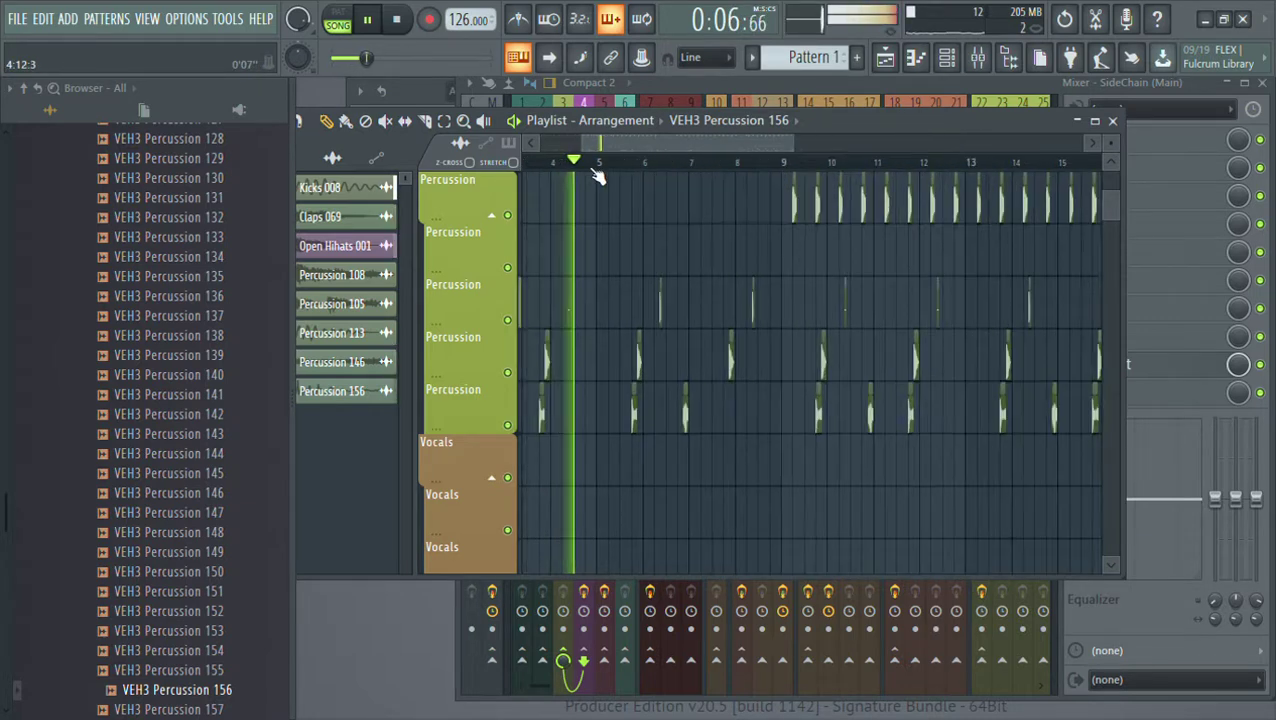
Play the arrangement and examine the Hats, Percussion, Kick and Clap tracks across the playlist
scroll(613, 150, up, 3)
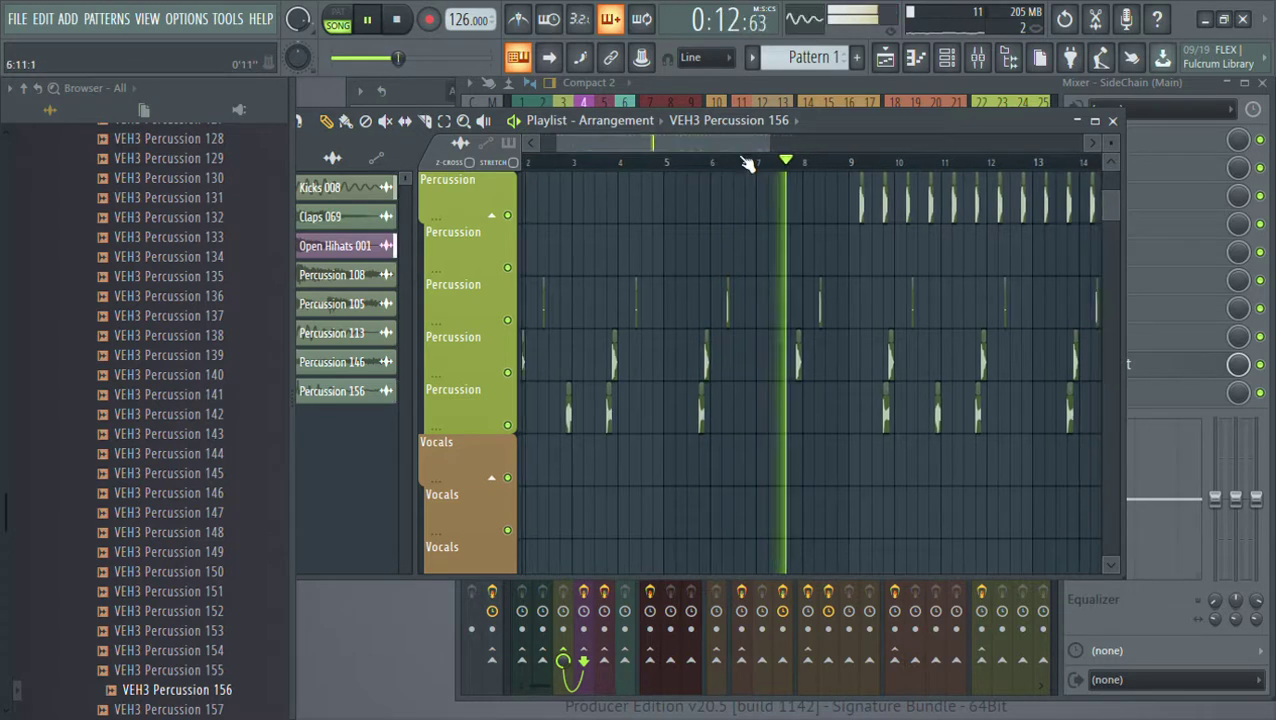
scroll(752, 168, down, 2)
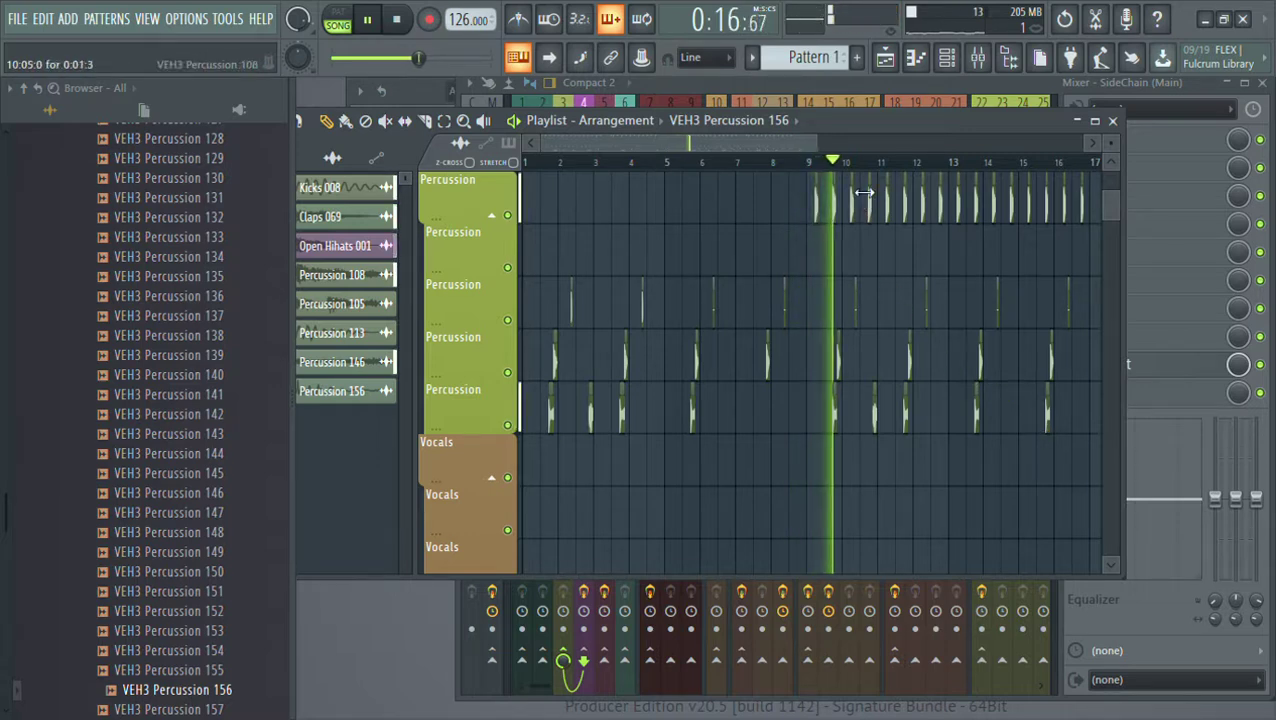
drag(745, 142, 846, 145)
scroll(735, 166, up, 1)
scroll(760, 270, up, 4)
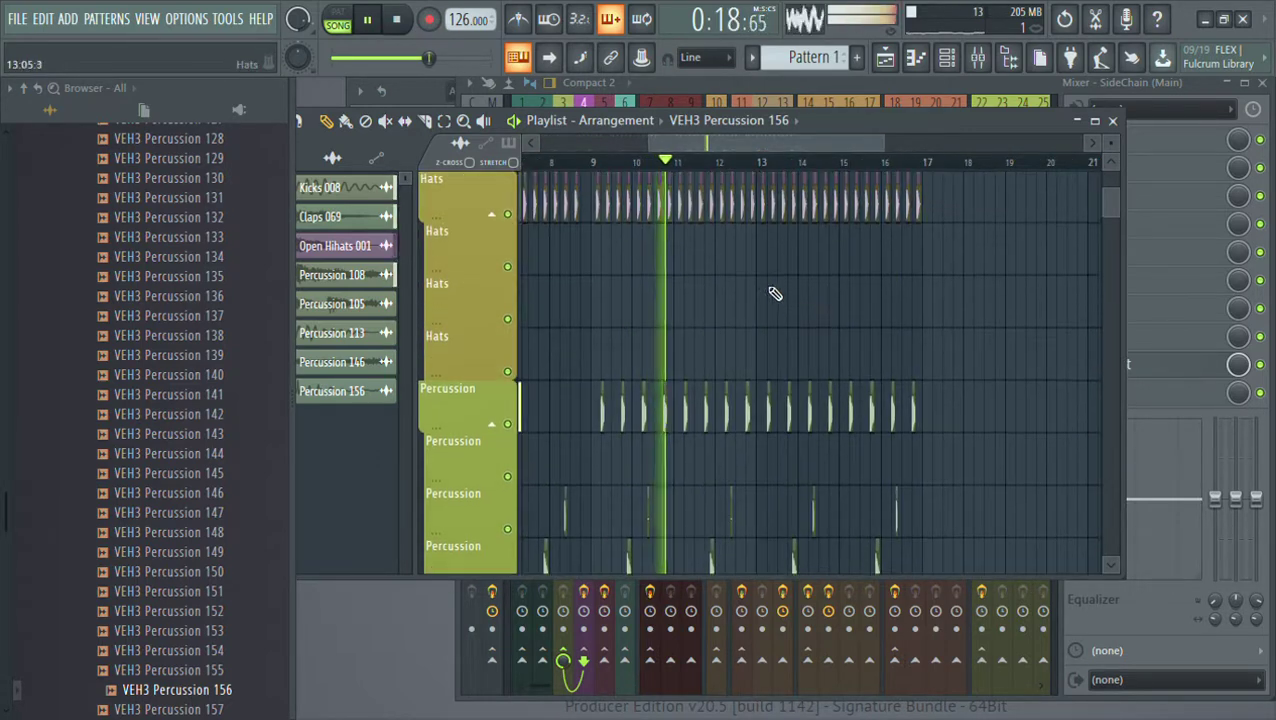
scroll(790, 407, down, 2)
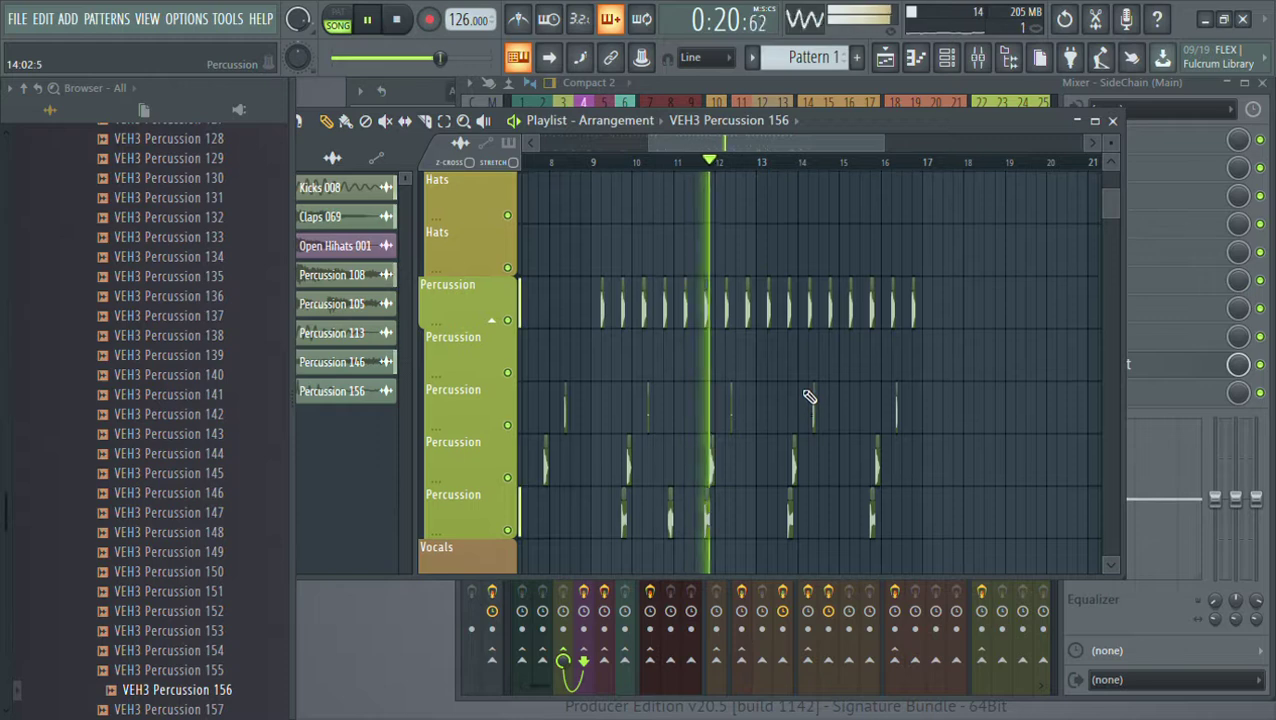
scroll(810, 400, down, 1)
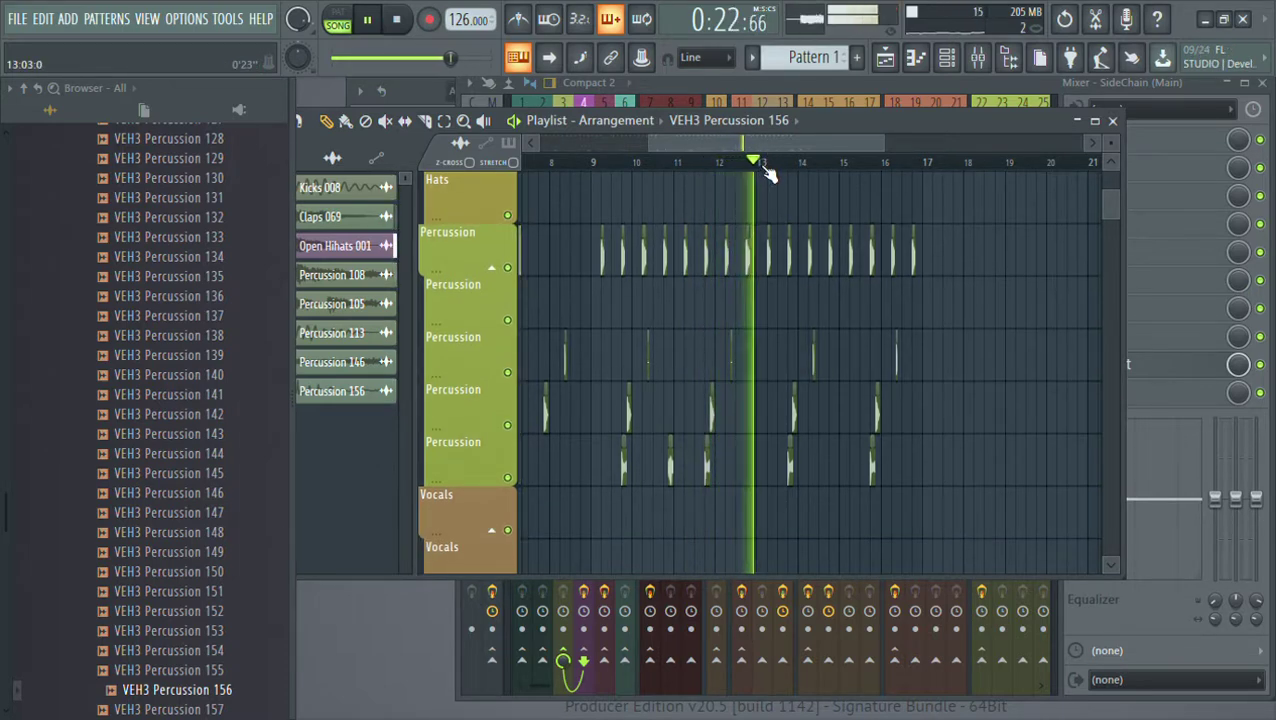
scroll(770, 163, down, 3)
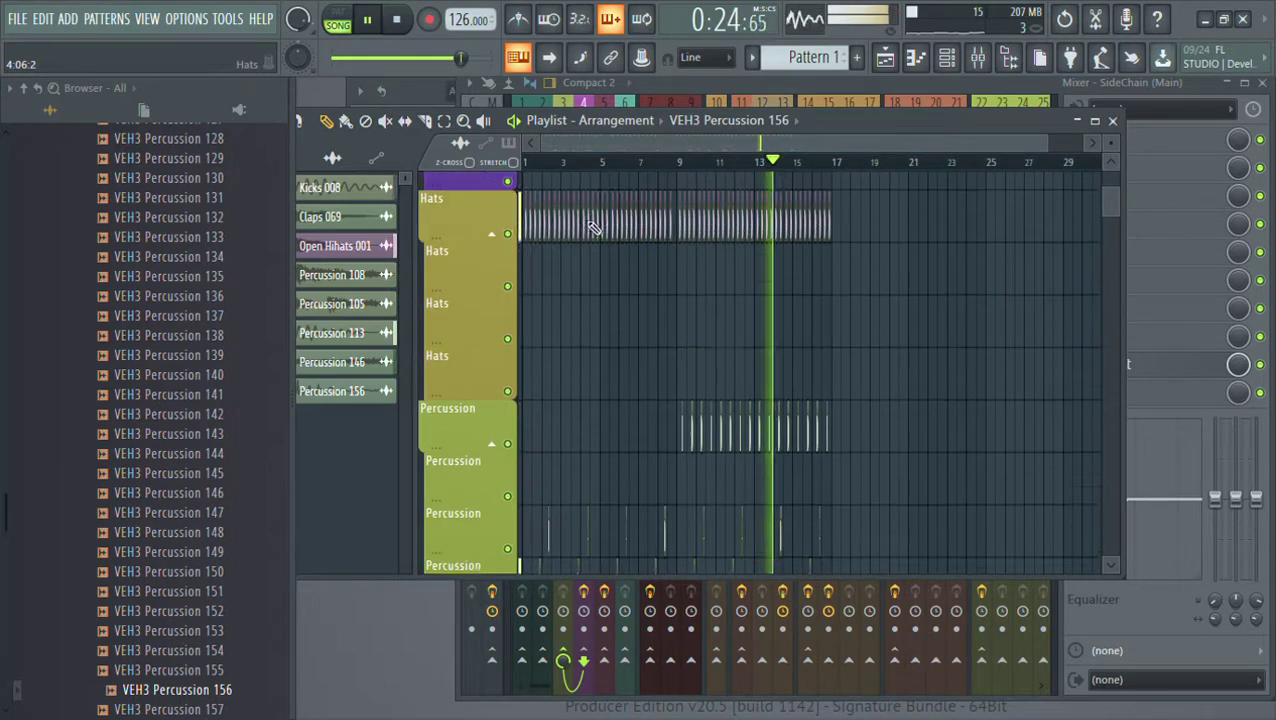
scroll(590, 228, up, 5)
scroll(590, 228, down, 3)
scroll(588, 228, up, 2)
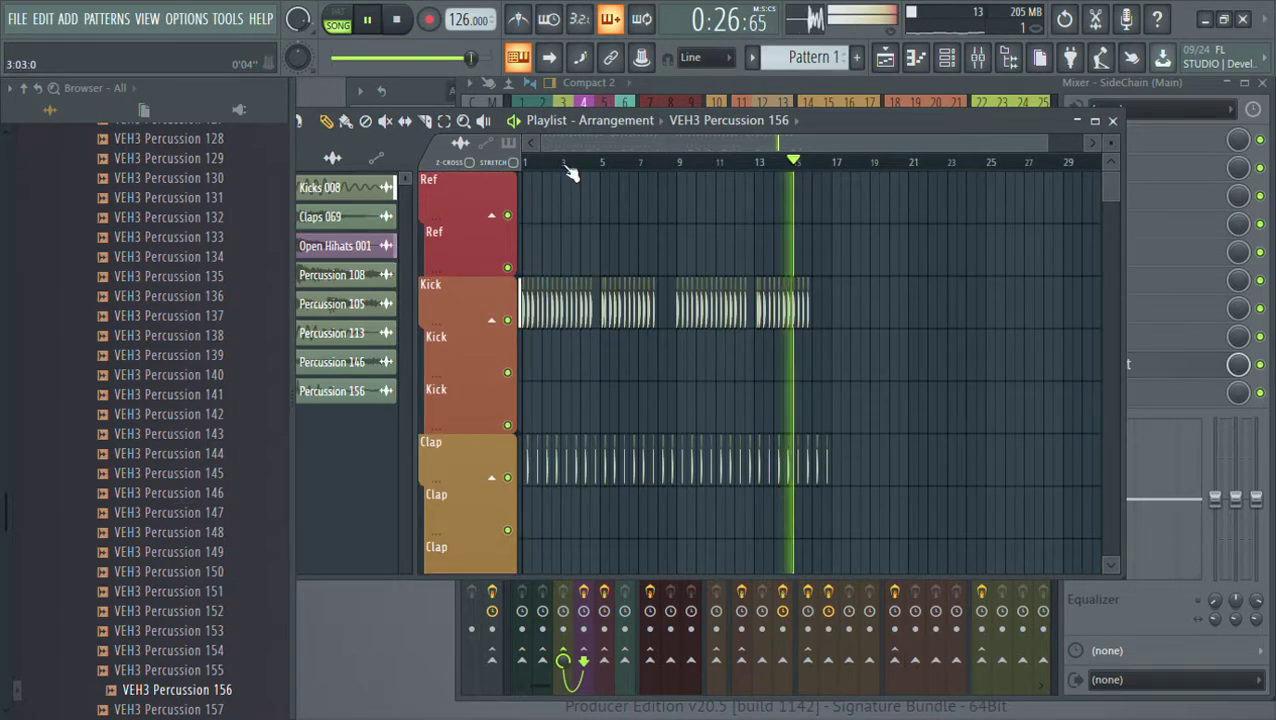
scroll(575, 168, up, 2)
scroll(625, 170, down, 1)
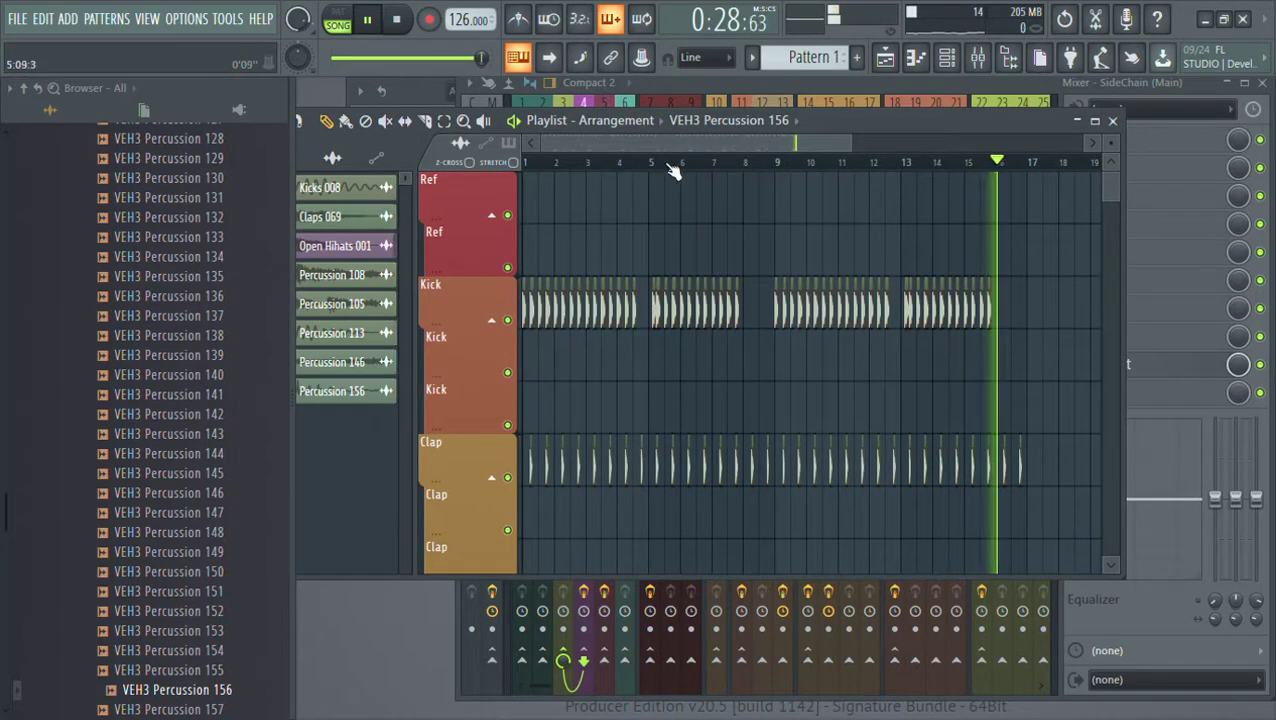
key(space)
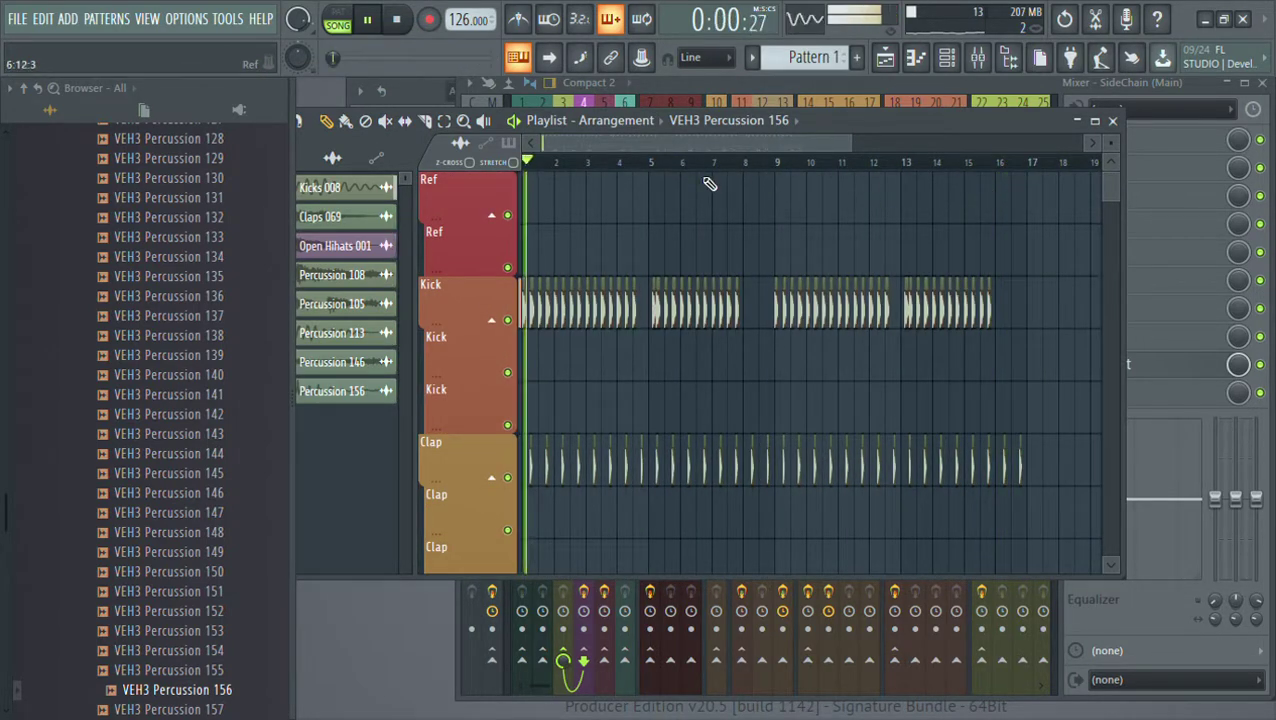
Place Pattern 1 on the first Bass track starting at bar 1 and extend it to four bars
scroll(607, 171, up, 2)
click(752, 60)
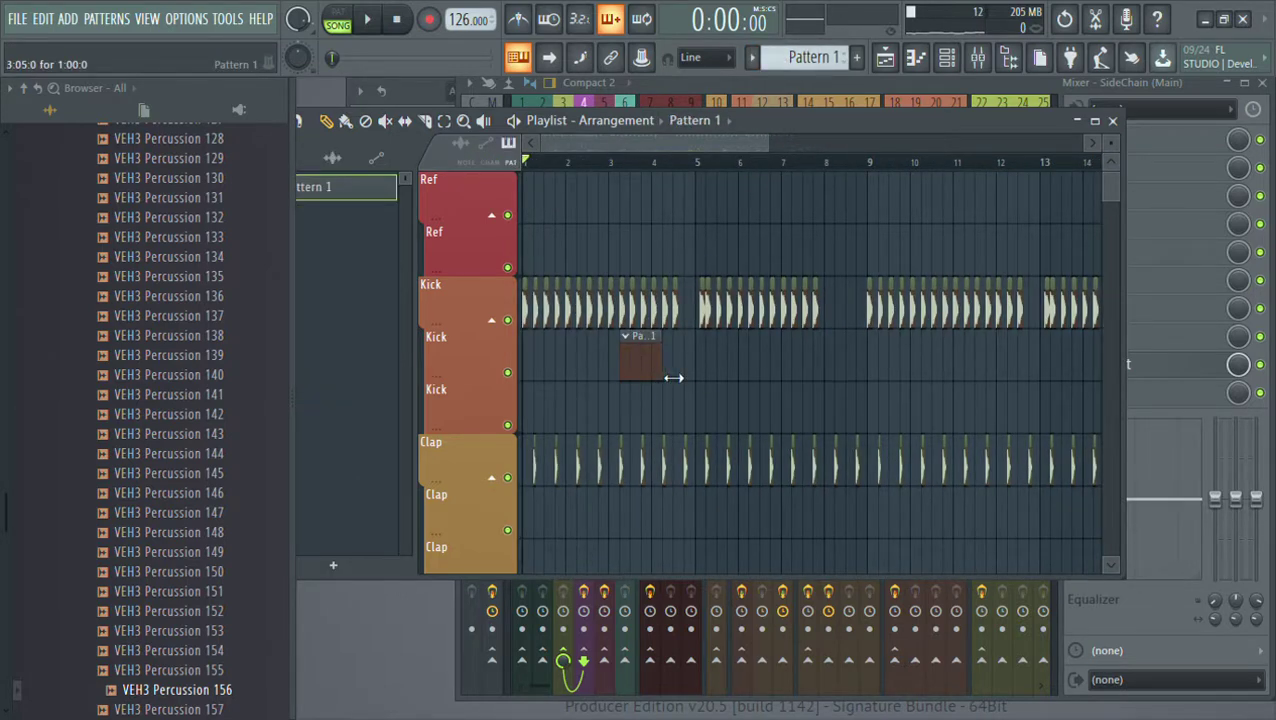
scroll(624, 402, down, 3)
drag(655, 360, 484, 332)
scroll(615, 390, down, 5)
scroll(604, 288, up, 3)
drag(571, 323, 691, 284)
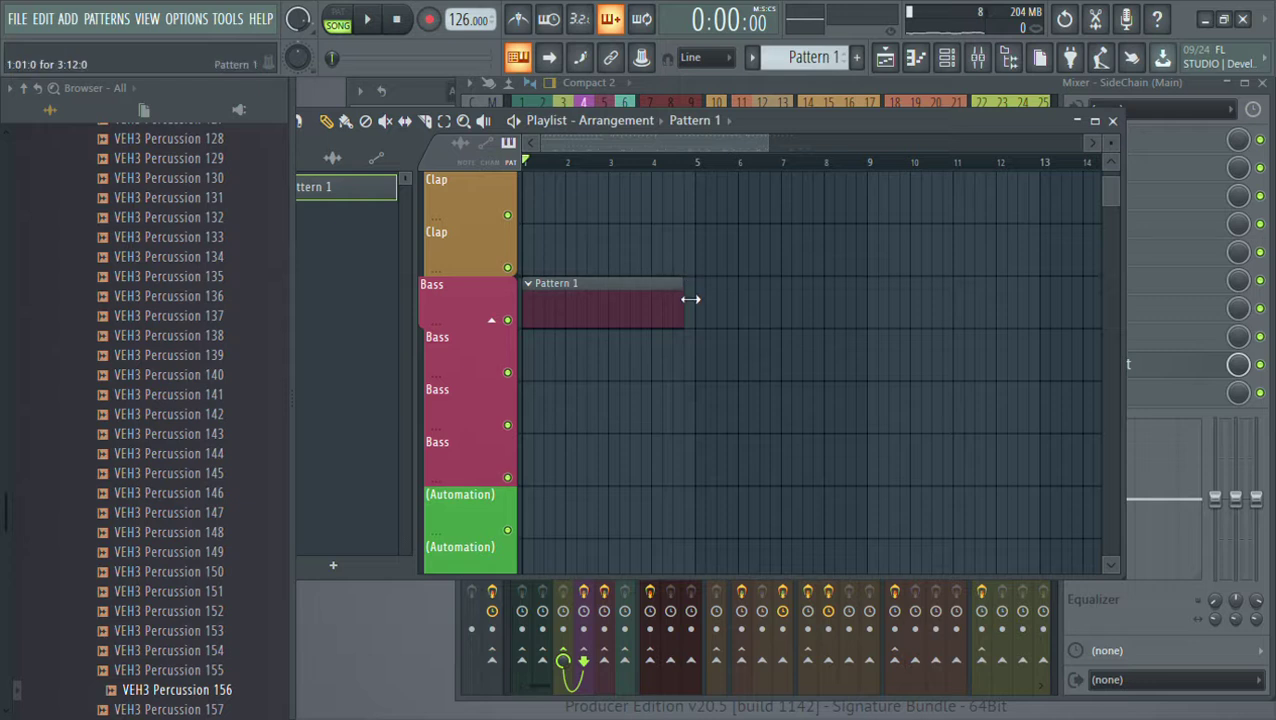
Add a Serum instrument as a new channel in the channel rack
click(437, 90)
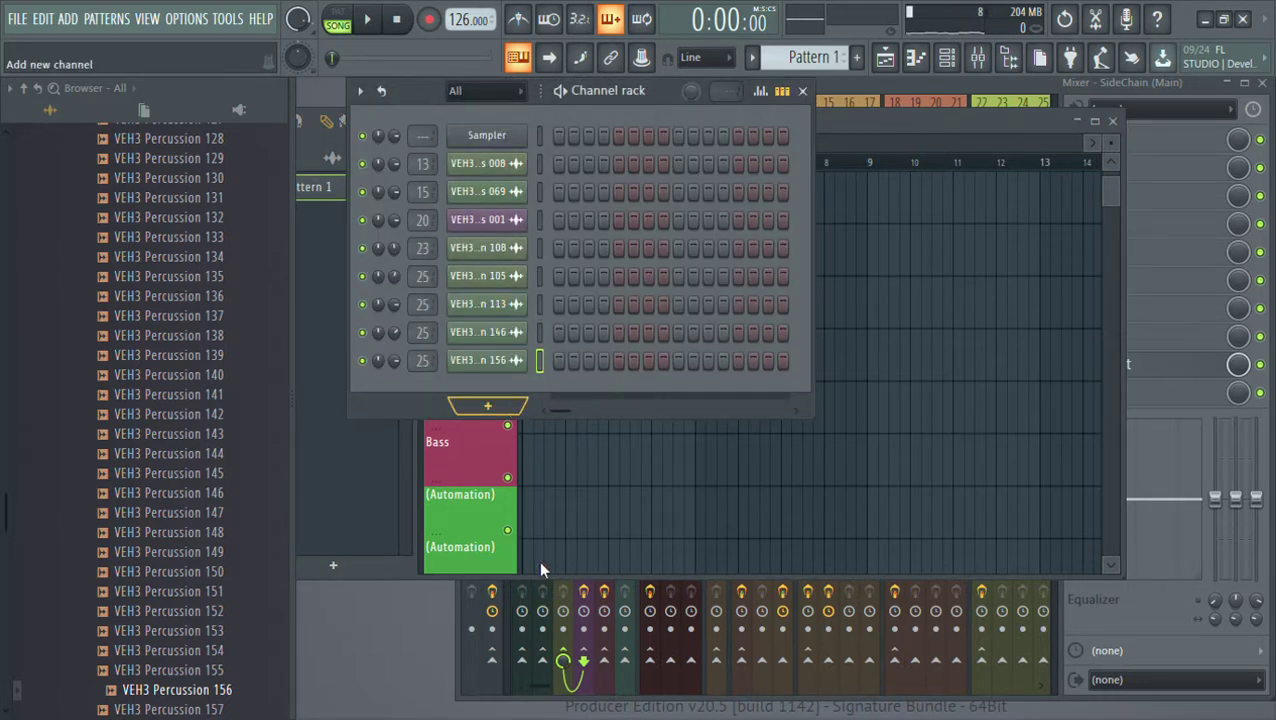
click(611, 692)
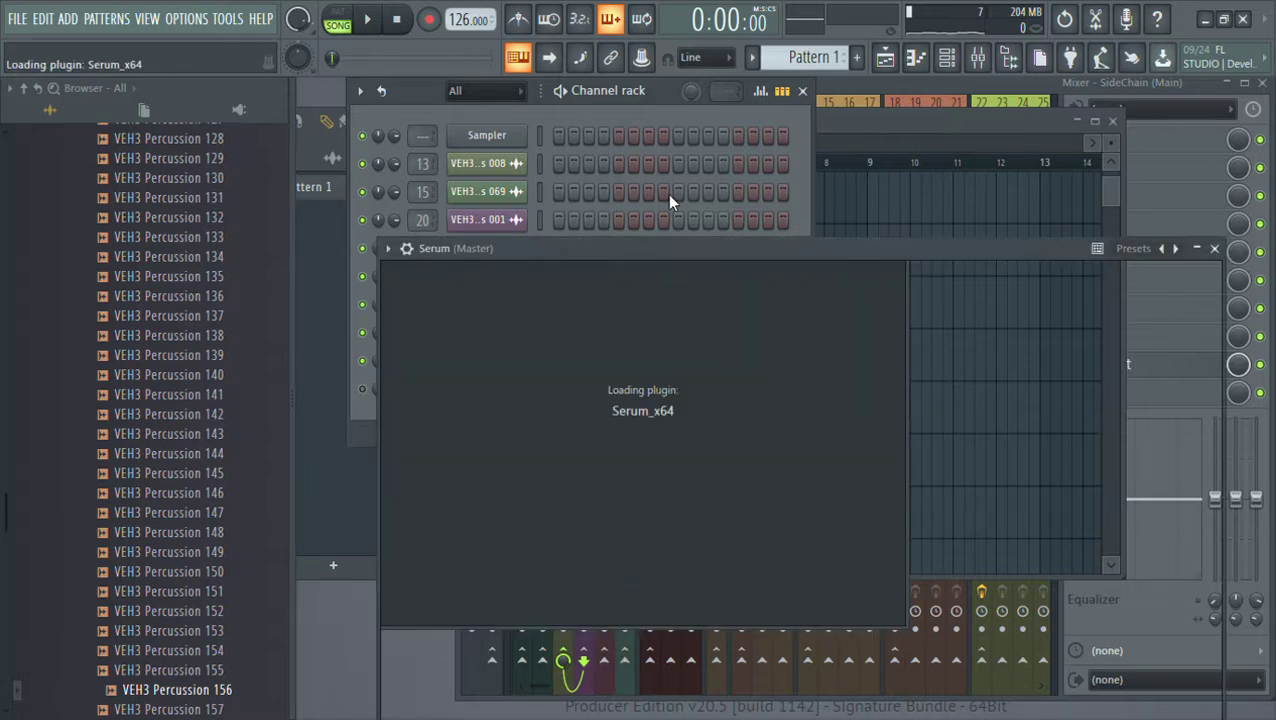
Collapse the percussion sample folders in the sample browser and open folder 5 of AfroTechVocals under Vocals
scroll(178, 300, up, 15)
scroll(178, 310, up, 20)
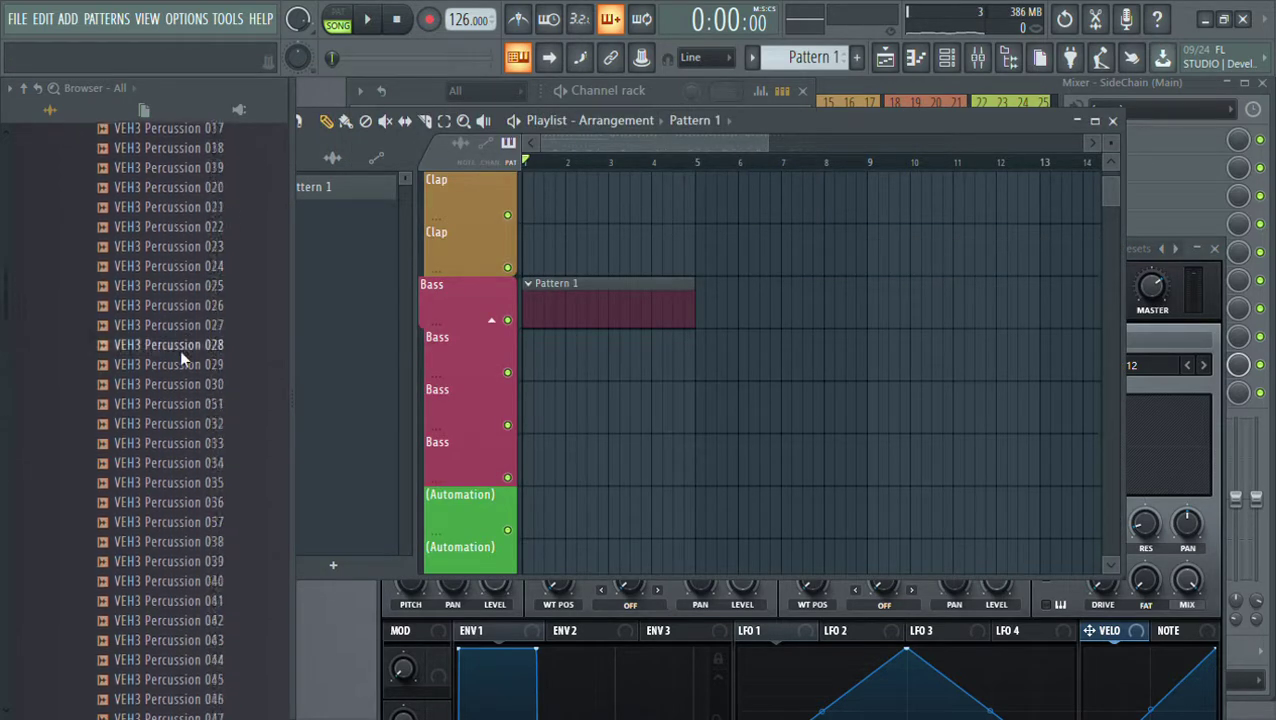
click(171, 505)
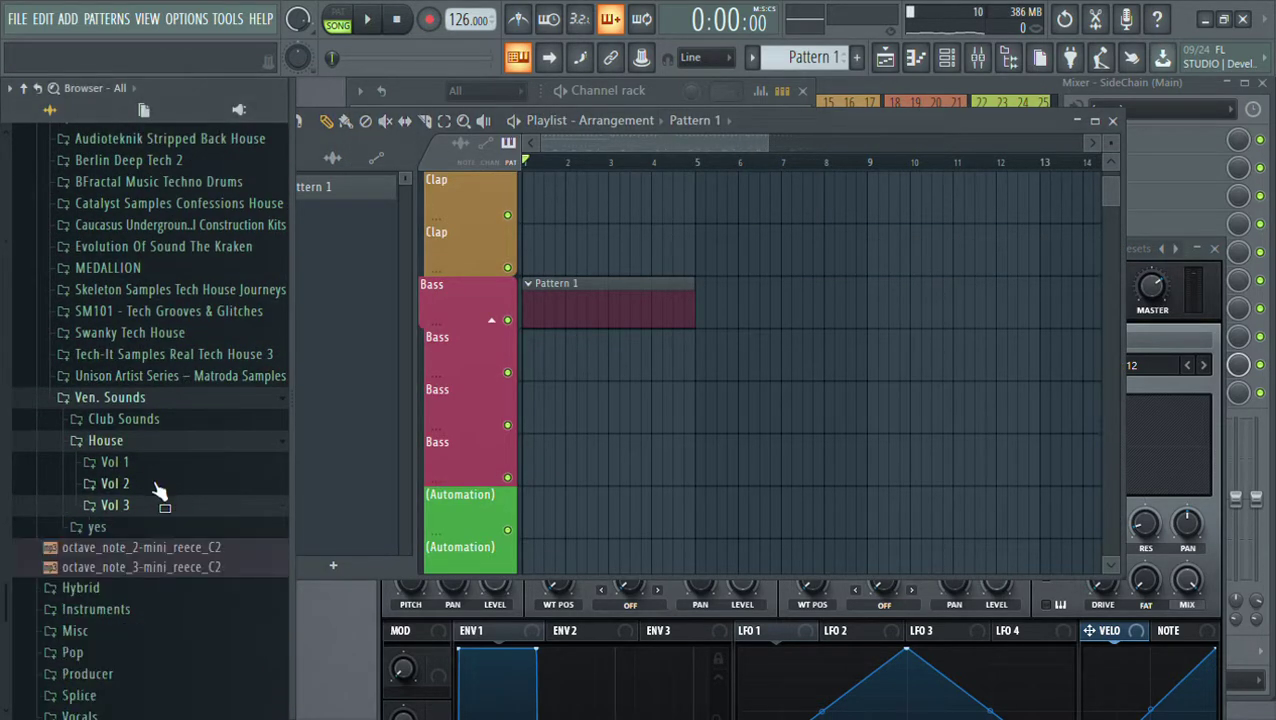
click(162, 399)
click(140, 603)
click(165, 622)
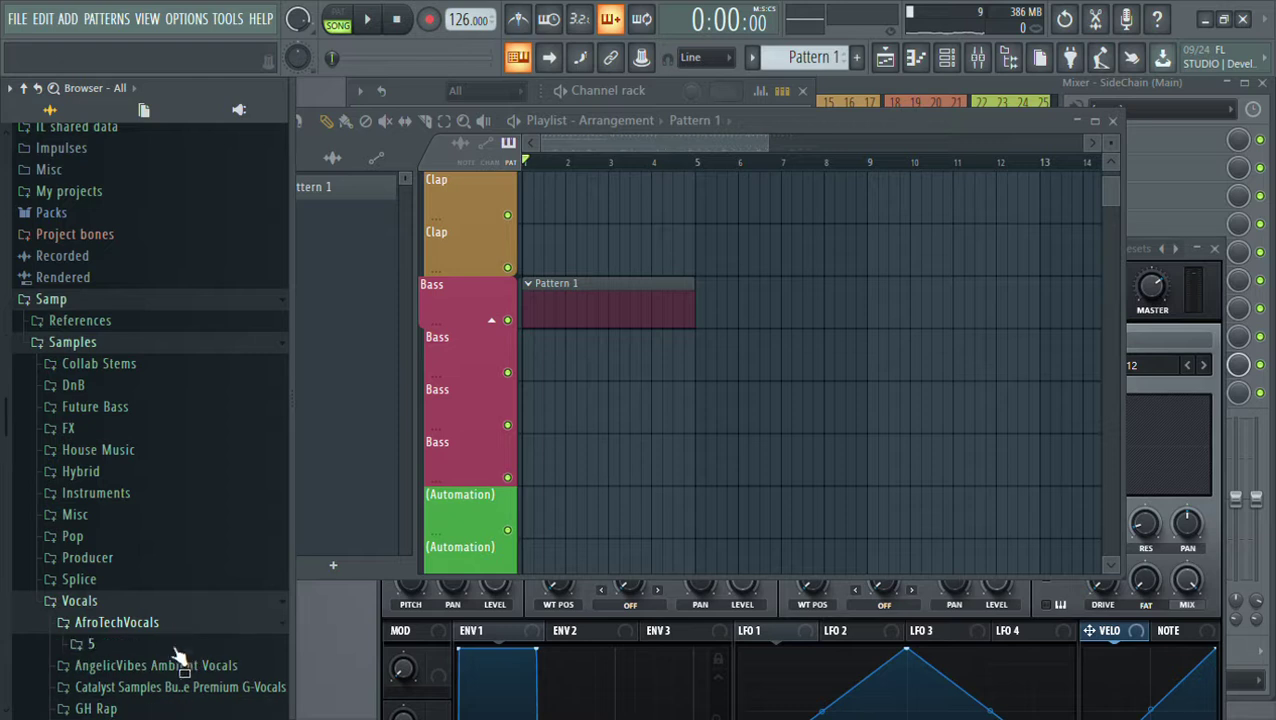
click(175, 645)
Audition vocal samples in the SB_ATV5_124_BONUS_LOOPS and SB_ATV5_124_SIDECHAINED folders
click(182, 665)
click(228, 566)
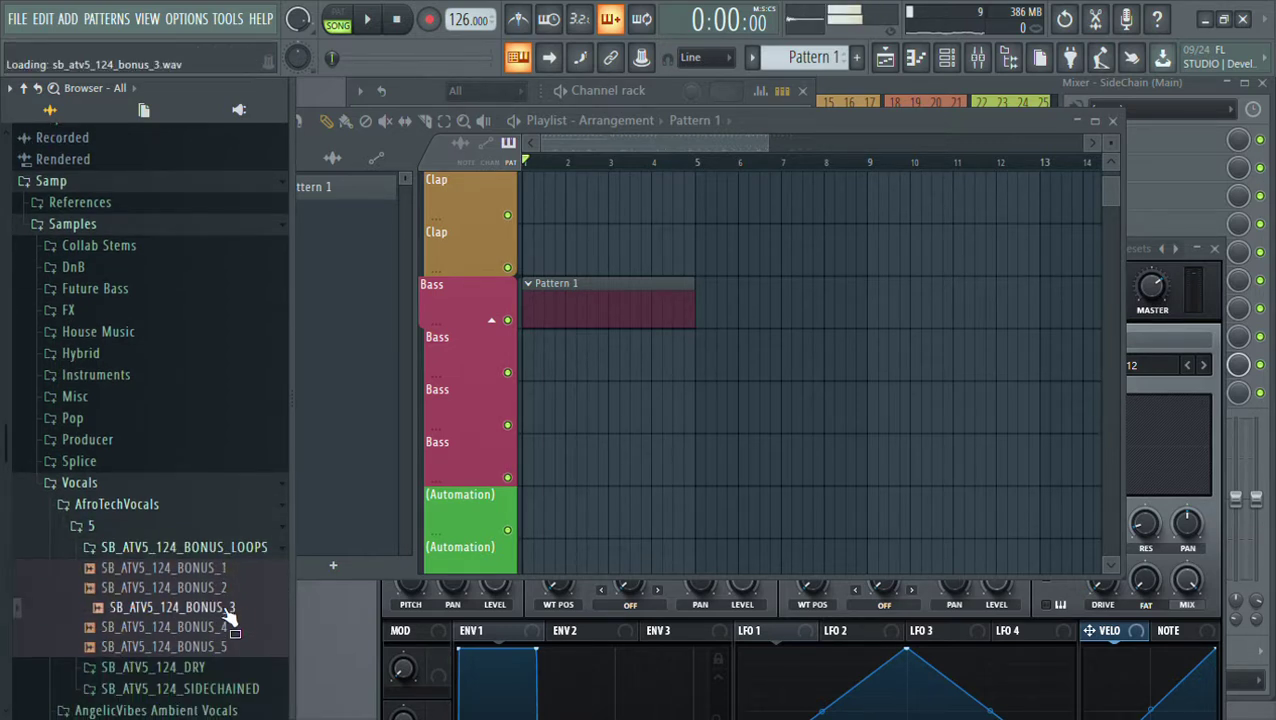
click(228, 549)
click(238, 590)
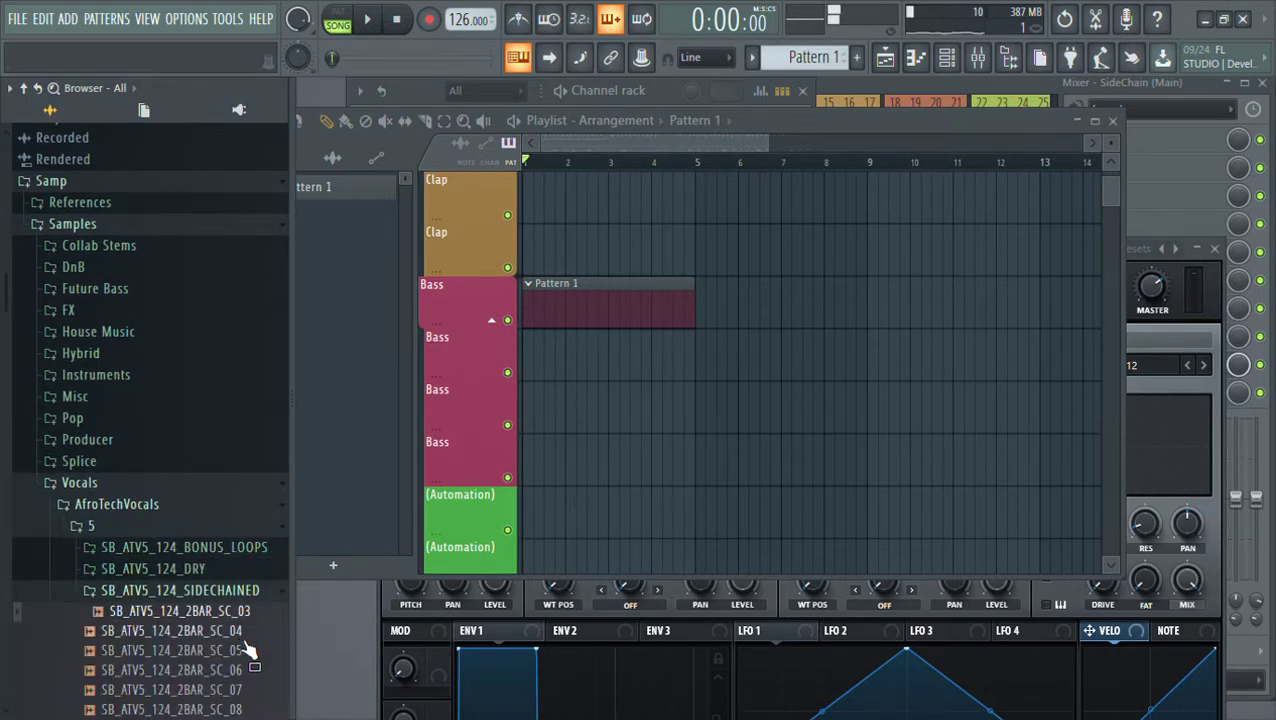
click(242, 649)
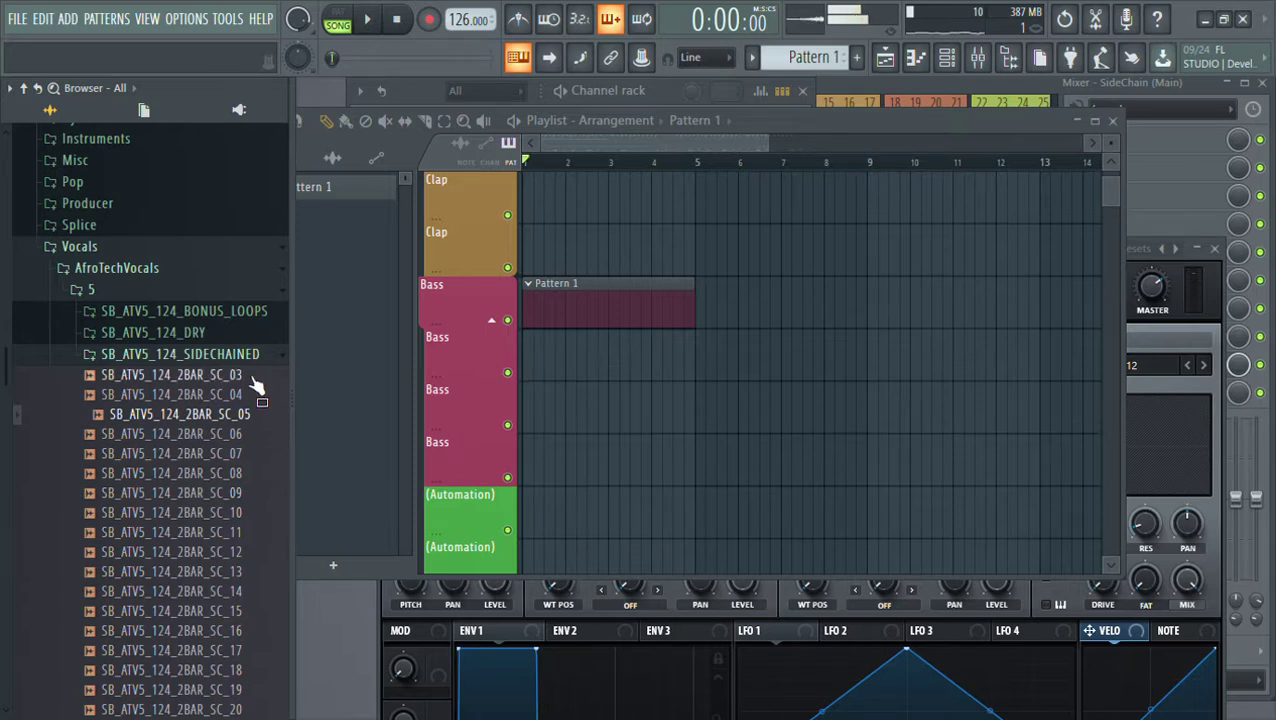
click(256, 394)
click(256, 535)
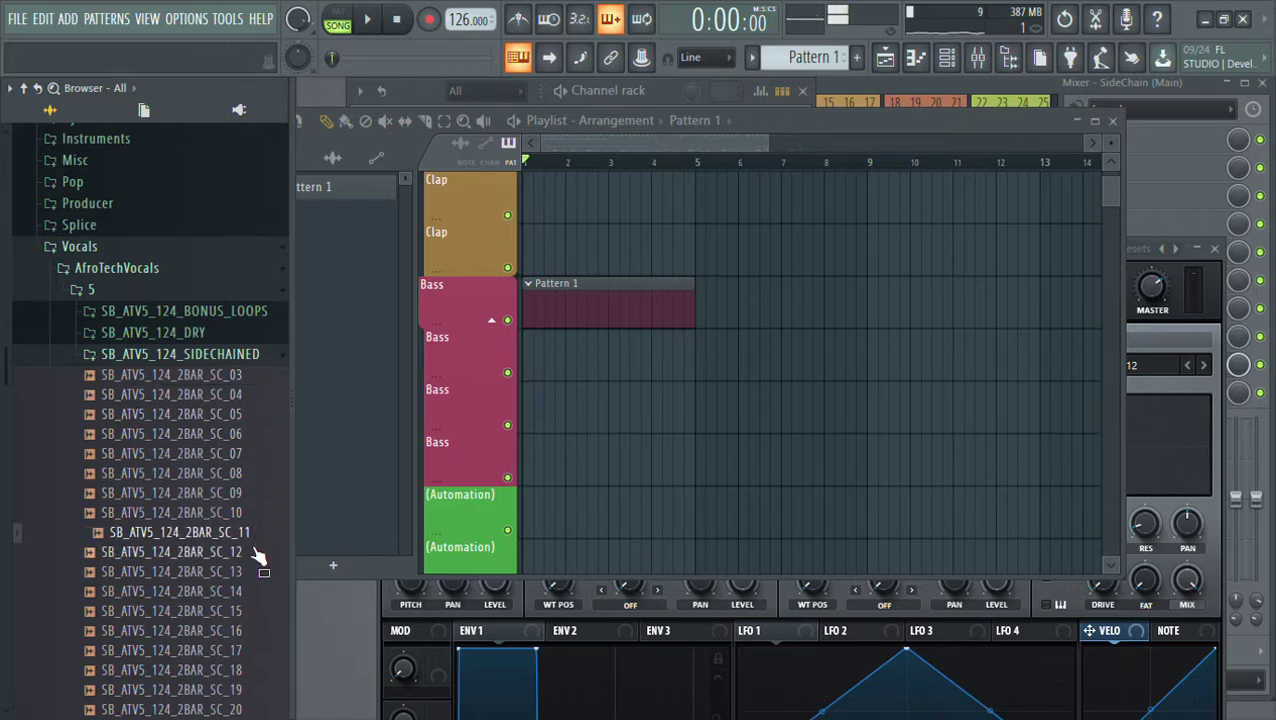
click(230, 292)
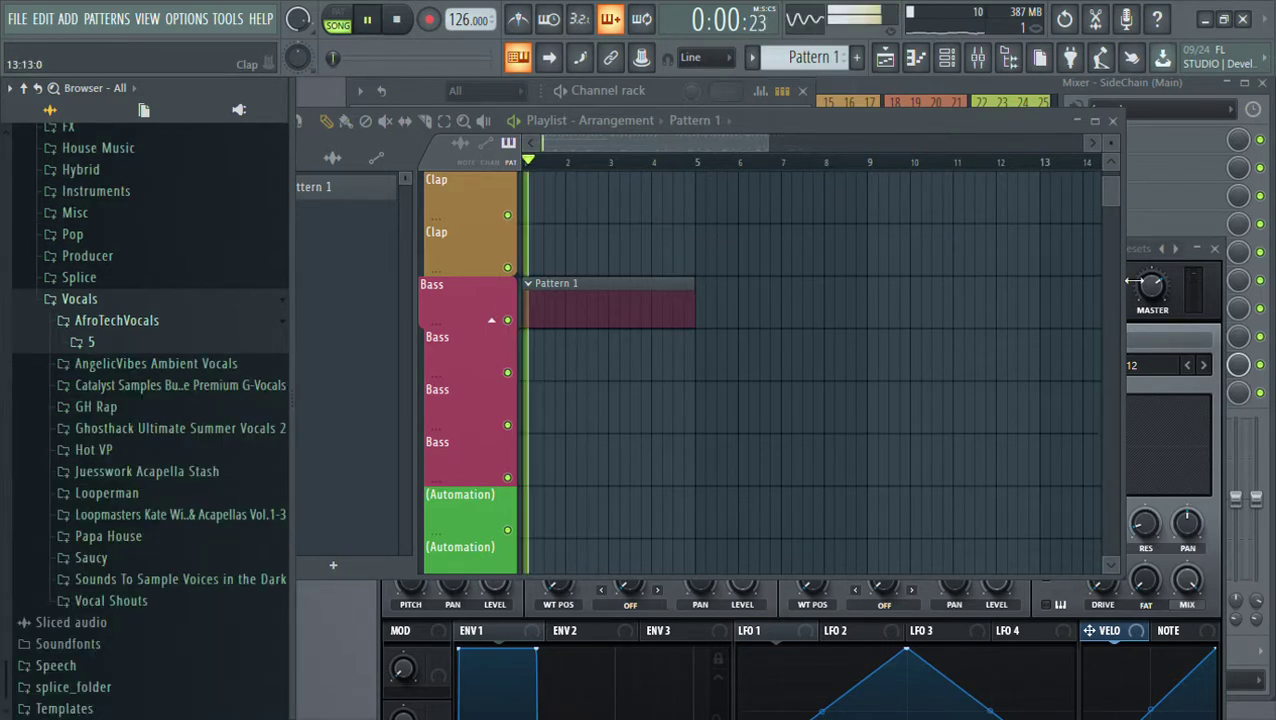
Bring the whole Serum editor into view and set oscillator A to the Basic Shapes wavetable at octave -2
click(1214, 286)
drag(970, 234, 865, 67)
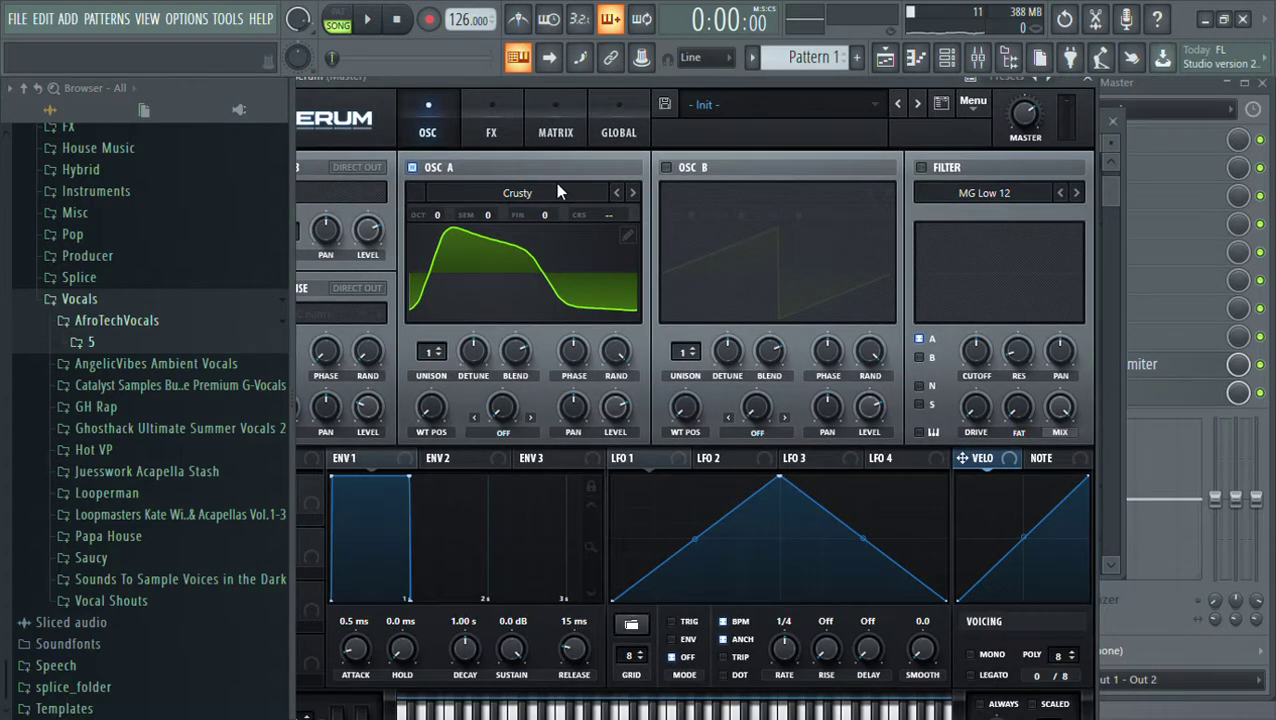
drag(567, 80, 600, 79)
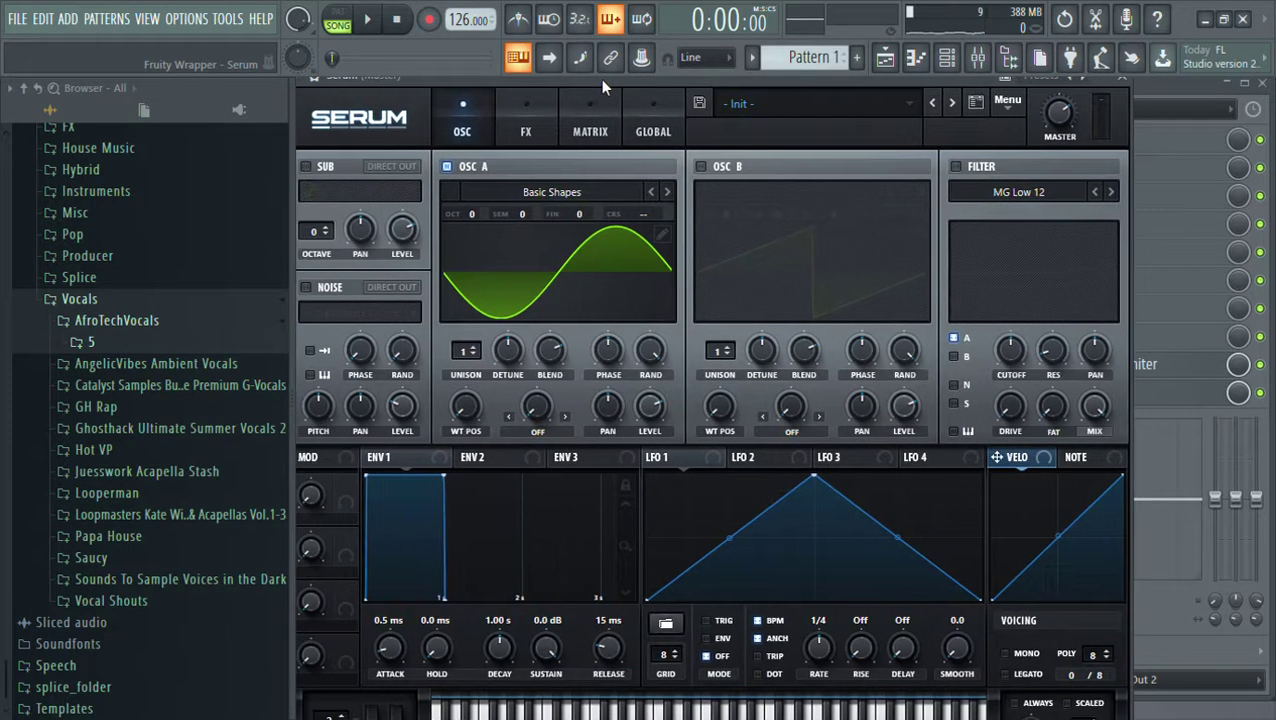
drag(478, 207, 468, 251)
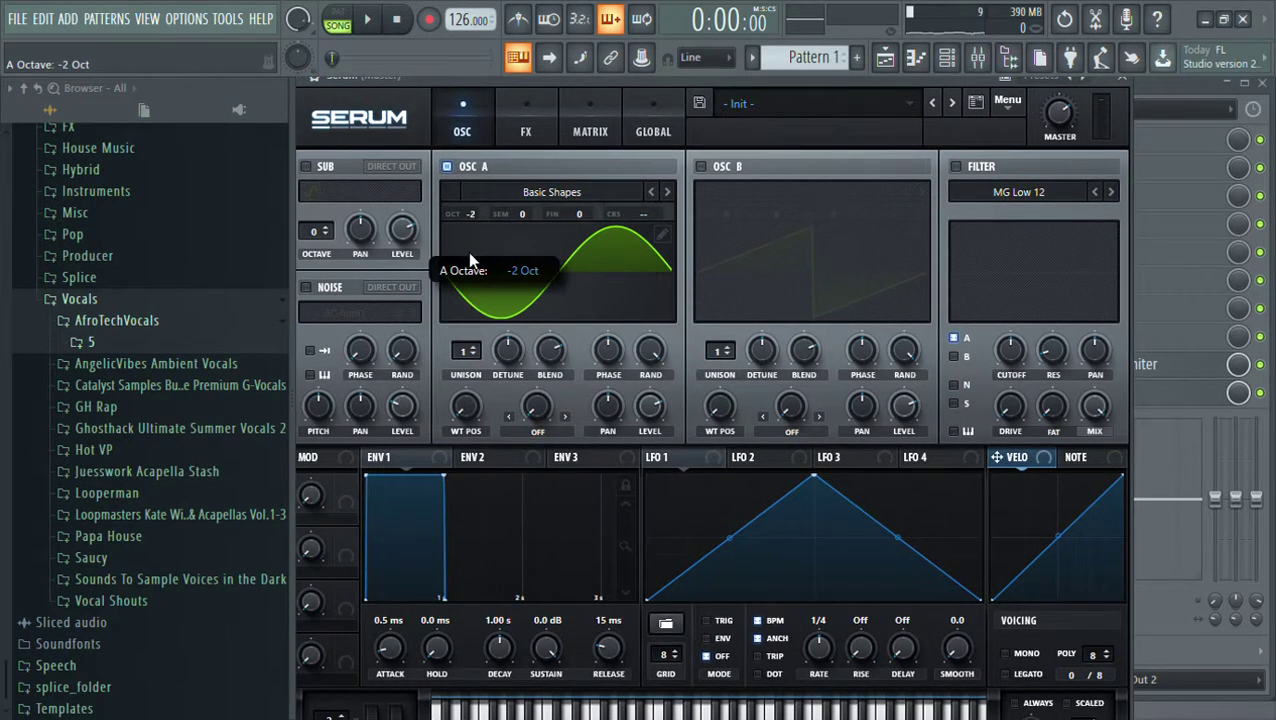
Enable oscillator B with the Dist Bass Dropper wavetable and set oscillator A's warp mode to FM (From B)
click(702, 166)
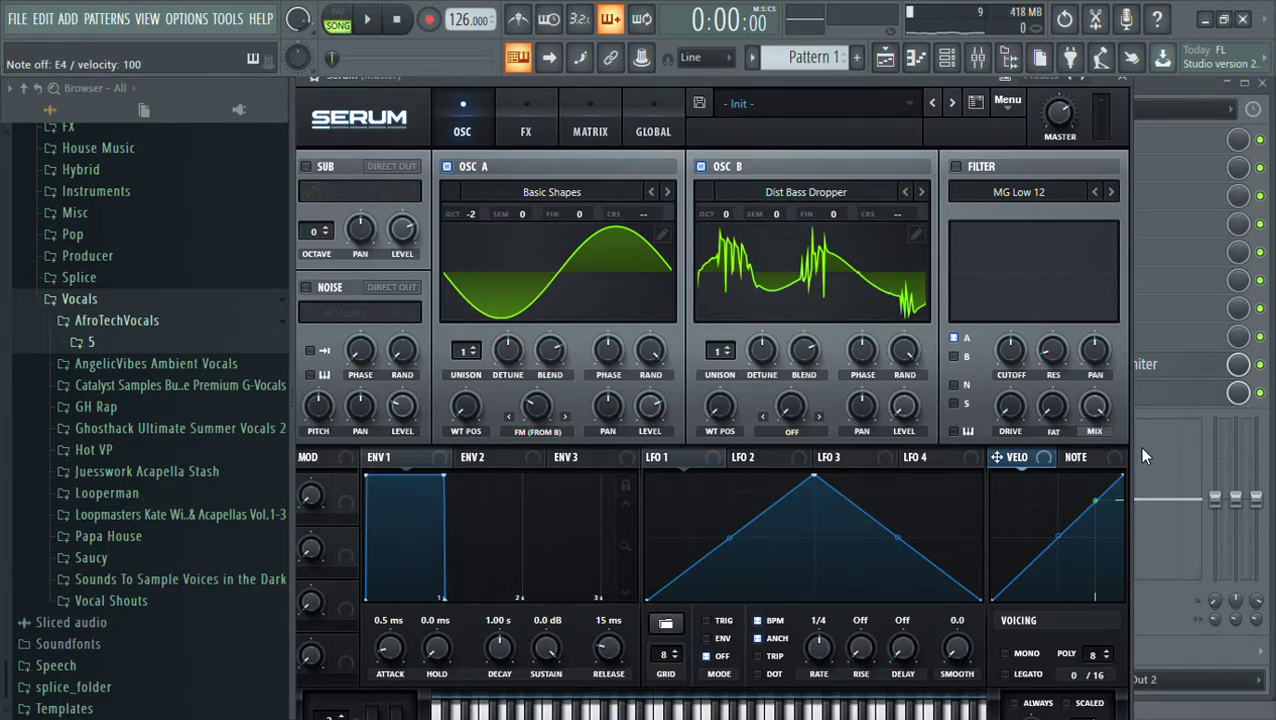
click(1143, 440)
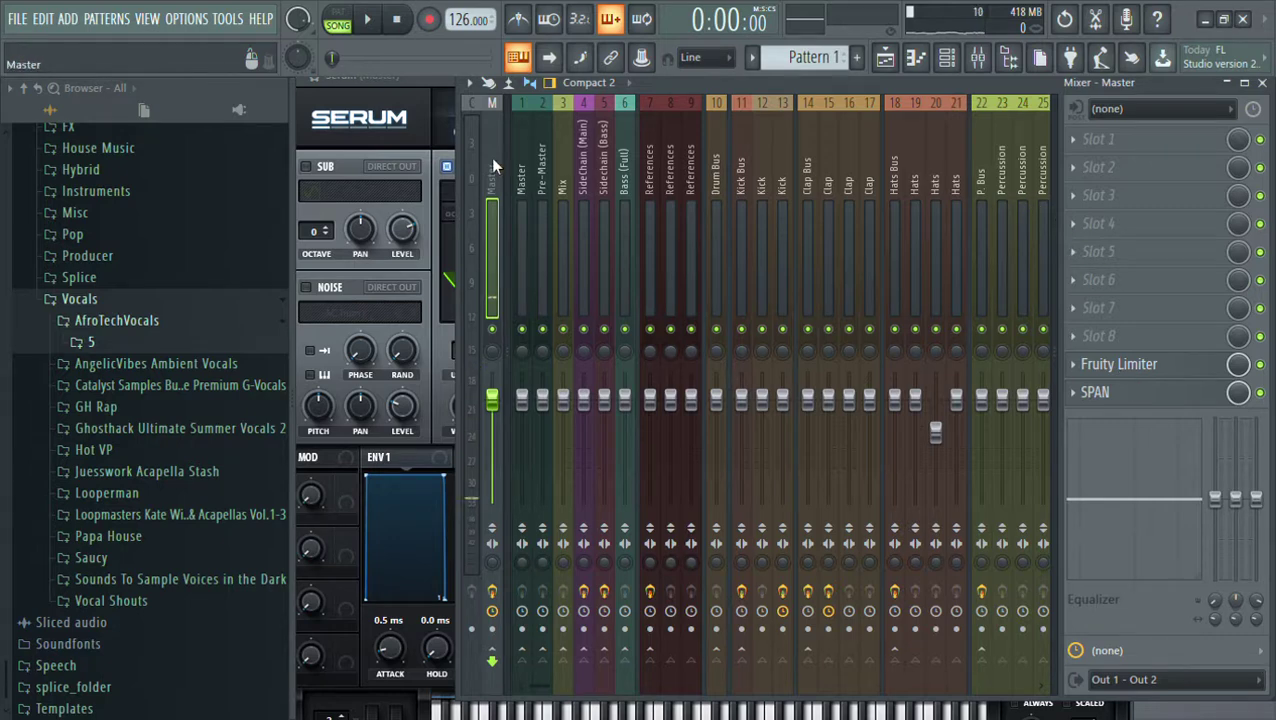
click(430, 97)
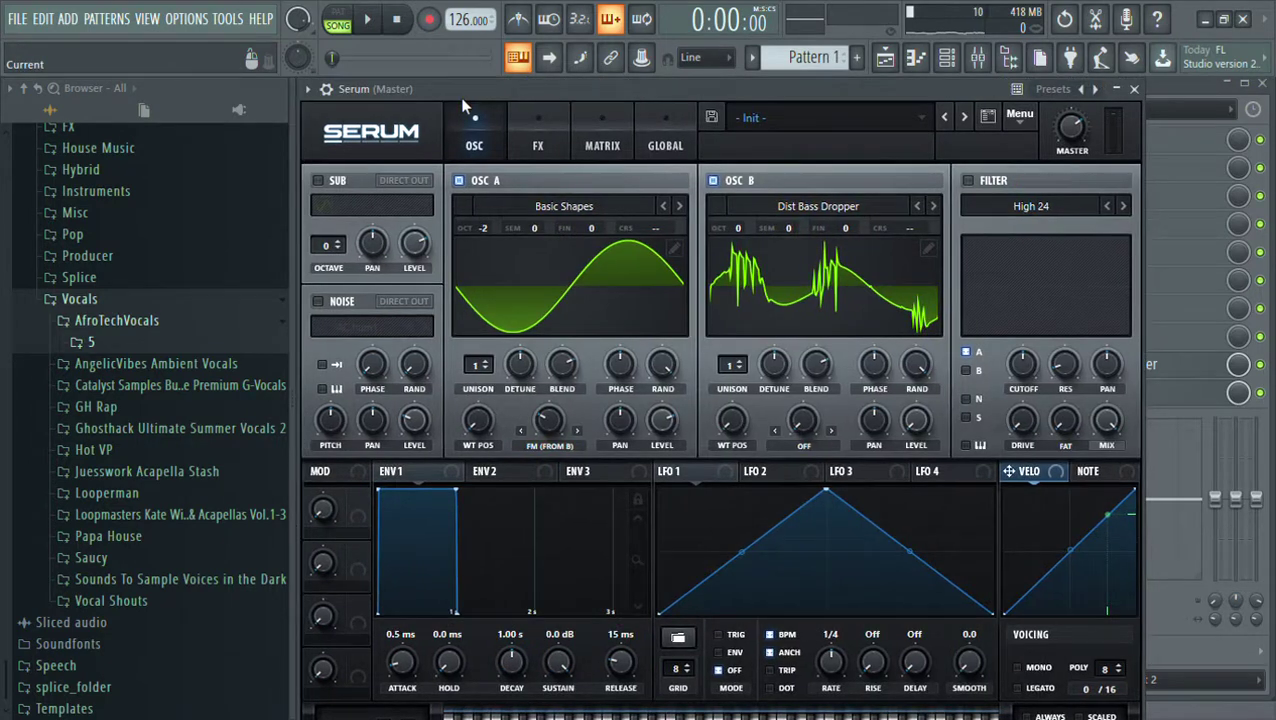
Enable the filter with the Band 12 type and modulate its cutoff with LFO 1
click(981, 179)
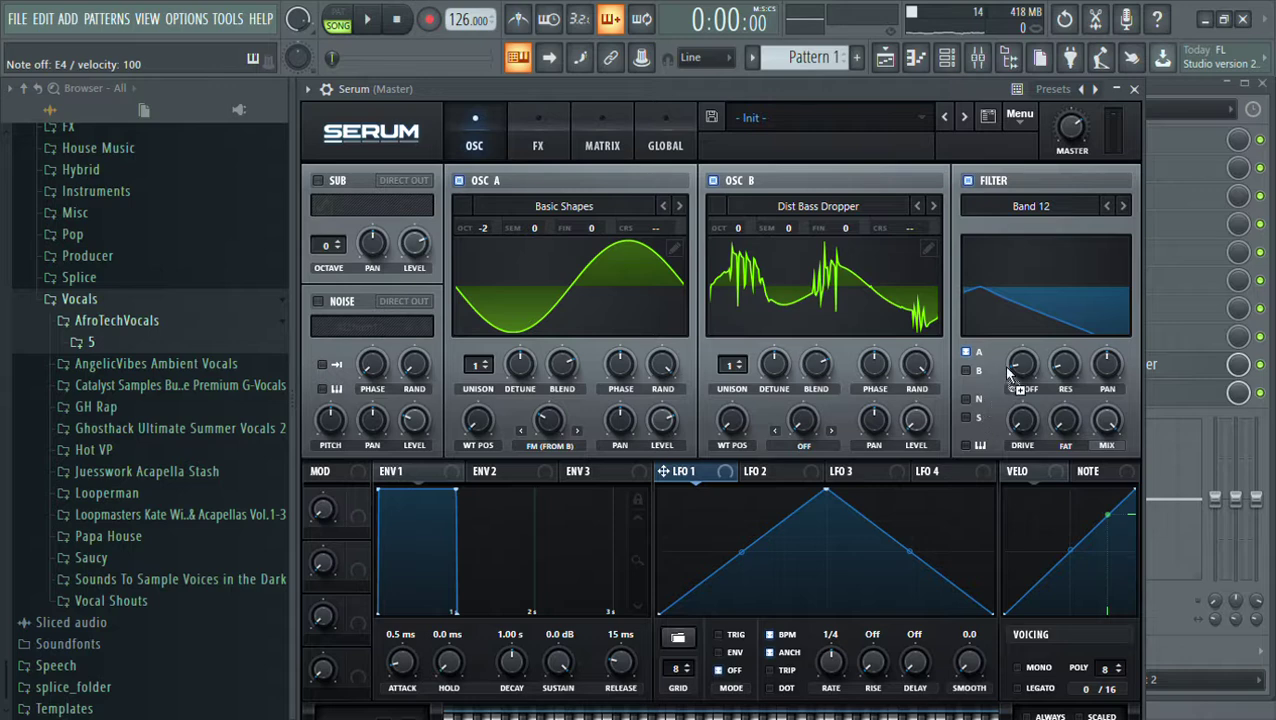
drag(1008, 369, 1020, 366)
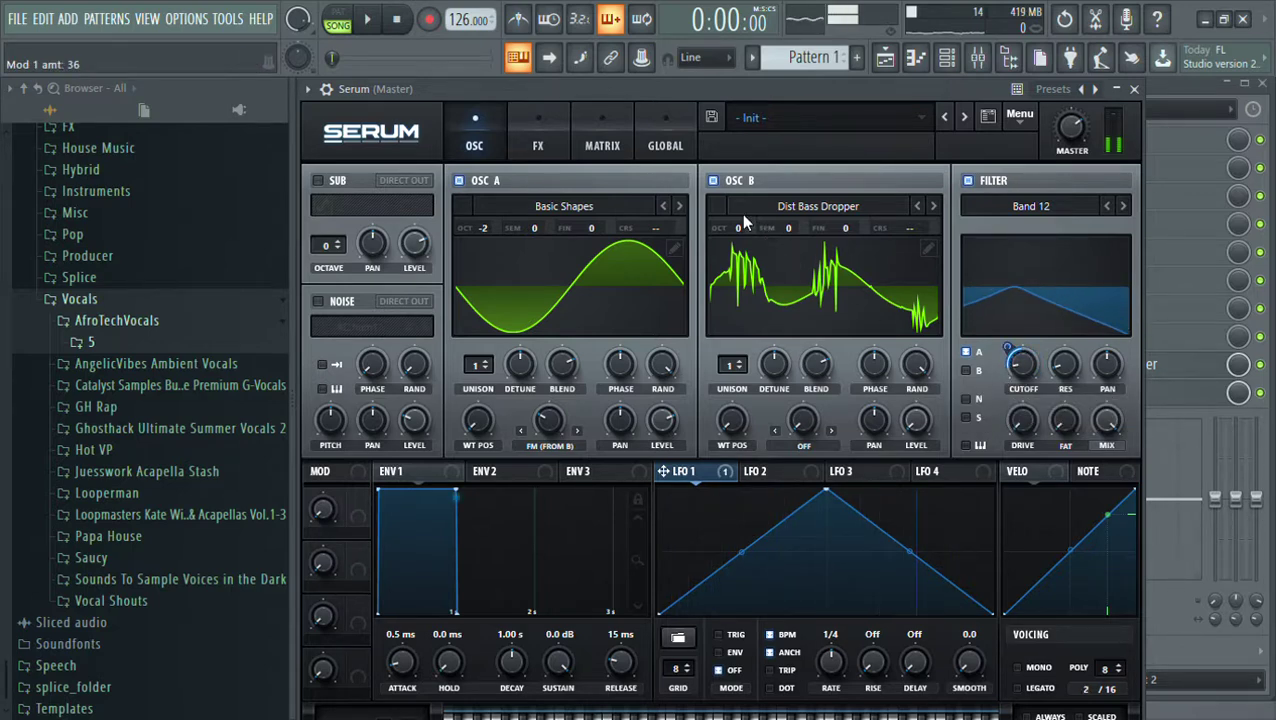
Lower oscillator B's octave to -2 and set LFO 1 to Trig mode at a 1/2 rate
drag(737, 232, 742, 296)
drag(829, 643, 830, 662)
click(718, 634)
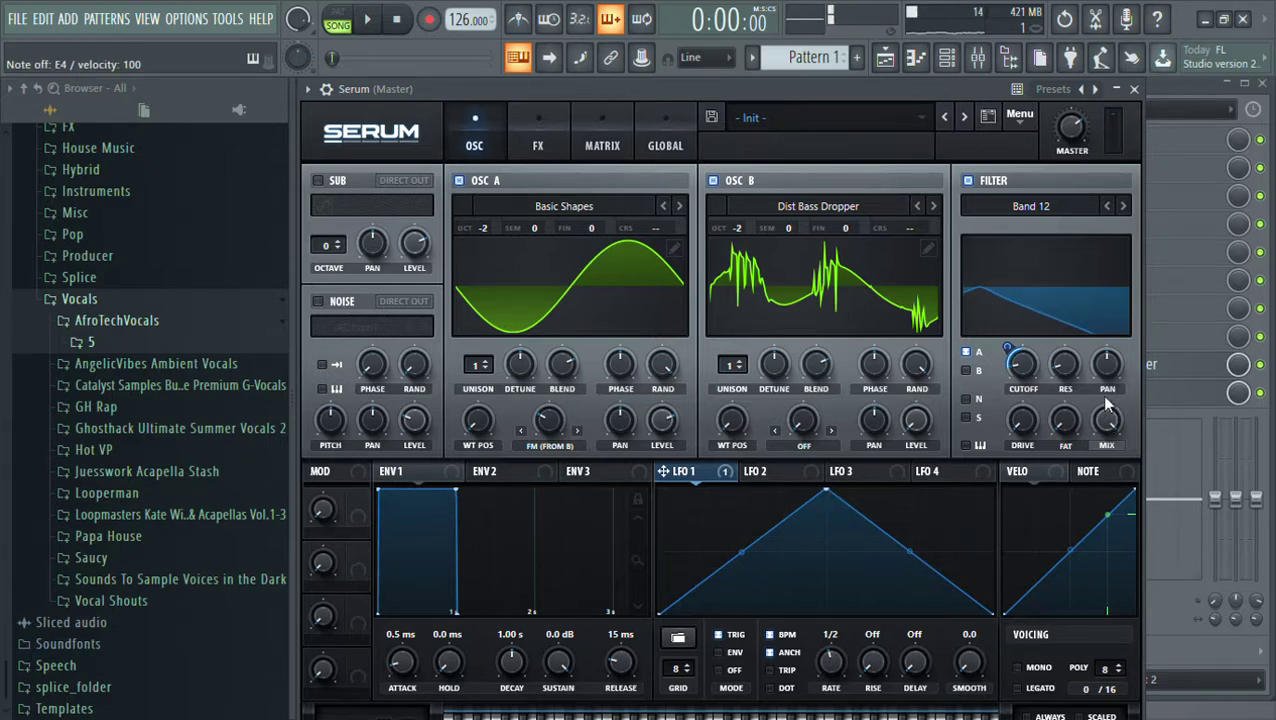
Adjust the filter cutoff and assign LFO 1 to oscillator A's level and FM (From B) amount
drag(1014, 363, 1016, 375)
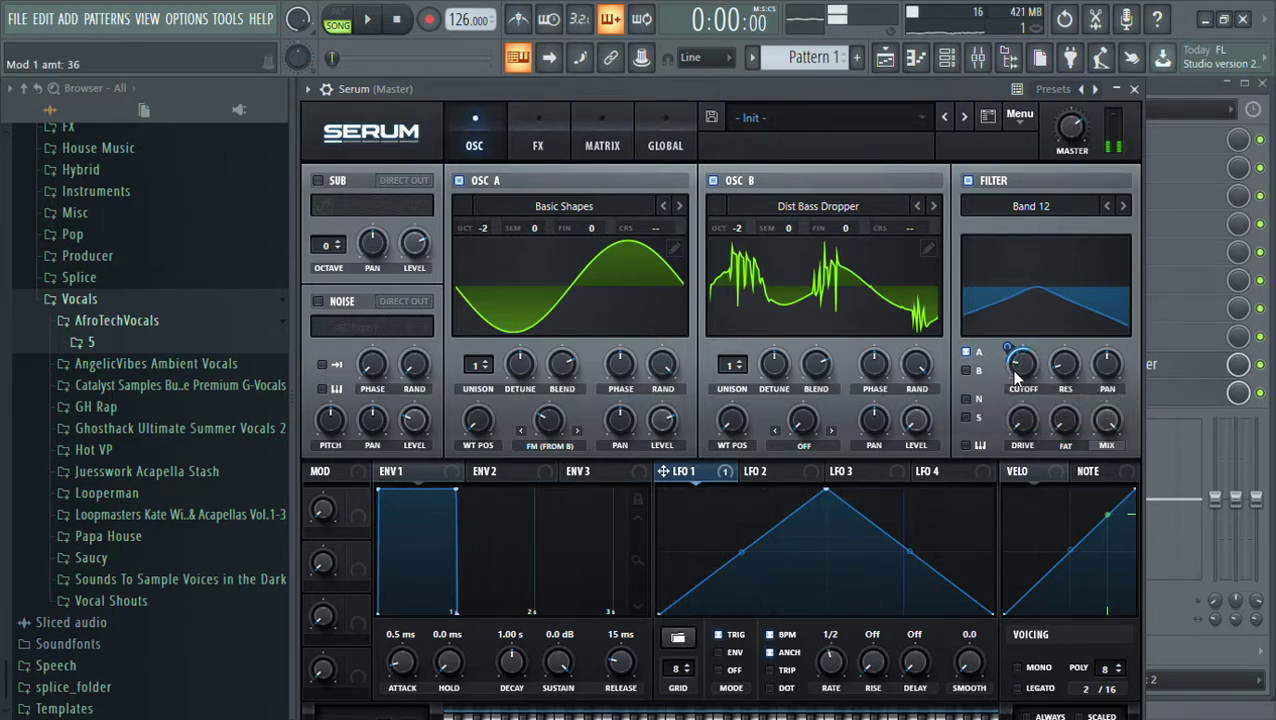
drag(662, 432, 662, 418)
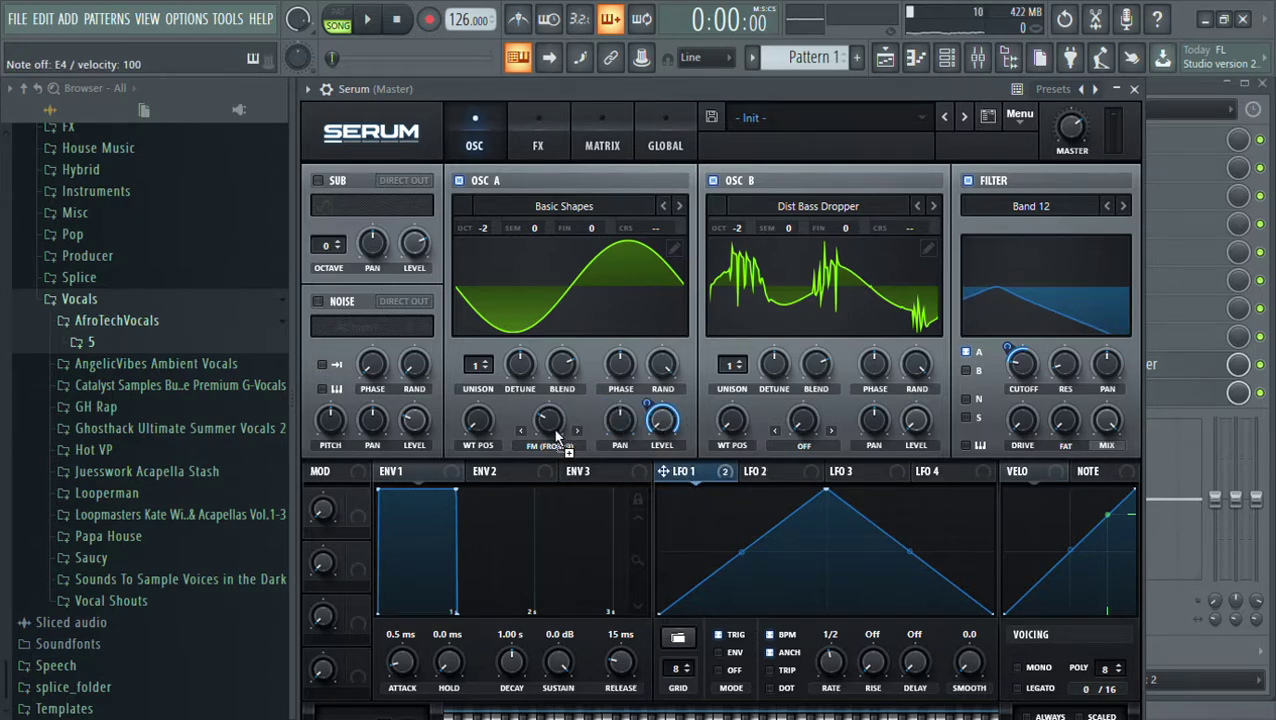
drag(557, 437, 543, 424)
Add Tube distortion with about 91% drive and a compressor to Serum's effects, adjusting the compressor's controls
click(538, 145)
click(324, 212)
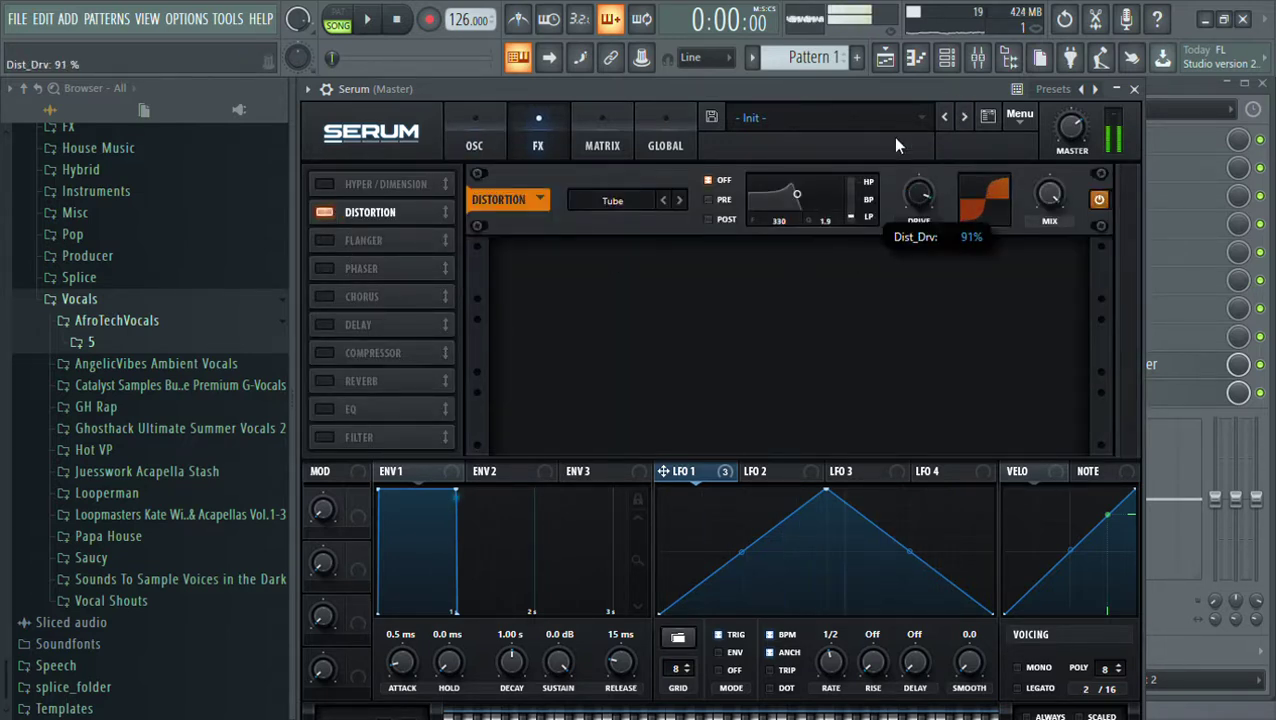
click(324, 353)
click(870, 294)
drag(591, 268, 592, 293)
drag(810, 274, 805, 251)
Return to Serum's oscillator page and set LFO 1's rate to bar
click(475, 145)
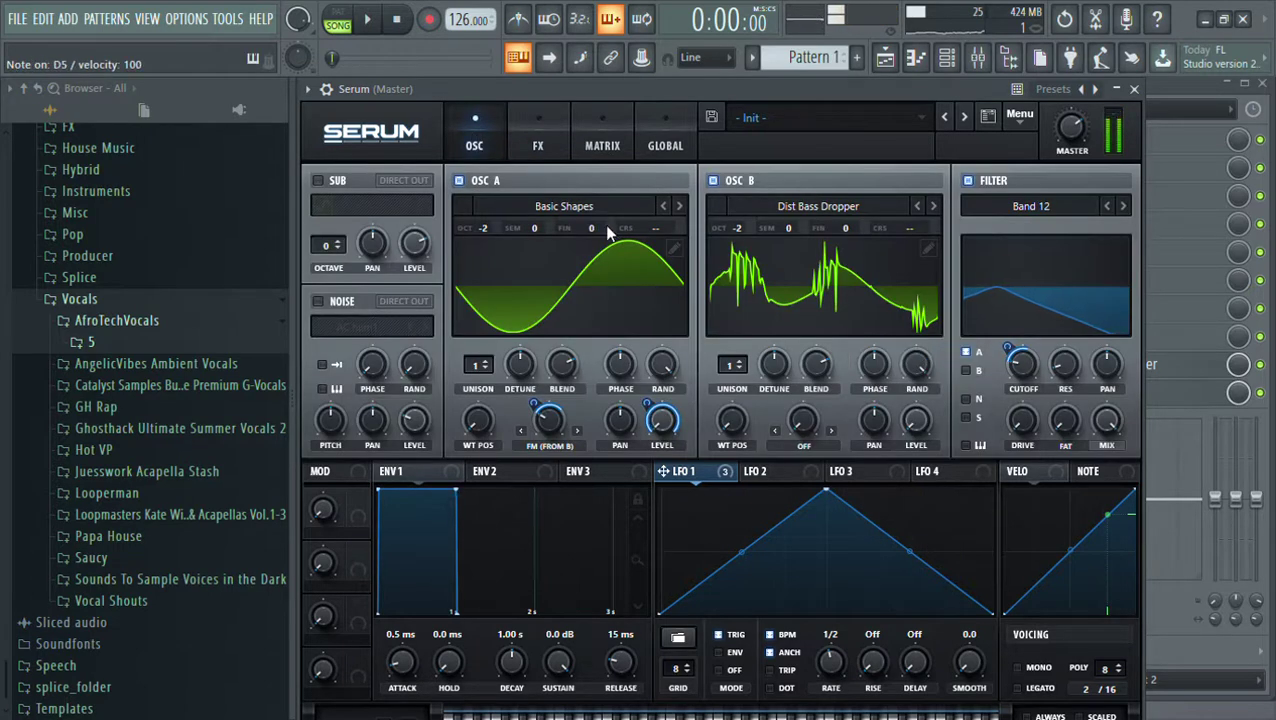
drag(828, 660, 840, 677)
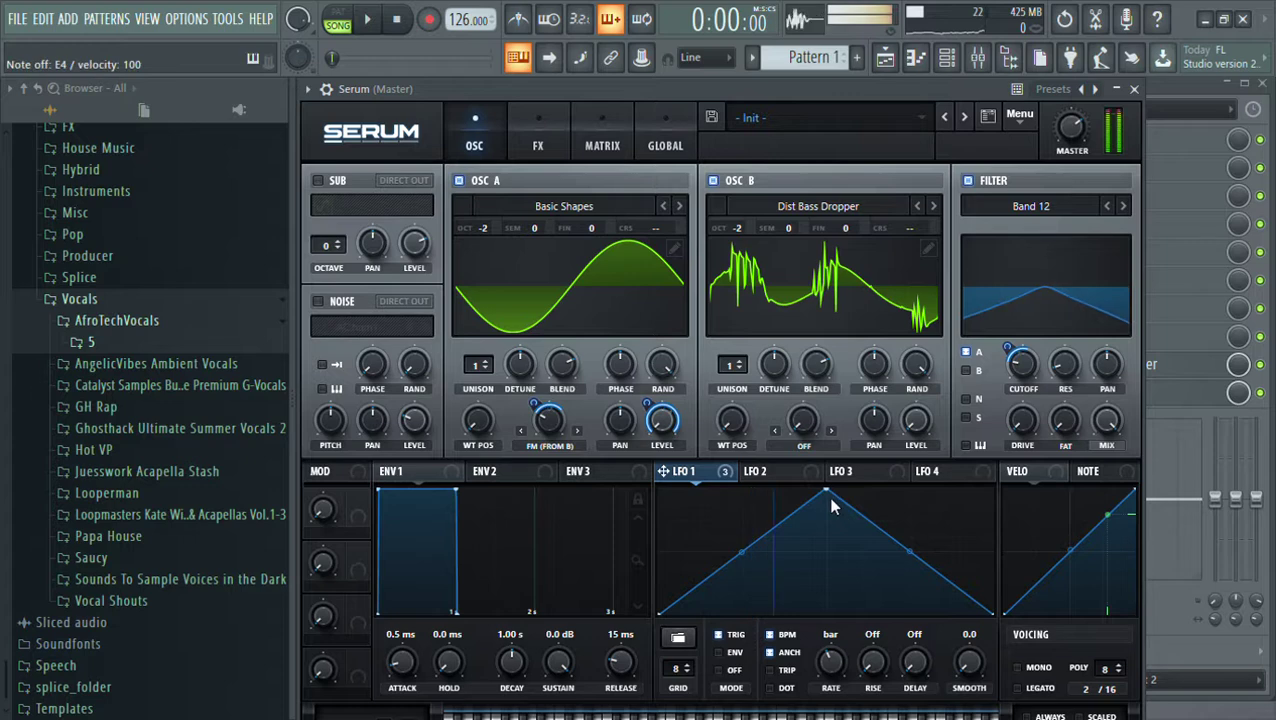
Reshape LFO 1 from a triangle into three peaks returning to zero, with a tall narrow first peak and two lower ones
drag(826, 492, 681, 503)
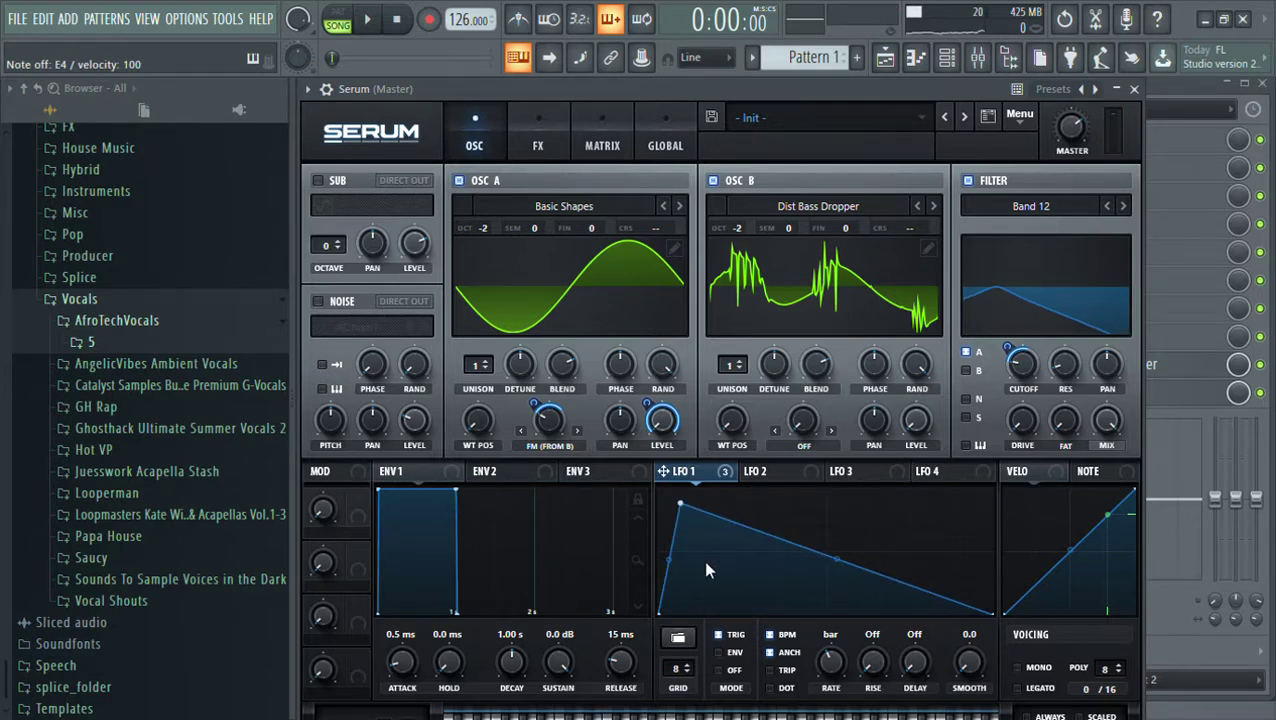
double_click(710, 610)
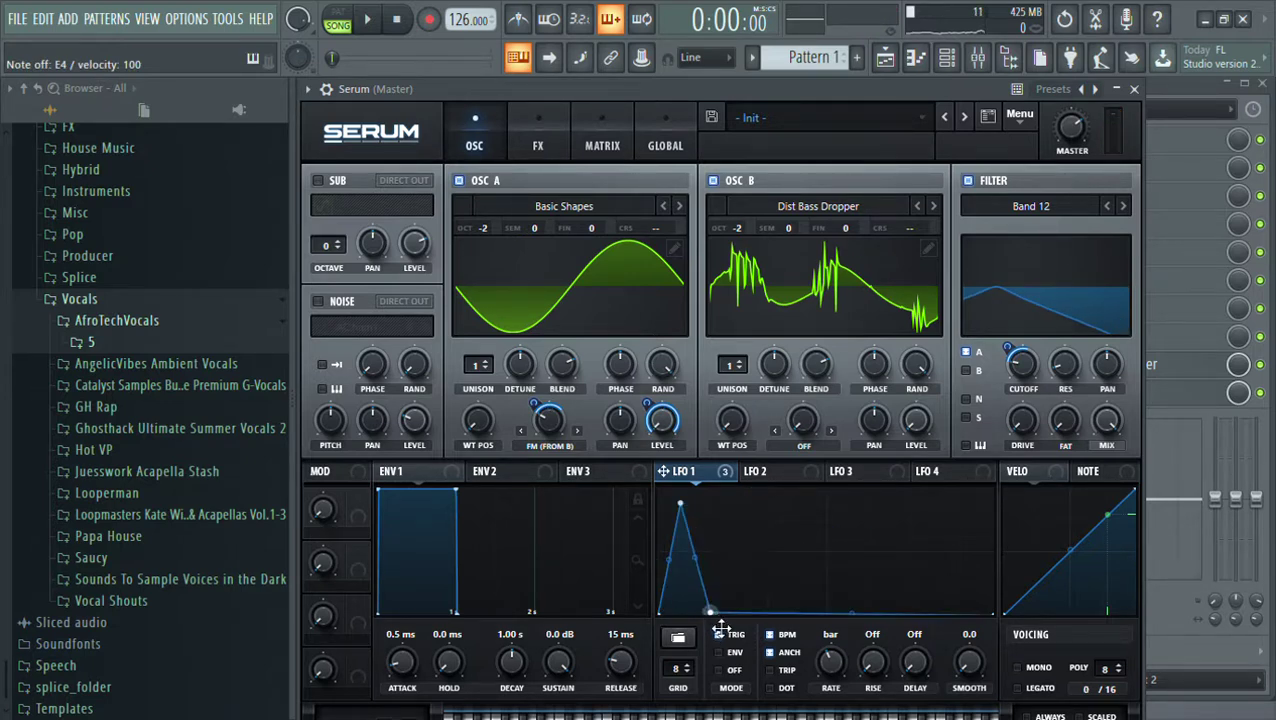
double_click(775, 533)
double_click(764, 552)
drag(766, 562, 786, 612)
drag(725, 494, 758, 547)
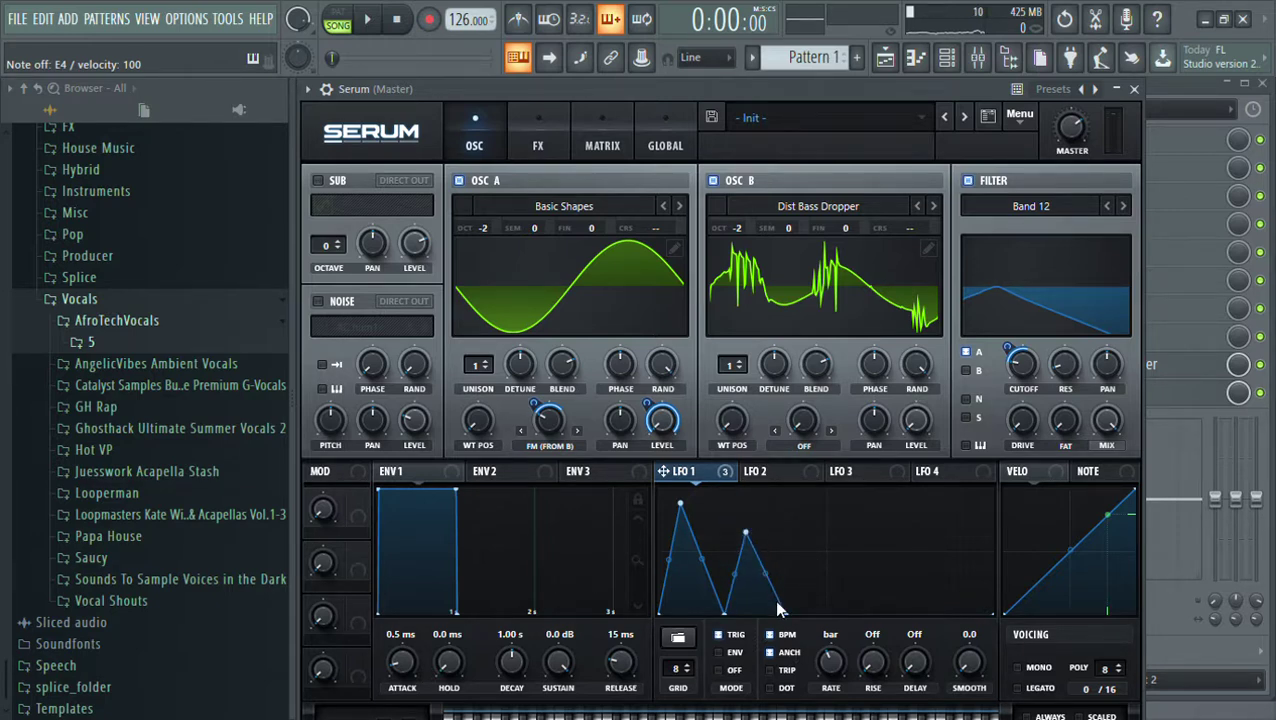
double_click(914, 507)
drag(914, 507, 857, 536)
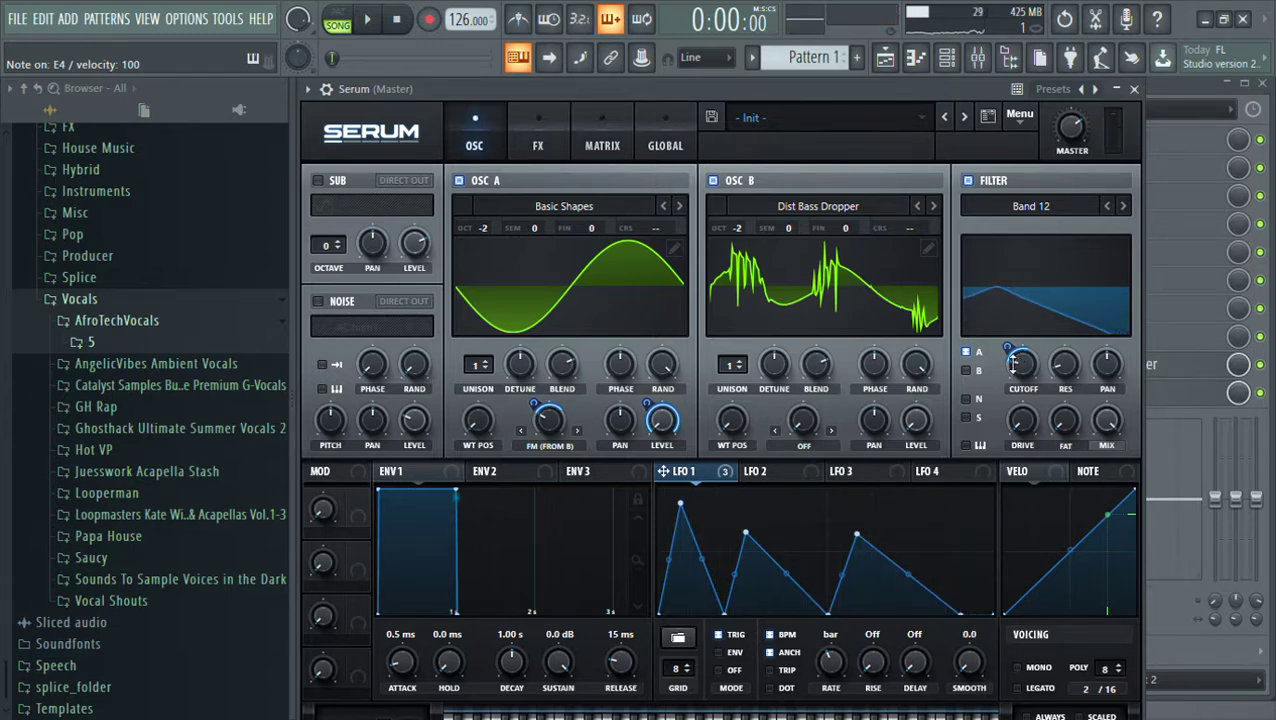
Enable the AC hum1 noise with direct out, assign LFO 1 to its level at 64, and adjust the distortion drive to about 91%
mouse_move(541, 428)
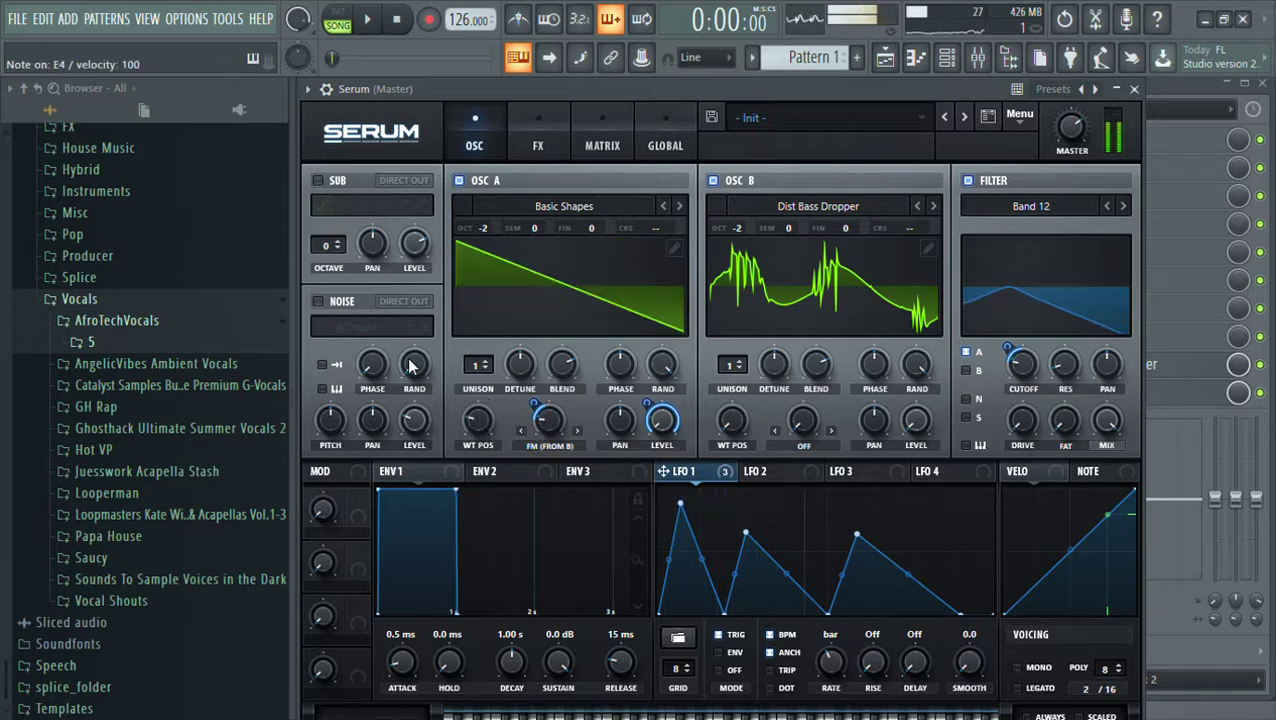
click(336, 304)
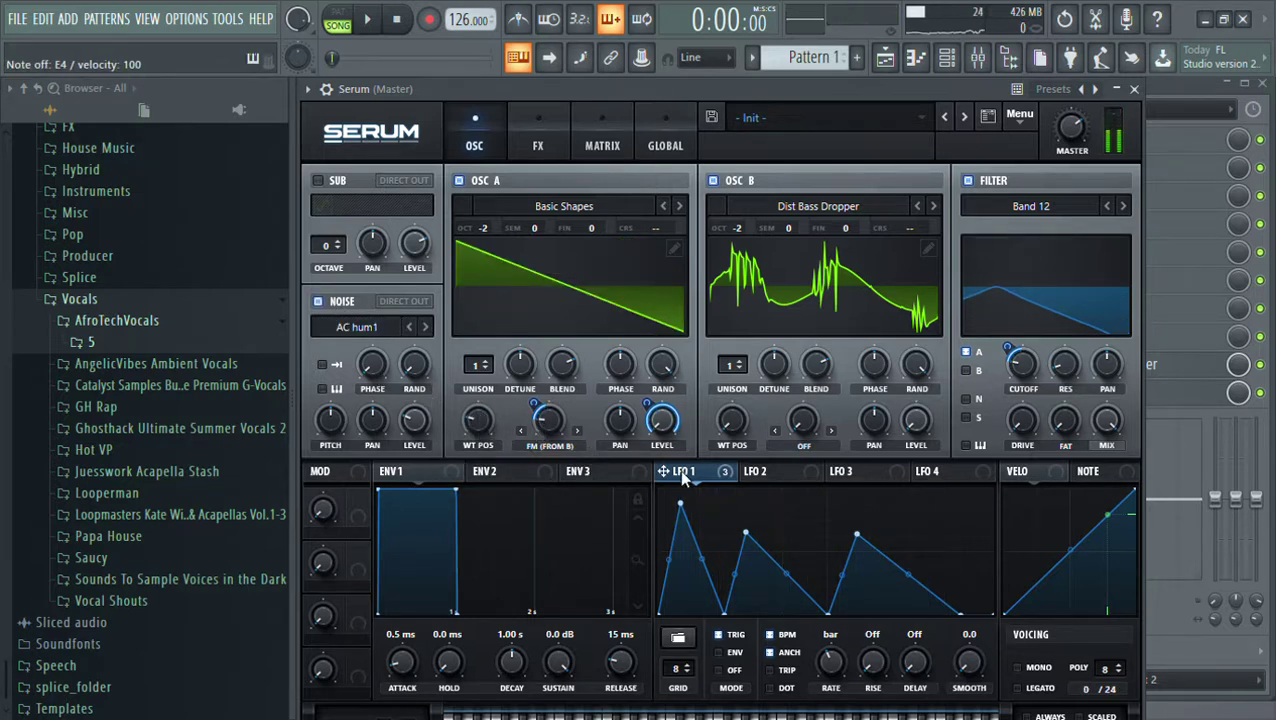
click(420, 302)
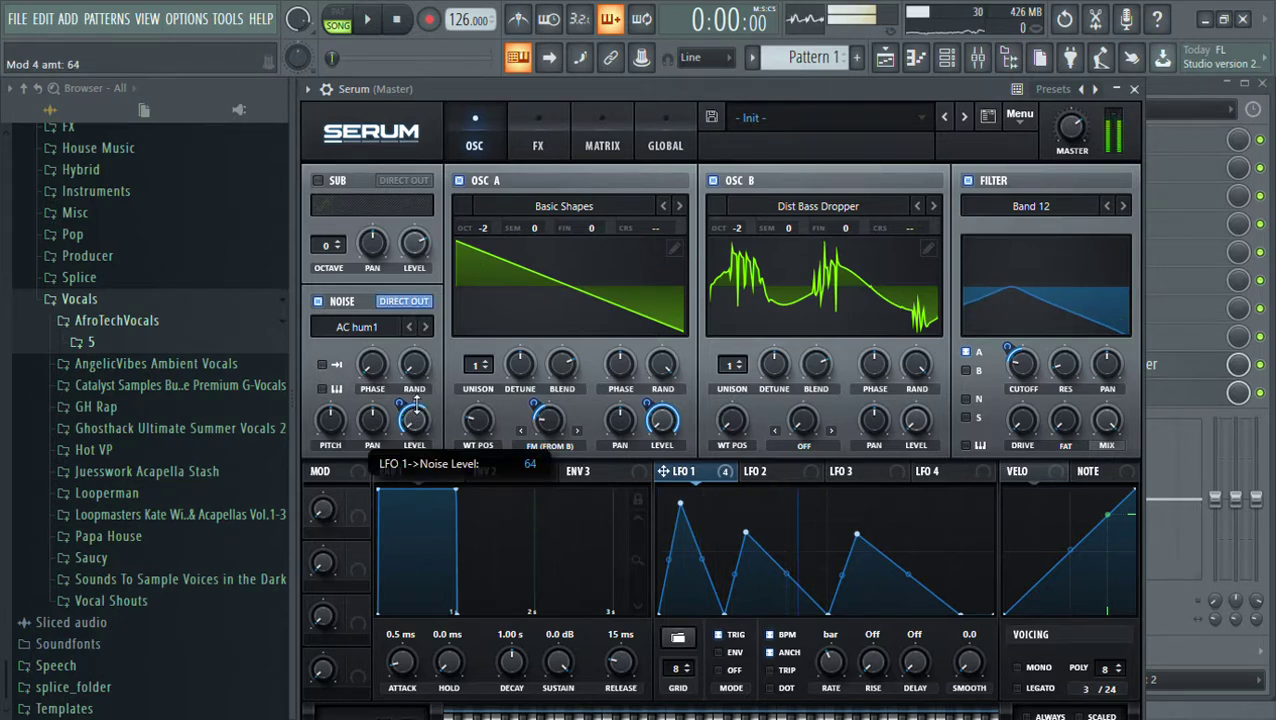
click(538, 140)
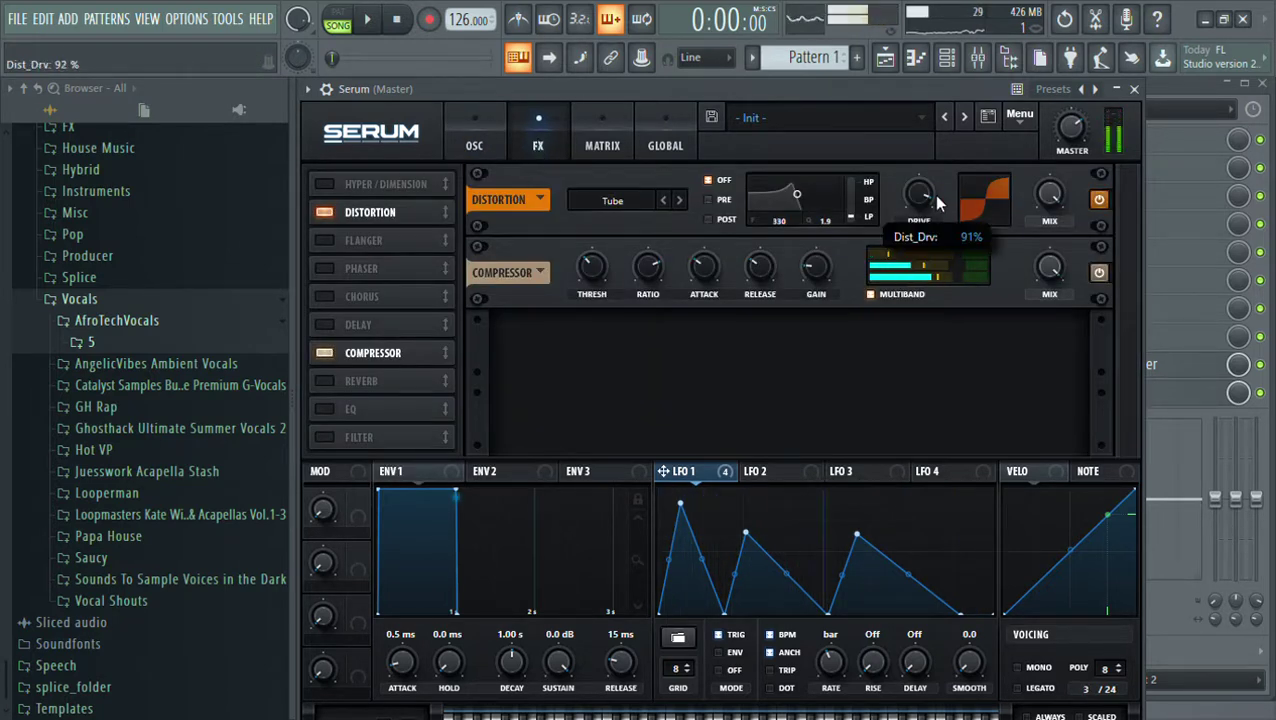
click(473, 121)
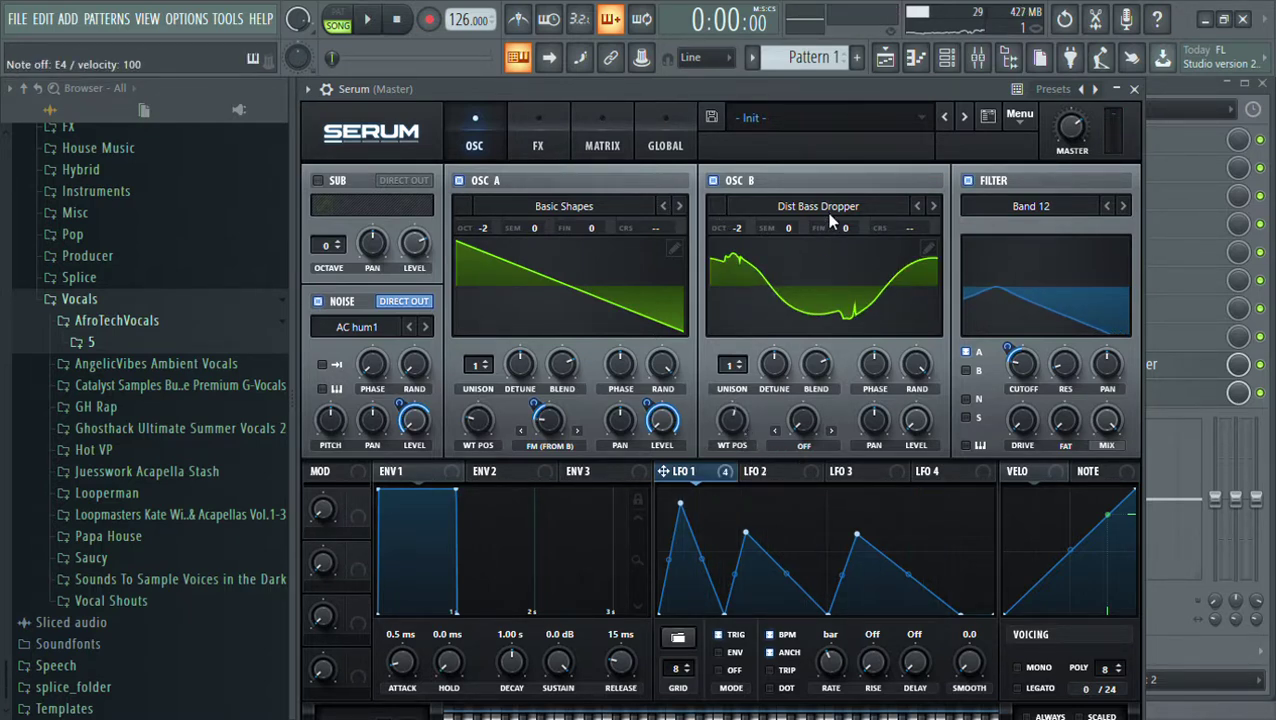
Load the PWM Electro wavetable into oscillator B, adjust its wavetable position, and set its octave to -1
click(933, 206)
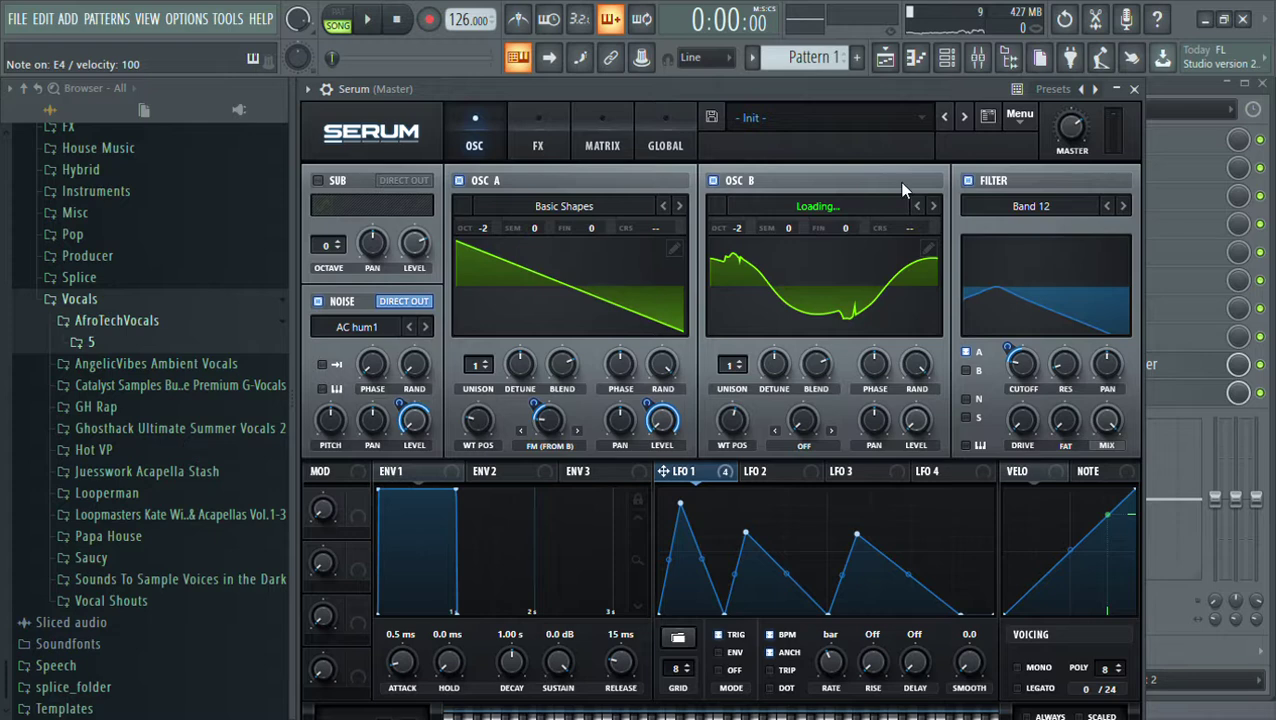
drag(829, 93, 816, 93)
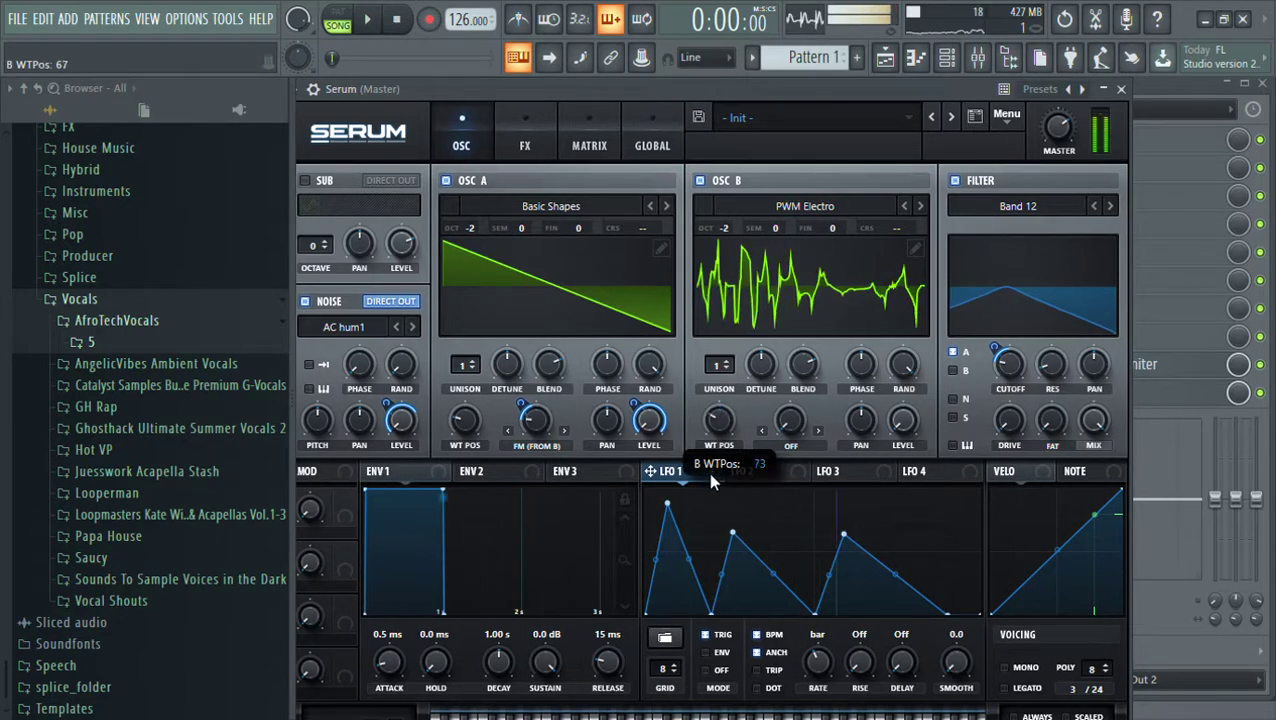
drag(723, 228, 739, 200)
Set oscillator B's warp mode to Asym +/- and modulate its amount with LFO 1 at about 29
click(786, 446)
click(820, 456)
drag(800, 421, 813, 320)
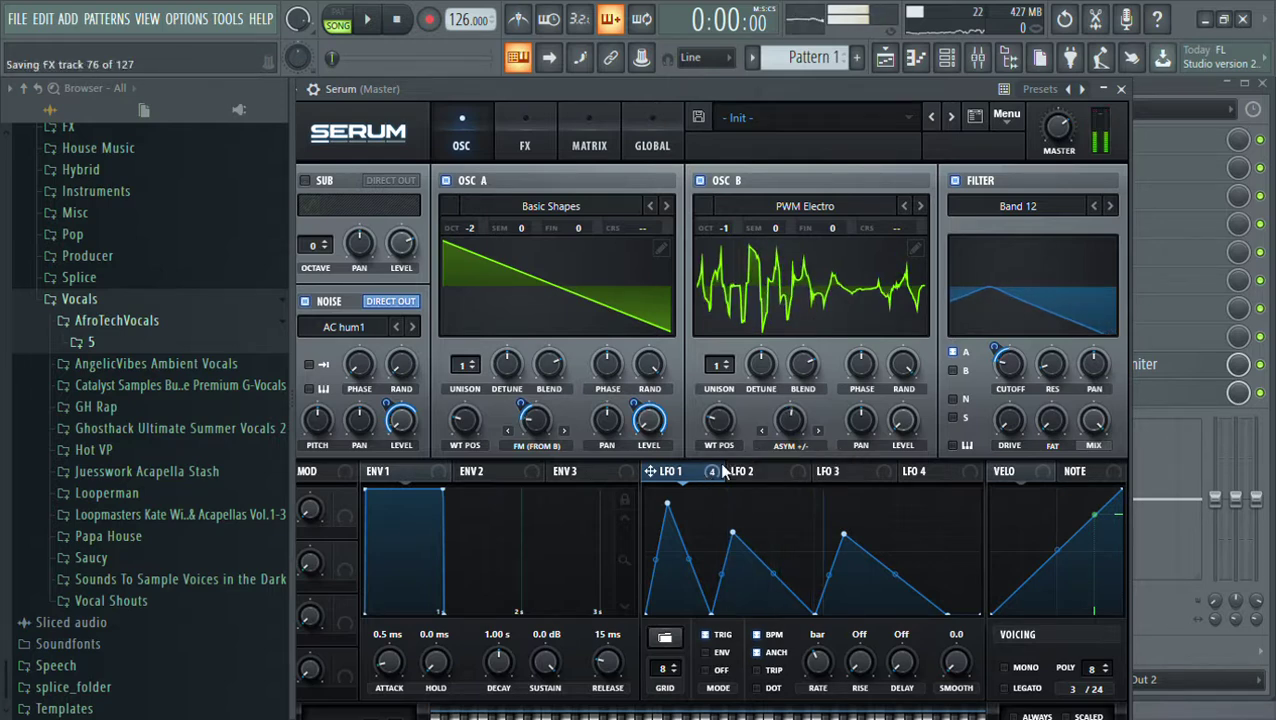
drag(789, 400, 786, 420)
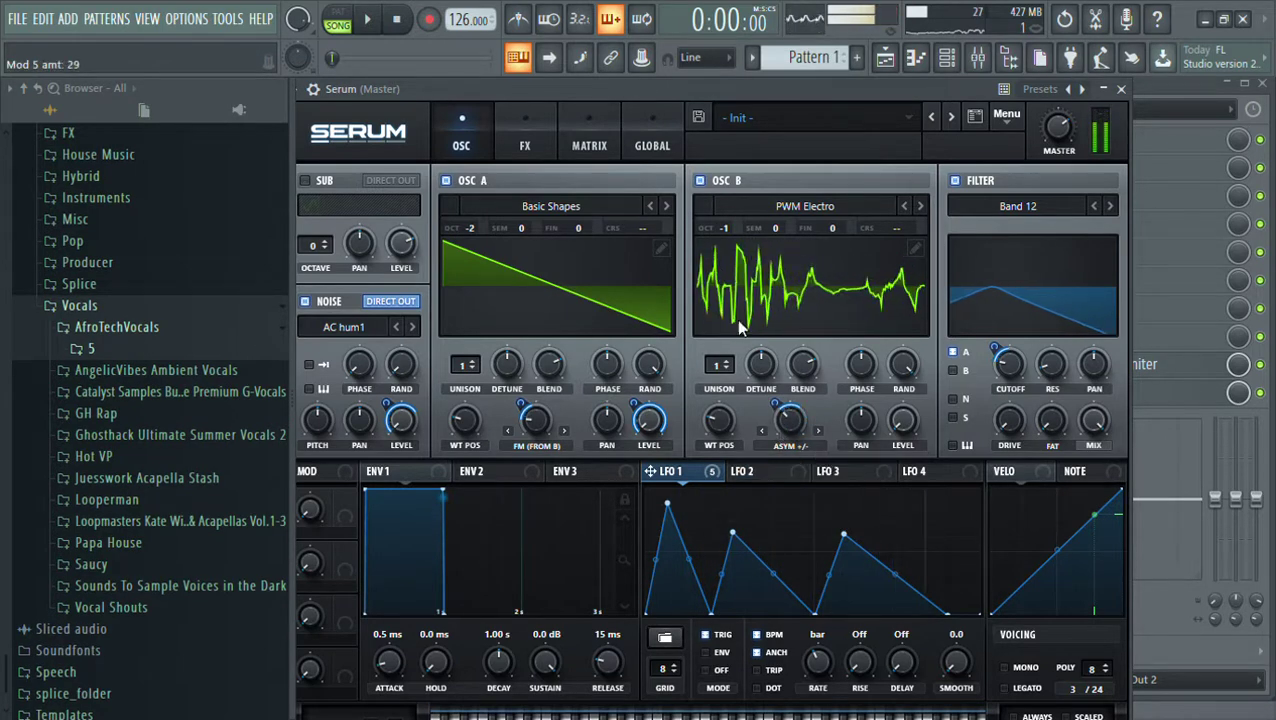
Enable the Hyper/Dimension effect in Serum and set the Dimension size to 14%
click(522, 146)
click(333, 186)
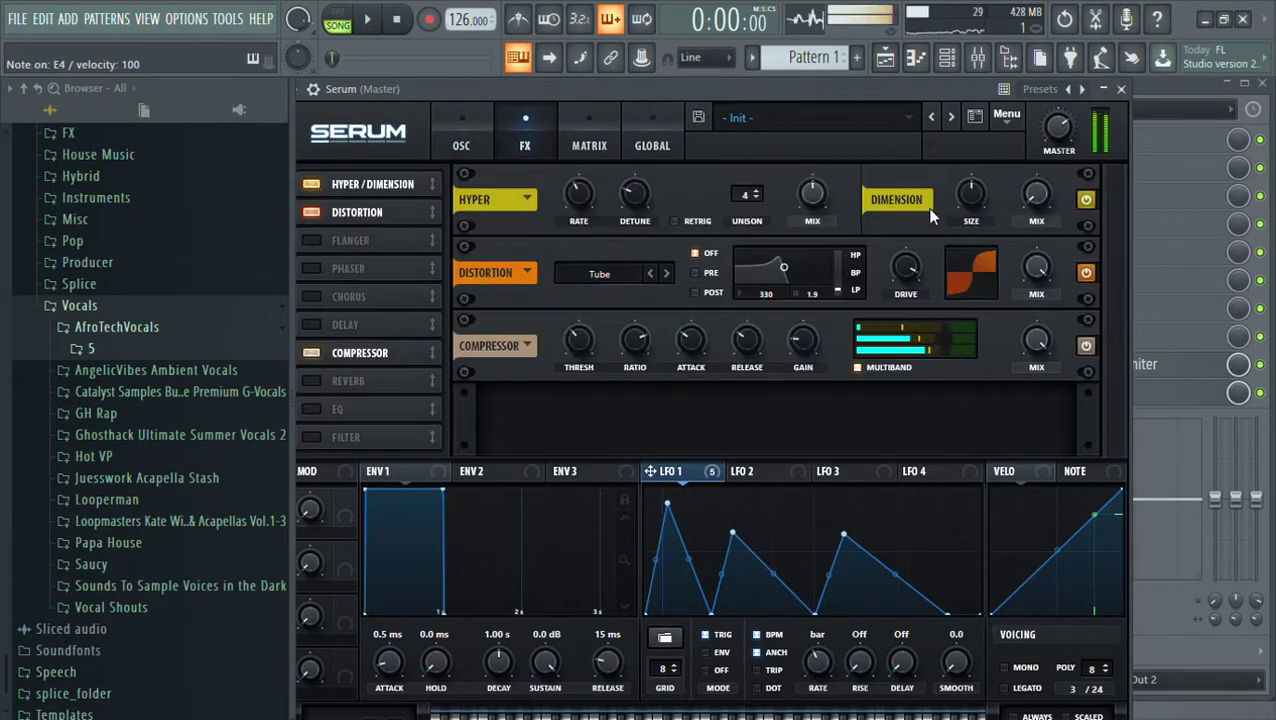
drag(970, 195, 988, 243)
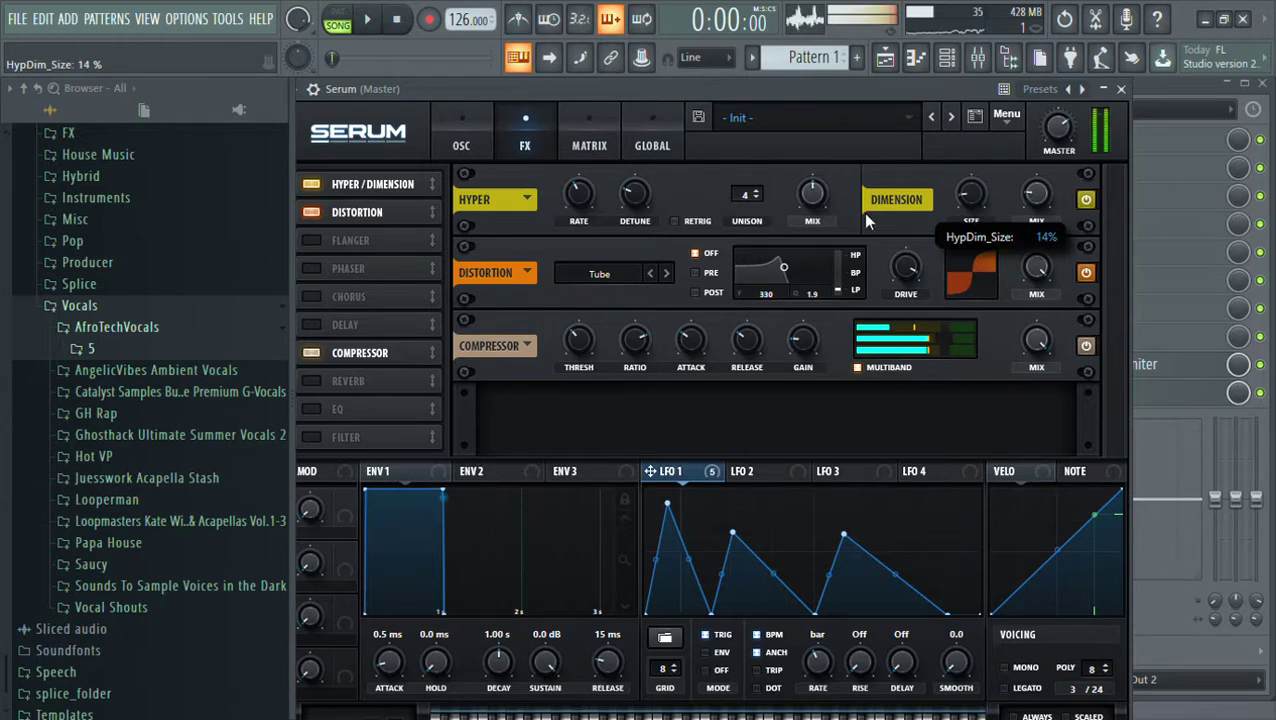
Return to the oscillator page and add and narrow peaks in LFO 1's curve until it has seven uneven peaks
click(466, 144)
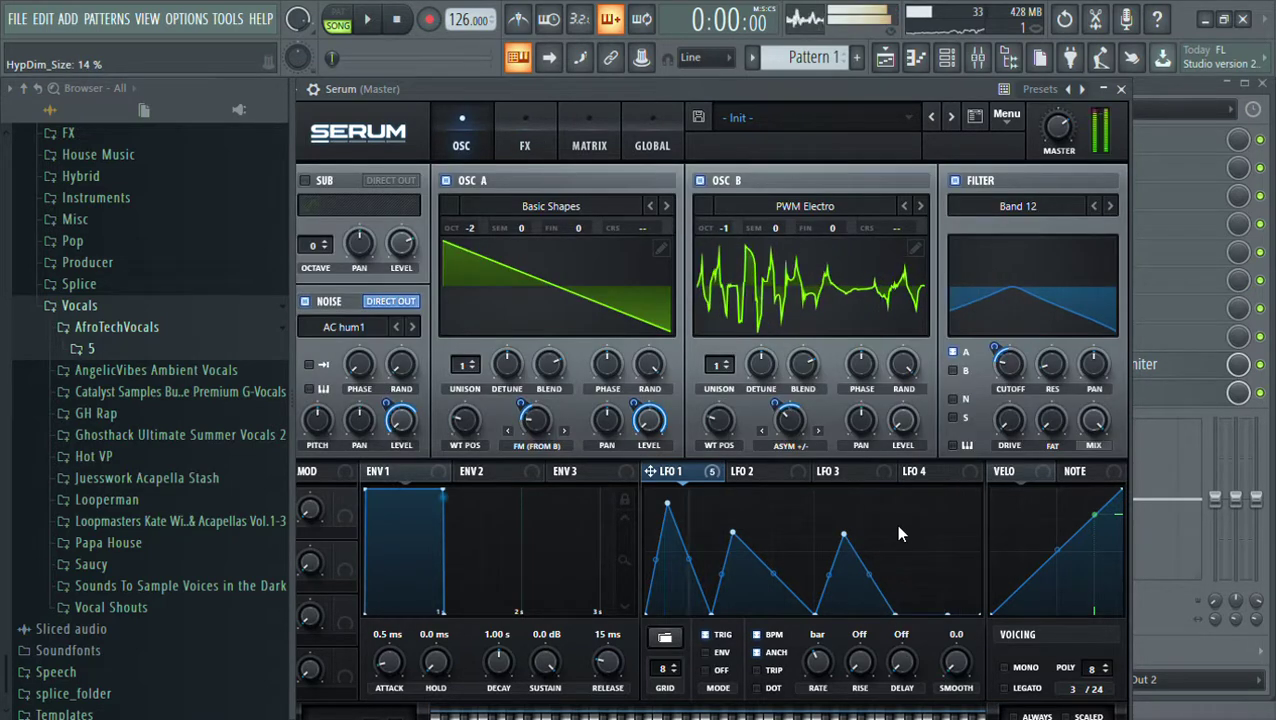
double_click(929, 530)
double_click(970, 555)
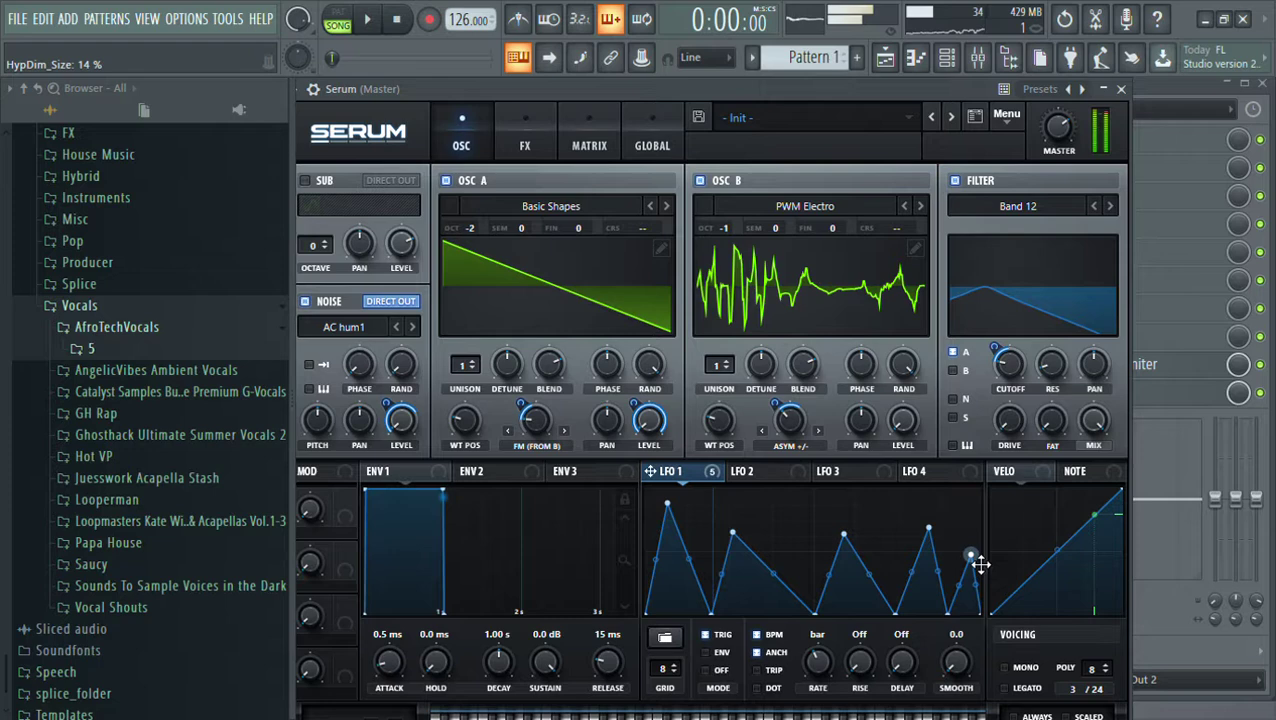
drag(803, 94, 815, 93)
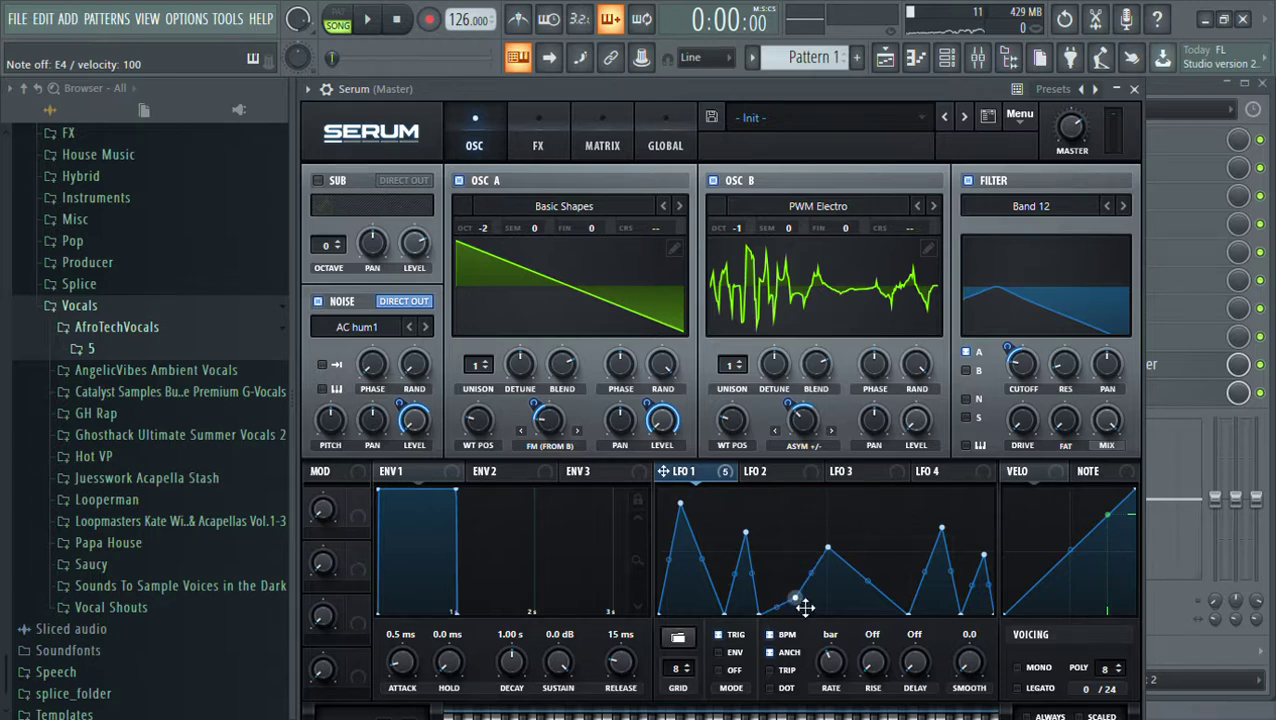
double_click(777, 531)
drag(832, 550, 847, 646)
double_click(894, 510)
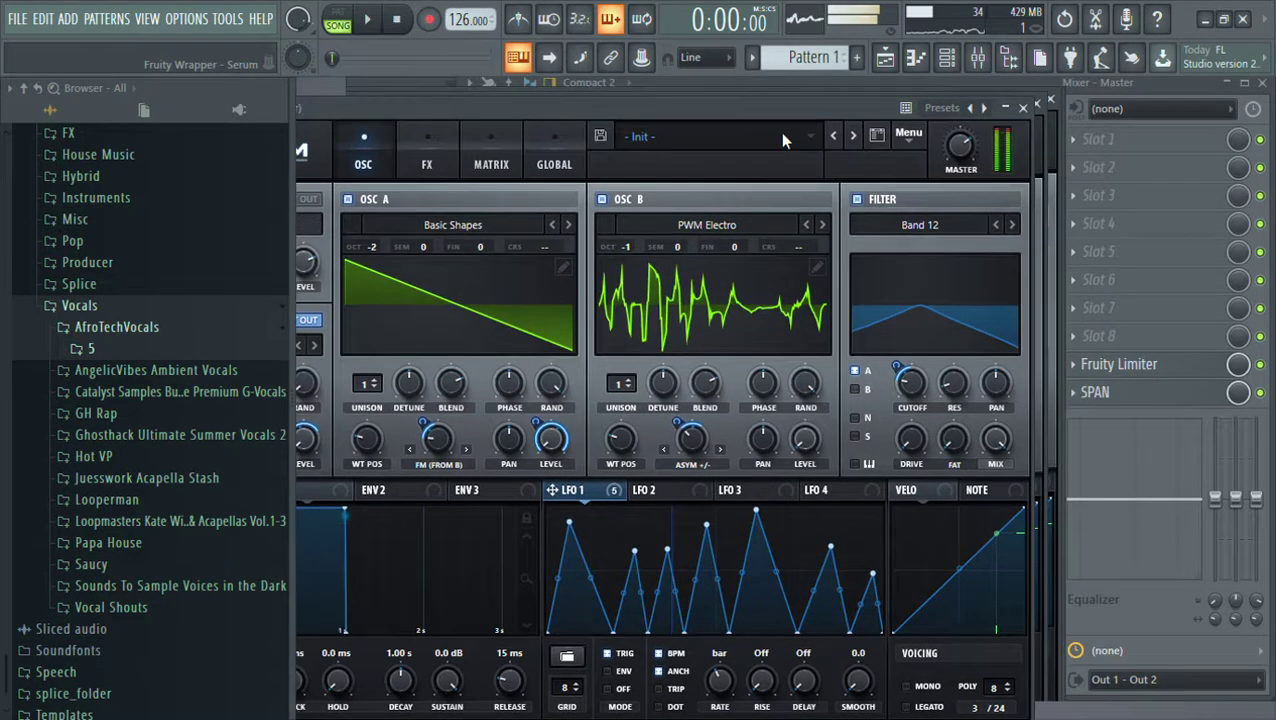
Close Serum, draw a four-bar E4 note from bar 1 in its piano roll, and play the pattern
drag(1128, 90, 976, 134)
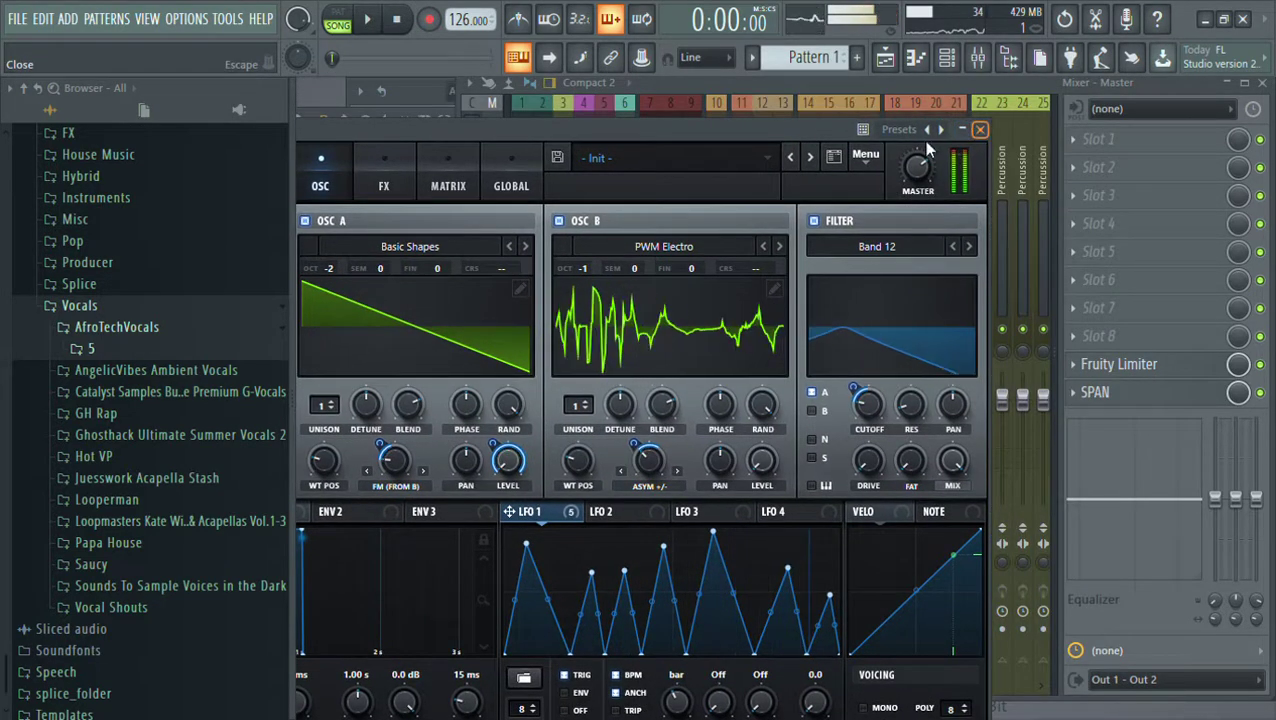
click(979, 131)
key(F6)
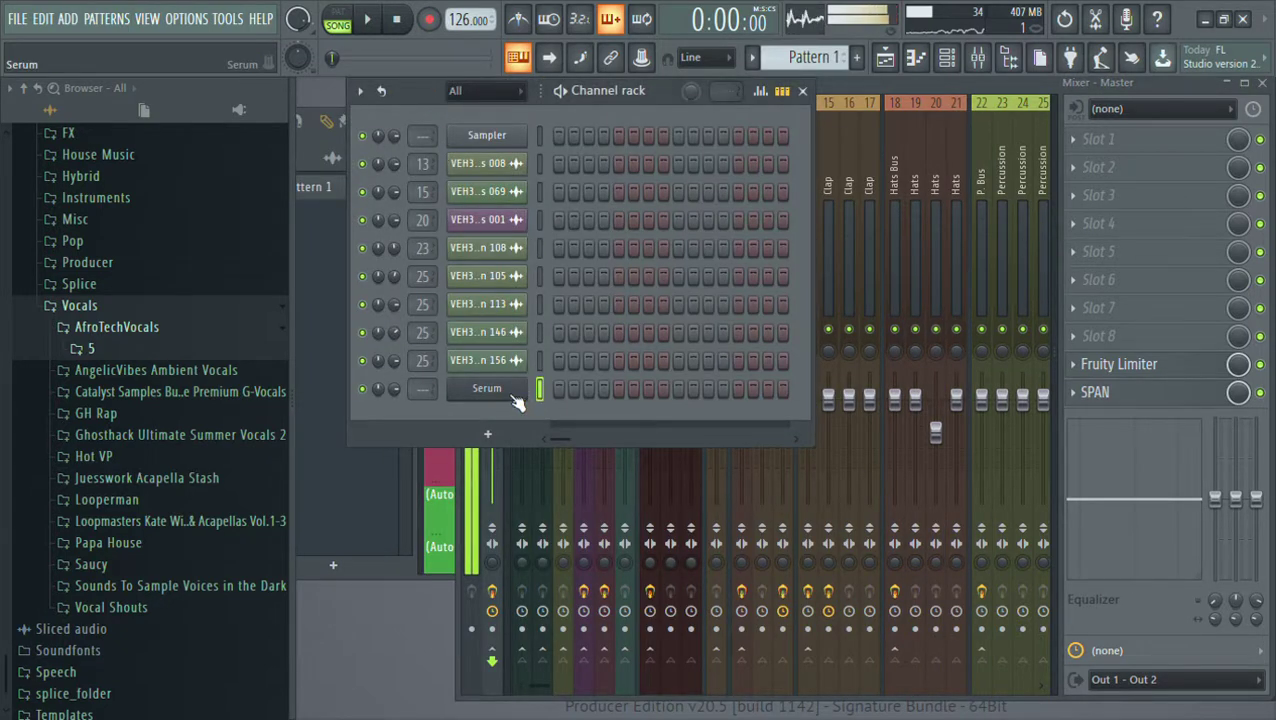
key(F7)
scroll(531, 404, down, 12)
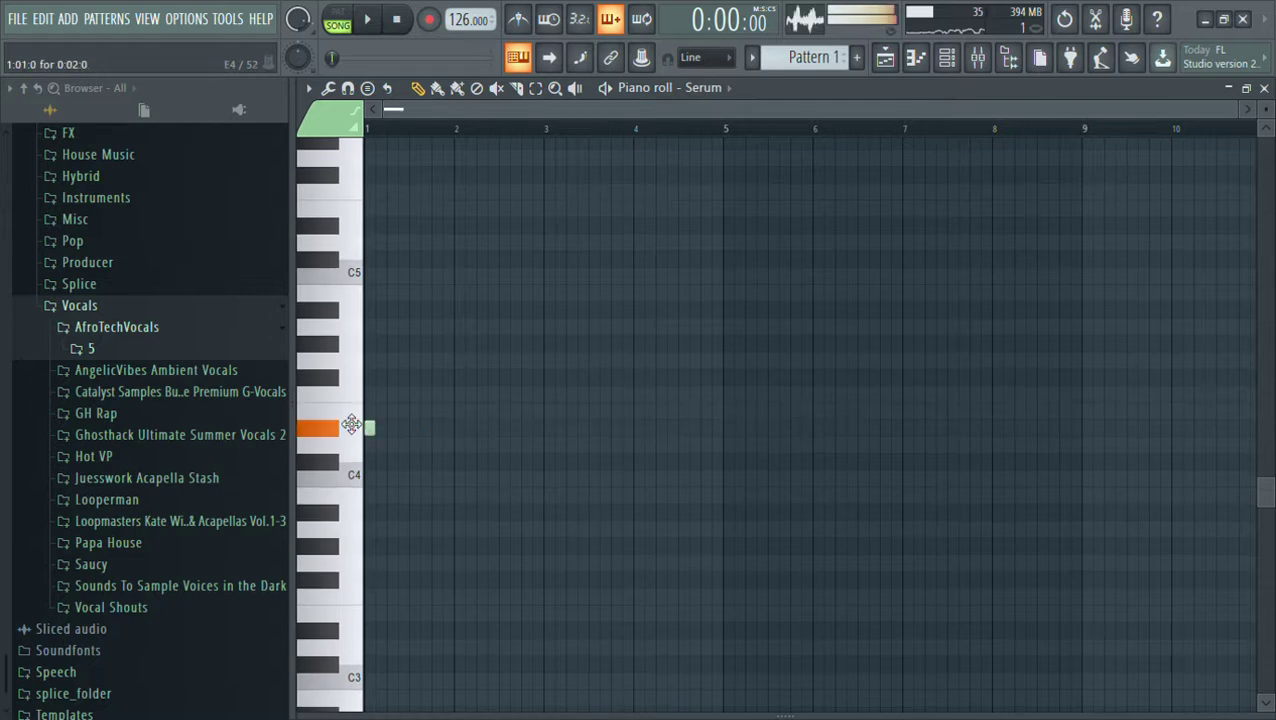
drag(385, 413, 692, 403)
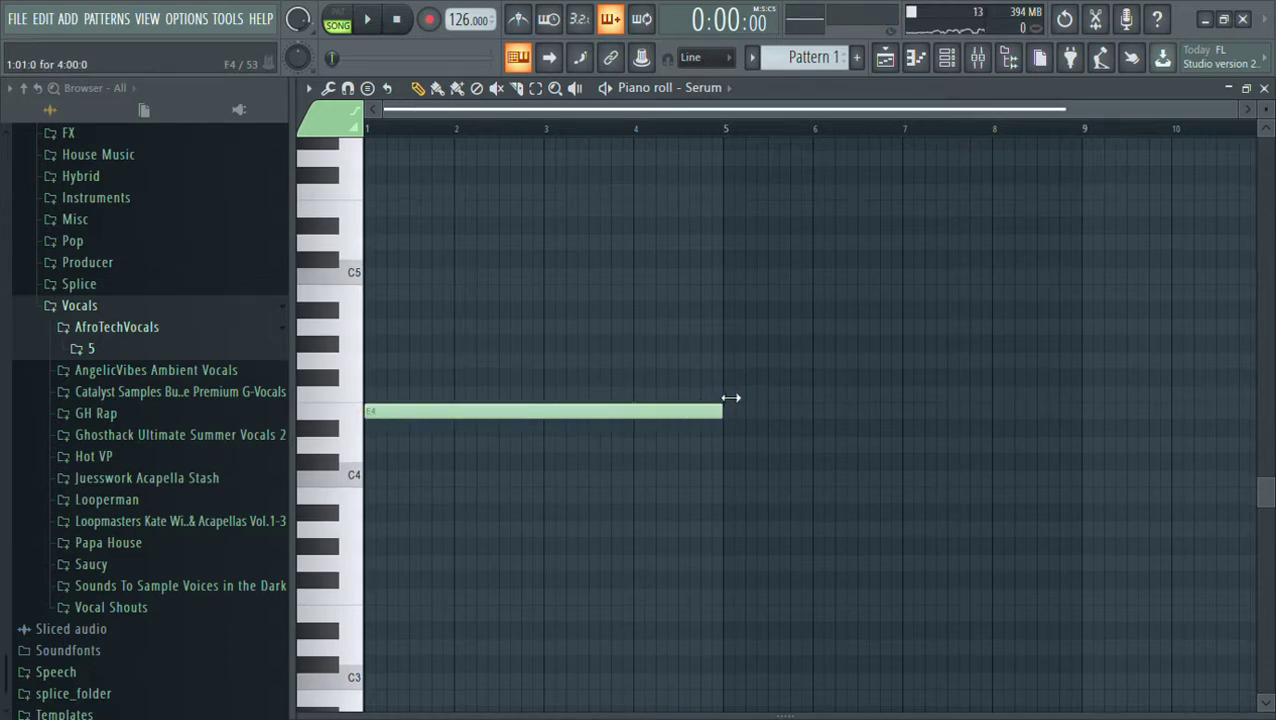
key(space)
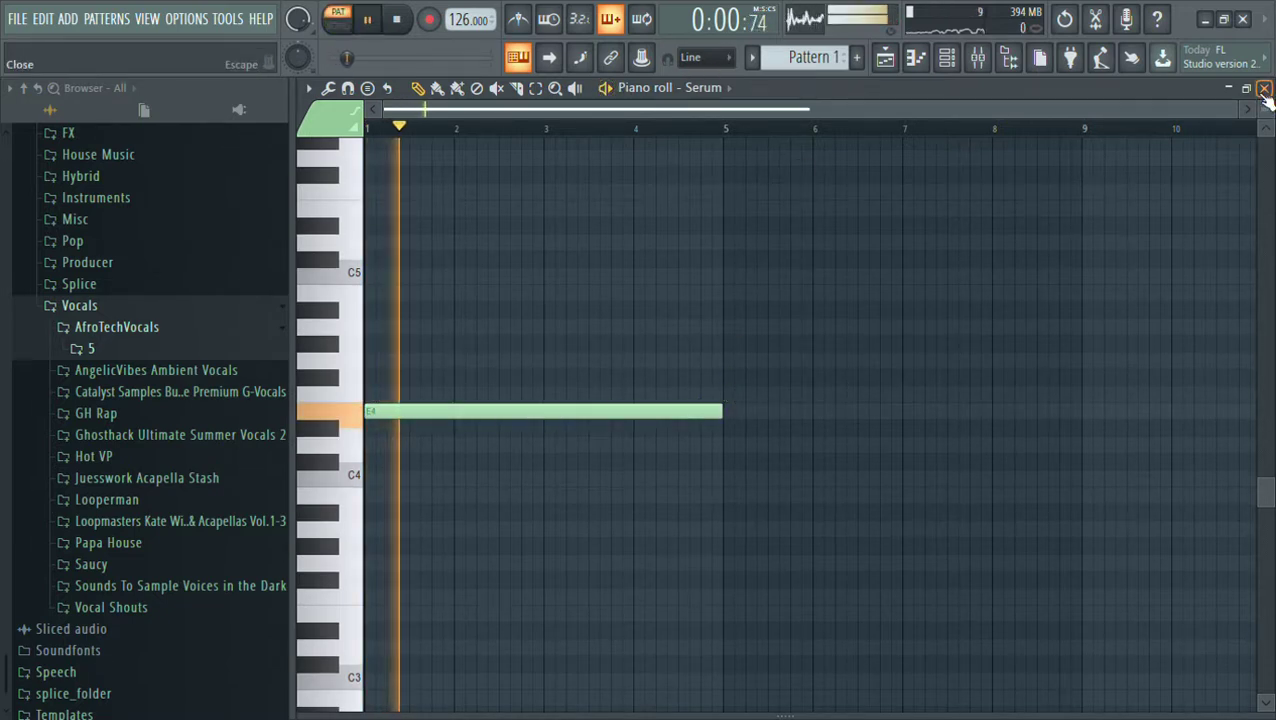
Close the piano roll and route the Serum channel to Bass mixer track 35
key(F7)
drag(437, 401, 437, 292)
key(space)
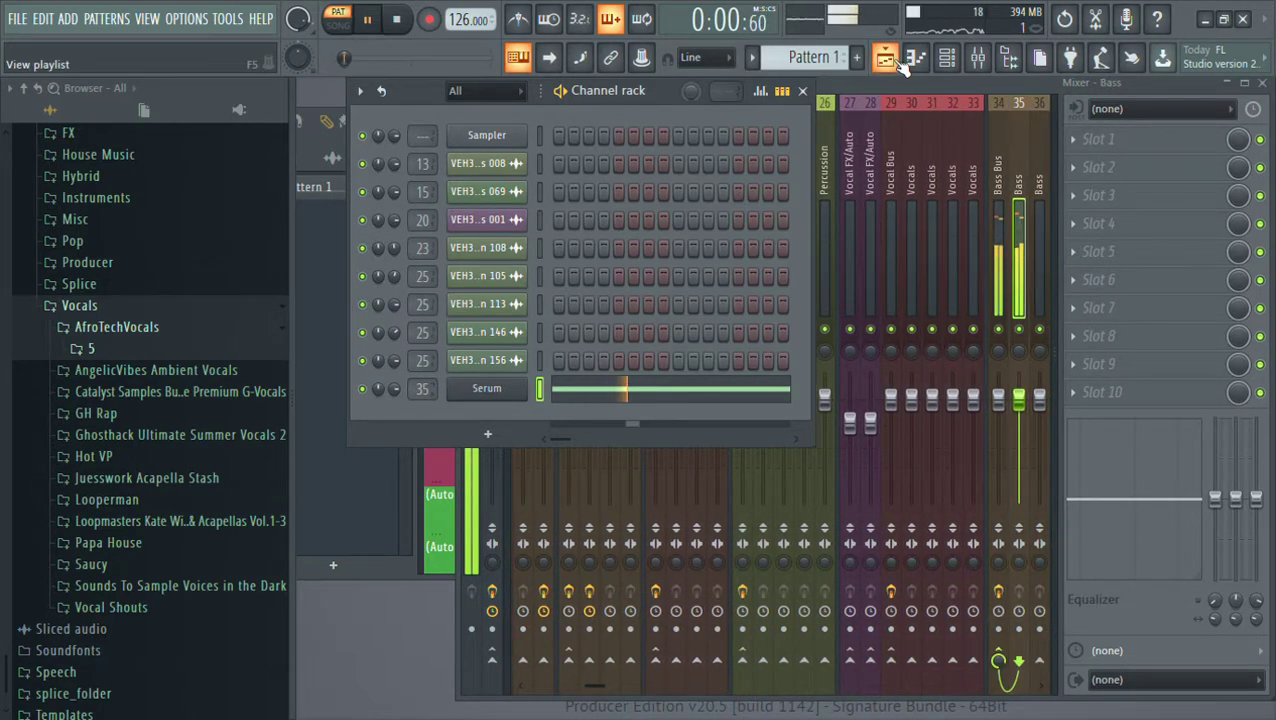
Place Pattern 1 clips at bars 1 and 5 on the Bass playlist track, play them, and try trimming the first clip's end
key(F5)
key(l)
scroll(600, 162, down, 2)
scroll(651, 190, up, 3)
scroll(651, 190, up, 3)
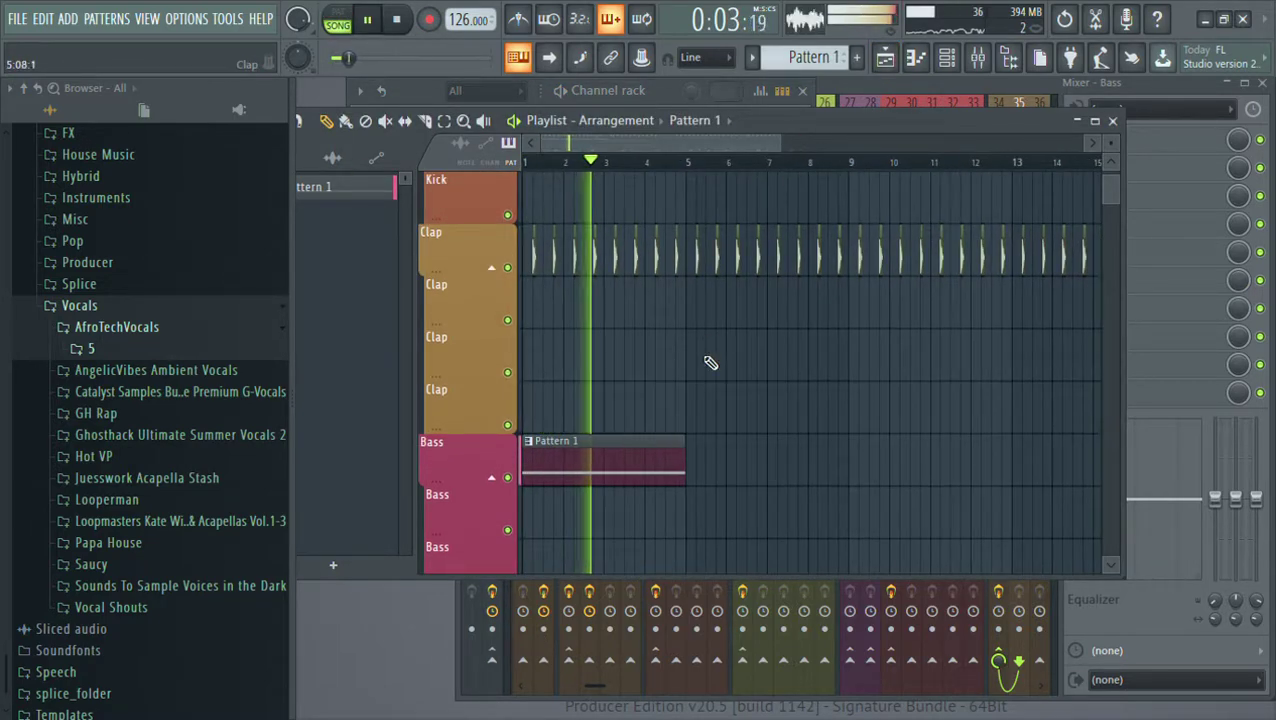
click(692, 459)
drag(687, 476, 676, 476)
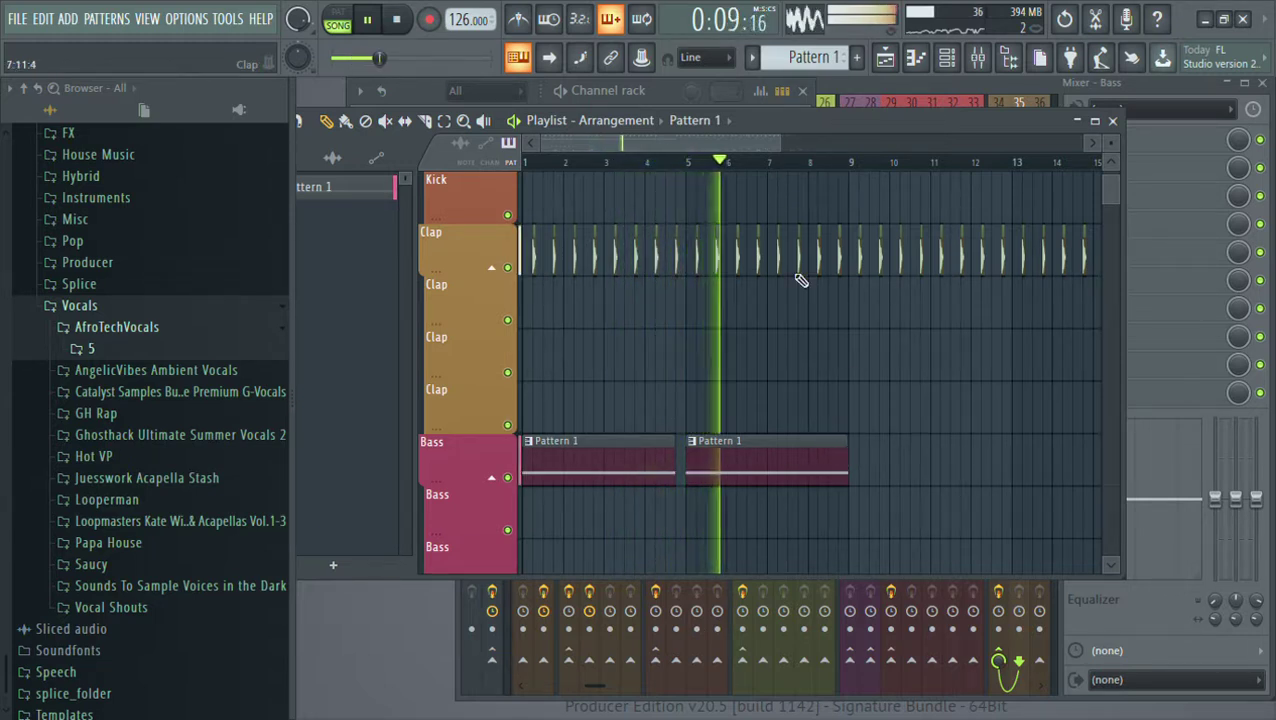
key(space)
drag(673, 478, 686, 466)
Load iZotope Trash 2 on the Bass mixer track, dismiss its preset manager, and open Stage 1's Distort types
click(843, 92)
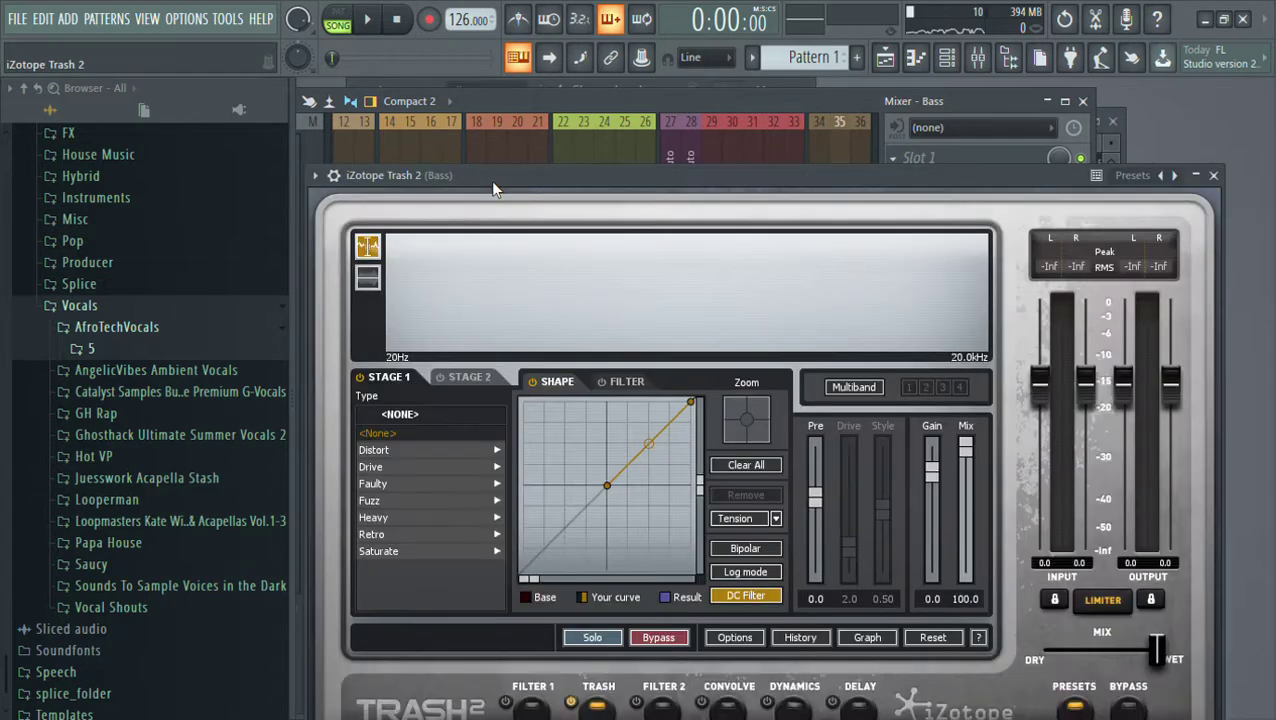
drag(493, 180, 528, 152)
click(981, 581)
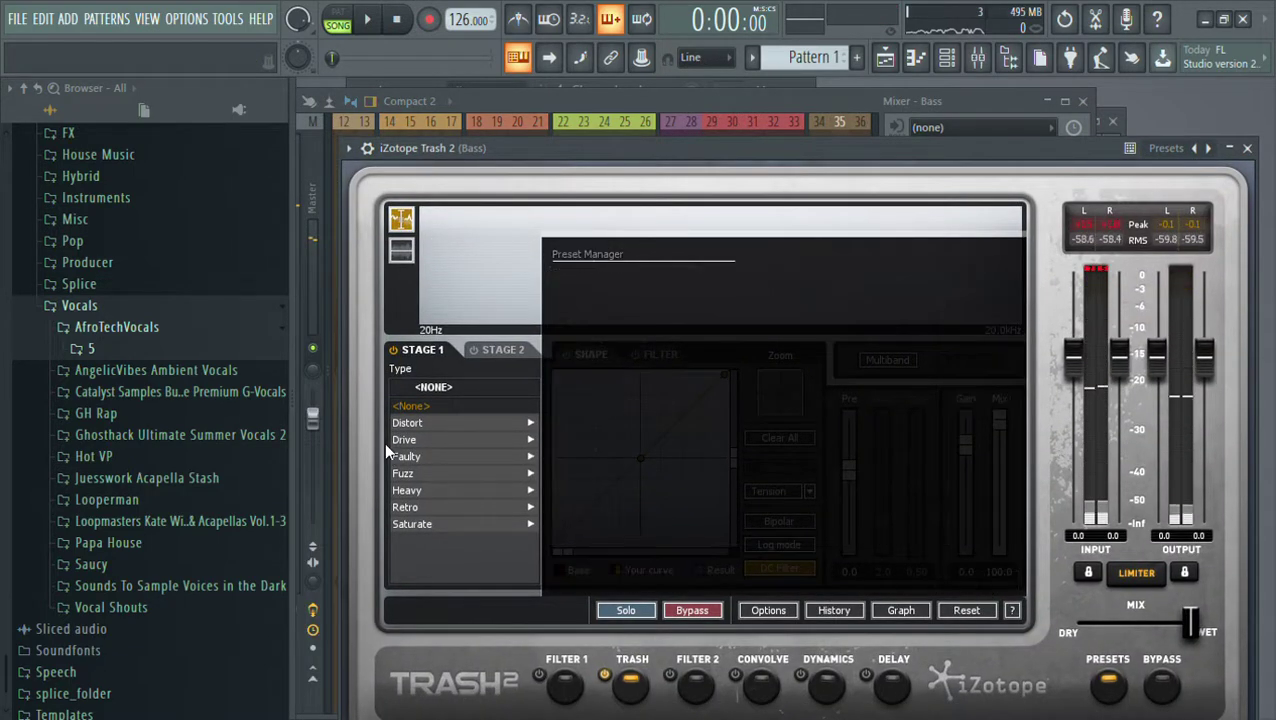
click(422, 425)
click(444, 425)
Audition the Clip Control, Crunchy Taco, Elastic Trash and Fry distortion types in Stage 1 of Trash 2
drag(506, 148, 493, 116)
key(space)
key(space)
click(441, 424)
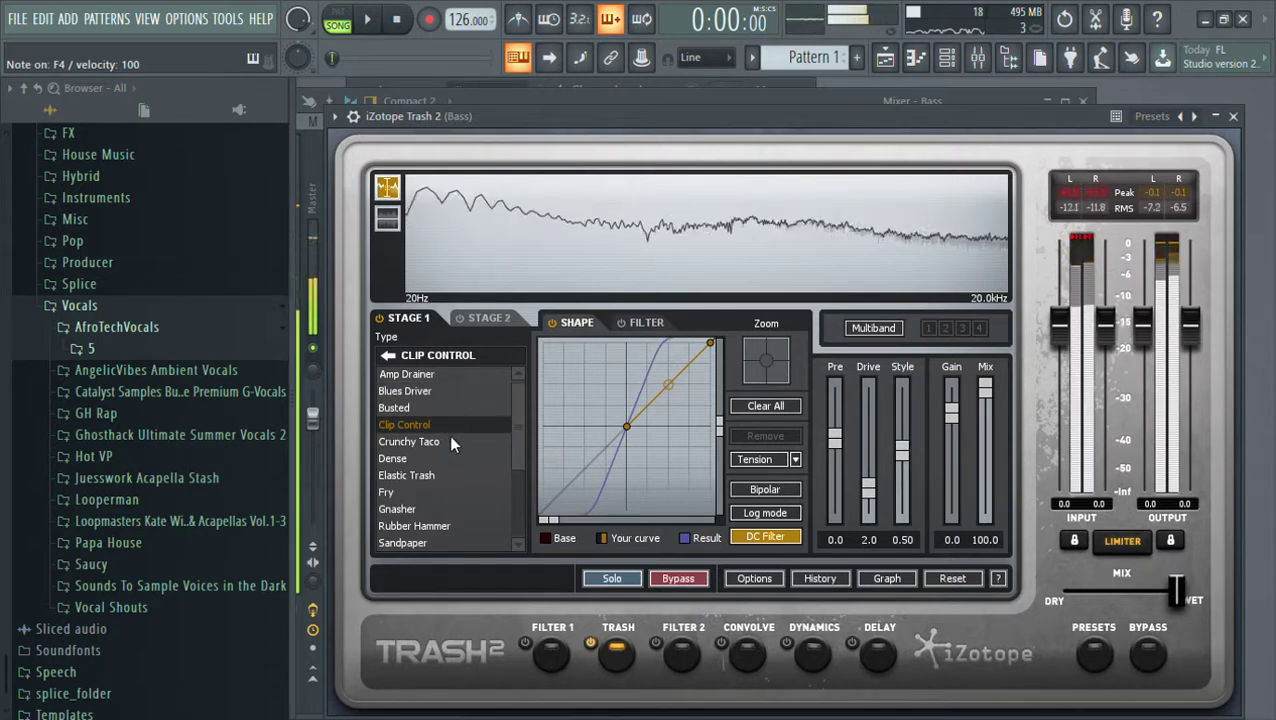
click(447, 441)
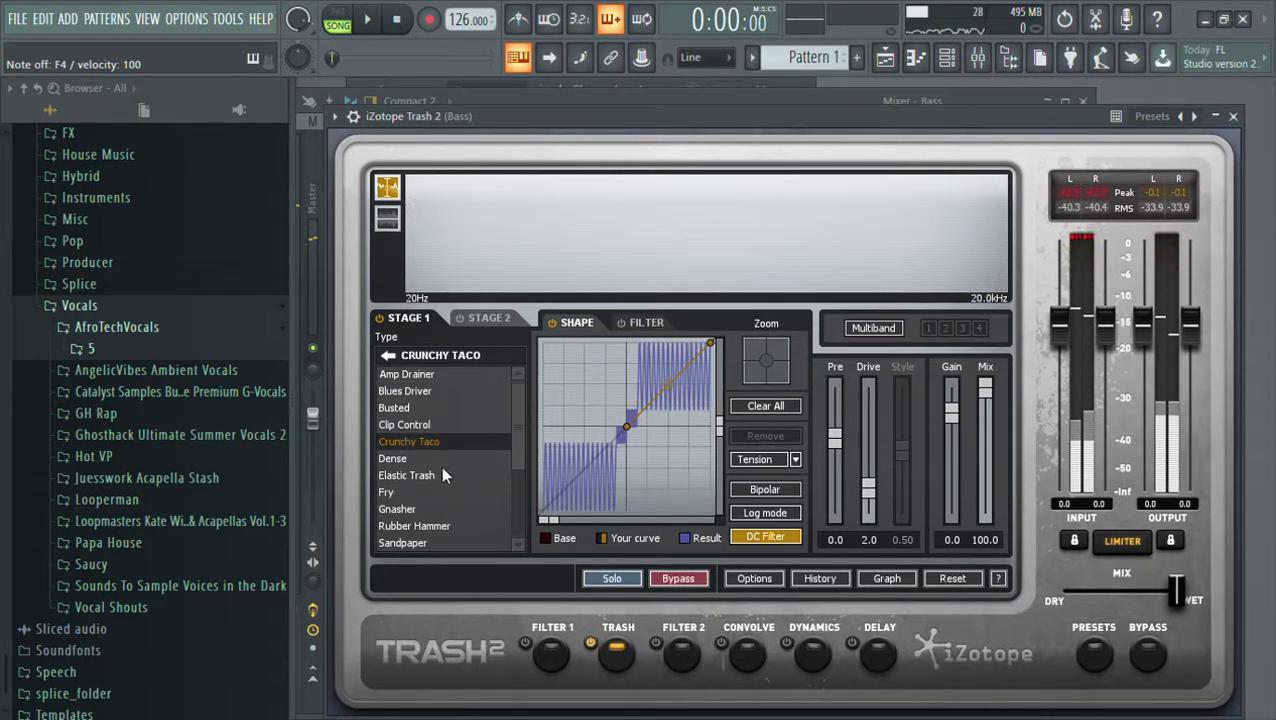
click(441, 472)
click(442, 490)
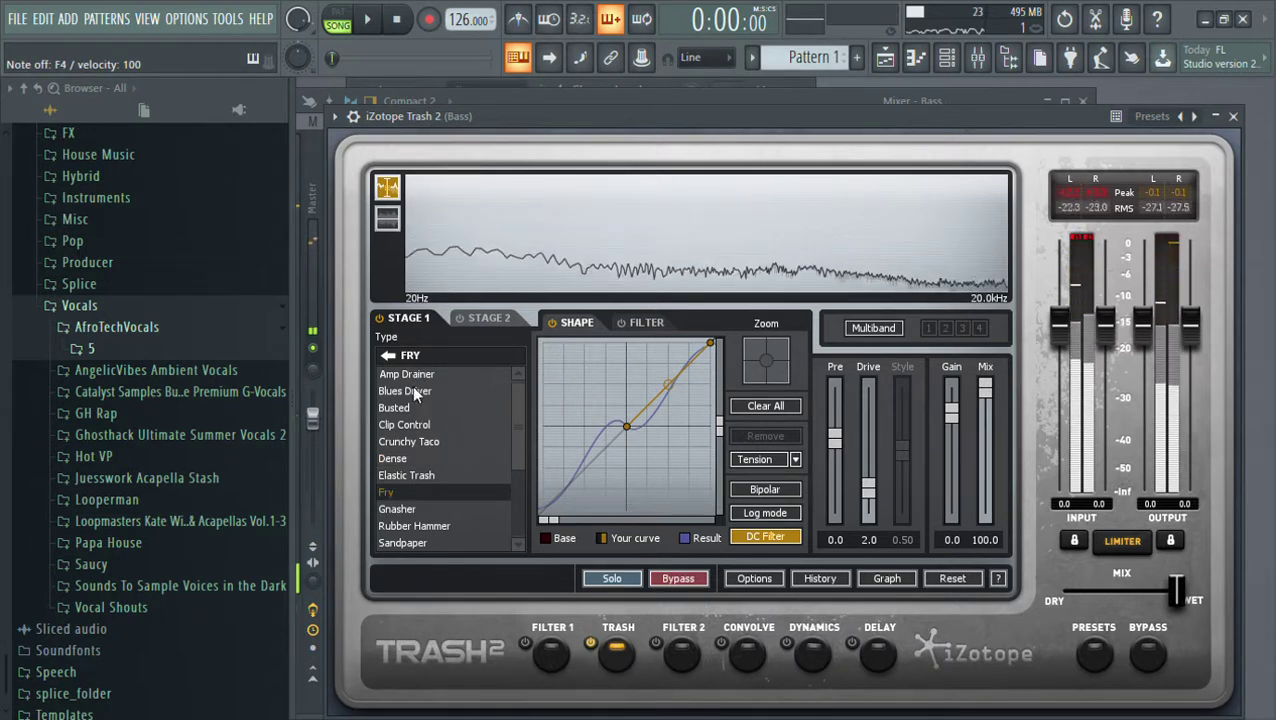
Audition Gnasher, Rubber Hammer, Sandpaper and Soft Taco, and set Stage 1's distortion type to Sputter
click(413, 510)
click(418, 526)
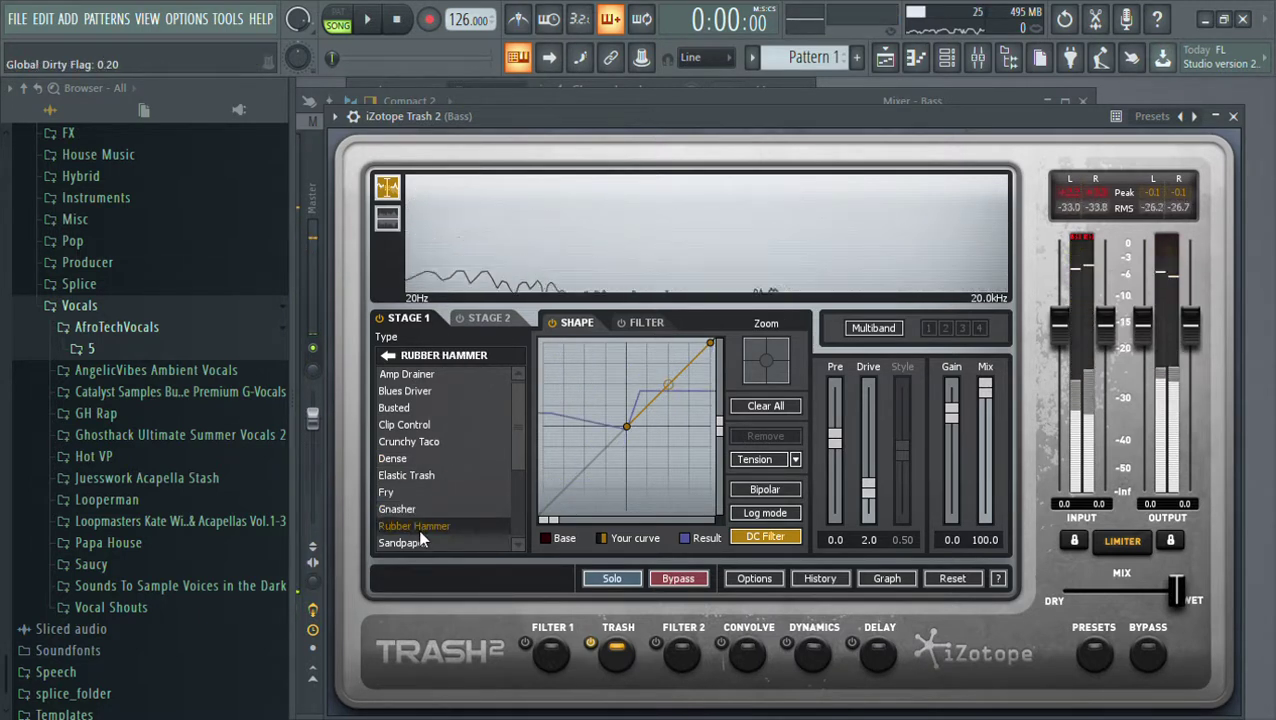
click(423, 538)
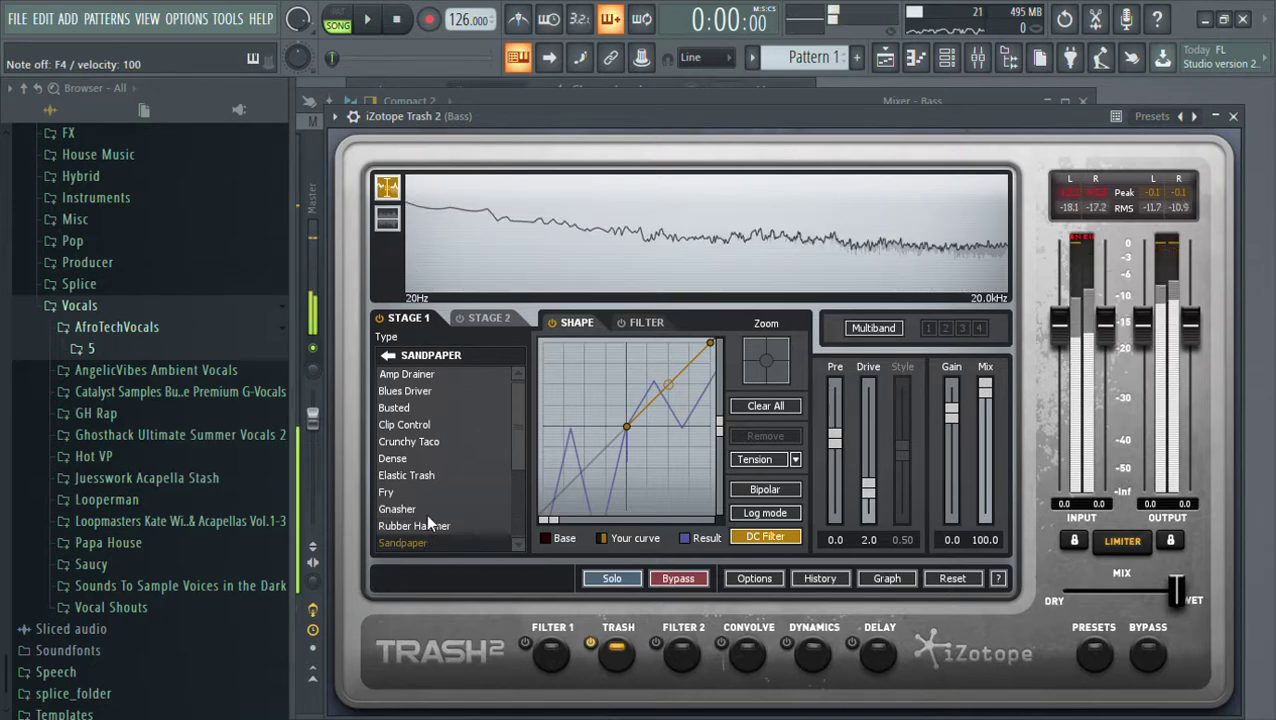
scroll(440, 515, down, 4)
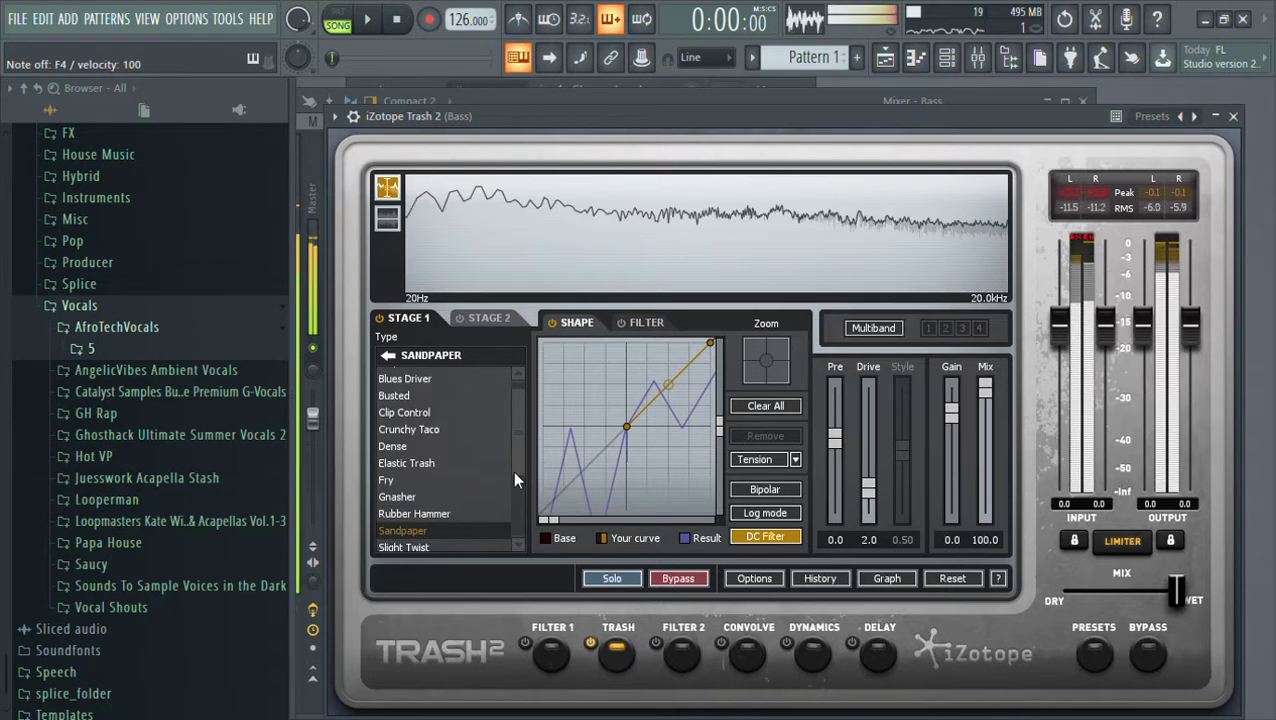
click(420, 507)
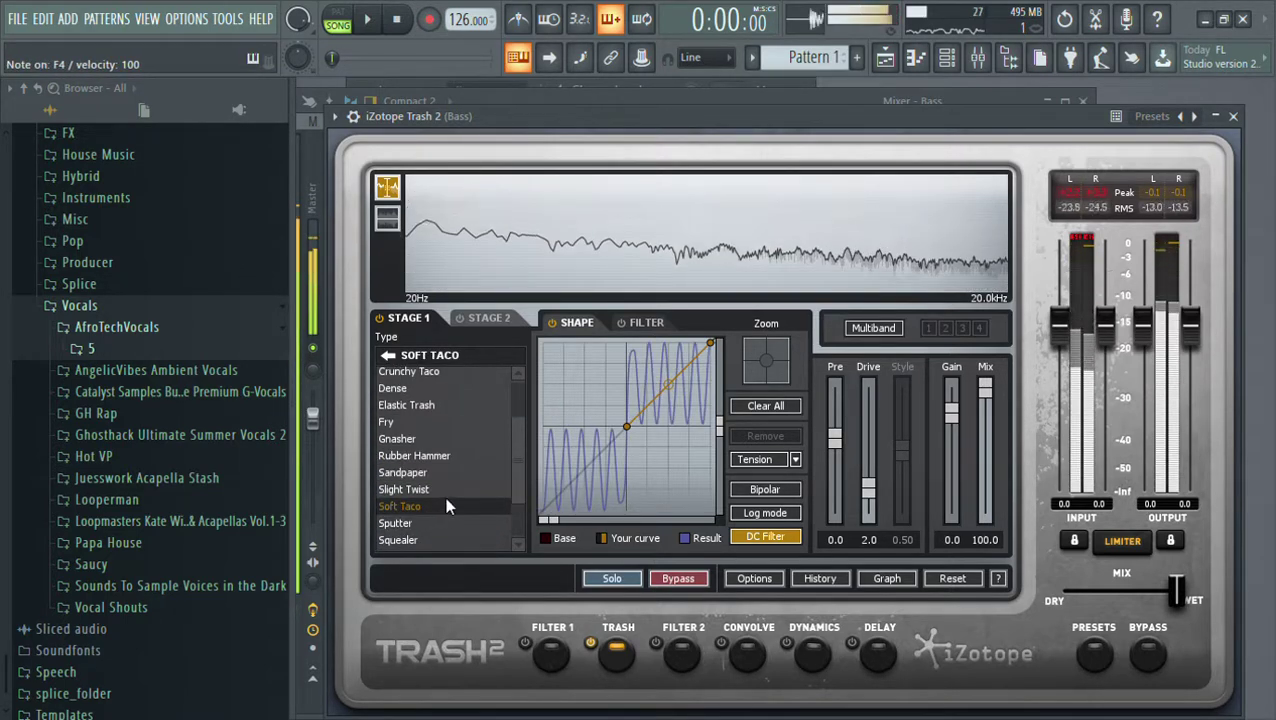
click(445, 523)
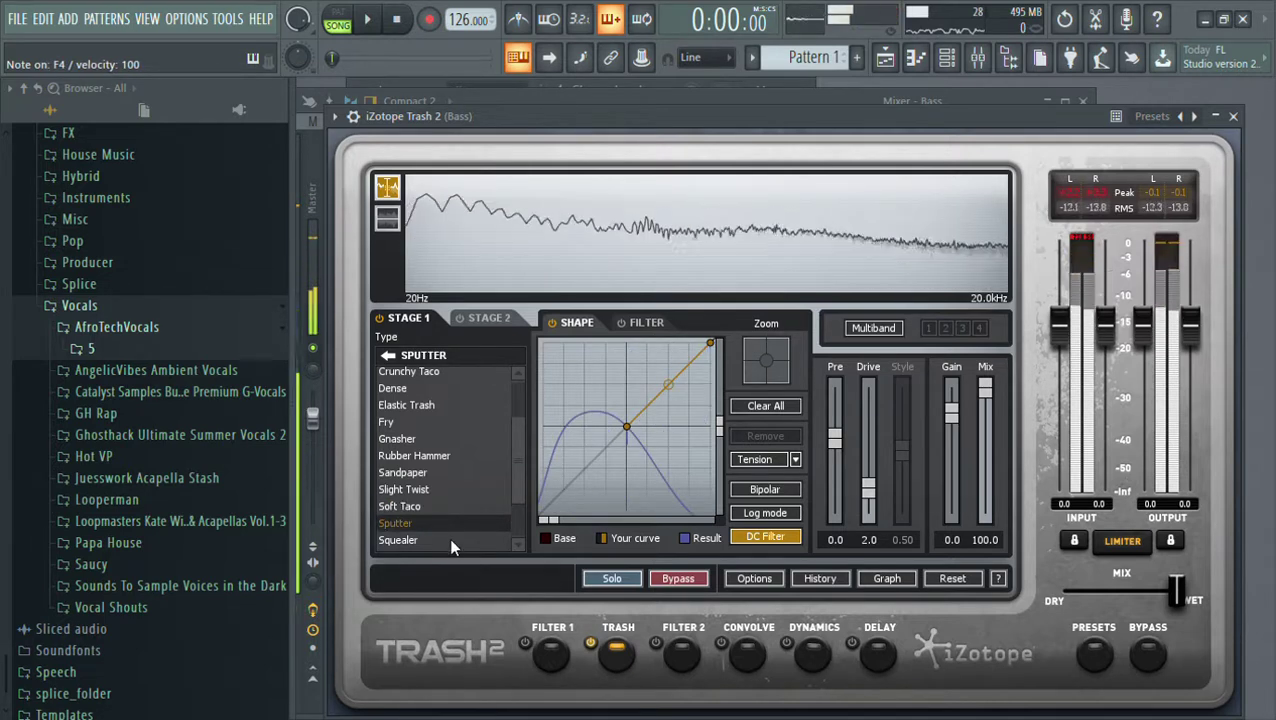
Enable Stage 2 of the Trash module and set its distortion type to Smooth
click(466, 316)
click(458, 317)
click(461, 441)
click(460, 458)
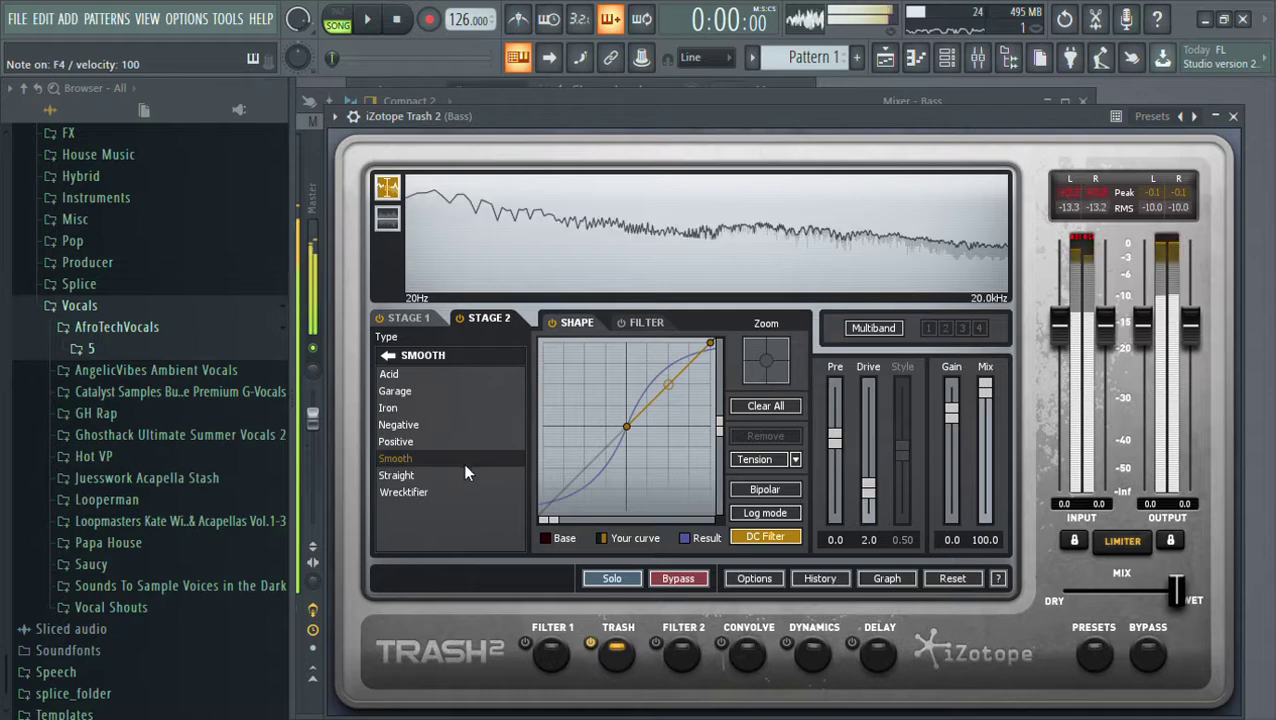
Enable the Convolve module, load the FX Copper Buzz impulse response, and set the convolve mix to 43.5
drag(929, 117, 884, 128)
click(696, 638)
click(669, 655)
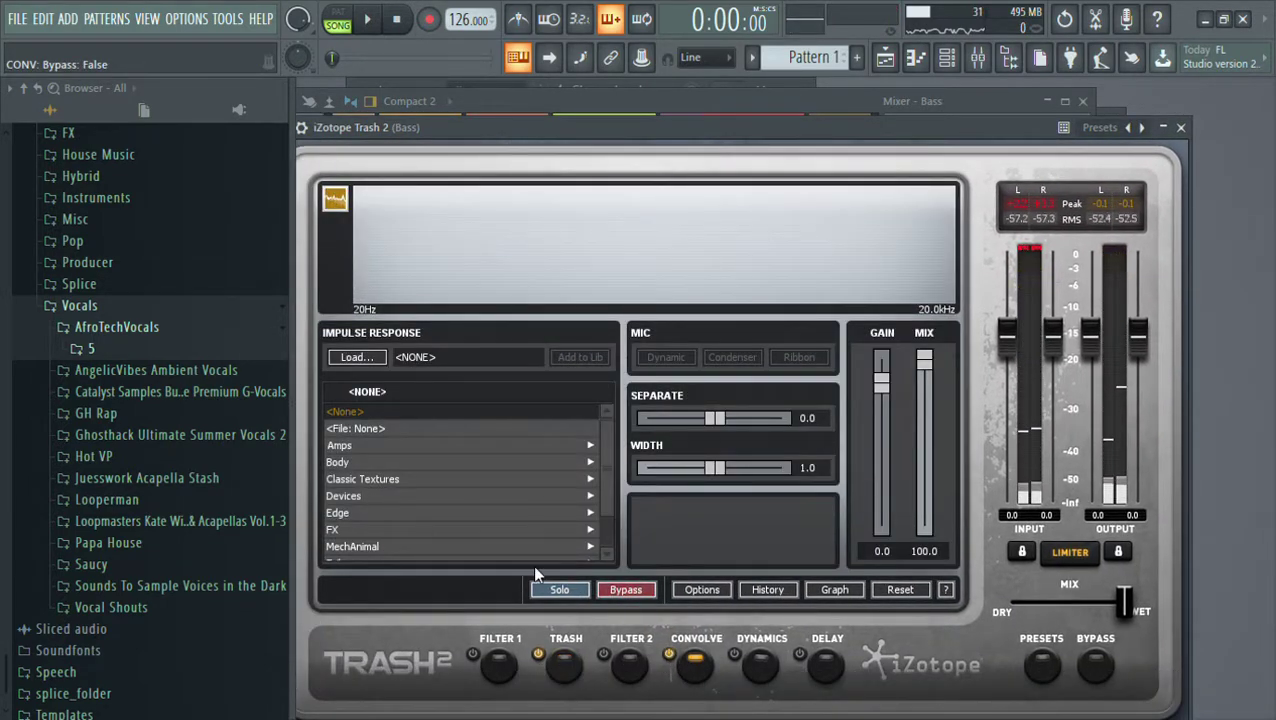
click(432, 543)
scroll(395, 460, down, 1)
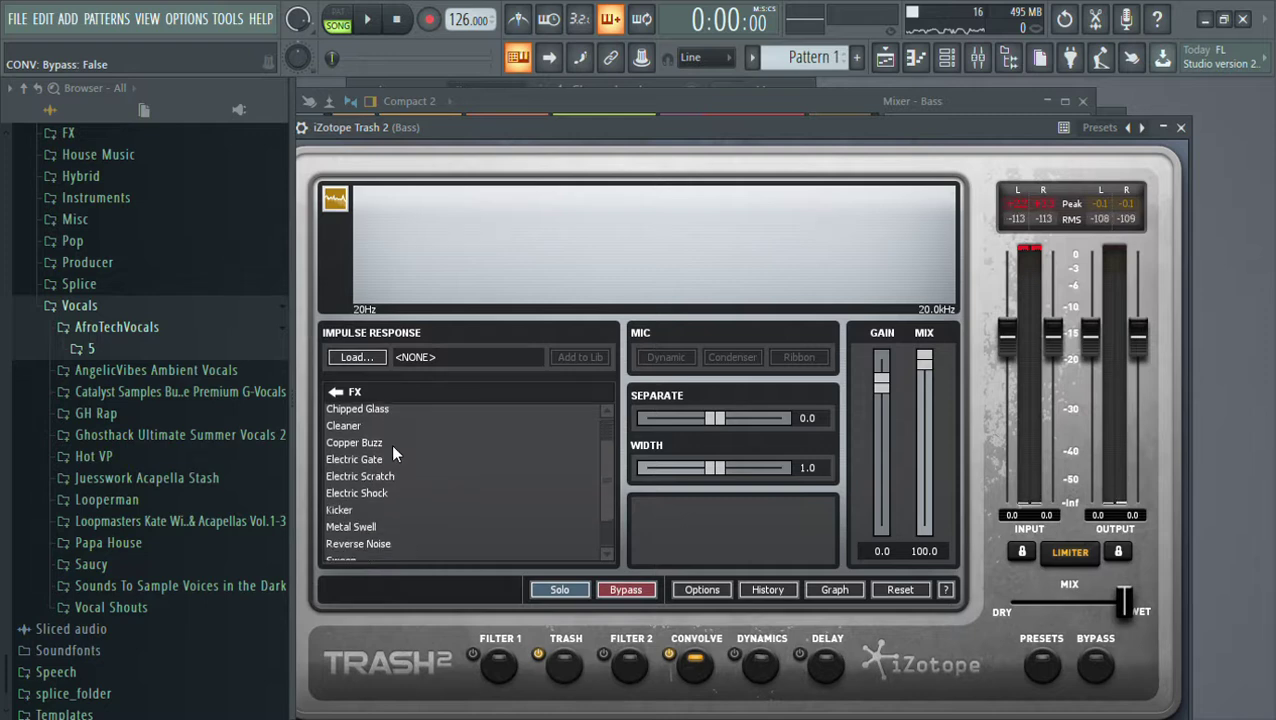
click(393, 443)
mouse_move(928, 375)
mouse_down()
mouse_move(930, 473)
mouse_move(933, 455)
mouse_up()
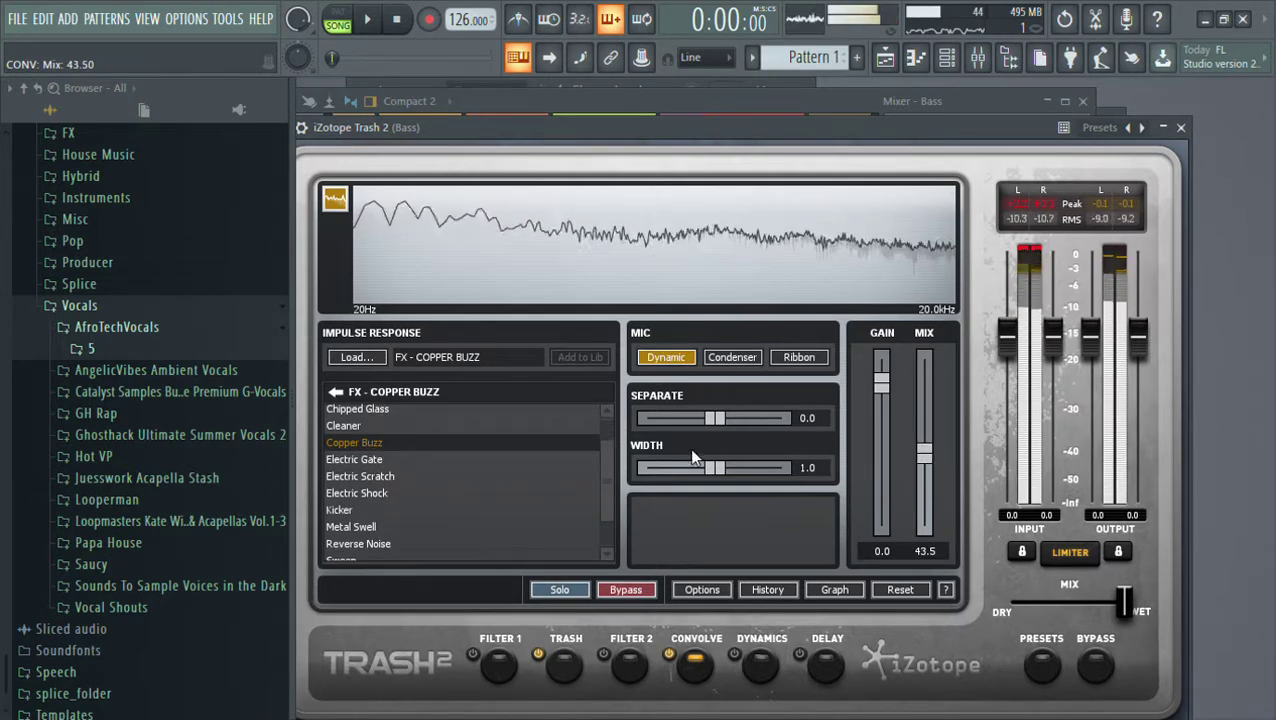
Audition the Sweep and Electric Shock impulses, reduce the convolve mix to 25.4, and reselect Copper Buzz
scroll(607, 493, down, 2)
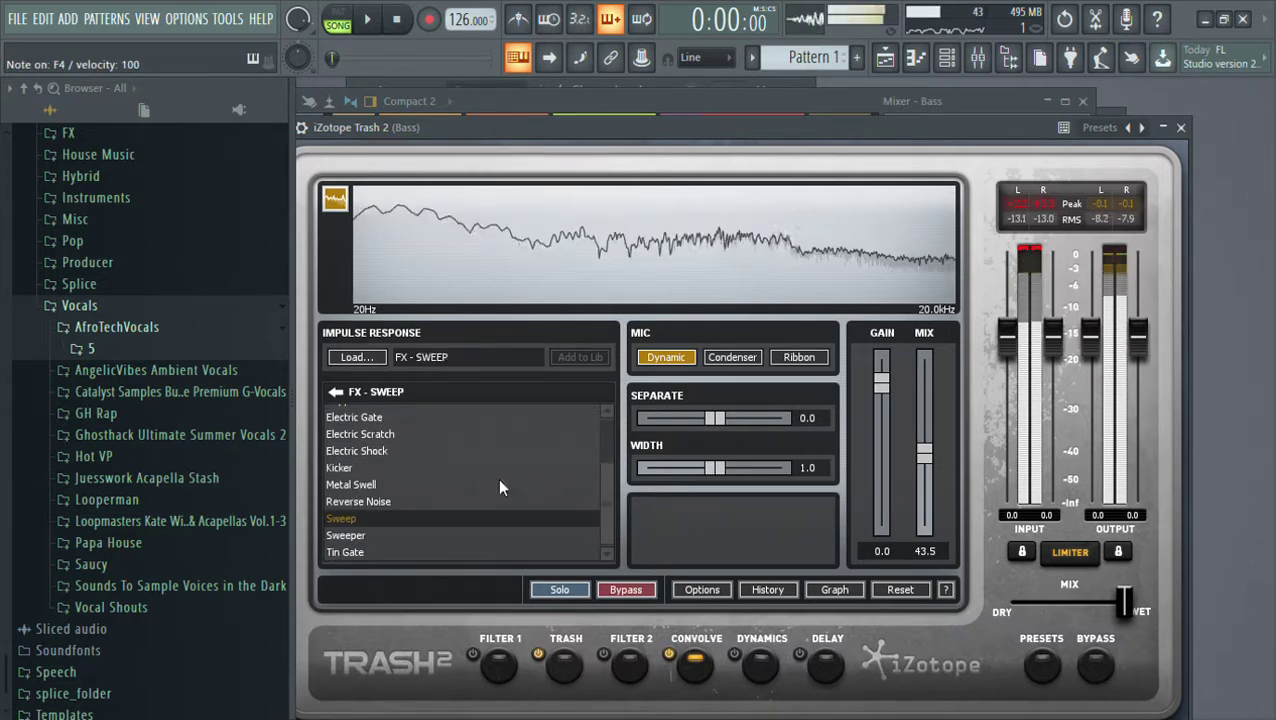
click(545, 451)
scroll(600, 470, up, 1)
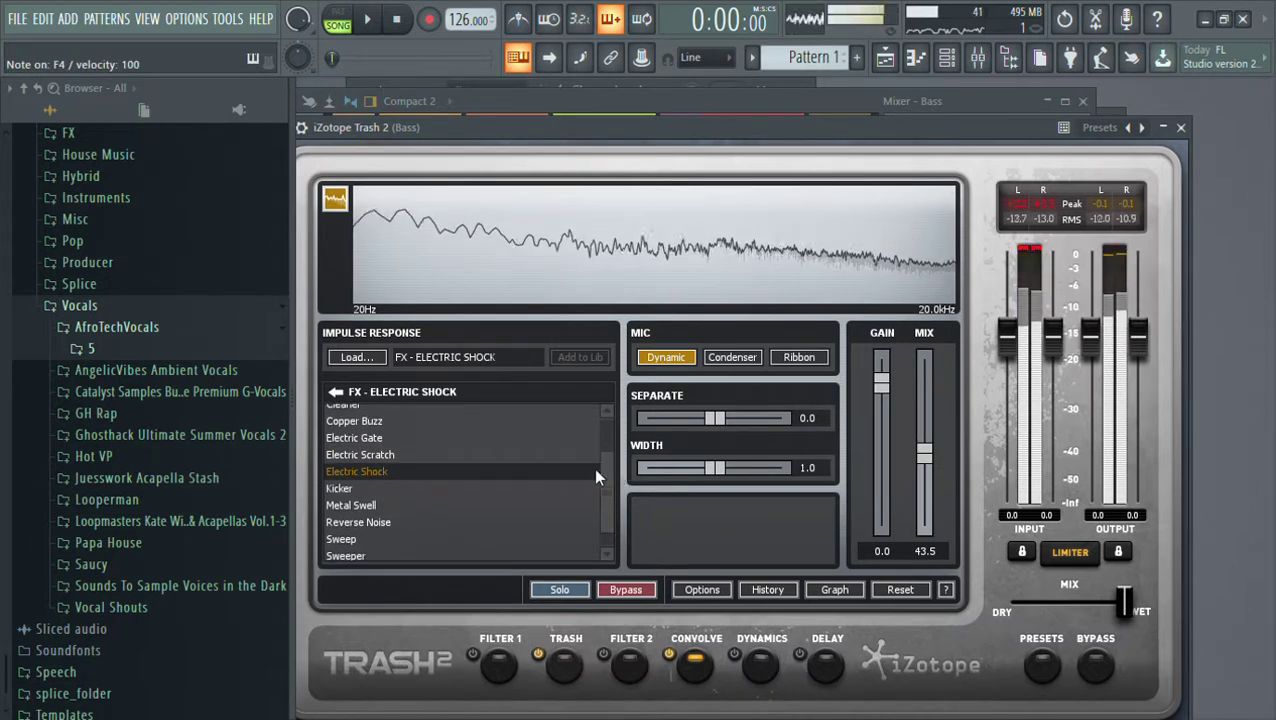
drag(924, 453, 924, 484)
click(470, 421)
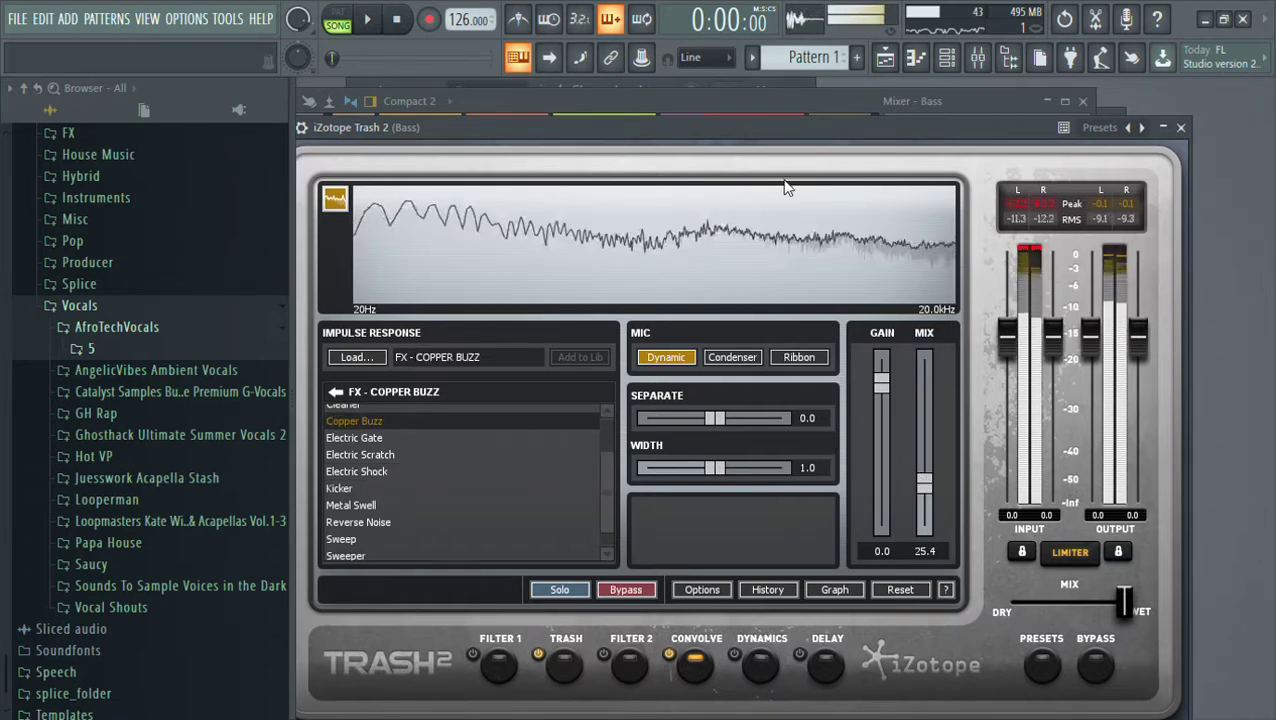
Fine-tune the convolve width, play the song to hear the processed bass, and close Trash 2
mouse_move(718, 469)
mouse_down()
mouse_move(784, 469)
mouse_move(759, 483)
mouse_move(725, 476)
mouse_up()
key(space)
drag(1150, 127, 911, 173)
click(942, 174)
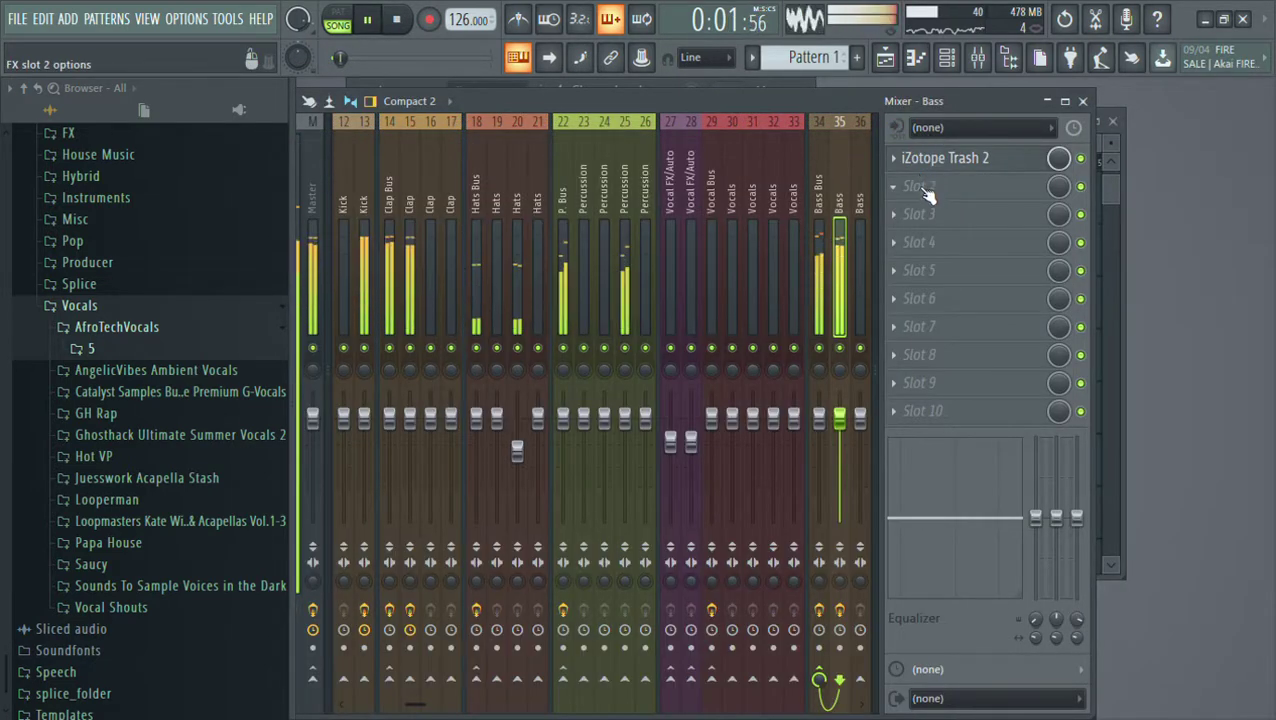
Add SerumFX after Trash 2 on the Bass track, enable its multiband compressor with a lower threshold and more gain, and close it
key(space)
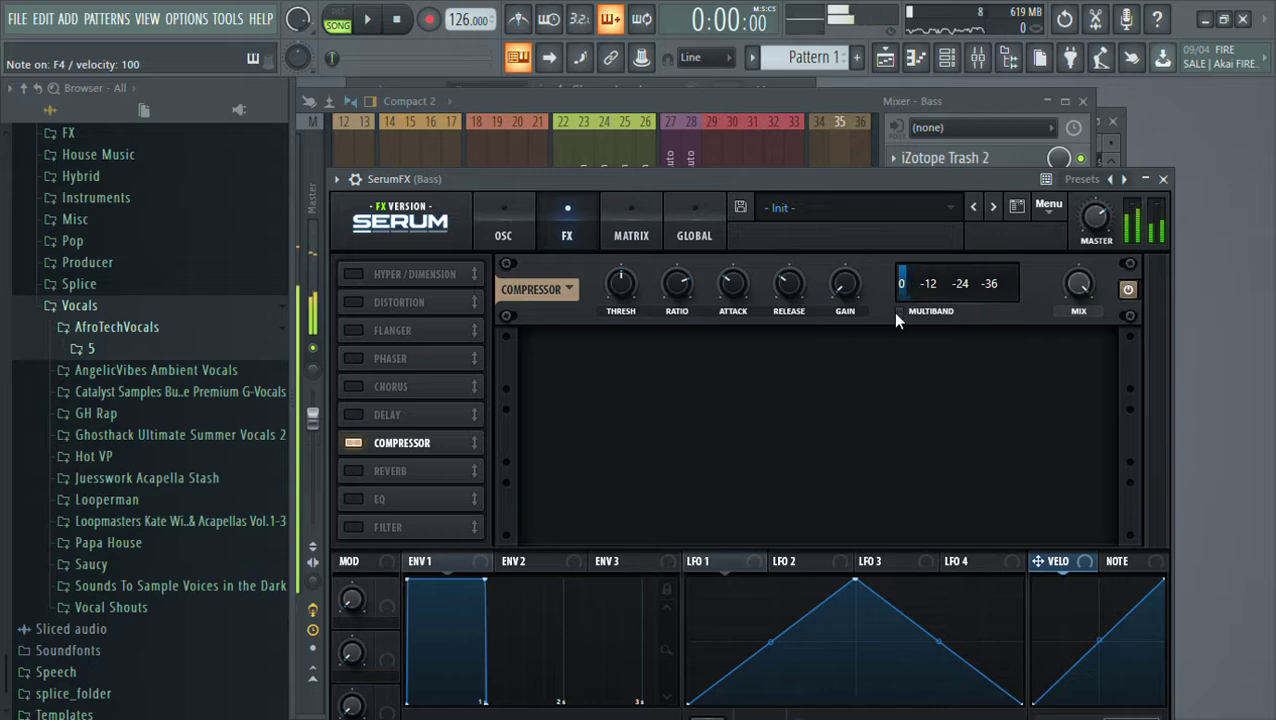
click(899, 311)
drag(620, 284, 614, 327)
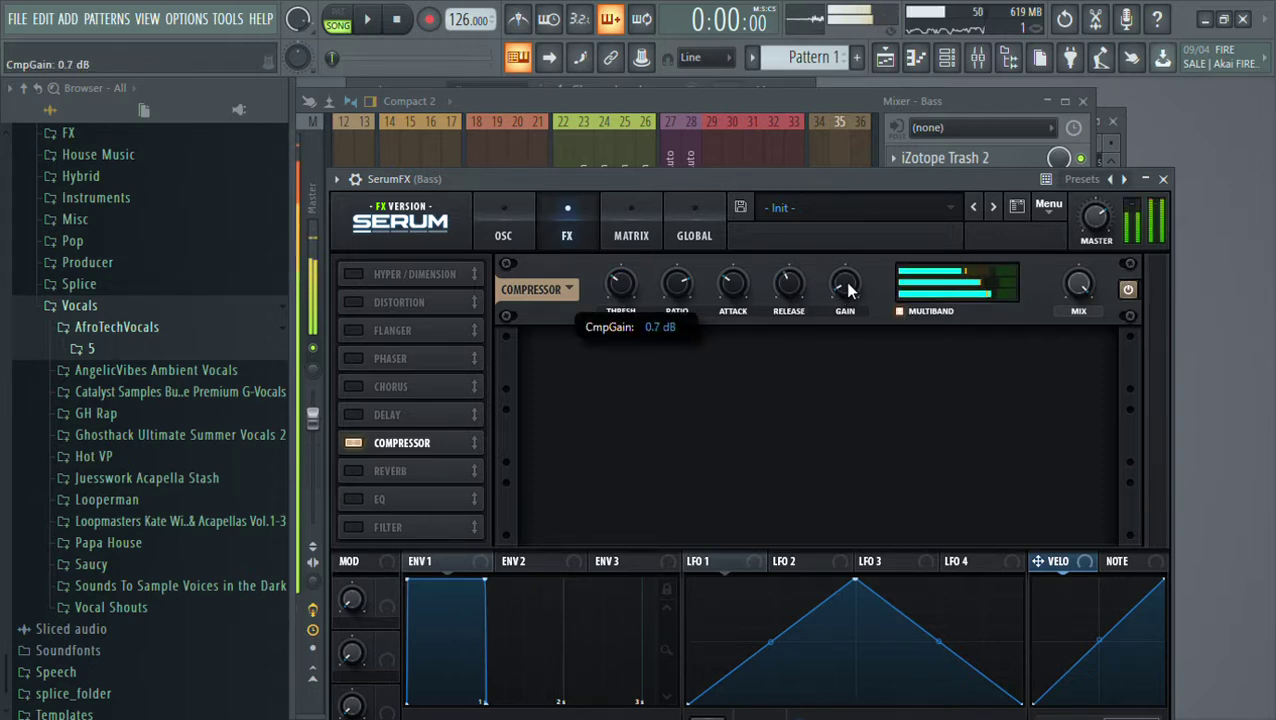
click(1162, 178)
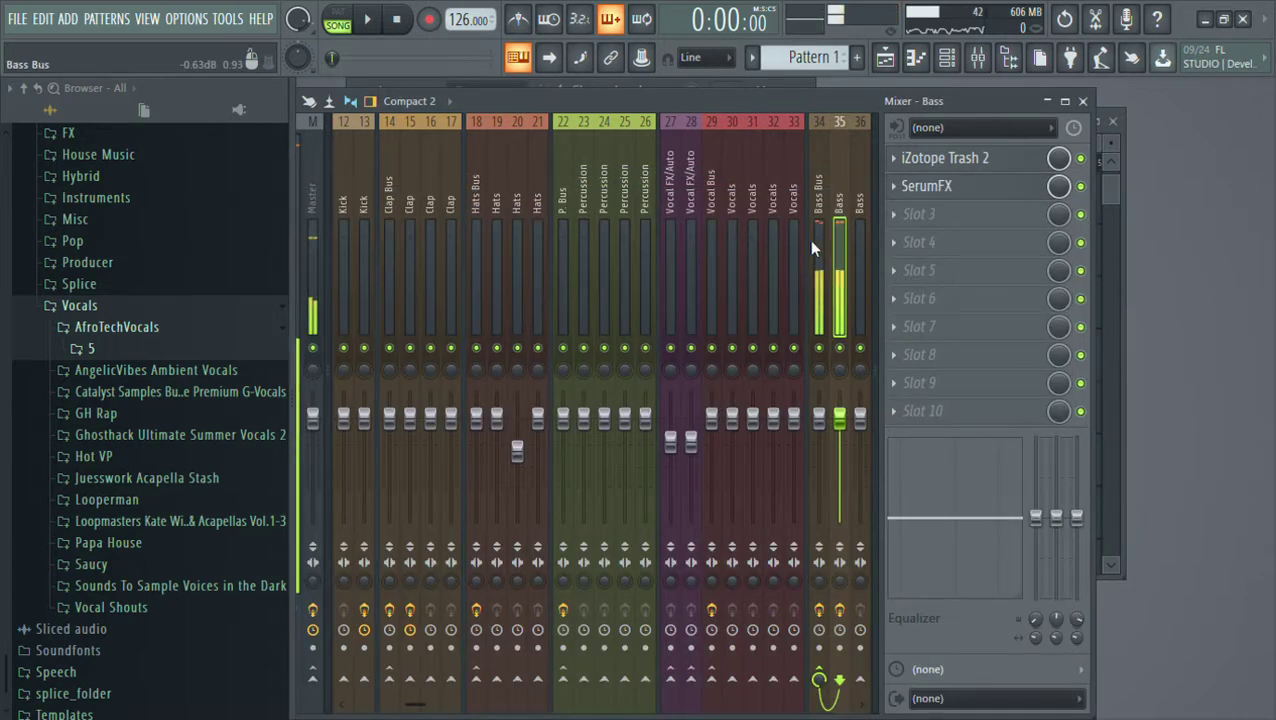
Shorten the E4 note in Serum's piano roll to two beats while Pattern 1 plays, and close the piano roll
click(812, 241)
click(613, 88)
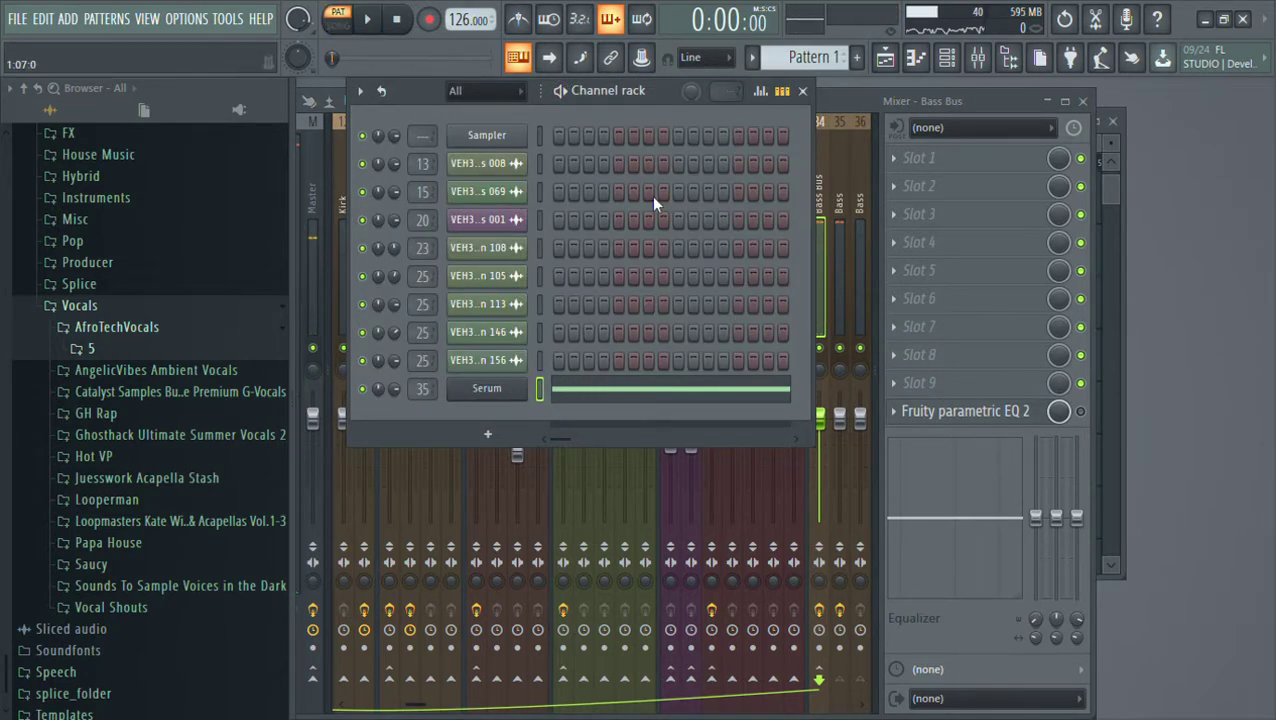
key(space)
click(680, 392)
drag(724, 420, 412, 431)
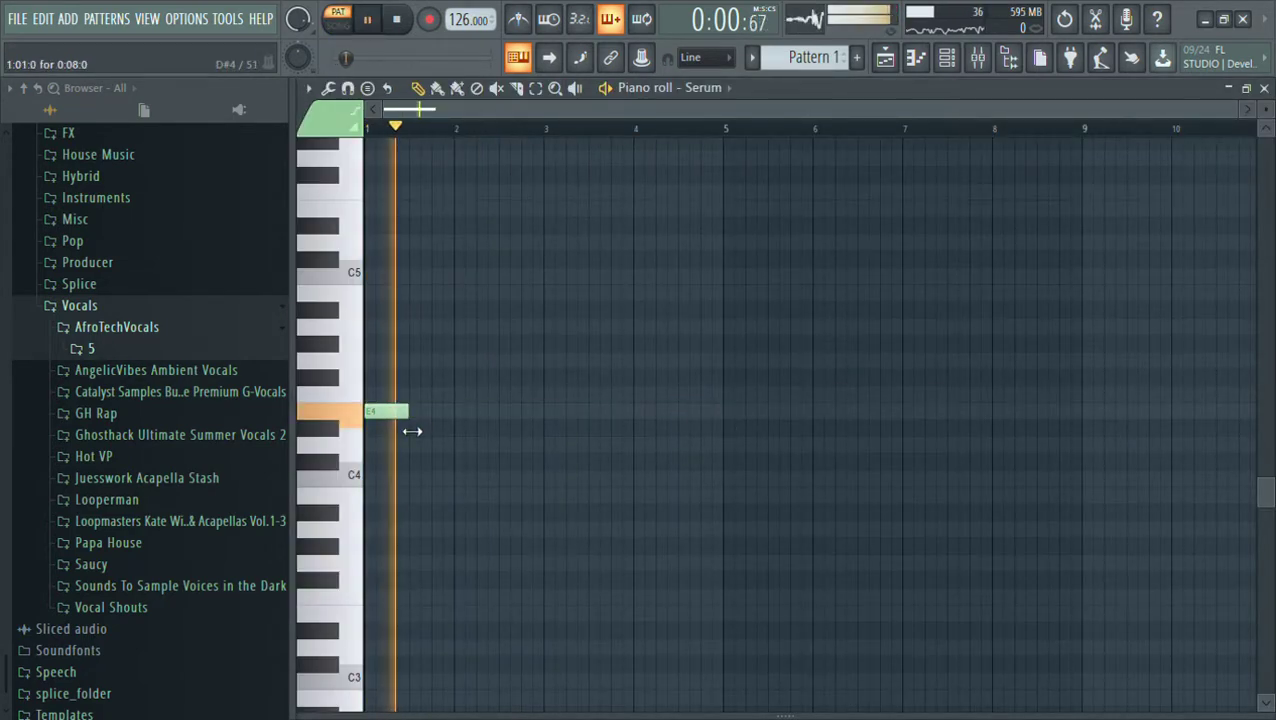
key(space)
click(1264, 88)
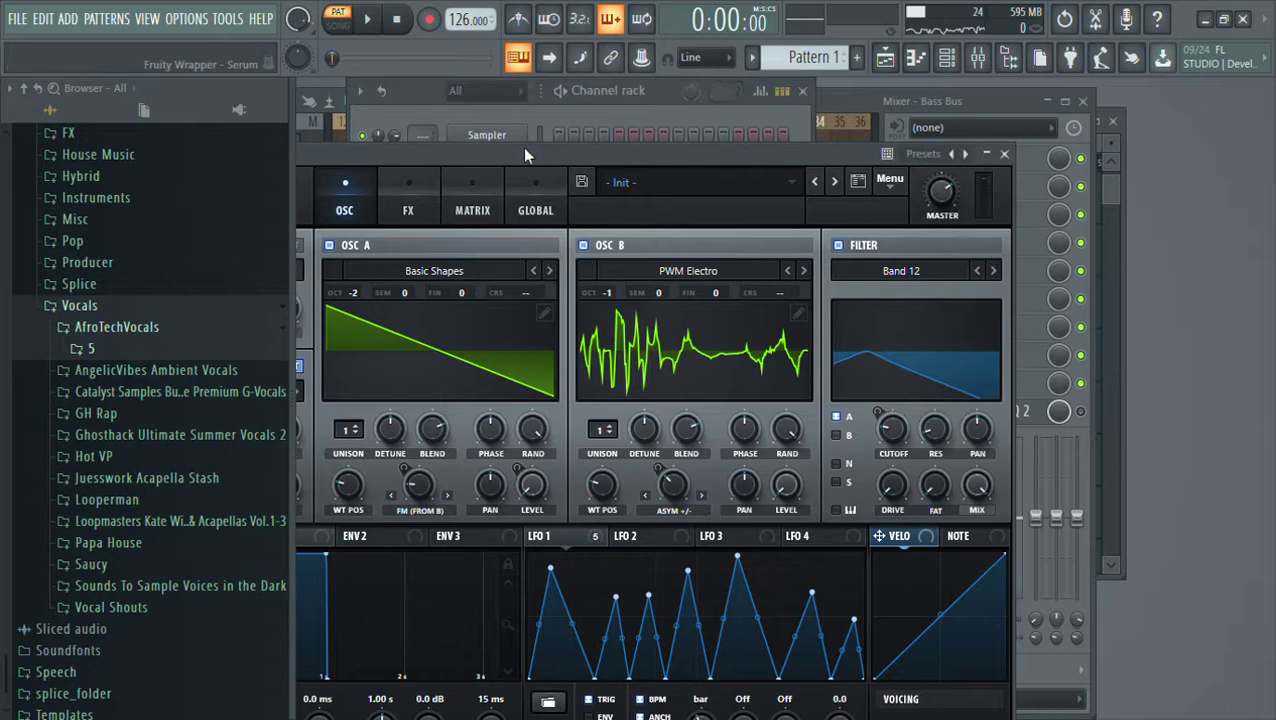
In the duplicate Serum #2, set oscillator B's octave to 0 and adjust LFO 1's amount on oscillator A's warp
drag(522, 147, 603, 115)
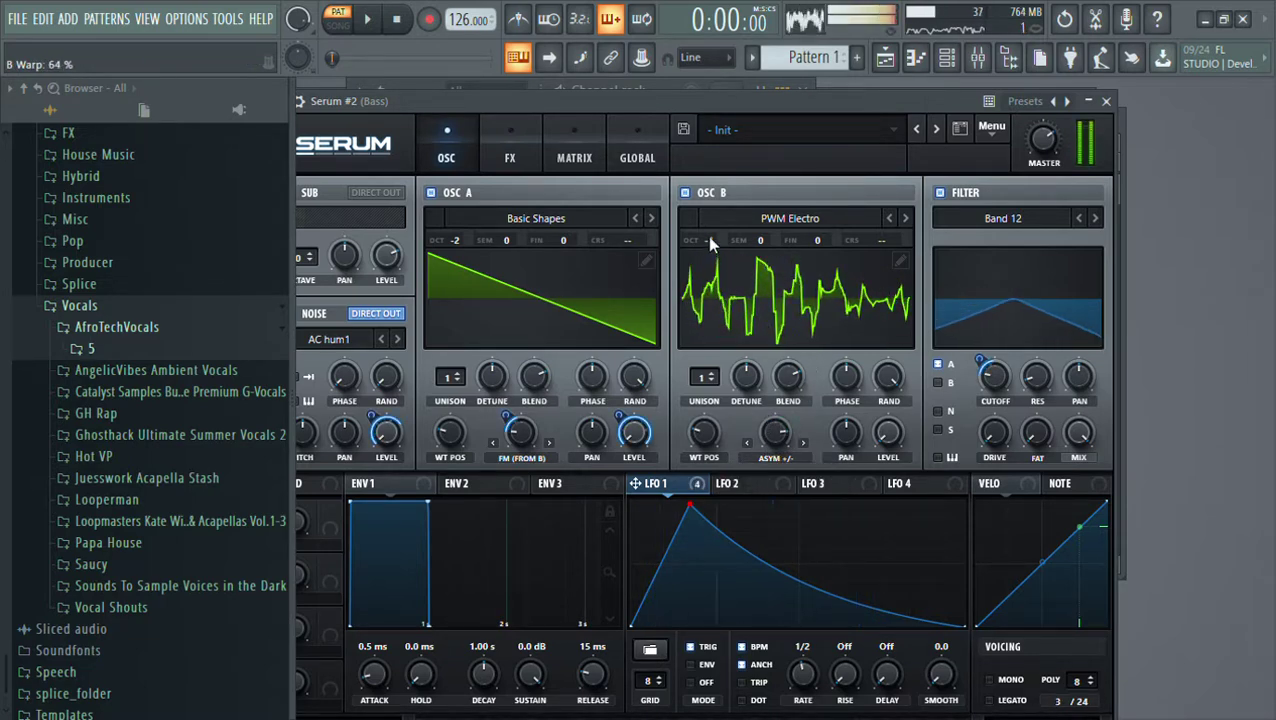
drag(707, 238, 712, 214)
mouse_move(528, 402)
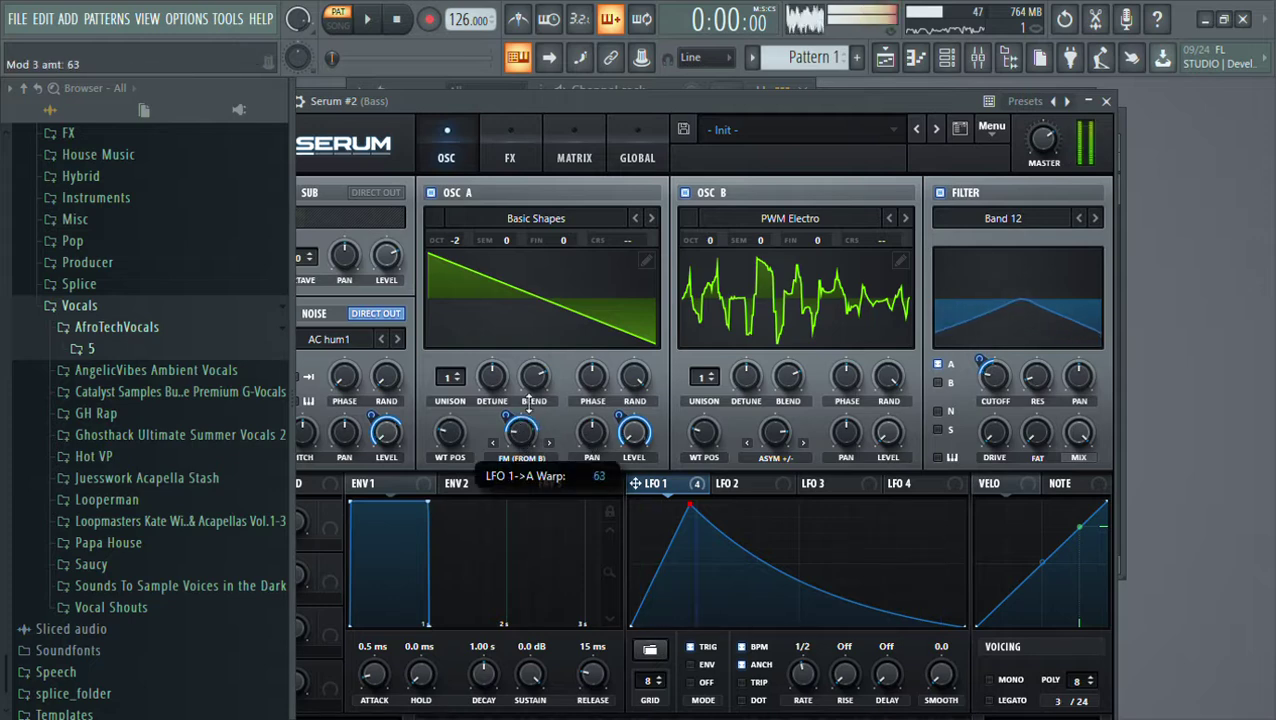
Try the Asym + warp mode on oscillator A and return it to FM (From B)
click(521, 457)
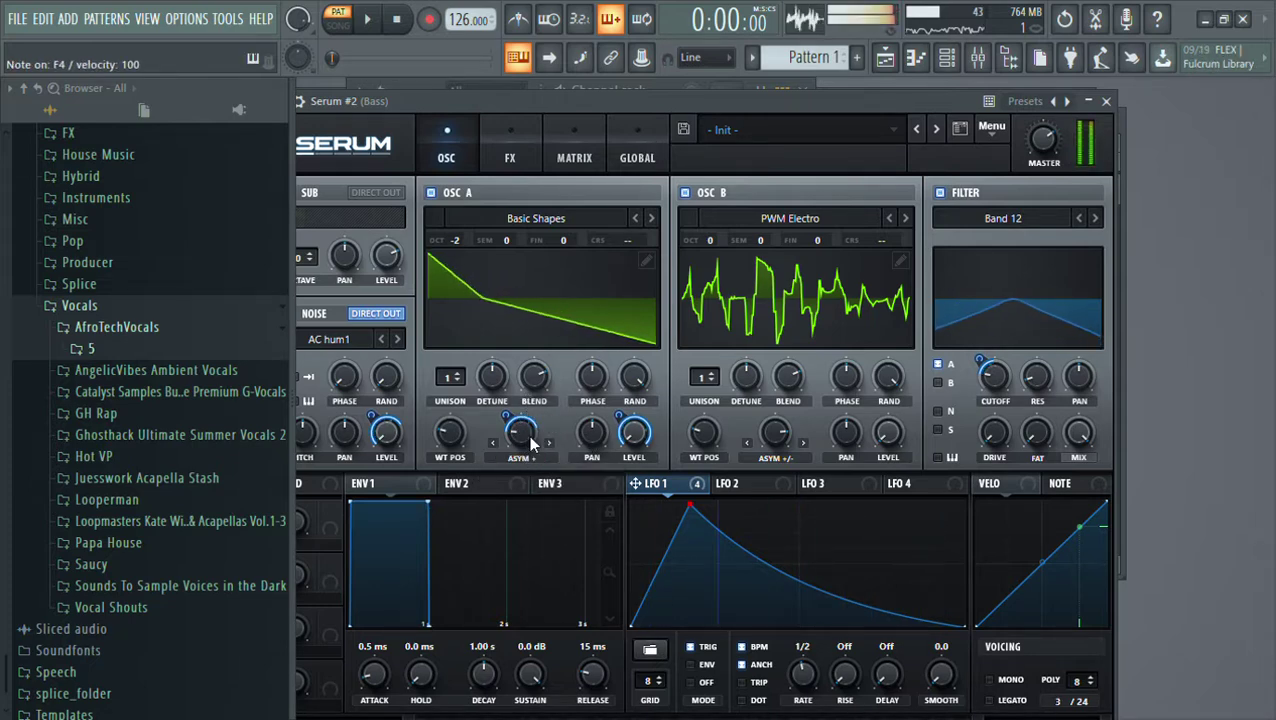
click(521, 455)
click(593, 537)
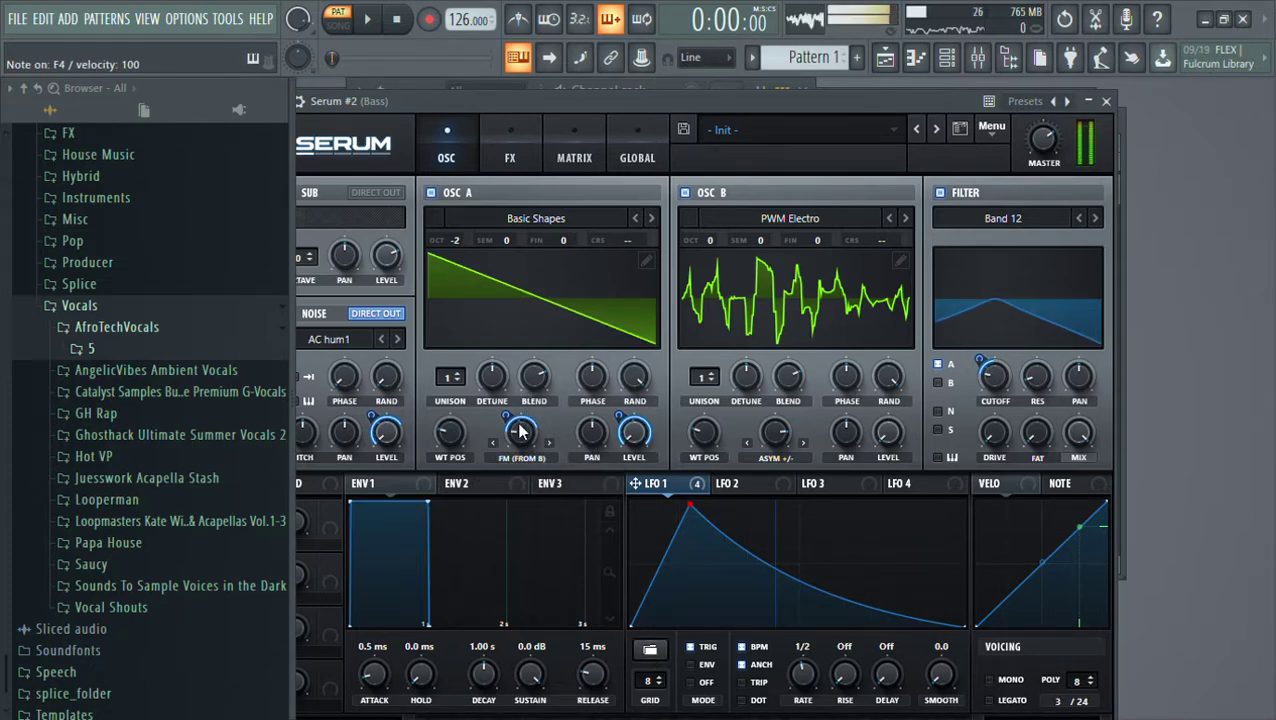
Shift LFO 1's peak later in its cycle and set its modulation of oscillator A's warp to 76
drag(688, 514, 765, 505)
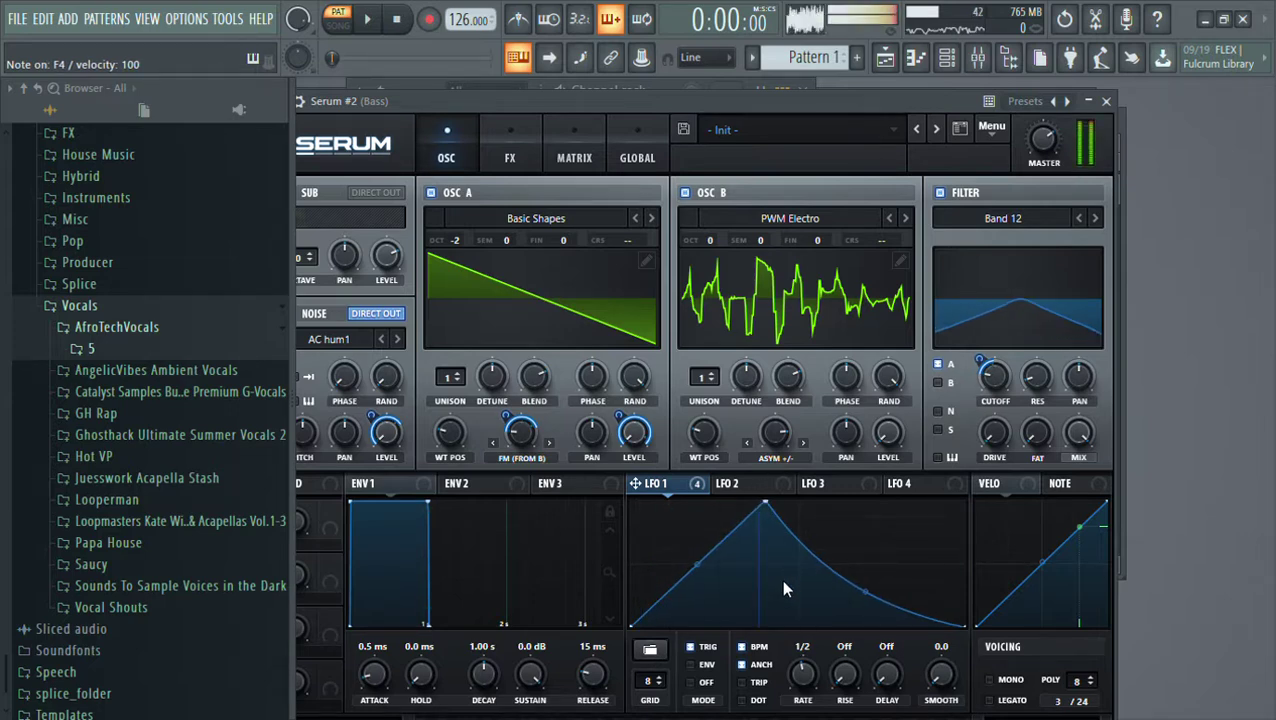
drag(511, 430, 505, 383)
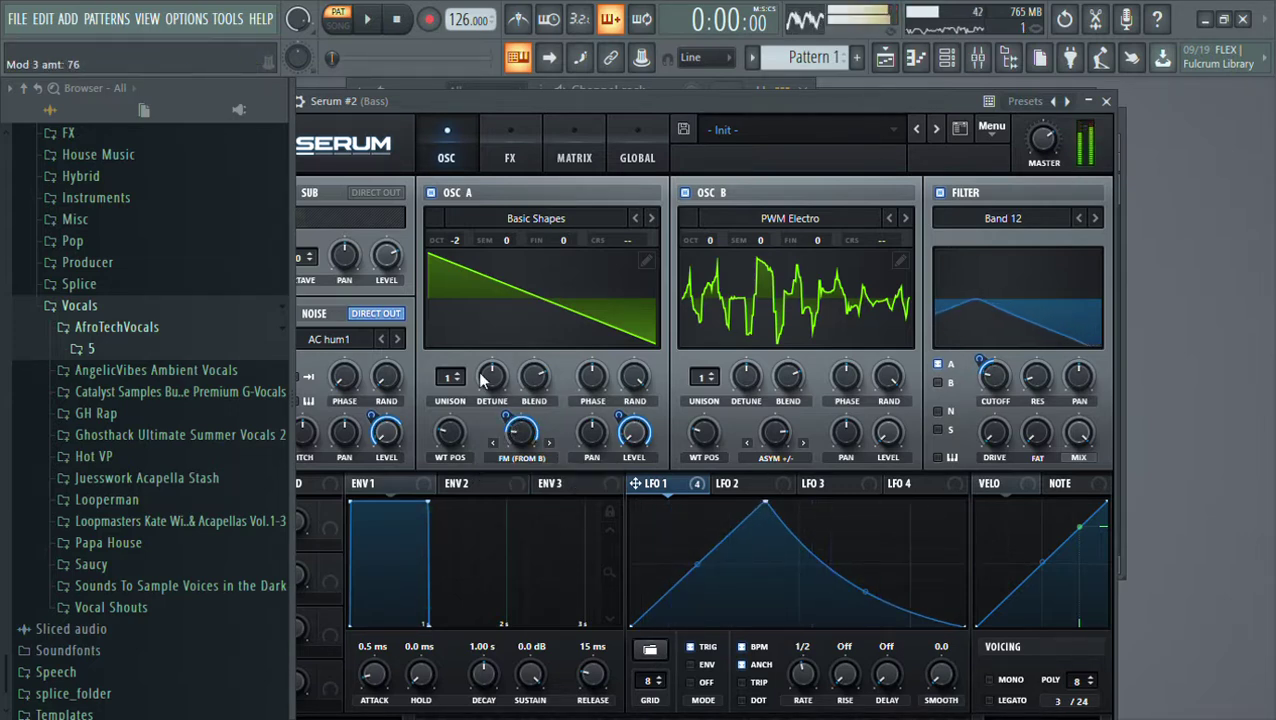
Move oscillator A's Basic Shapes wavetable position to the sine wave, audition a note, and close Serum #2
drag(450, 433, 447, 456)
key(v)
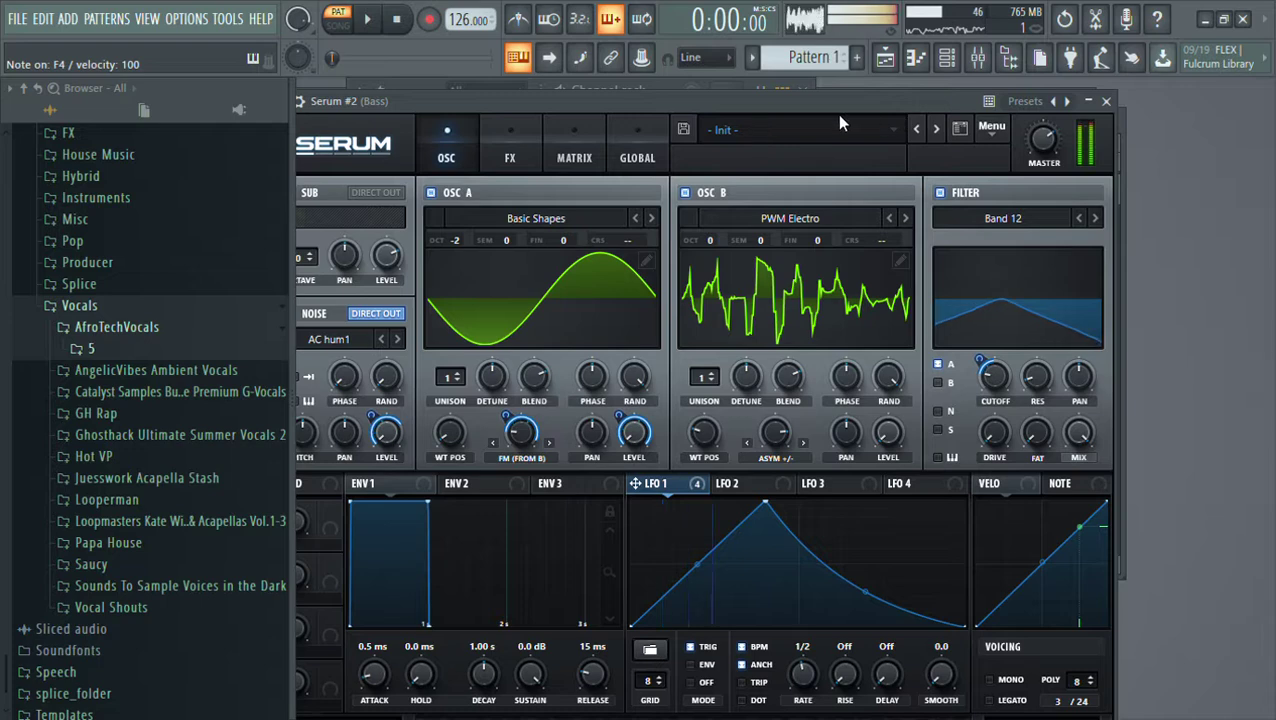
drag(819, 102, 649, 130)
click(936, 129)
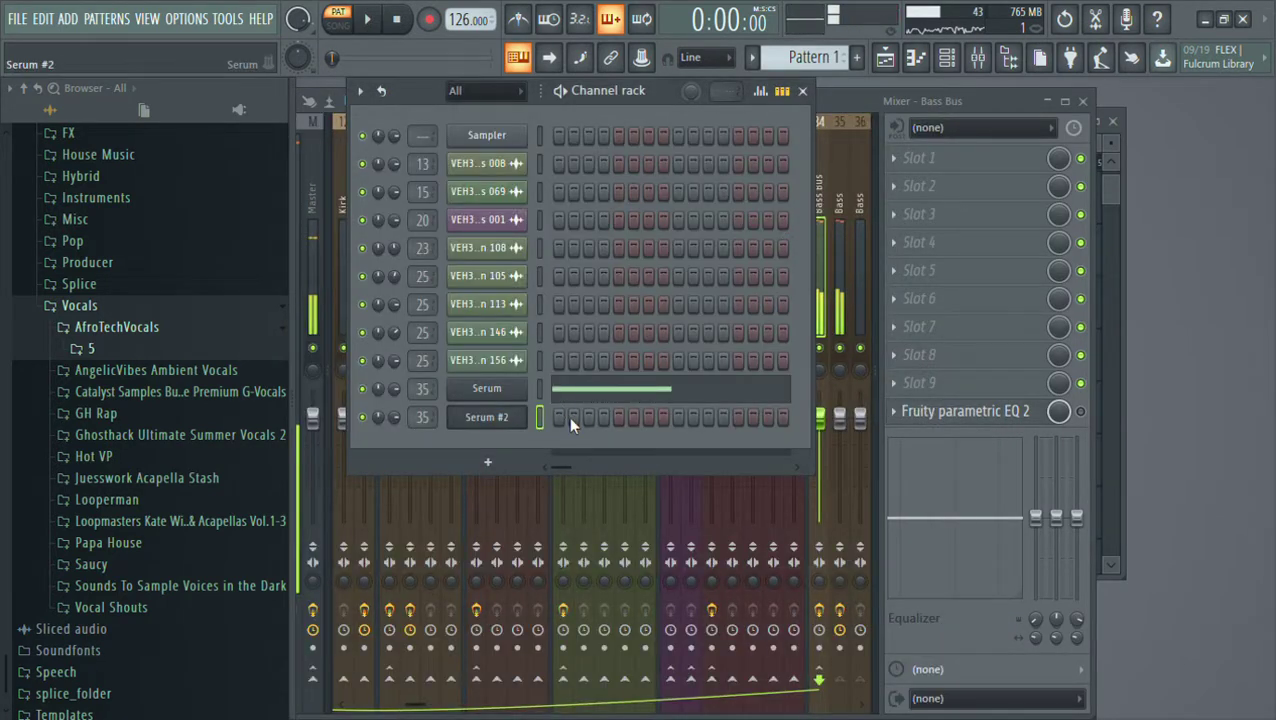
Place a two-beat E4 note on beat 3 of bar 1 in Serum #2's piano roll, play the pattern, and close the roll
key(F7)
key(space)
click(440, 411)
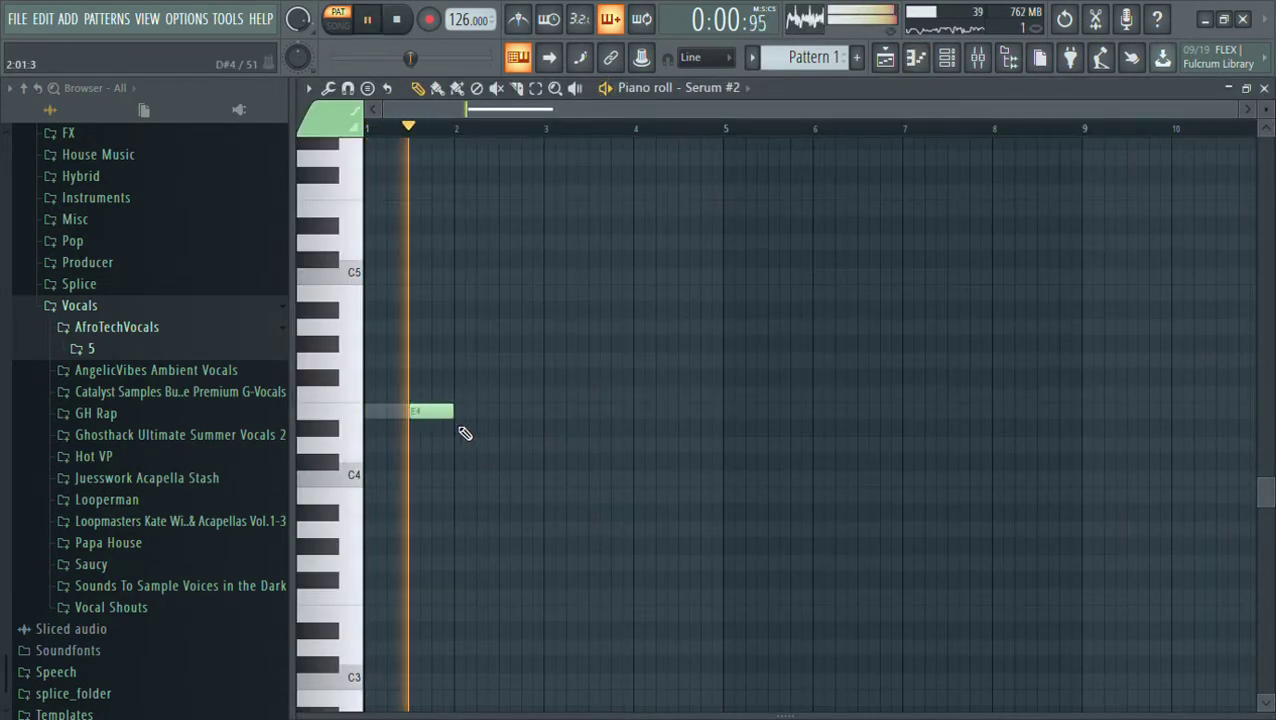
key(space)
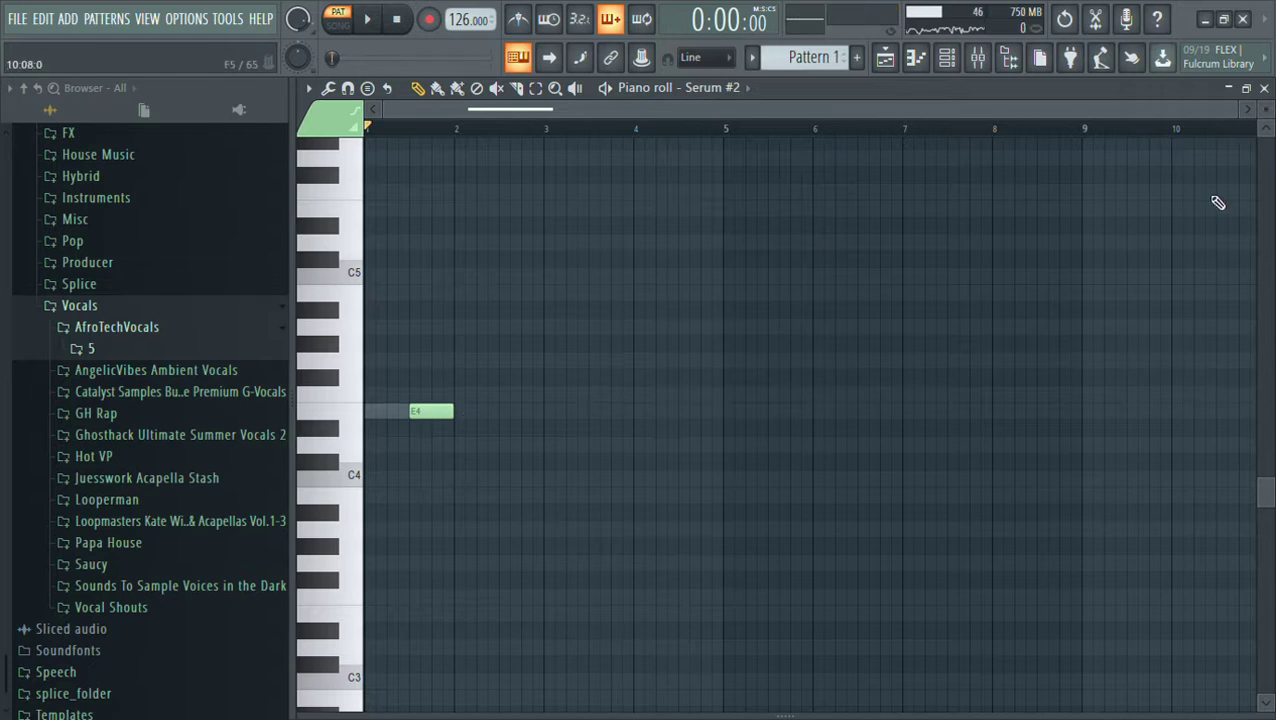
click(1264, 90)
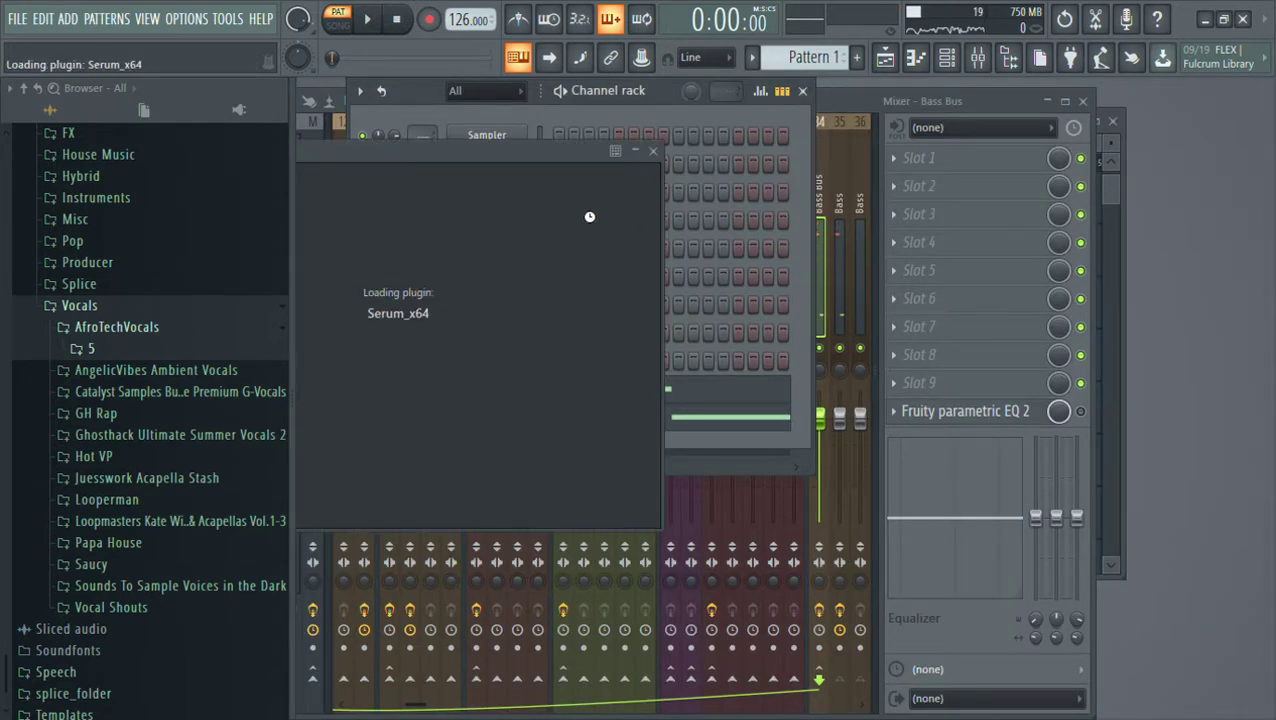
In the new Serum copy, reshape LFO 1 into a falling curve peaking at its start and set its rate to bar
drag(385, 151, 456, 128)
key(c)
drag(698, 535, 513, 524)
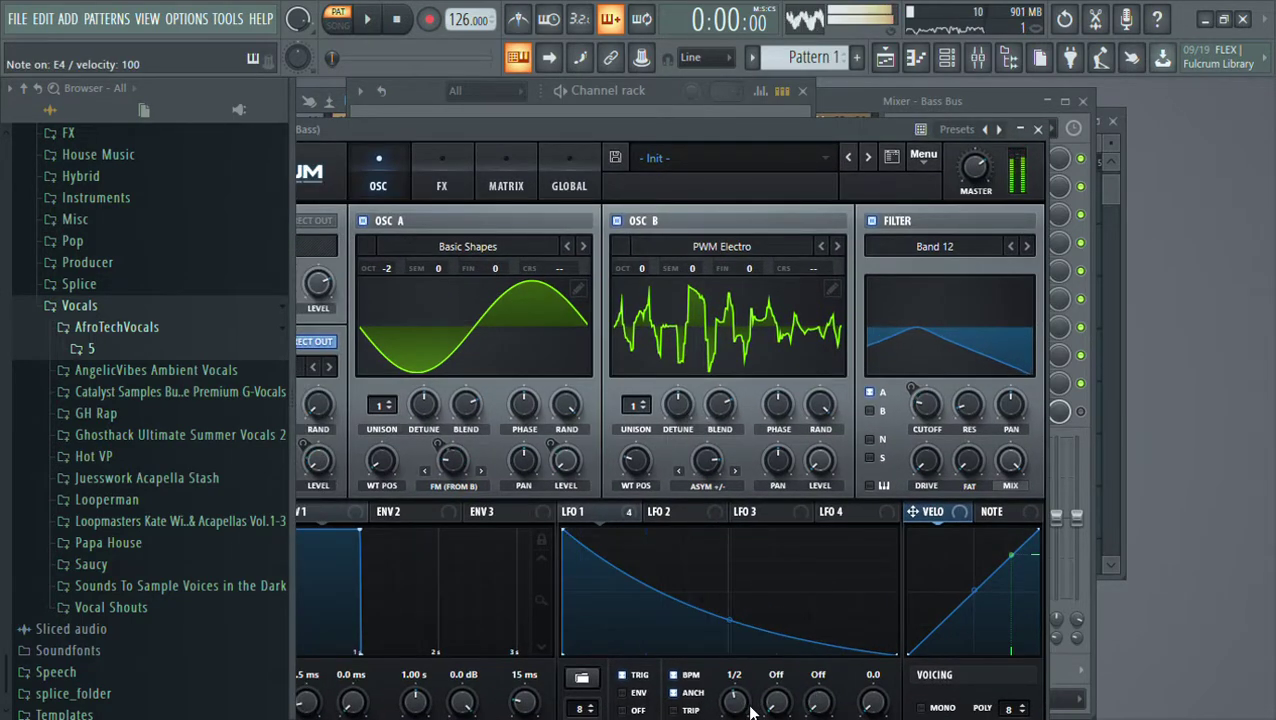
scroll(732, 703, down, 1)
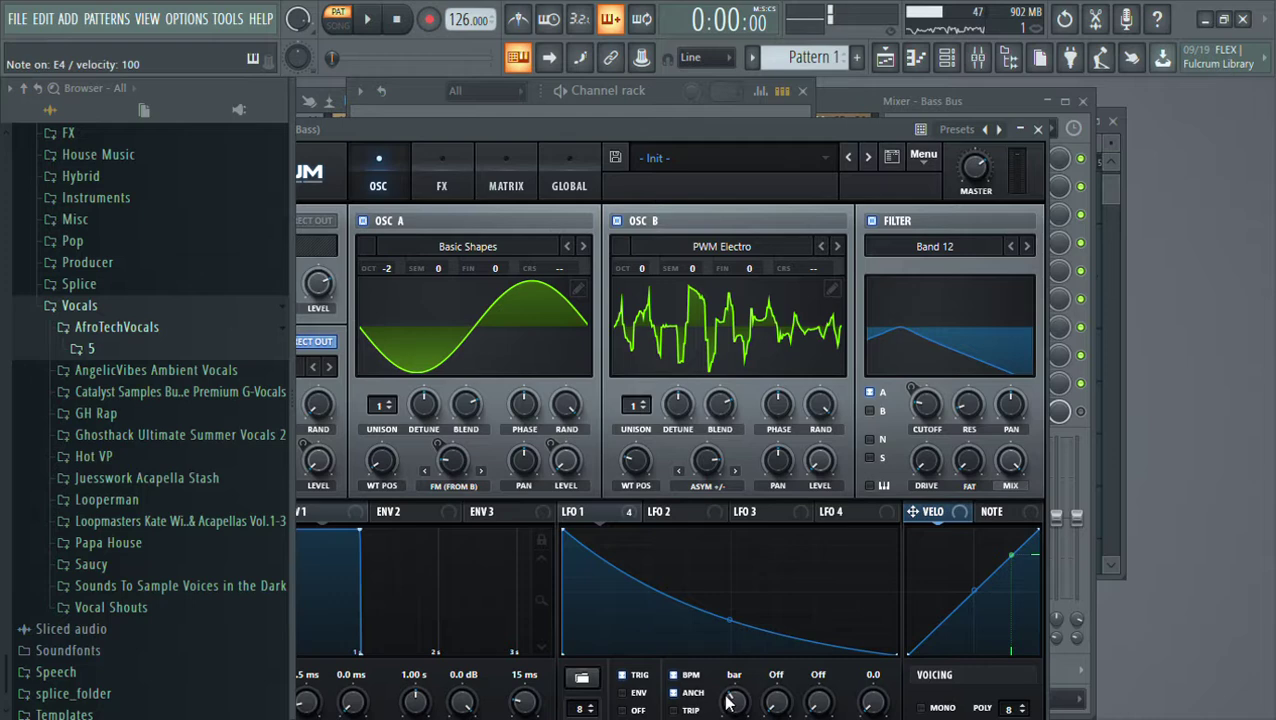
Set Serum #3's LFO 1 rate to 1/8 and audition a note
drag(634, 130, 756, 82)
scroll(859, 652, up, 3)
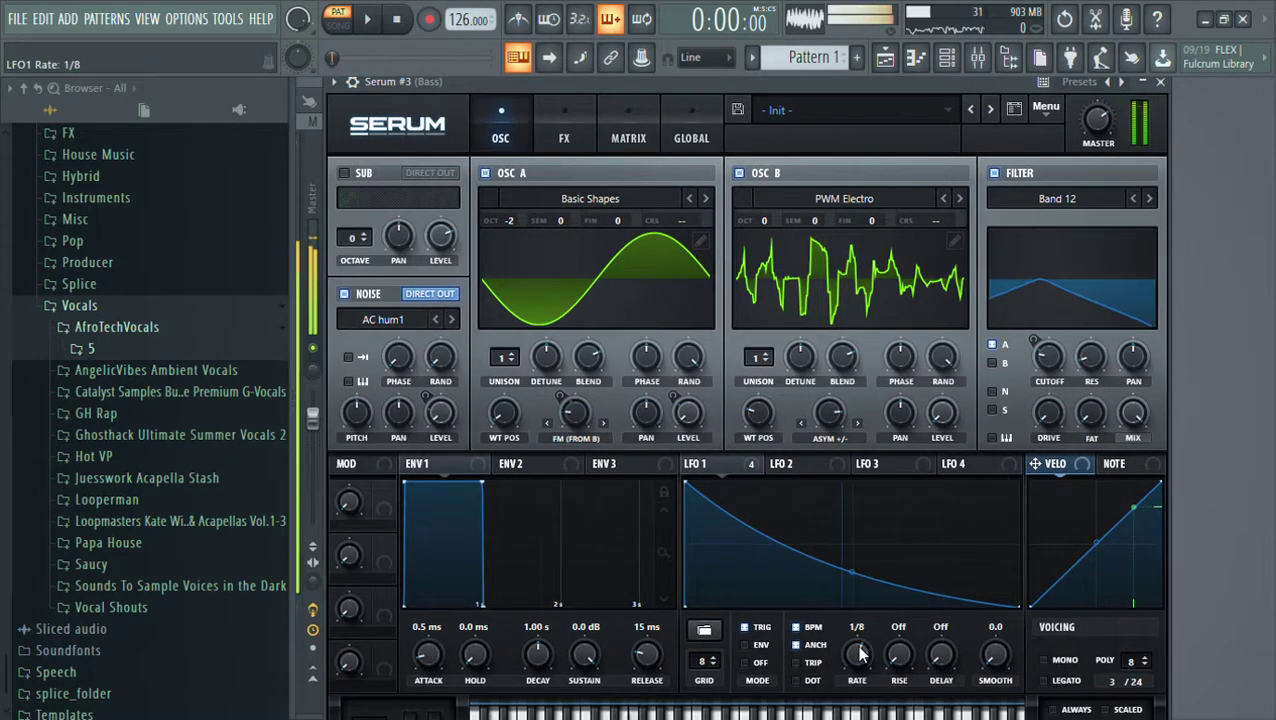
key(v)
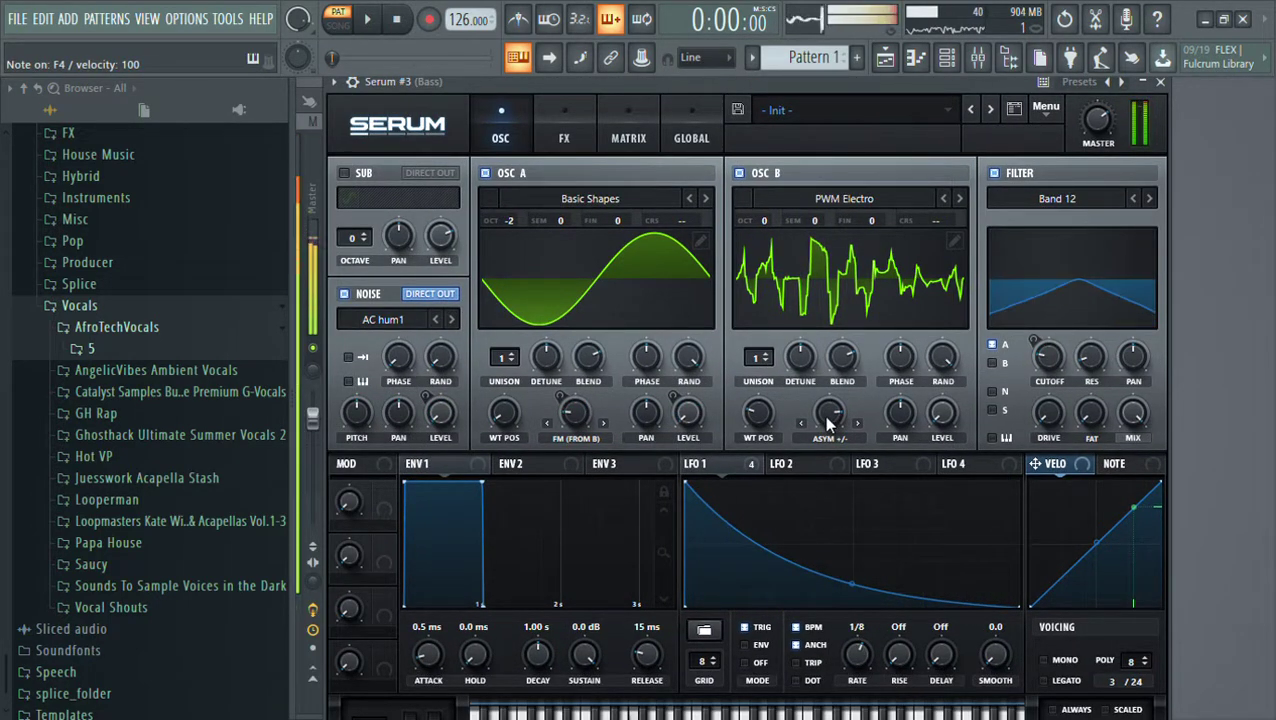
Set oscillator A's wavetable position to 3 and load Dual Saw in oscillator B at wavetable position 100
mouse_move(575, 418)
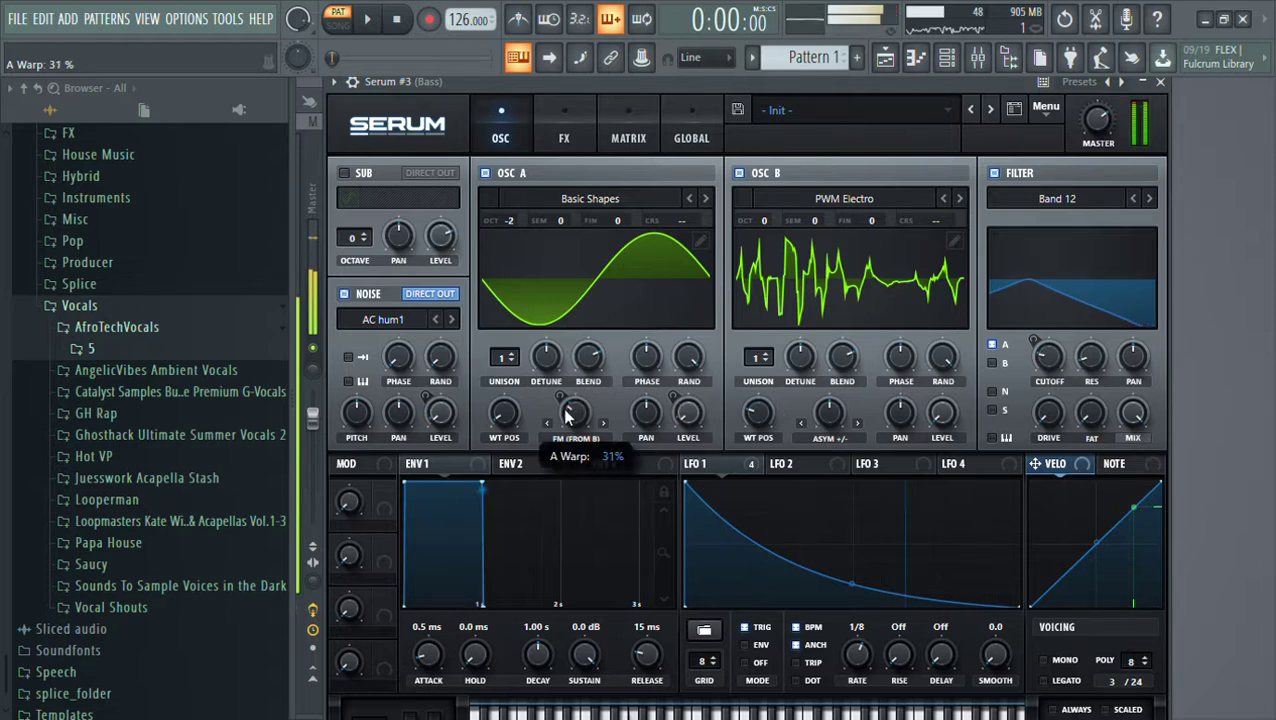
drag(504, 413, 510, 372)
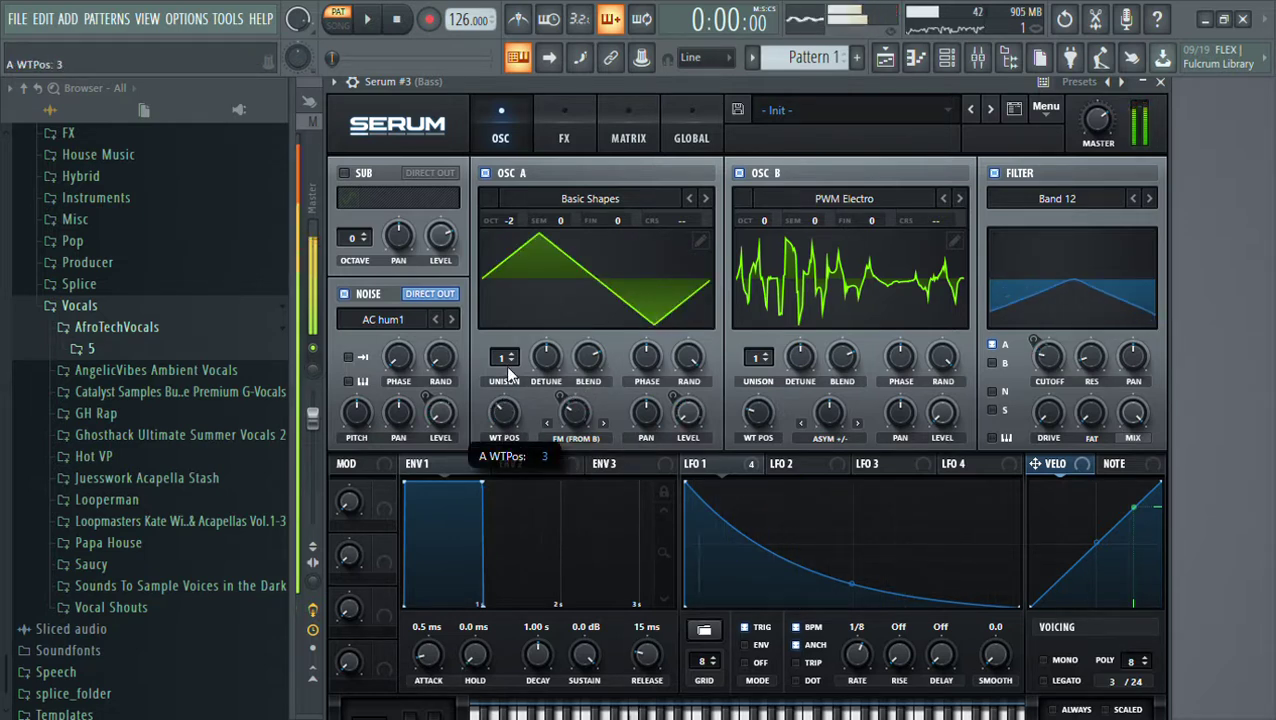
drag(758, 413, 836, 246)
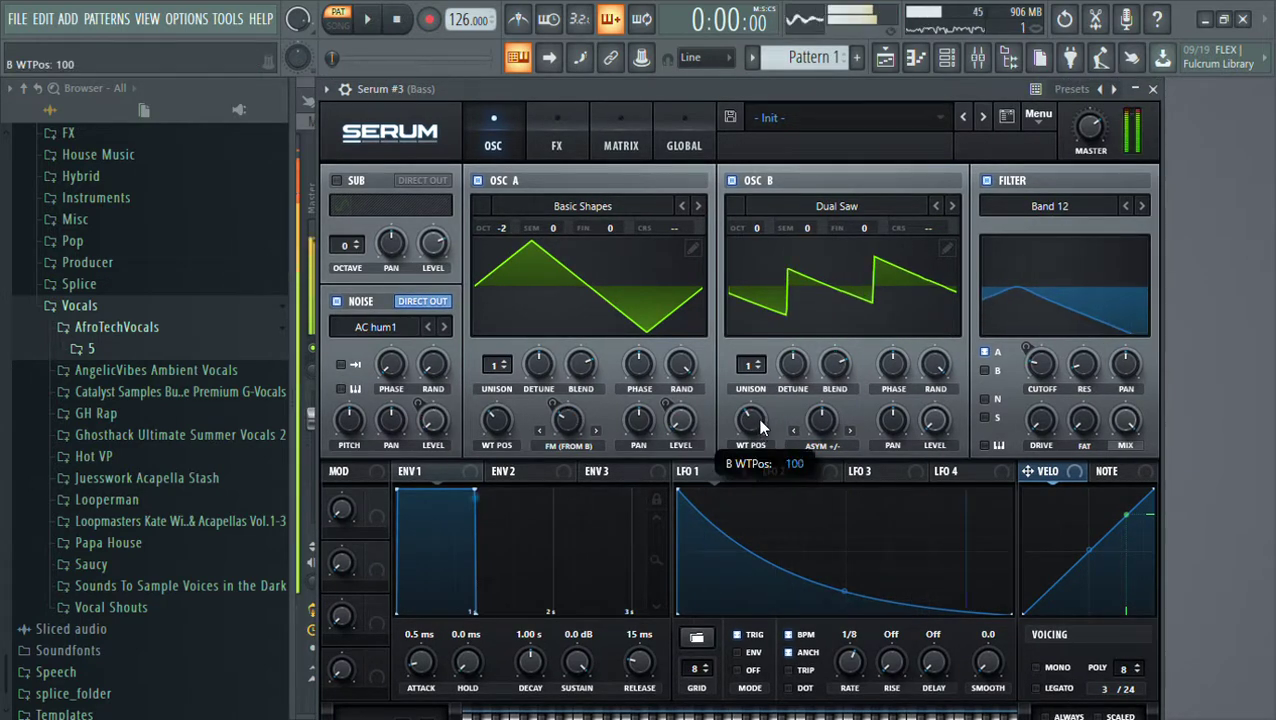
Adjust the Dimension effect's mix, switch LFO 1 to a 1/8 triplet rate, and audition a note
click(556, 145)
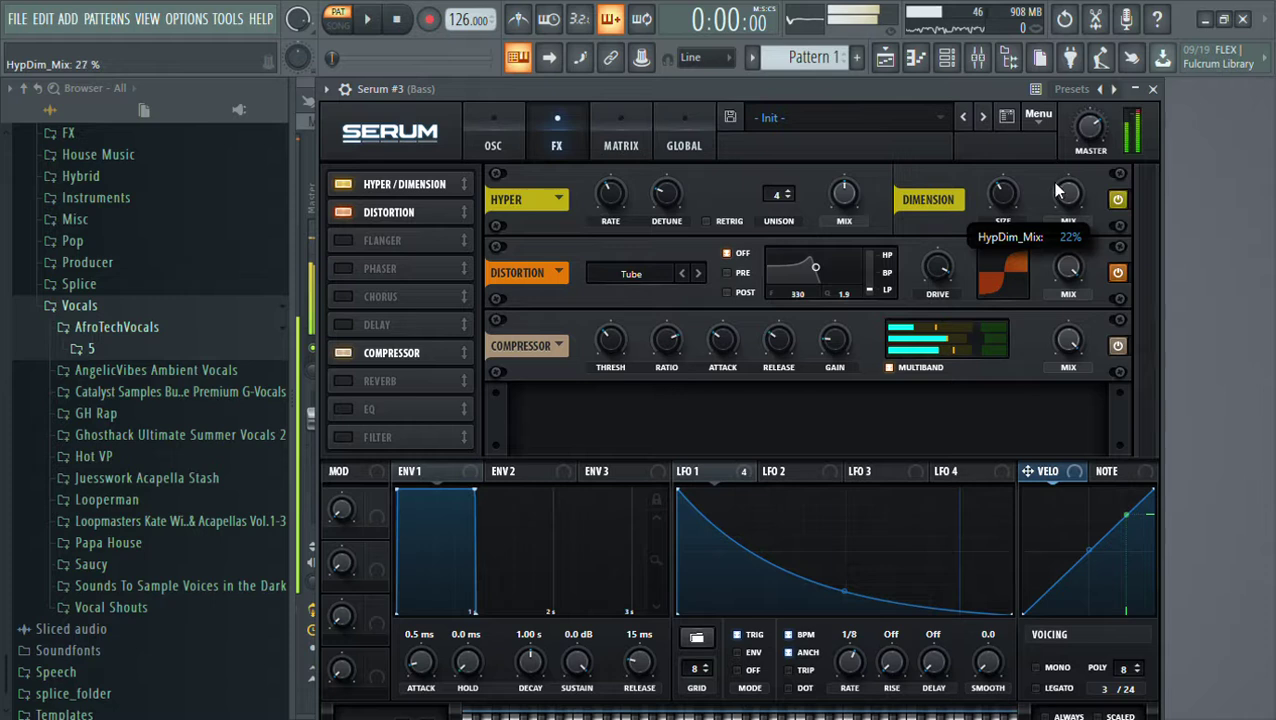
drag(849, 657, 851, 665)
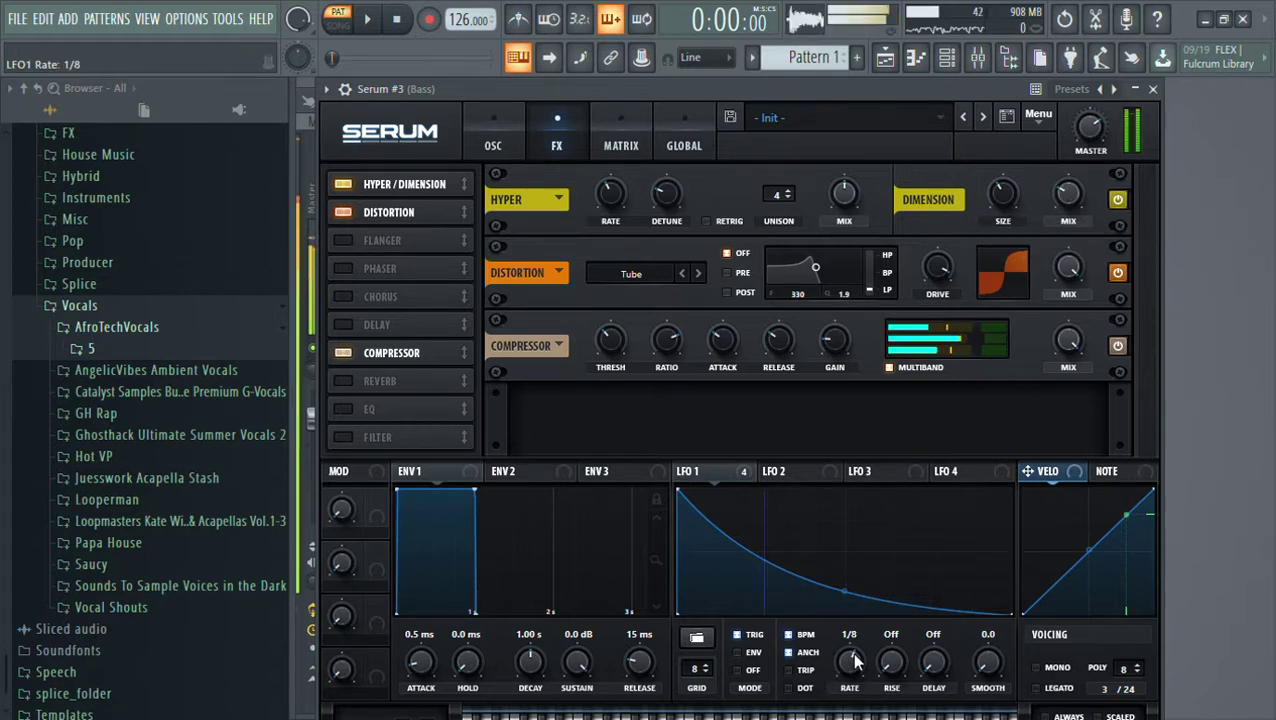
click(798, 670)
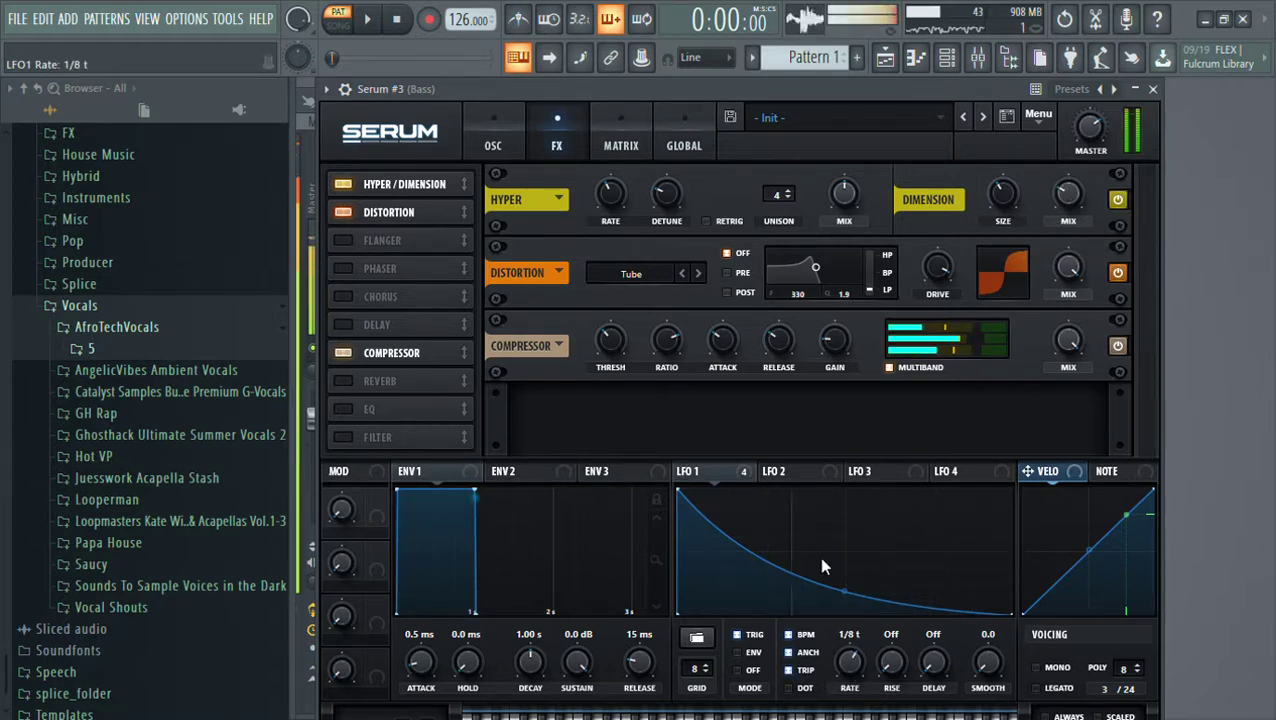
drag(844, 664, 845, 653)
key(v)
Reshape LFO 1 into a half-height peak late in its cycle with curved slopes rising to and falling from it
drag(680, 490, 908, 570)
drag(796, 590, 798, 604)
mouse_move(899, 565)
mouse_down()
mouse_move(736, 544)
mouse_move(920, 551)
mouse_up()
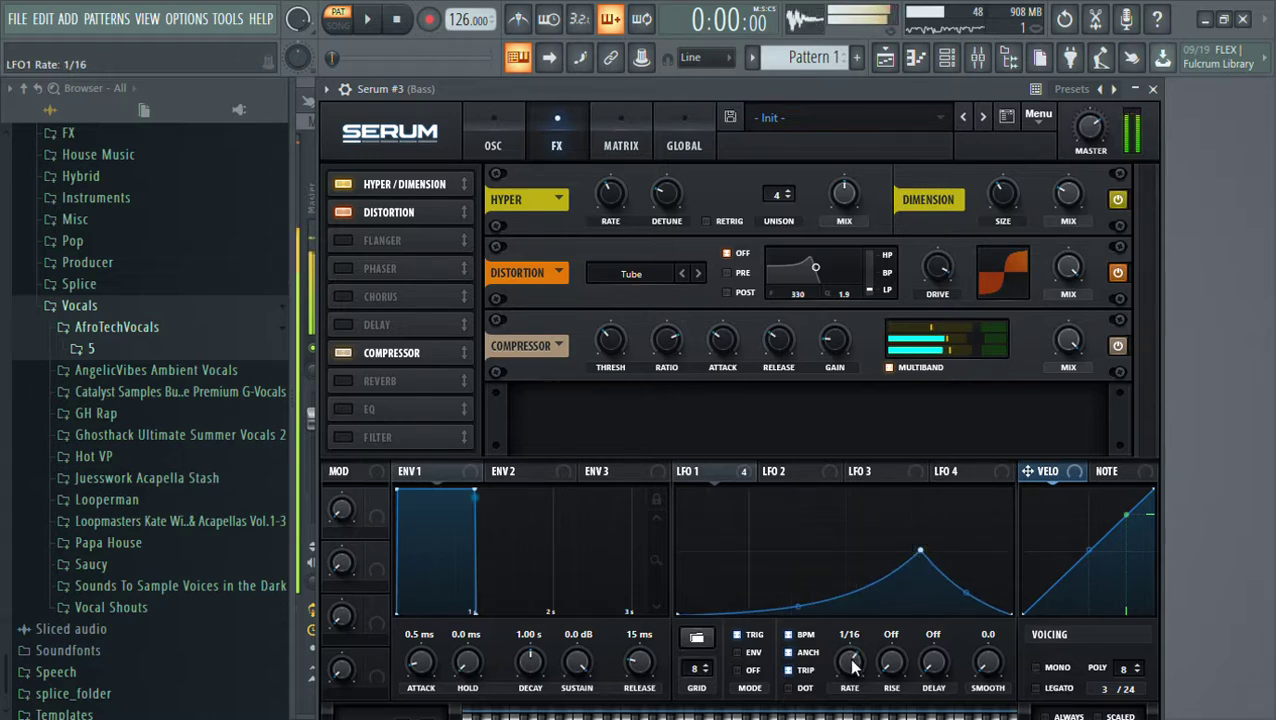
Set the octave of oscillator B to +1 and that of oscillator A to -2
click(495, 146)
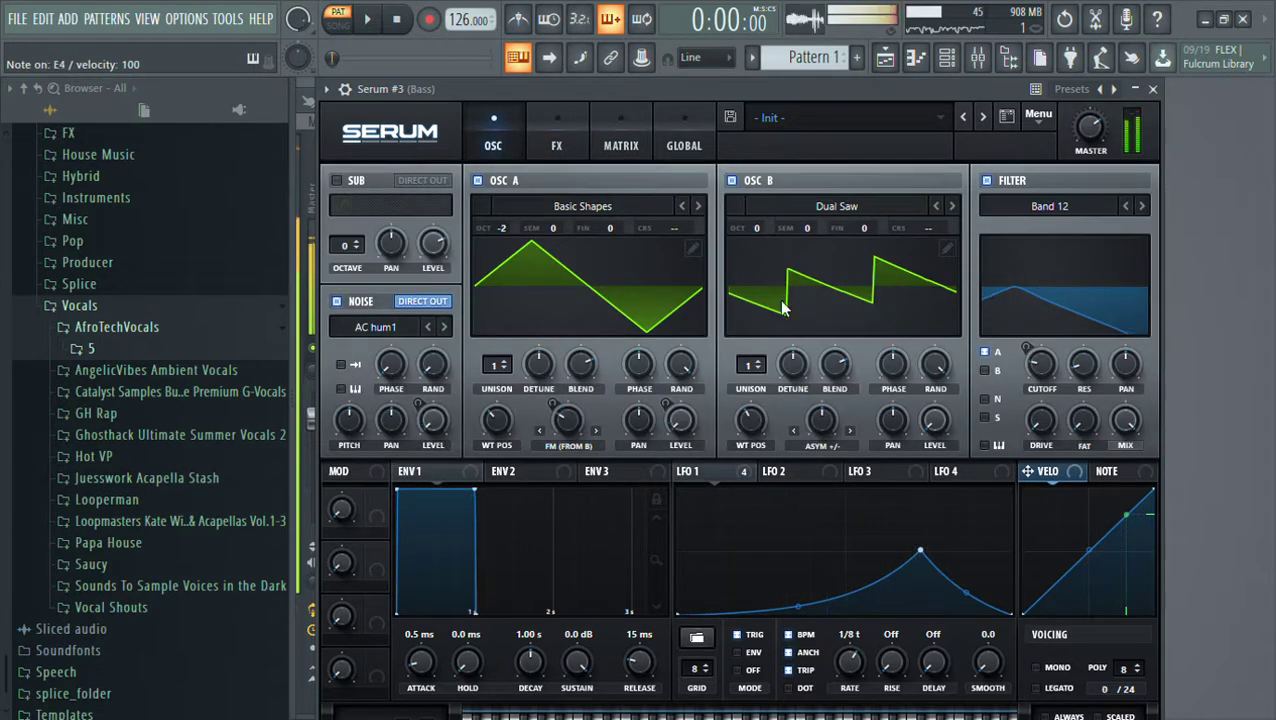
drag(762, 228, 760, 216)
click(503, 225)
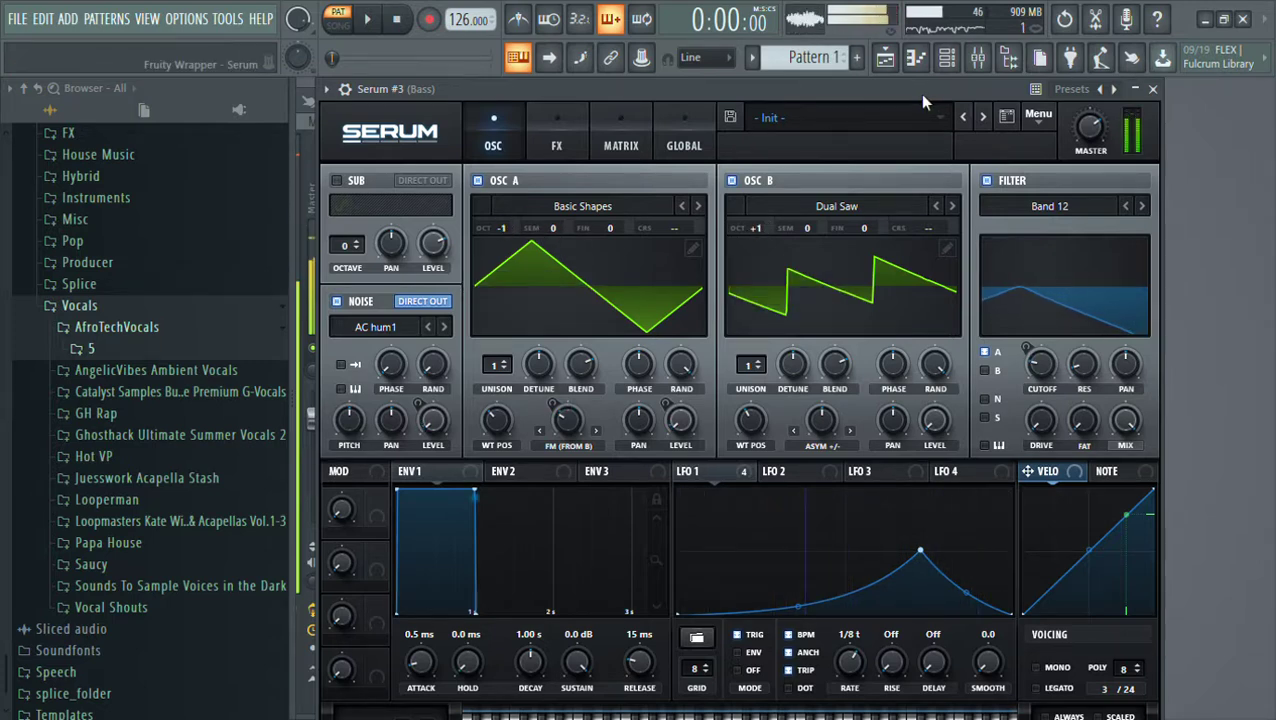
drag(919, 94, 819, 160)
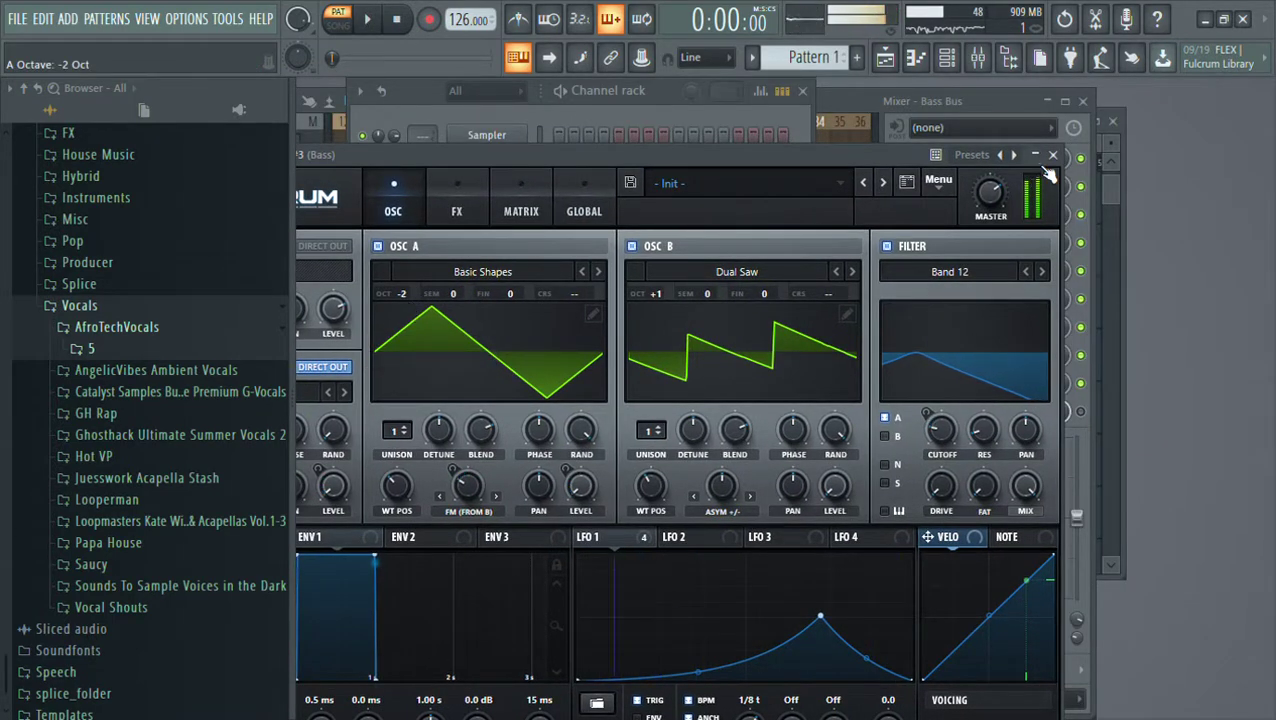
Move oscillator A's wavetable position to the saw wave and set LFO 1's modulation of the filter cutoff to about 72
drag(396, 486, 396, 482)
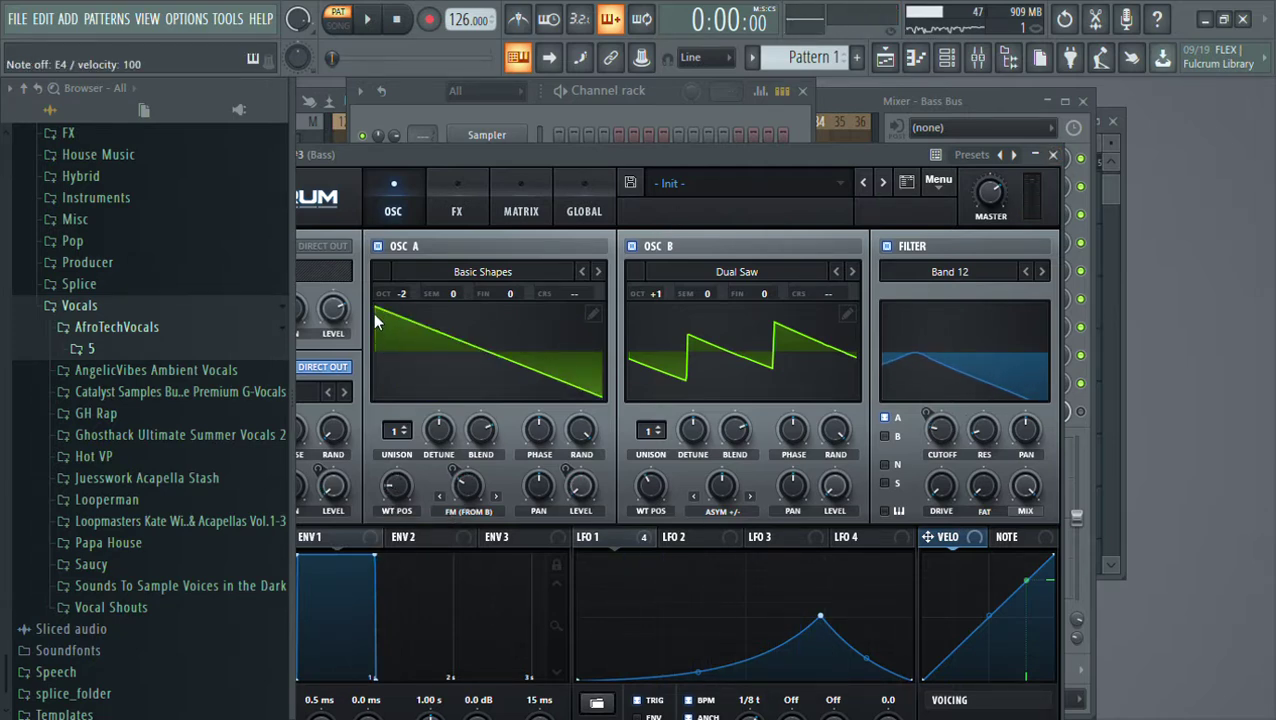
drag(489, 152, 570, 150)
drag(690, 535, 1022, 428)
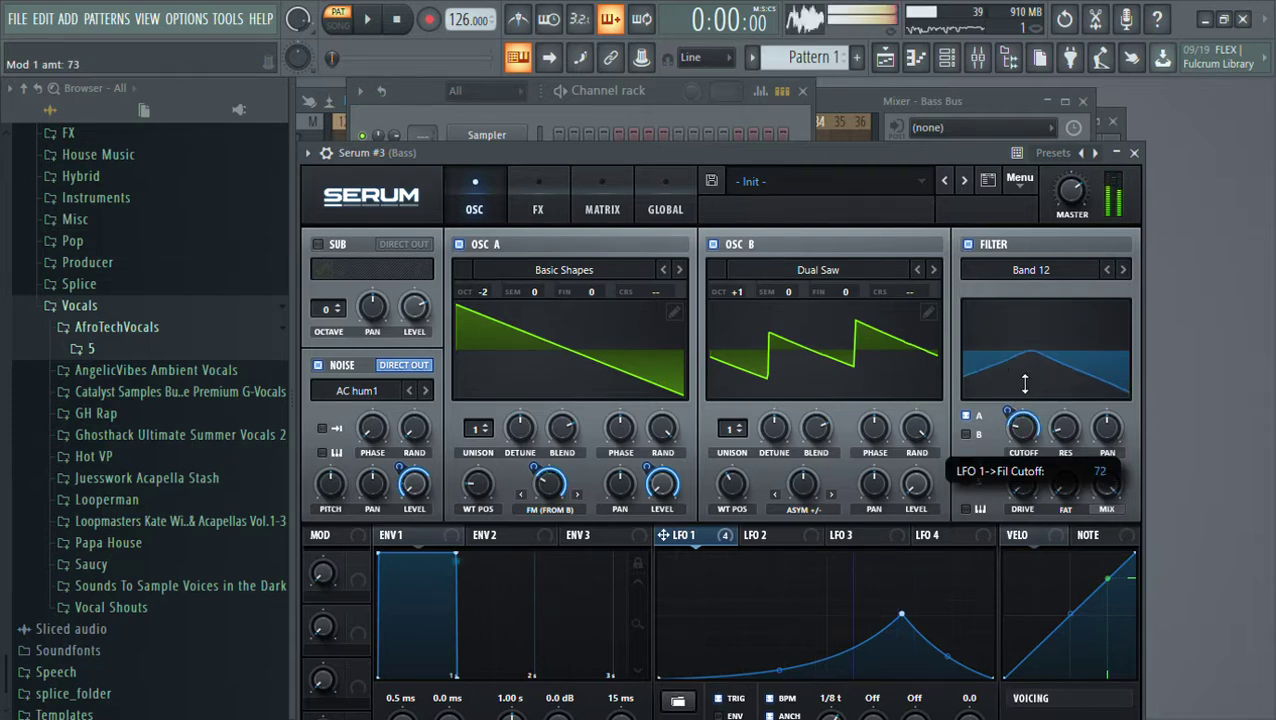
Enable the MG Low 6 effects filter with LFO 1 modulating its cutoff, set the cutoff to about 35 Hz, and close Serum #3
click(540, 163)
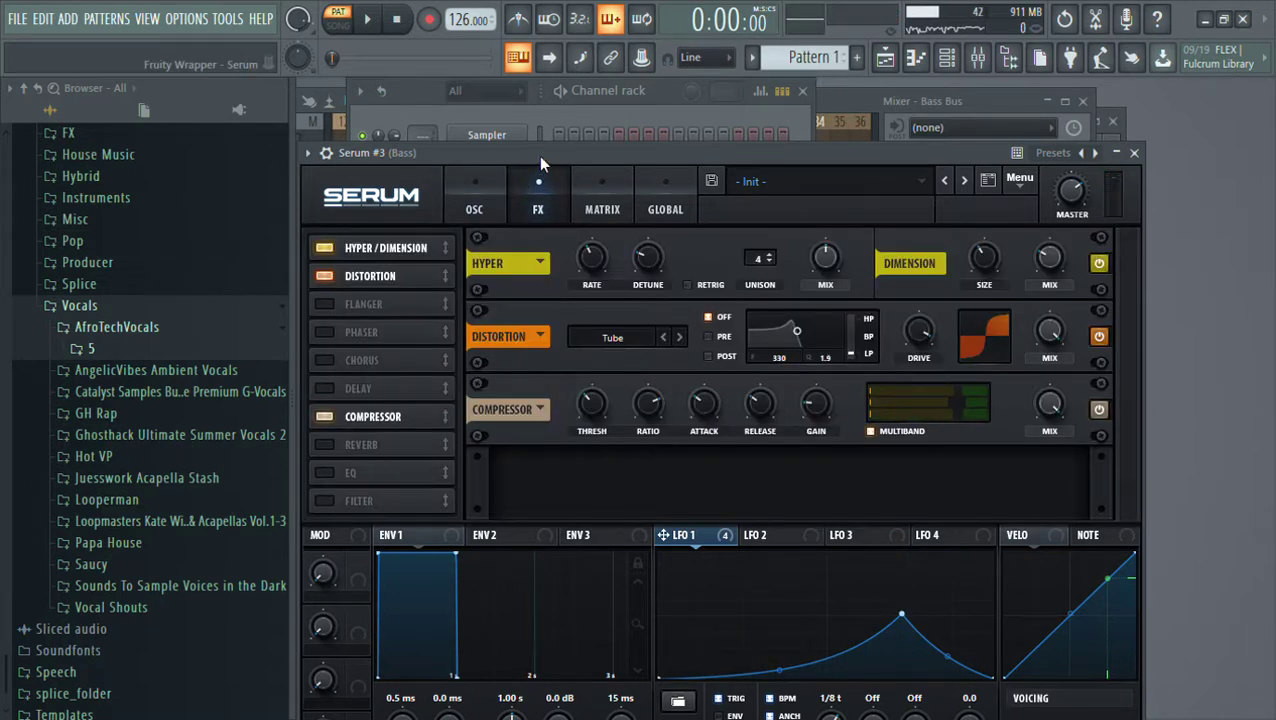
drag(538, 156, 576, 132)
click(397, 476)
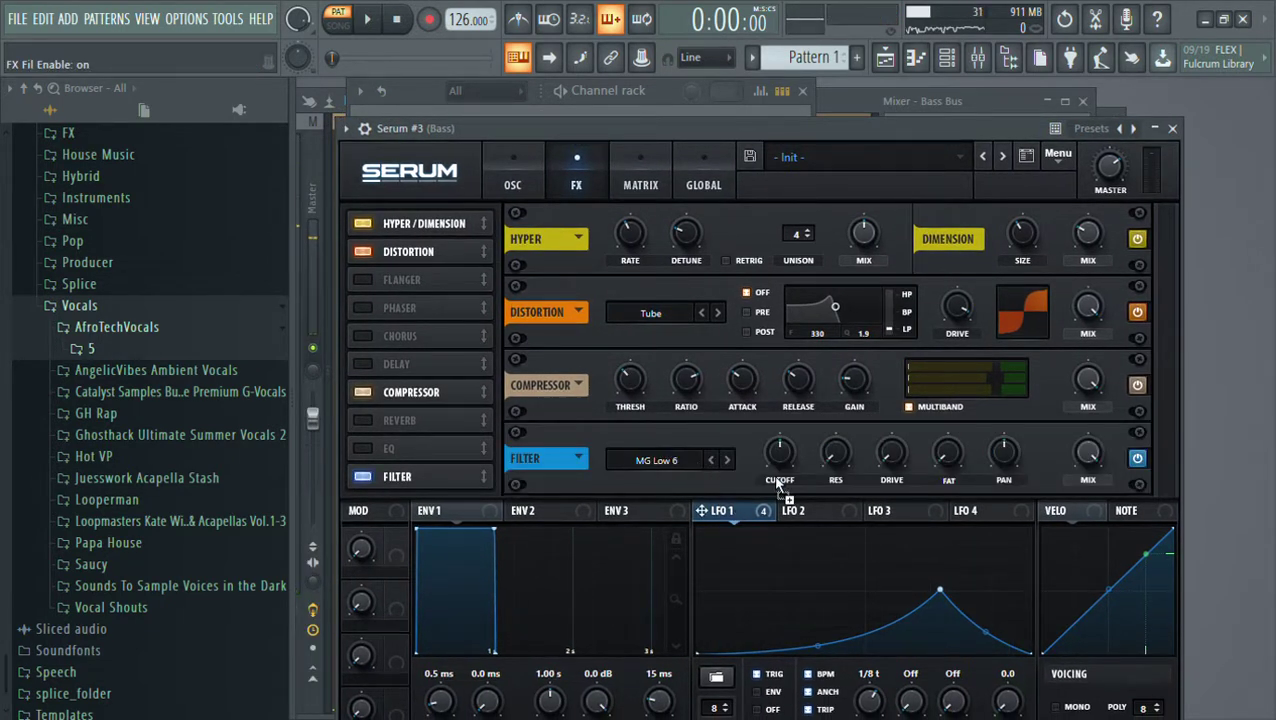
drag(780, 455, 779, 414)
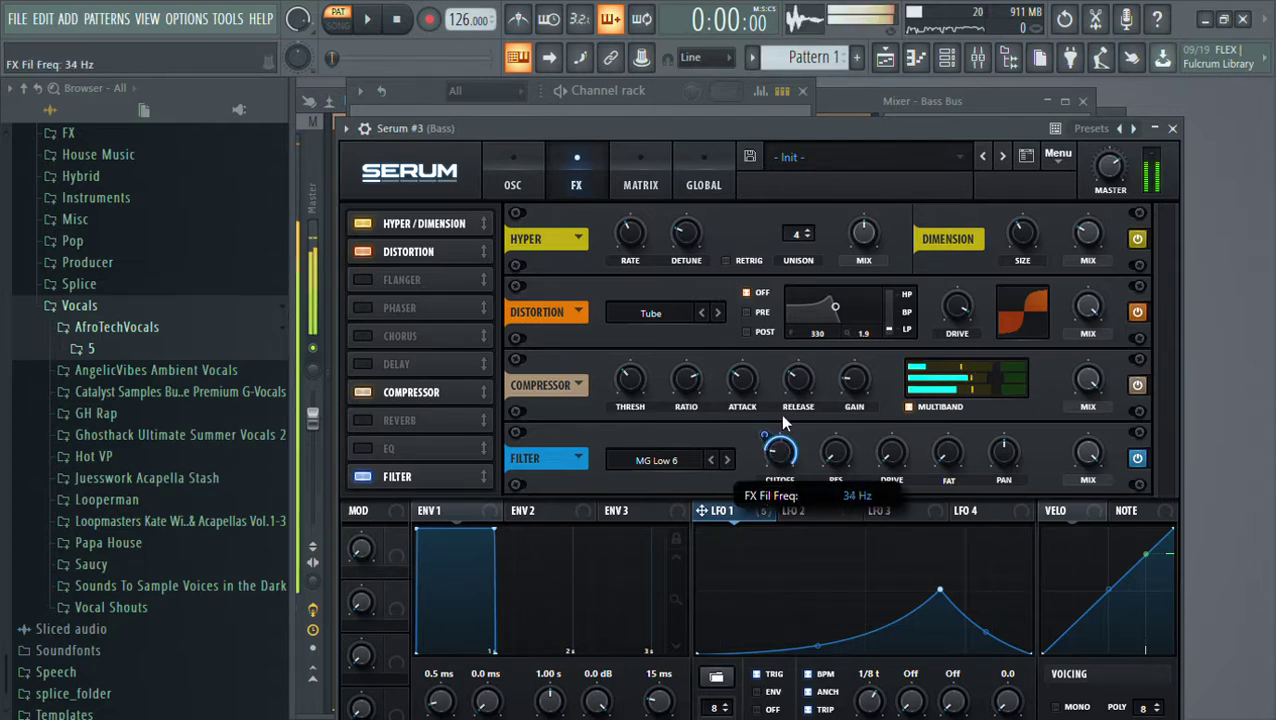
drag(847, 130, 643, 163)
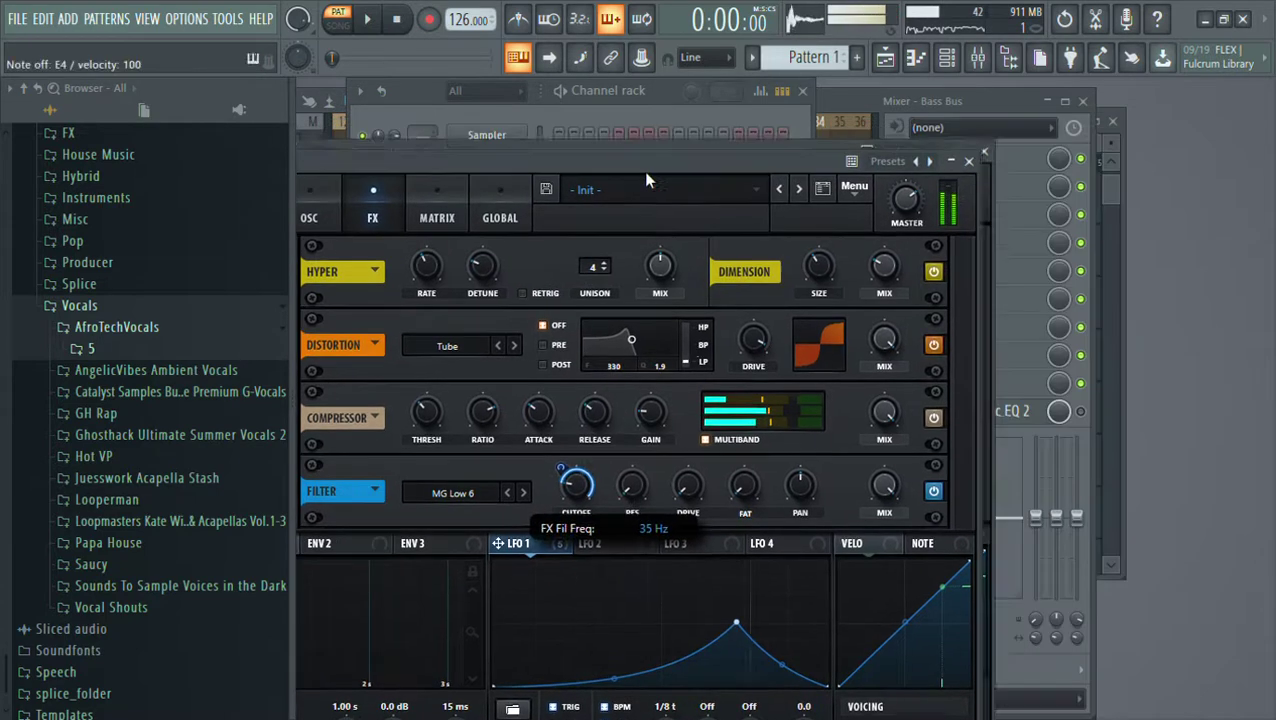
click(951, 161)
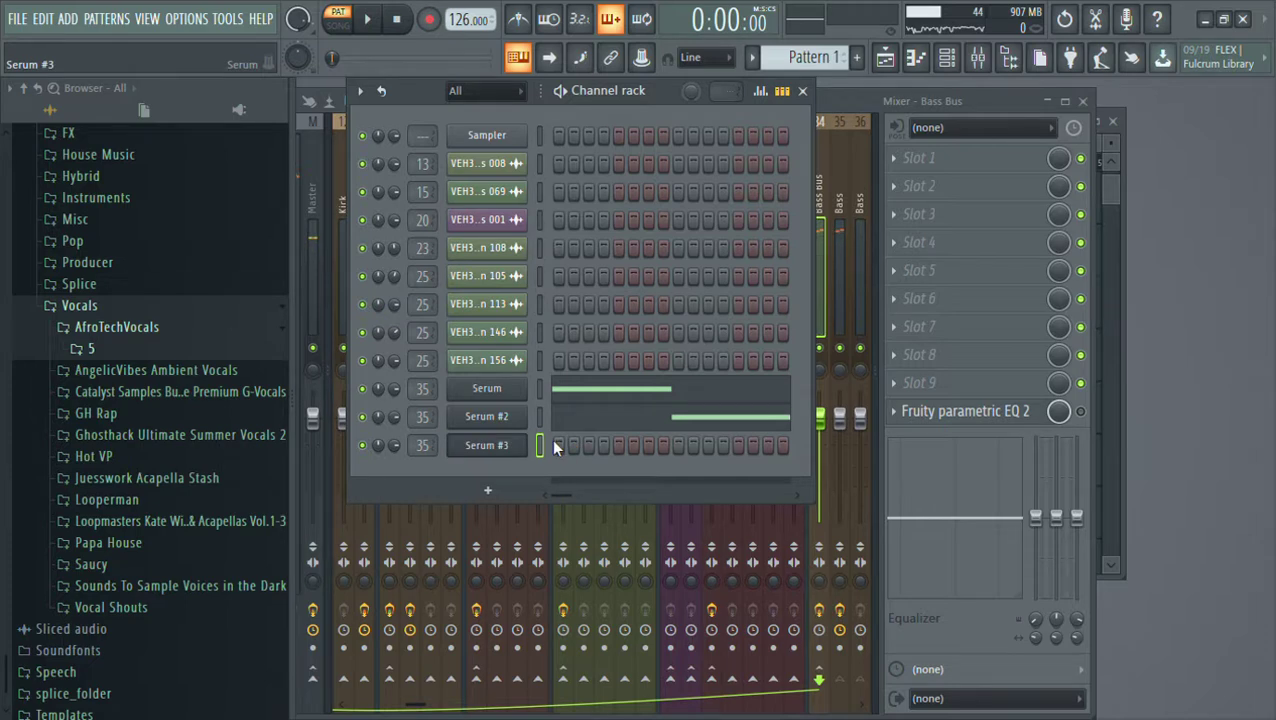
Place a two-beat E4 note at bar 2 in Serum #3 and a one-beat E4 on beat 3 of bar 2 in Serum #2
key(F7)
key(space)
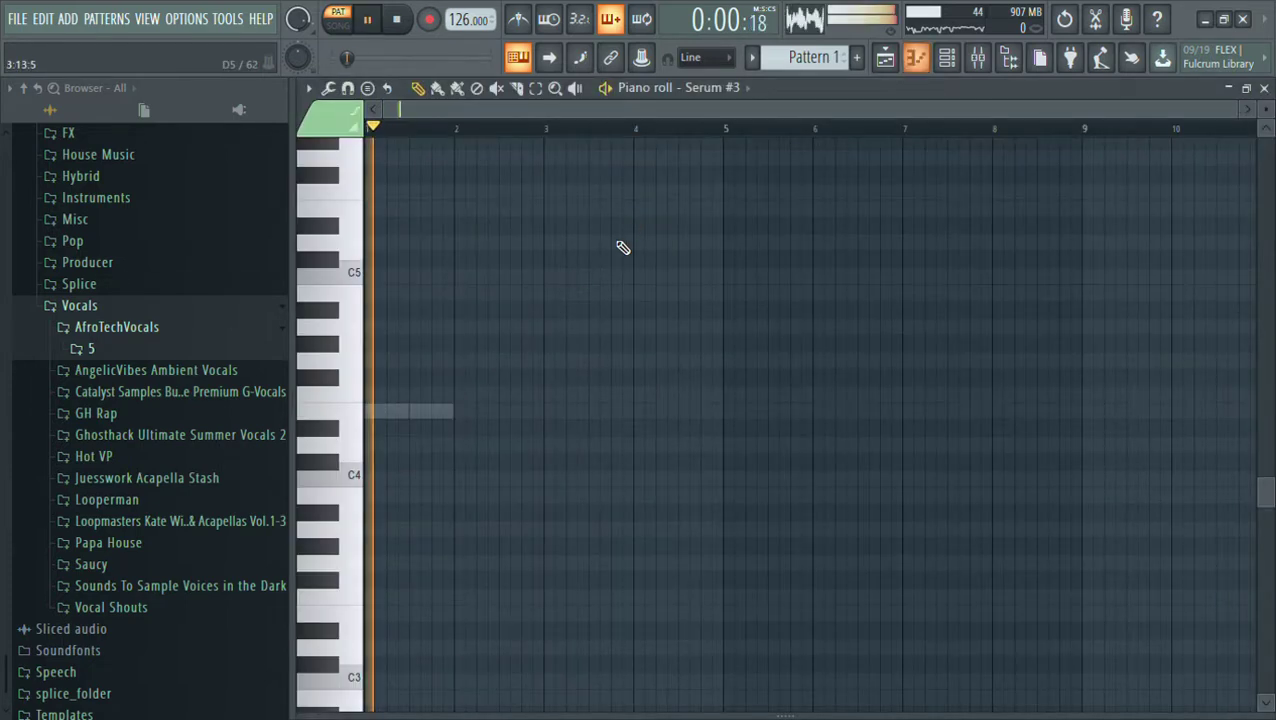
click(465, 414)
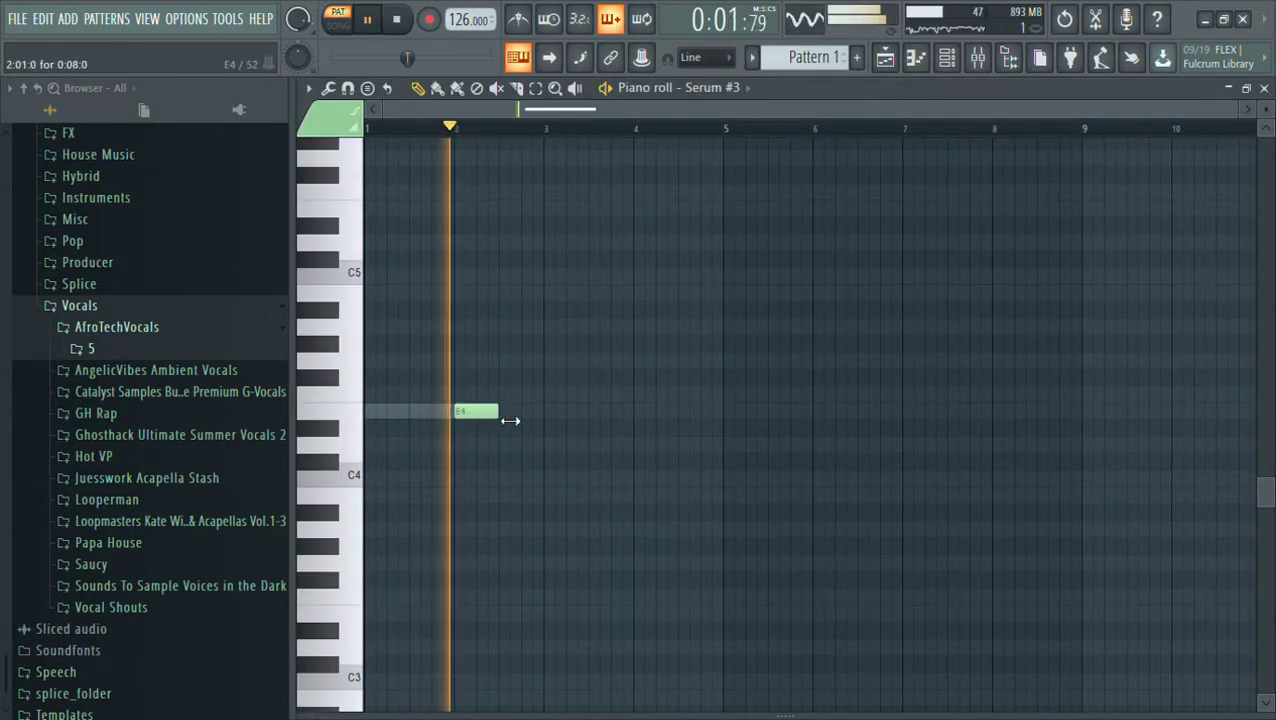
key(space)
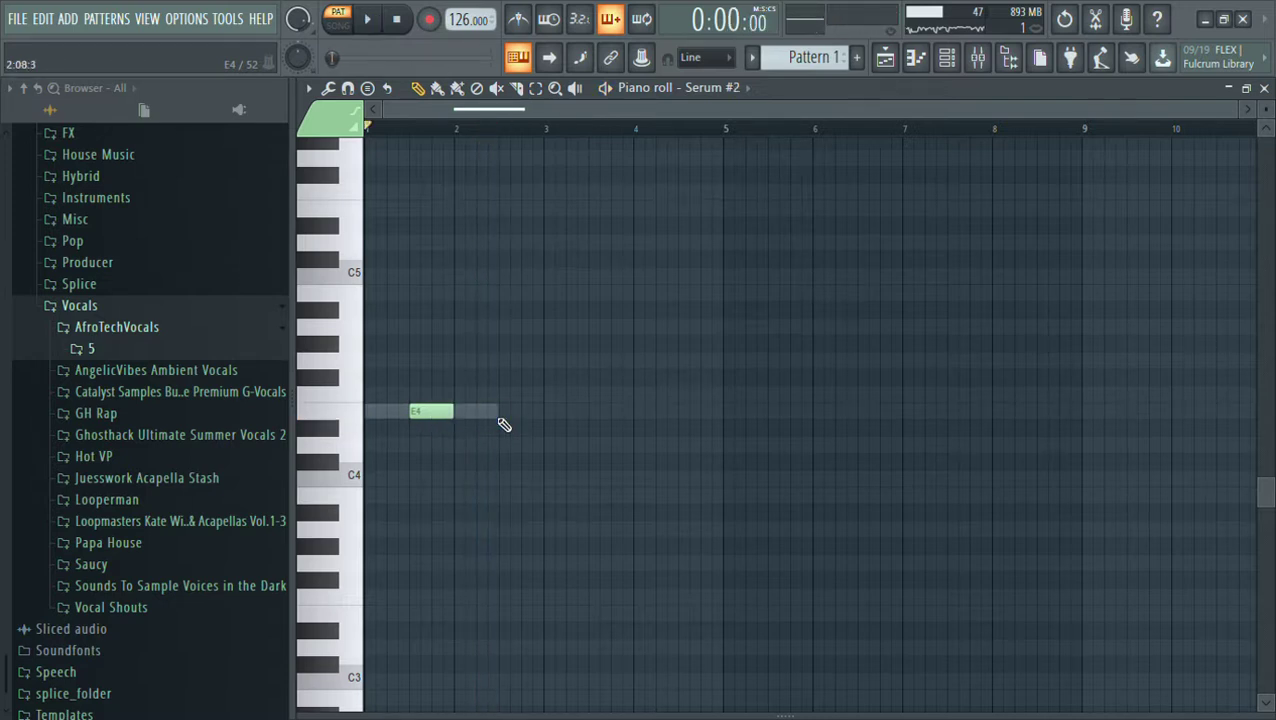
click(505, 412)
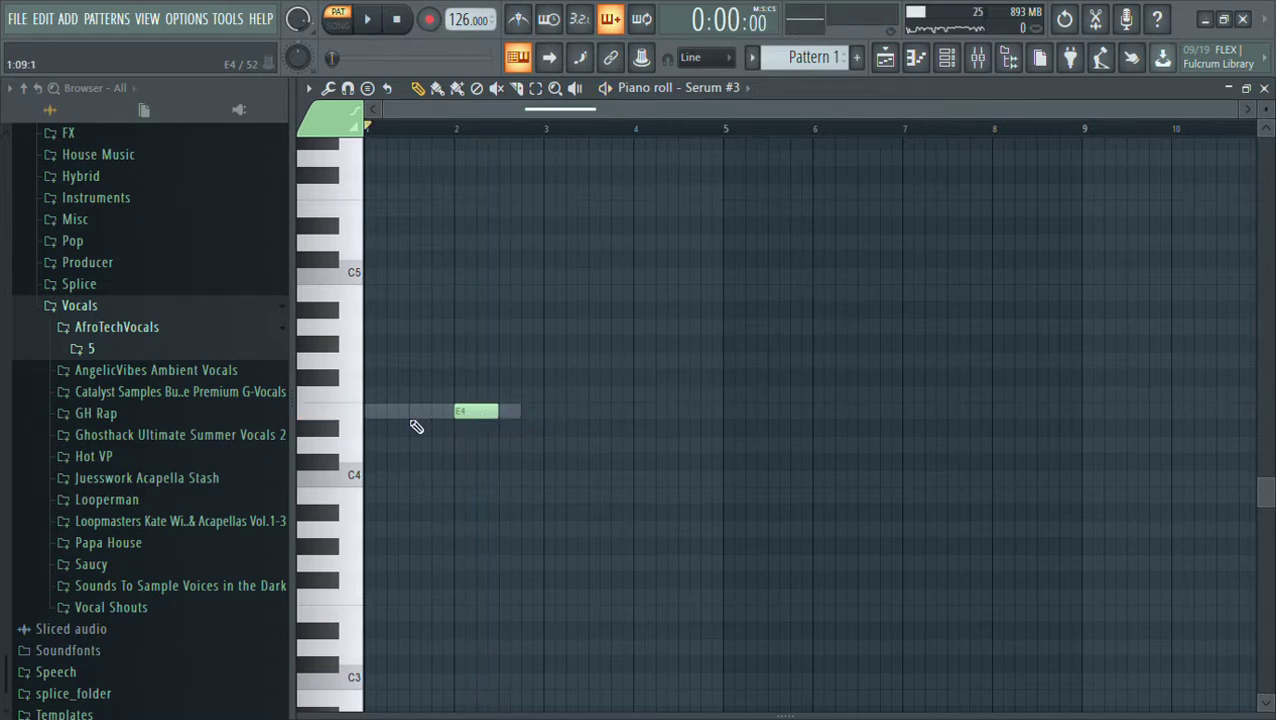
click(1264, 89)
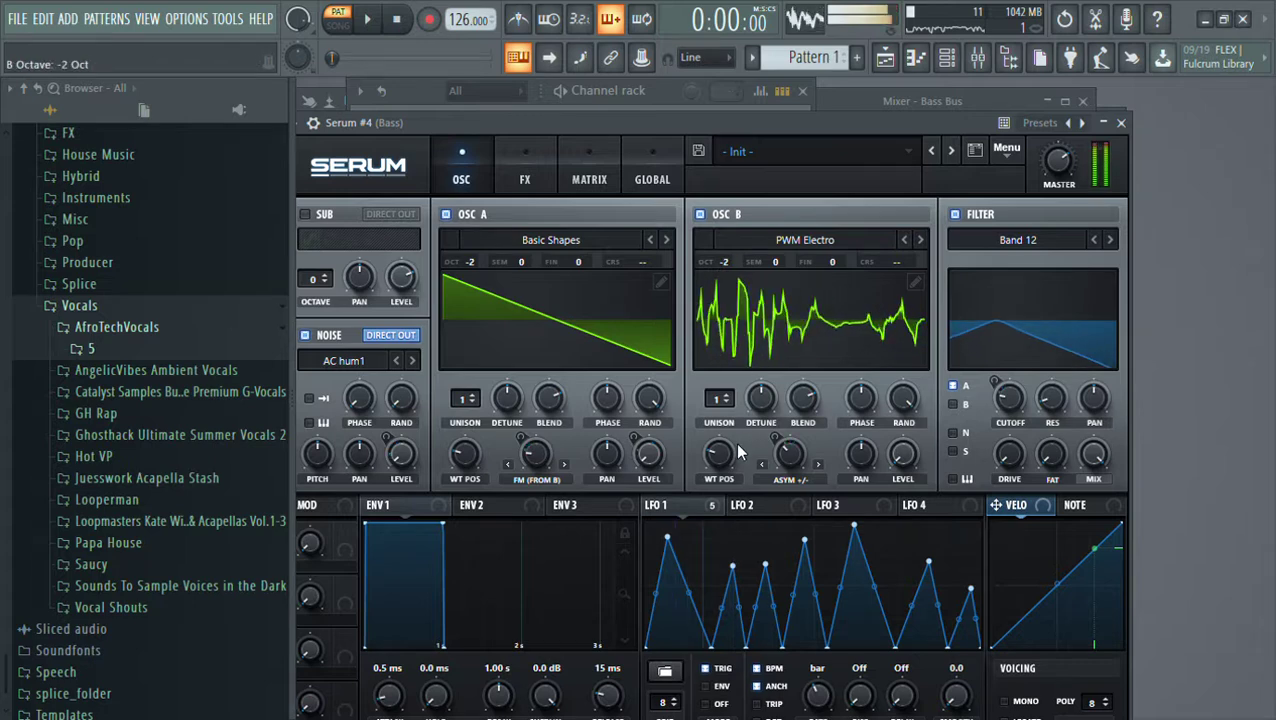
Audition Serum #4, move oscillator A's wavetable position to the sine wave, and close the plugin
key(c)
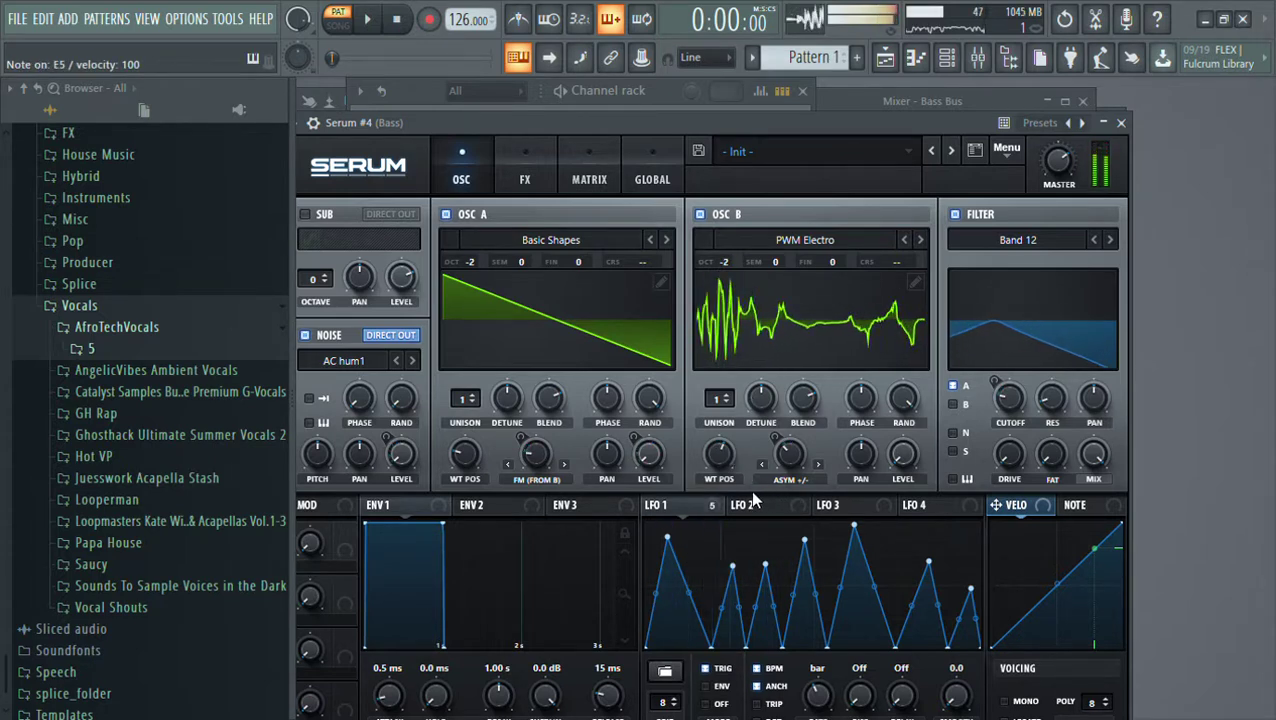
drag(466, 455, 462, 480)
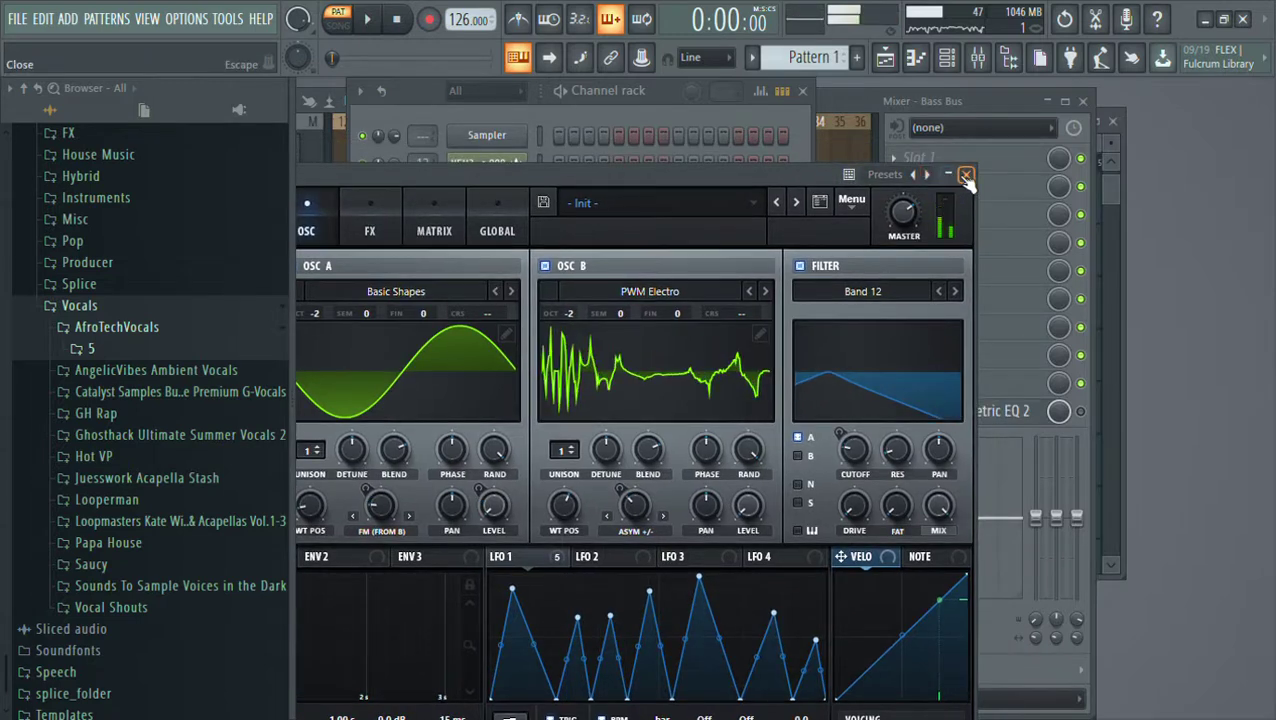
click(966, 176)
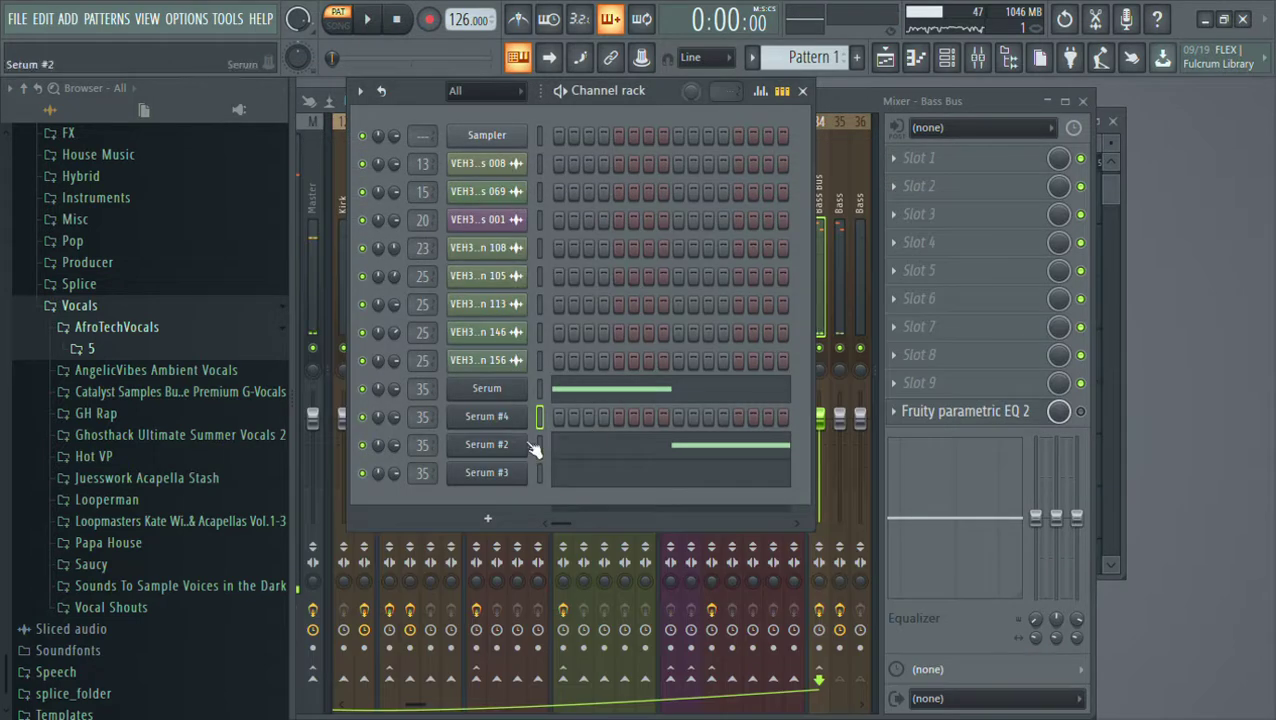
Place a one-beat E4 note on beat 4 of bar 2 in Serum #4's piano roll, play the pattern, and close the roll
key(F7)
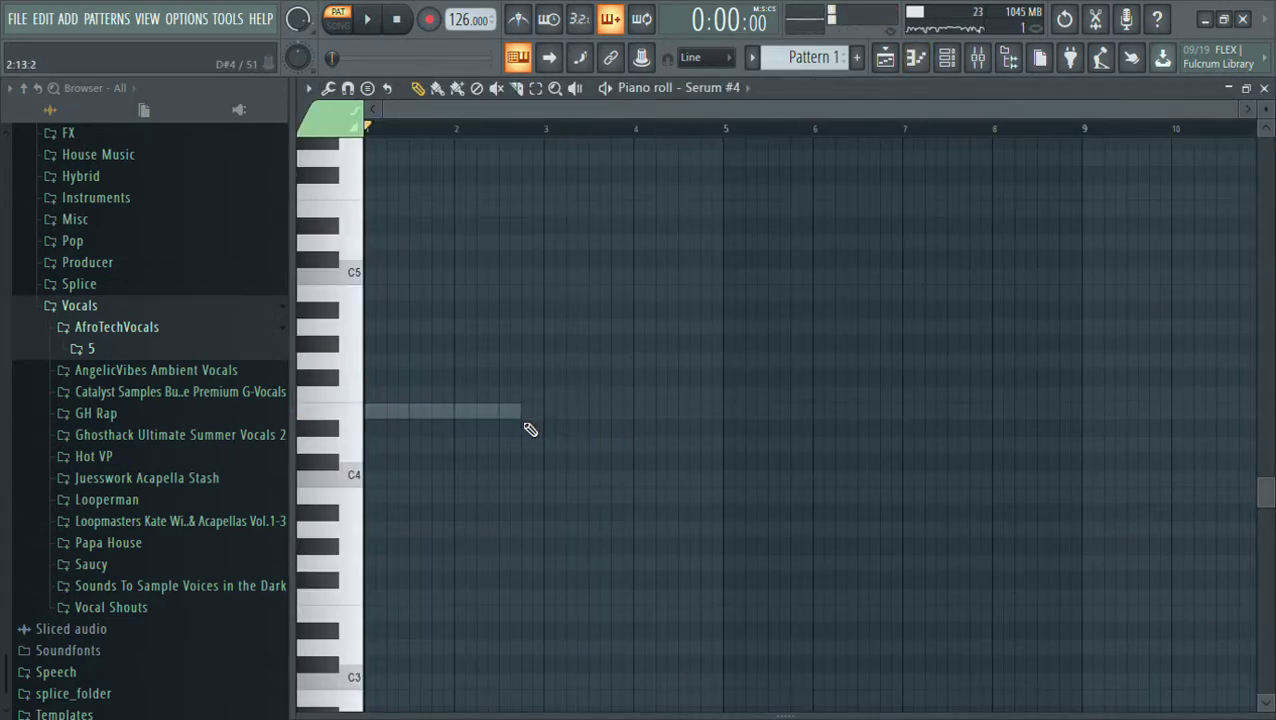
click(530, 415)
key(space)
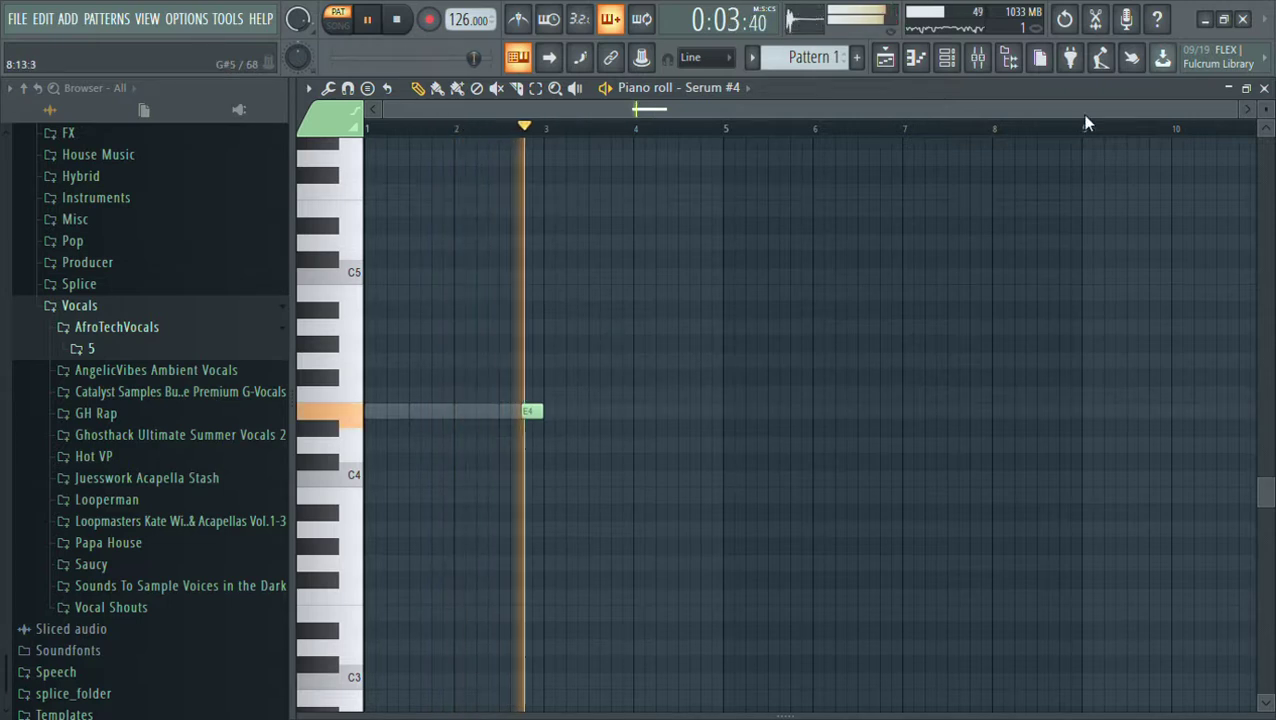
key(F7)
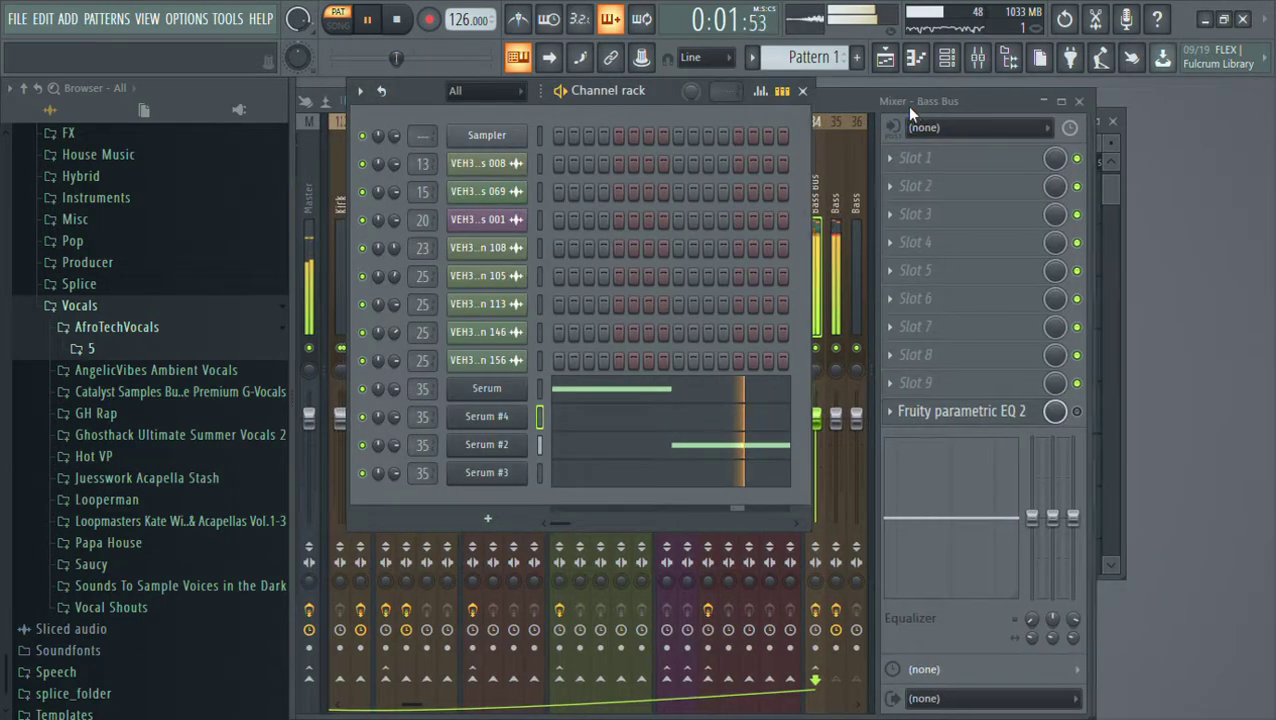
In the playlist, switch to song playback, move the second Pattern 1 clip to bar 3, and trim it to two bars
key(F6)
key(F5)
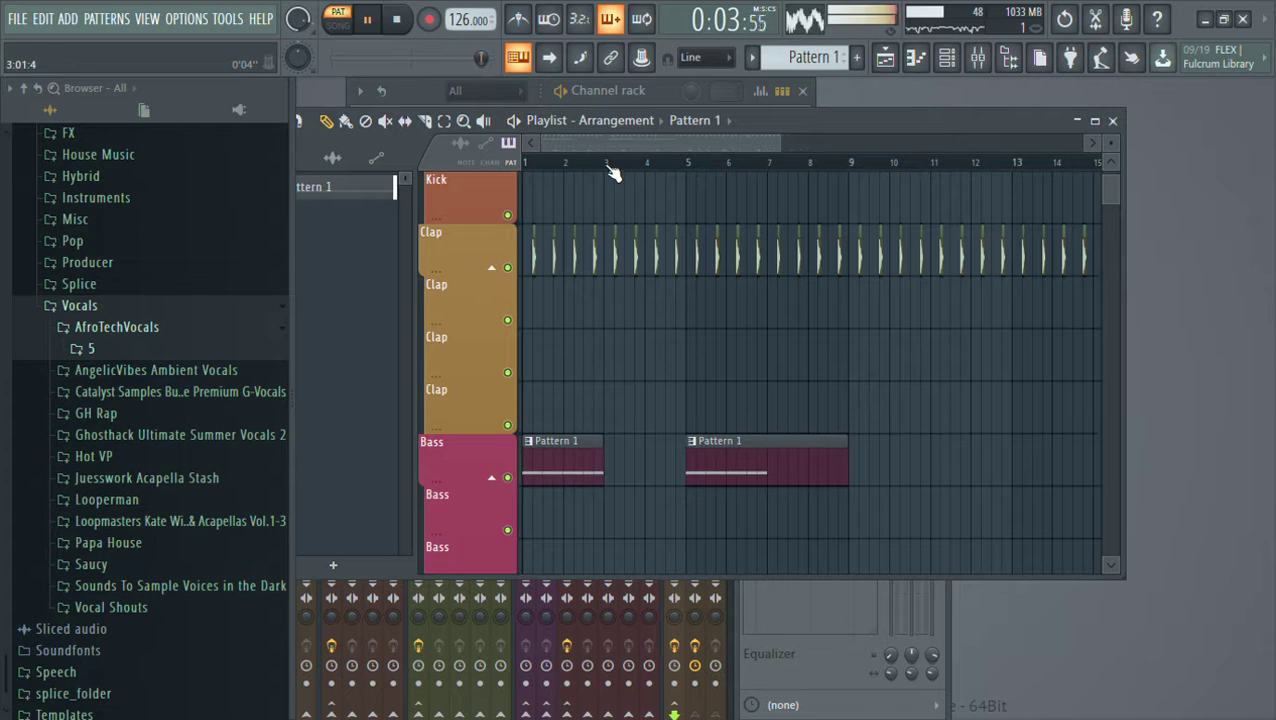
key(l)
drag(755, 440, 674, 440)
drag(766, 470, 696, 482)
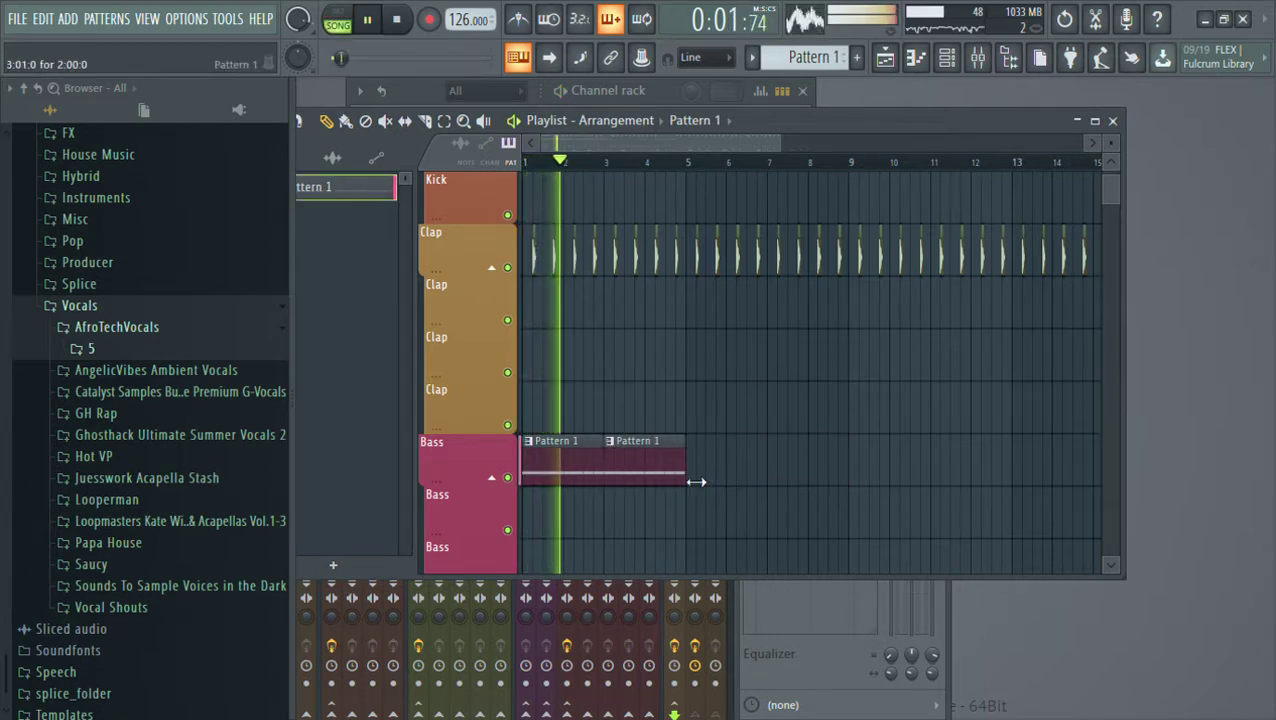
click(692, 460)
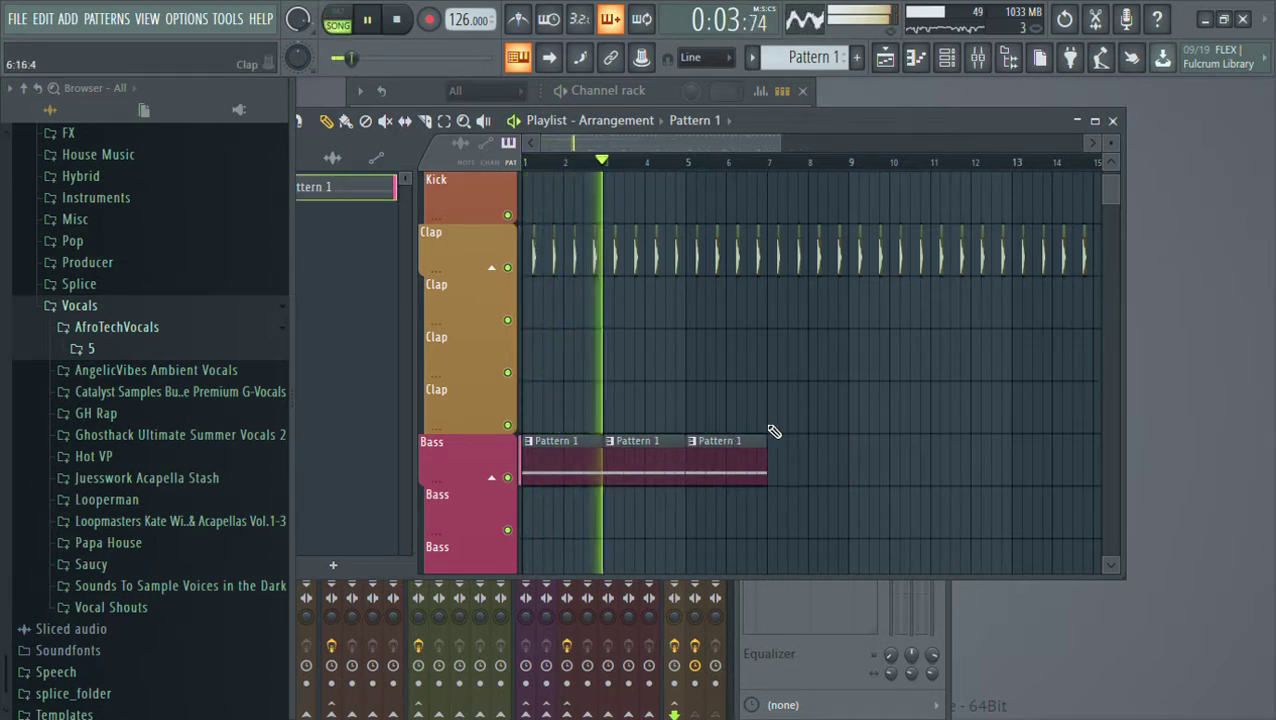
click(775, 455)
scroll(700, 178, down, 2)
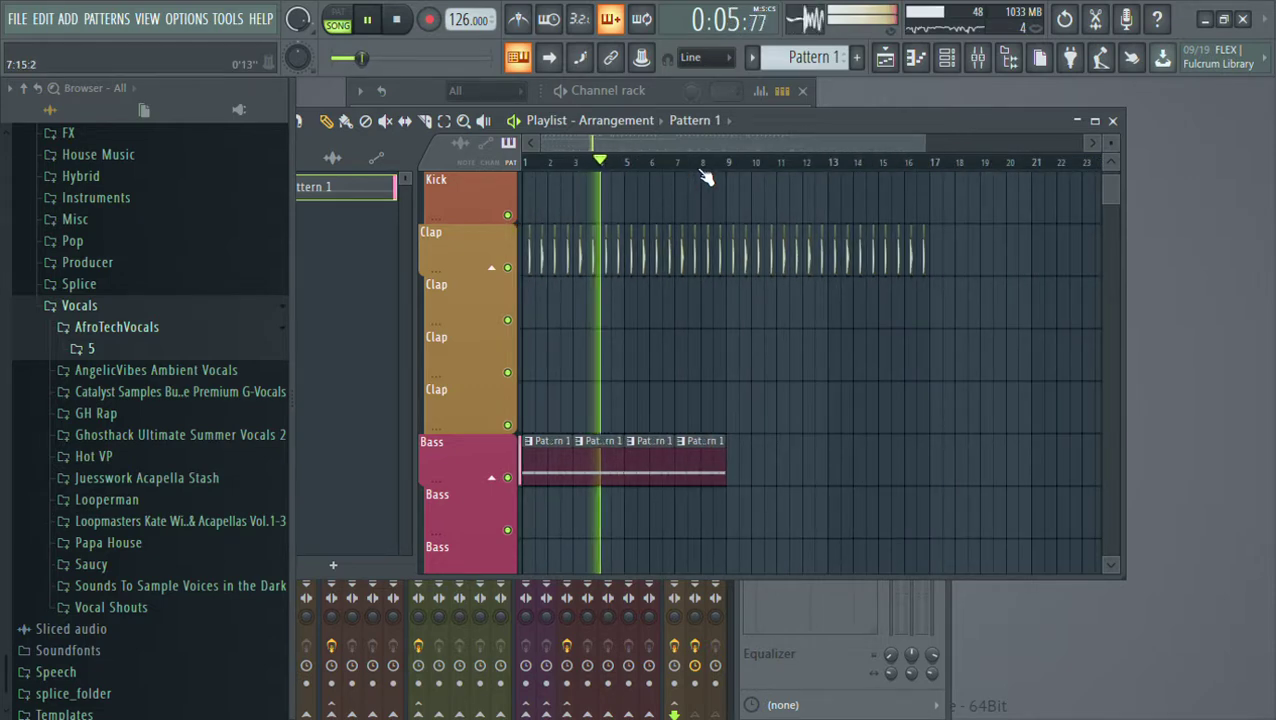
scroll(692, 151, up, 2)
right_click(811, 440)
right_click(730, 455)
Switch back to pattern playback and open Serum #2's piano roll
key(l)
key(F6)
click(577, 452)
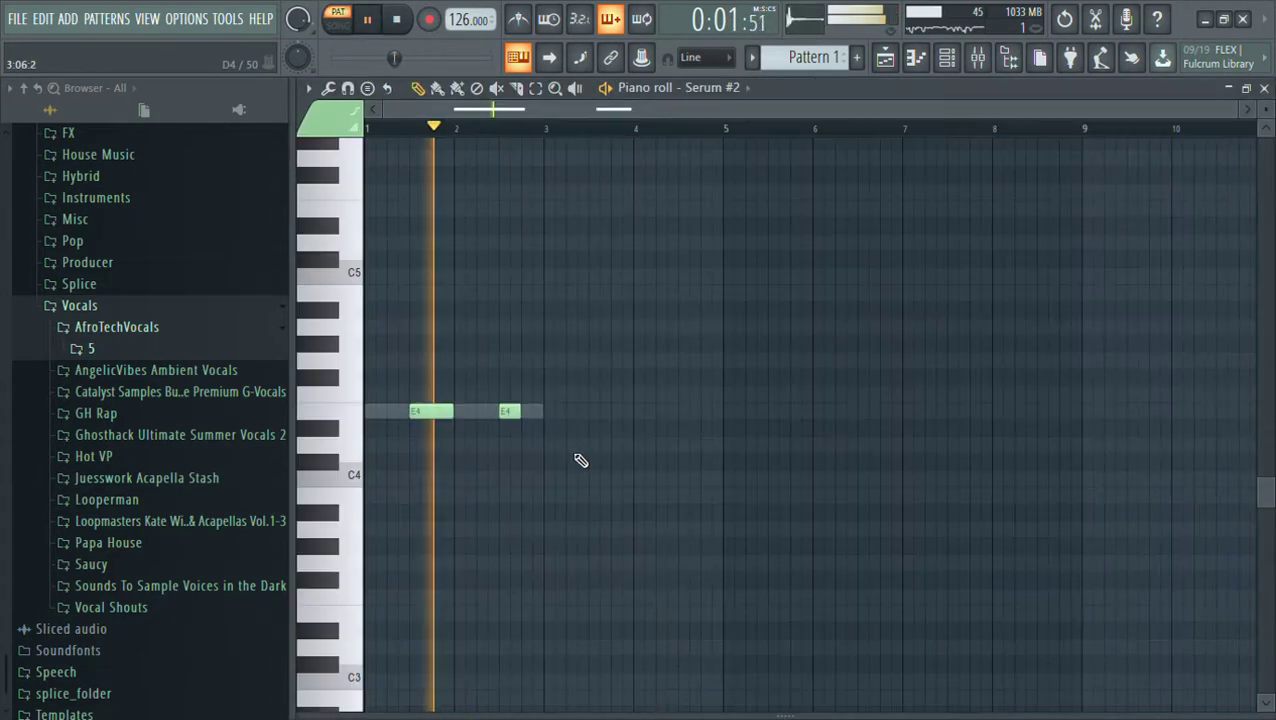
Review the notes in Serum #2's and Serum #3's piano rolls, and play the pattern
key(space)
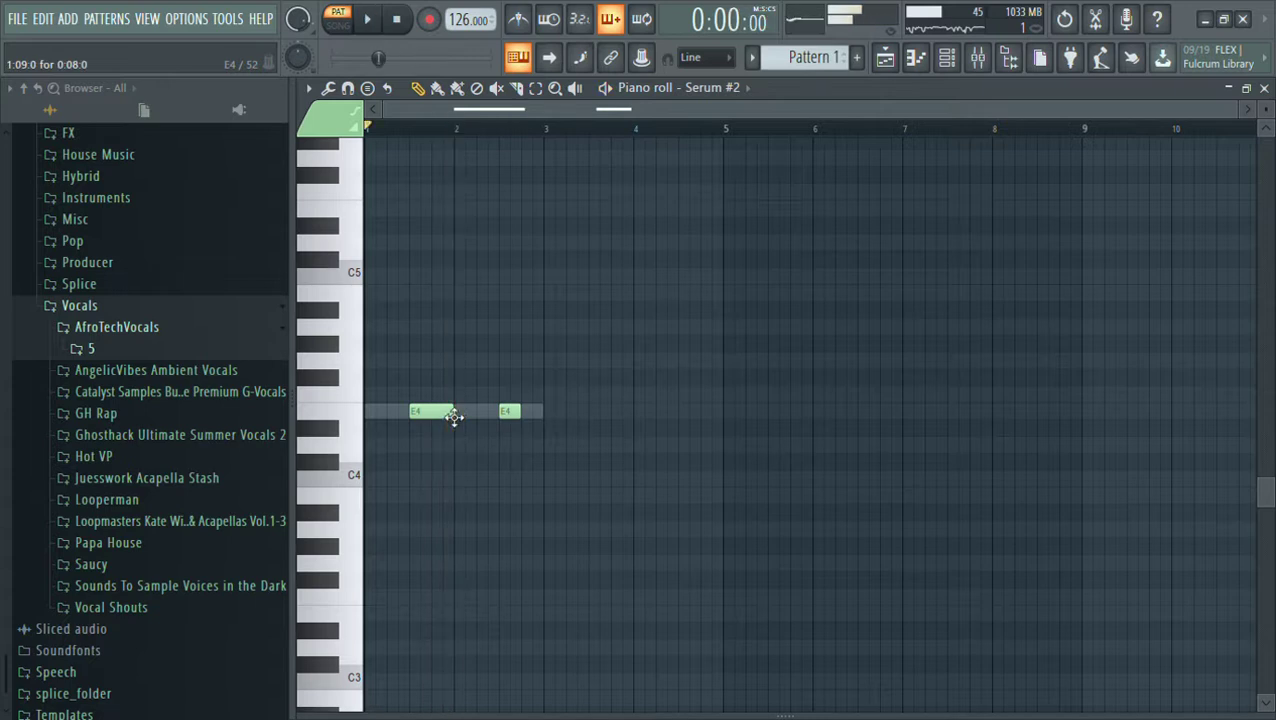
click(1264, 88)
click(561, 477)
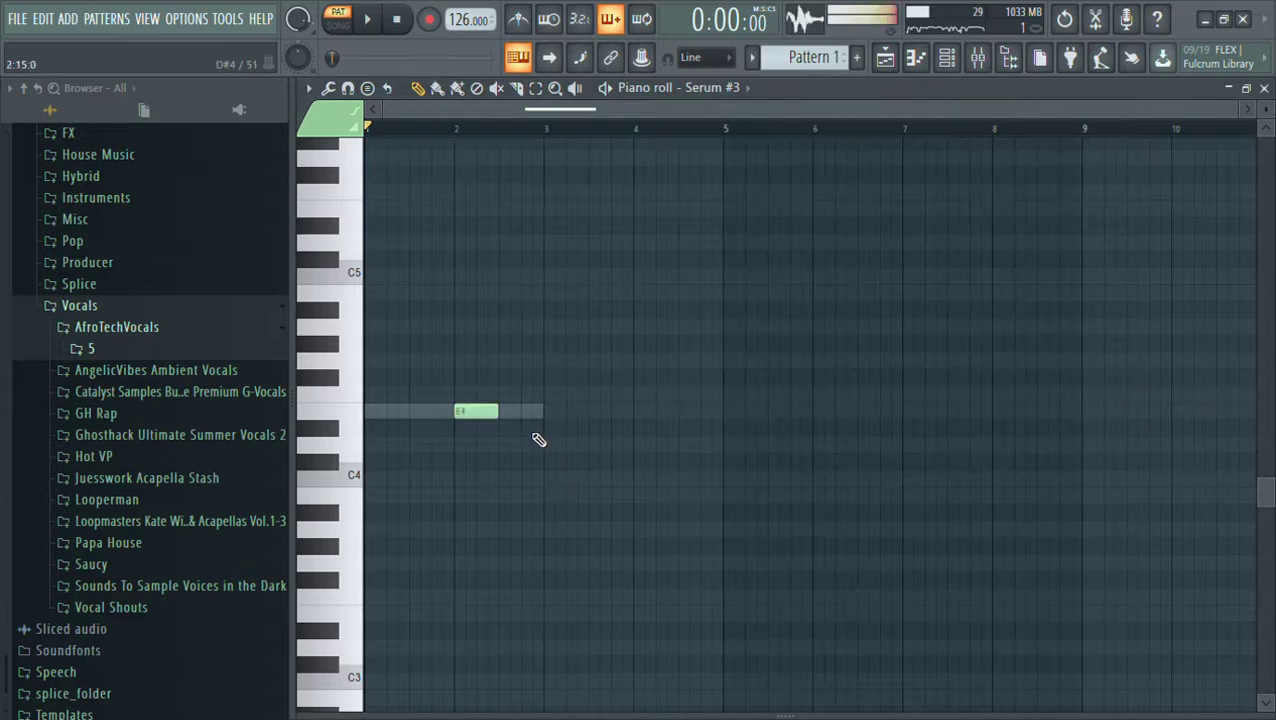
click(1264, 88)
key(space)
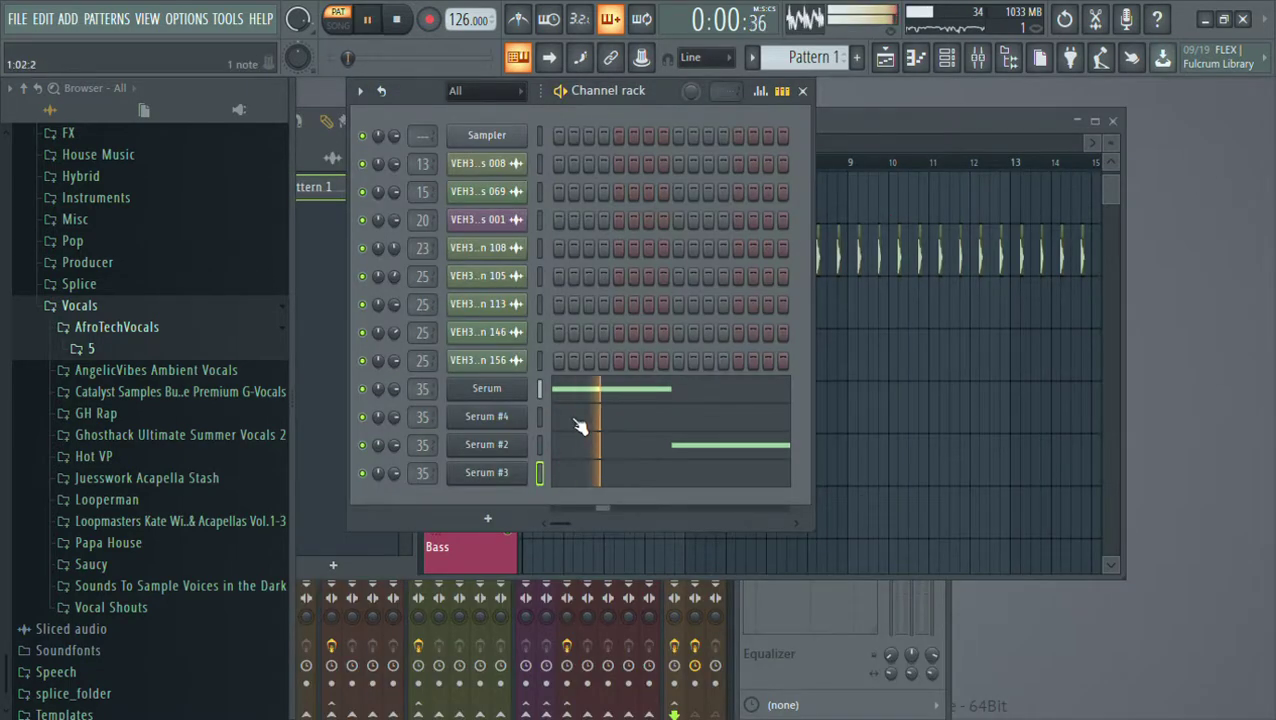
Extend the bassline into bar 3 with half-bar E4 notes: Serum on beat 1 and Serum #2 on beat 3
click(560, 398)
click(548, 411)
drag(570, 412, 598, 412)
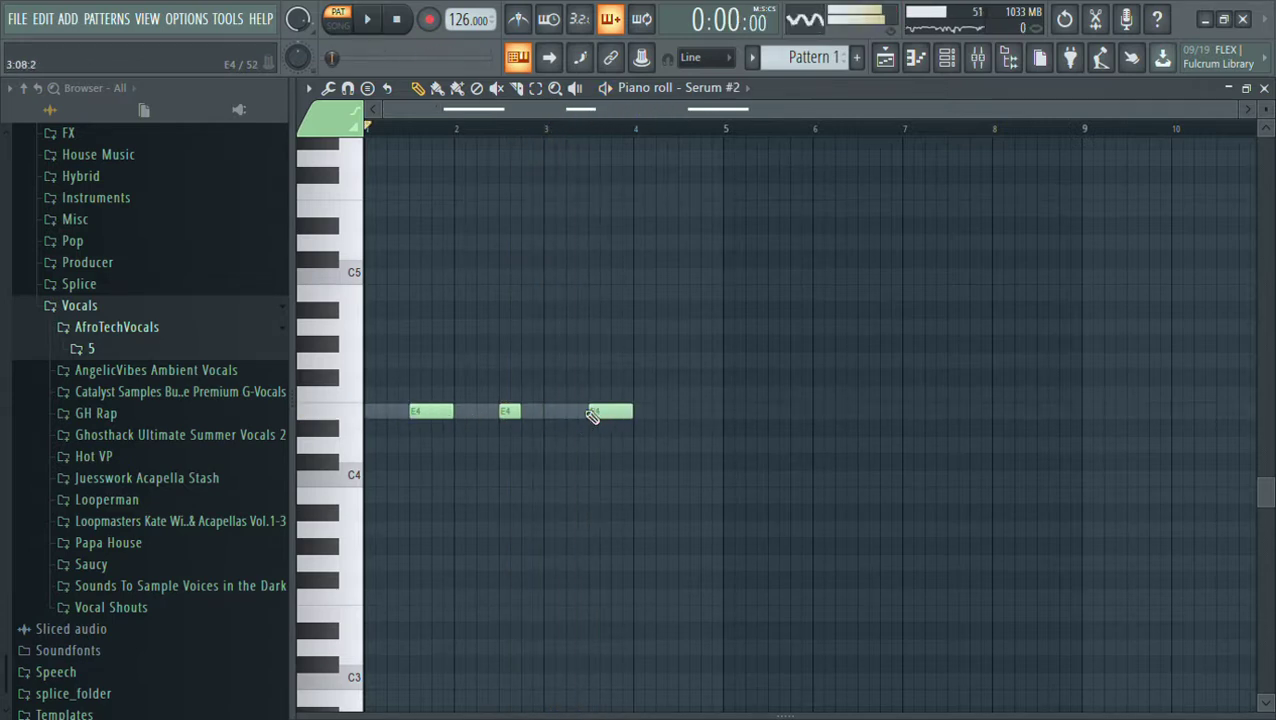
click(1264, 88)
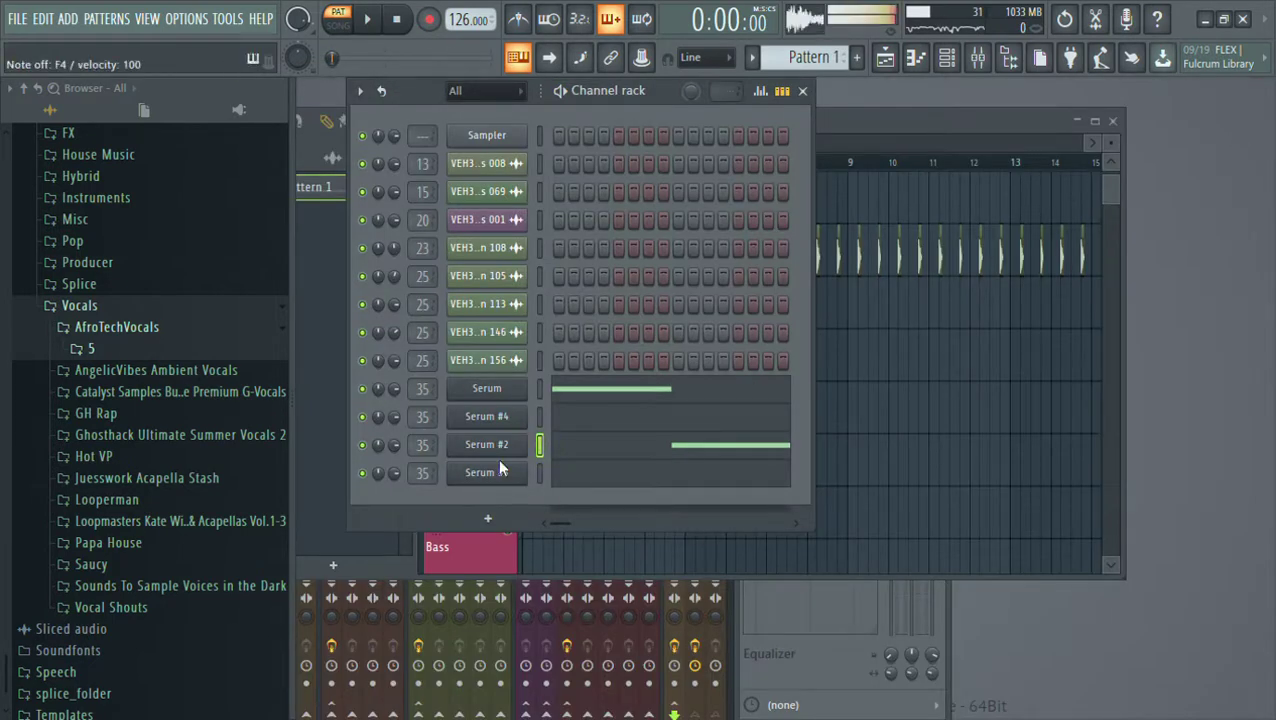
In the Serum copy with the Band 12 filter, lower LFO 1's peak and shift it past mid-cycle, and close the plugin
click(568, 474)
drag(607, 532, 616, 572)
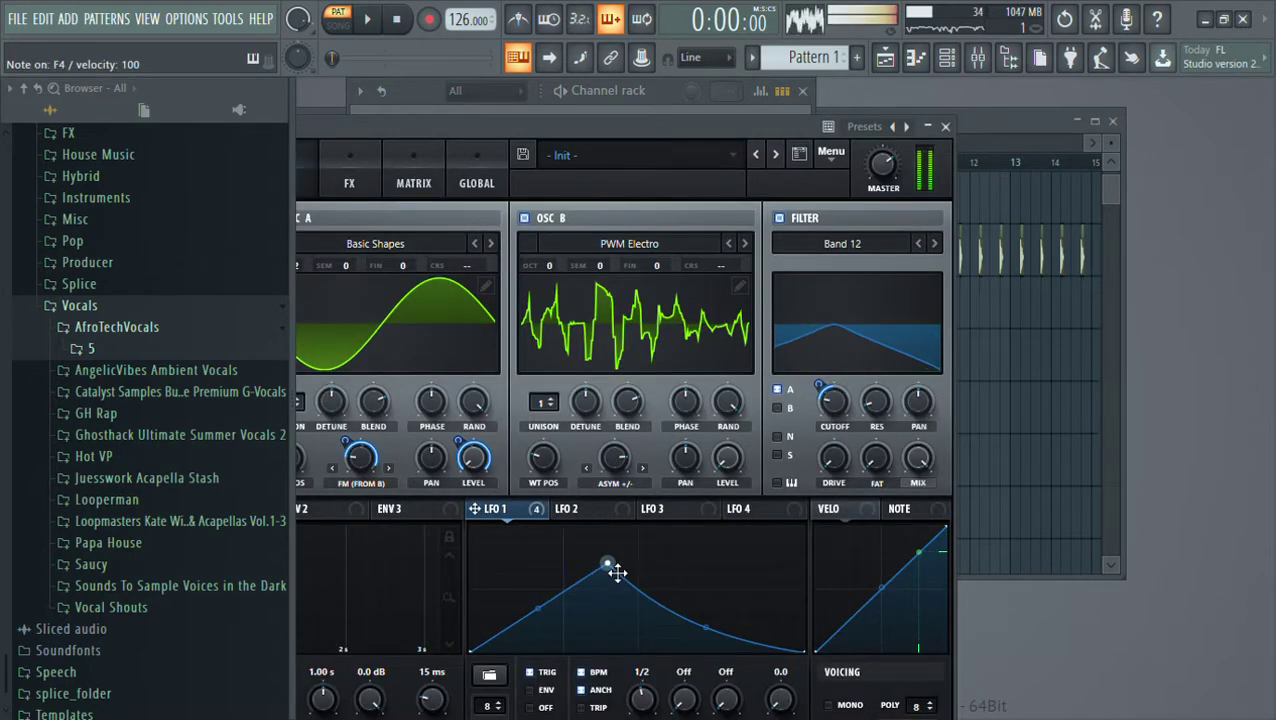
drag(607, 566, 606, 596)
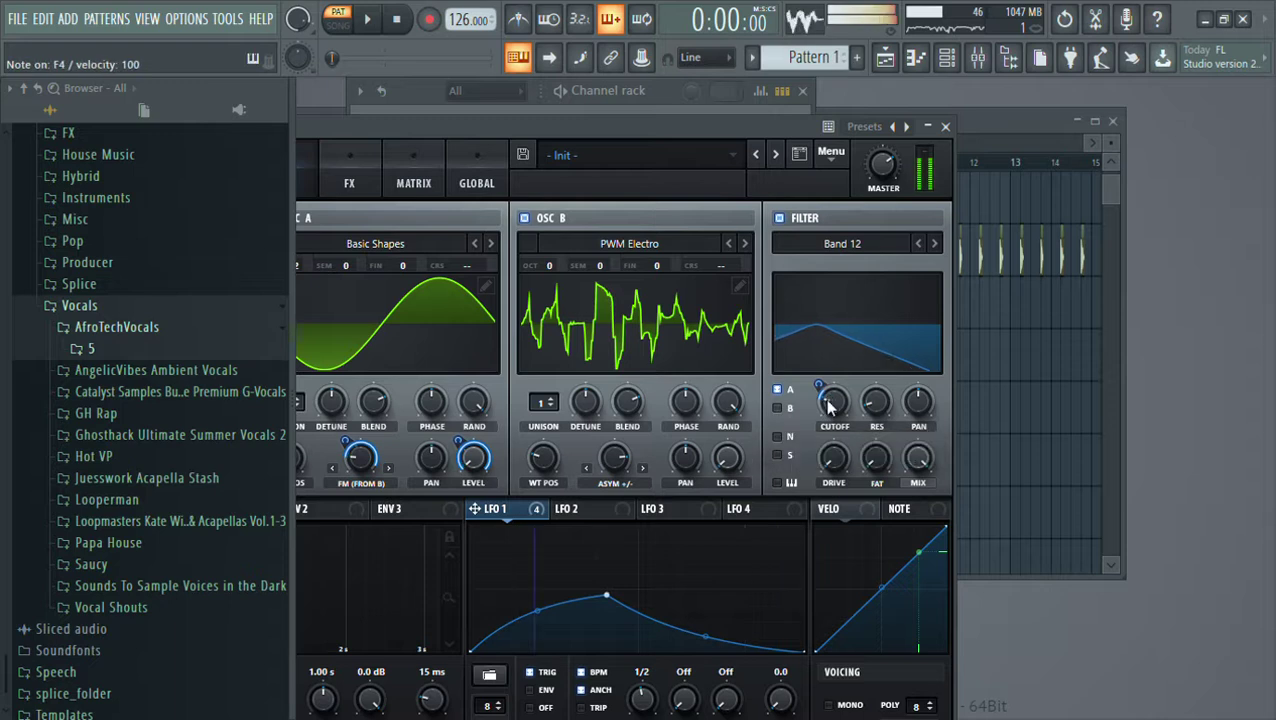
drag(658, 593, 703, 585)
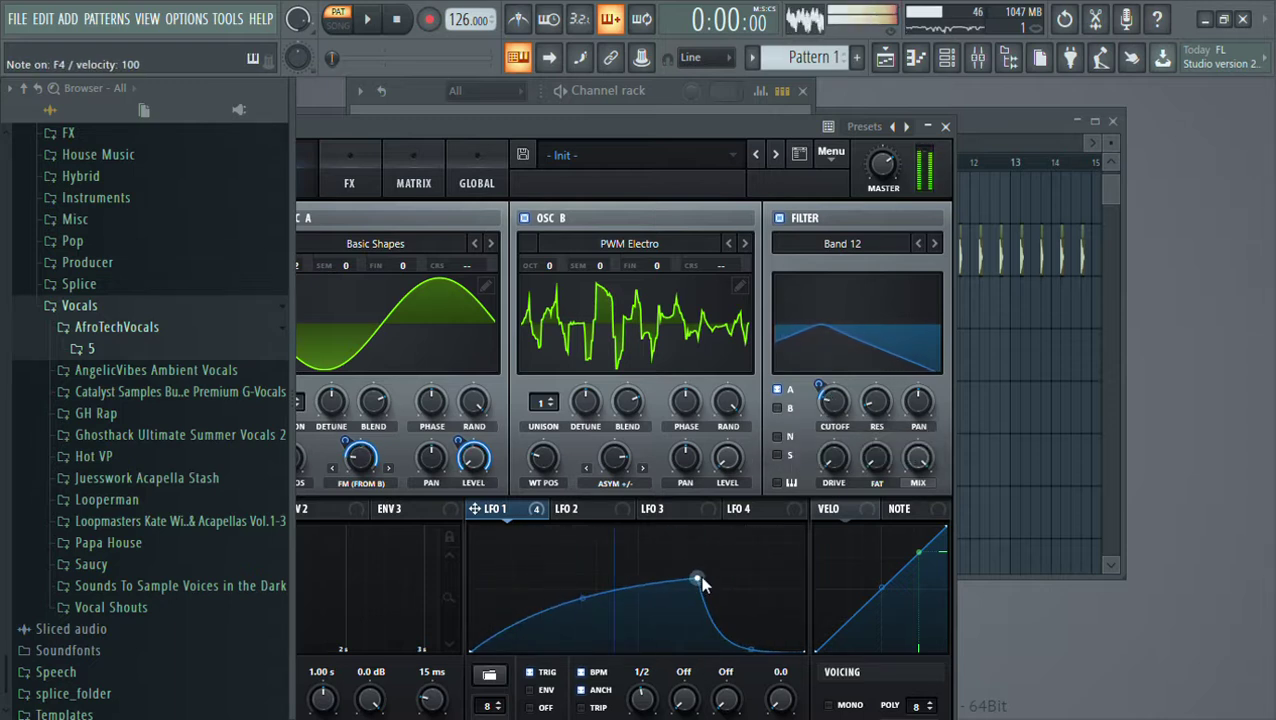
click(945, 130)
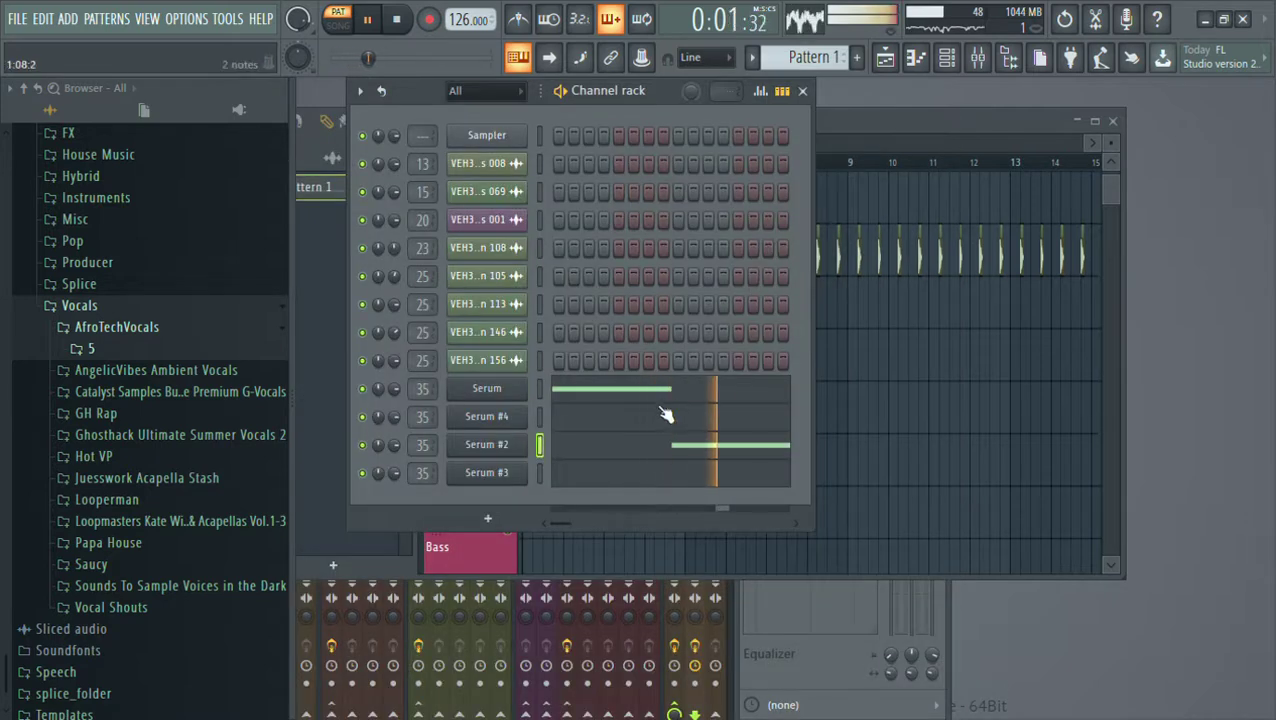
Check Serum #4's piano roll and place a half-bar E4 note at the start of bar 4 in Serum #3's
click(590, 445)
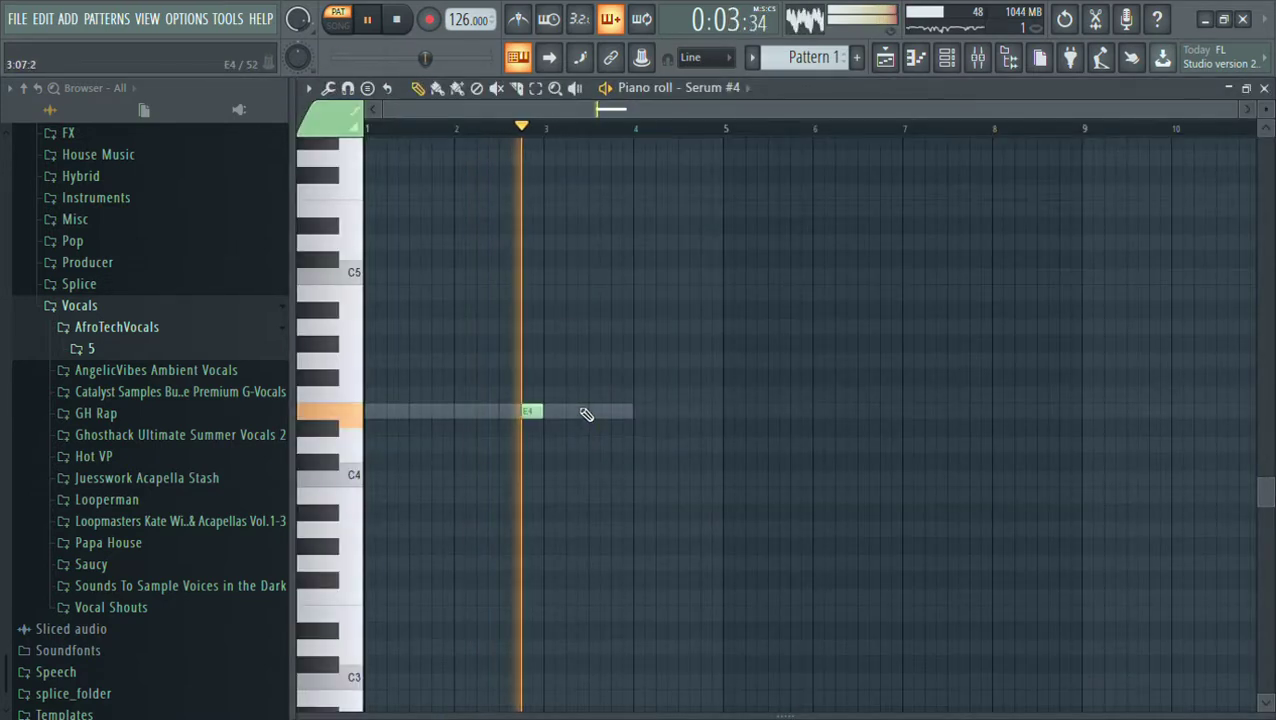
right_click(489, 415)
right_click(489, 415)
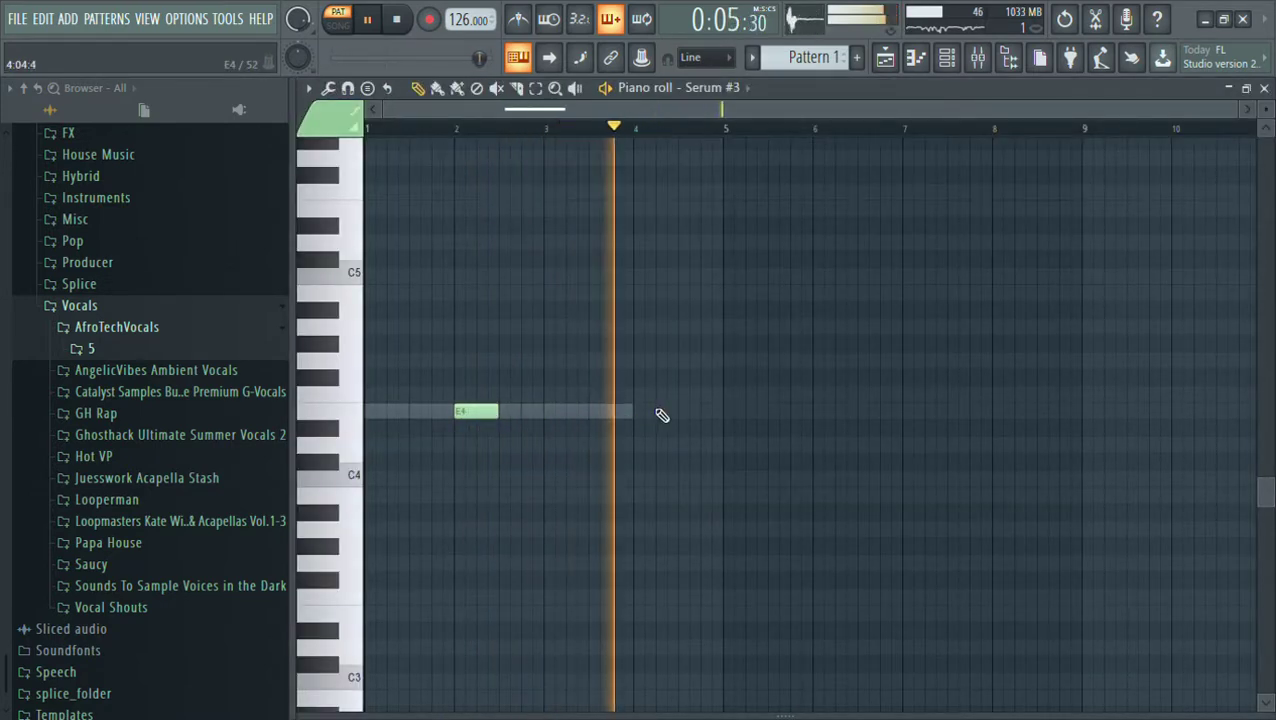
click(648, 411)
key(space)
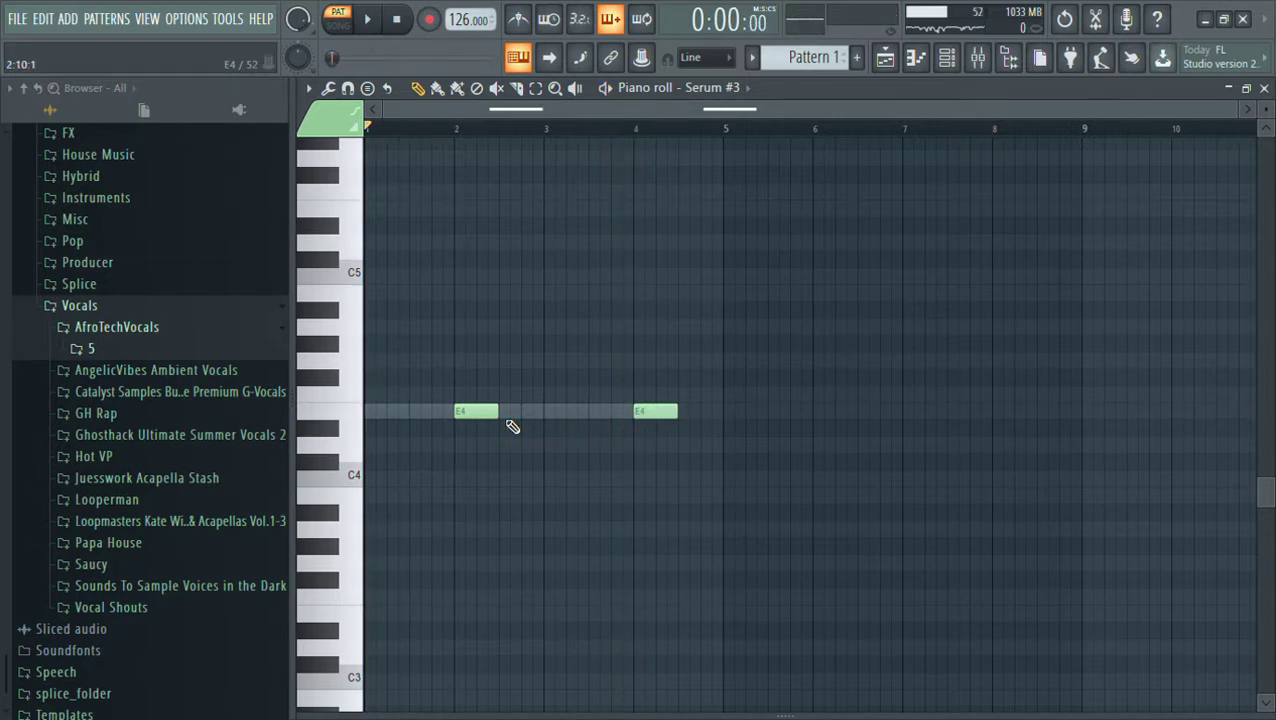
In bar 4, place one-beat F4 notes on beat 3 in Serum #2 and beat 4 in Serum #4, and play the pattern
right_click(510, 418)
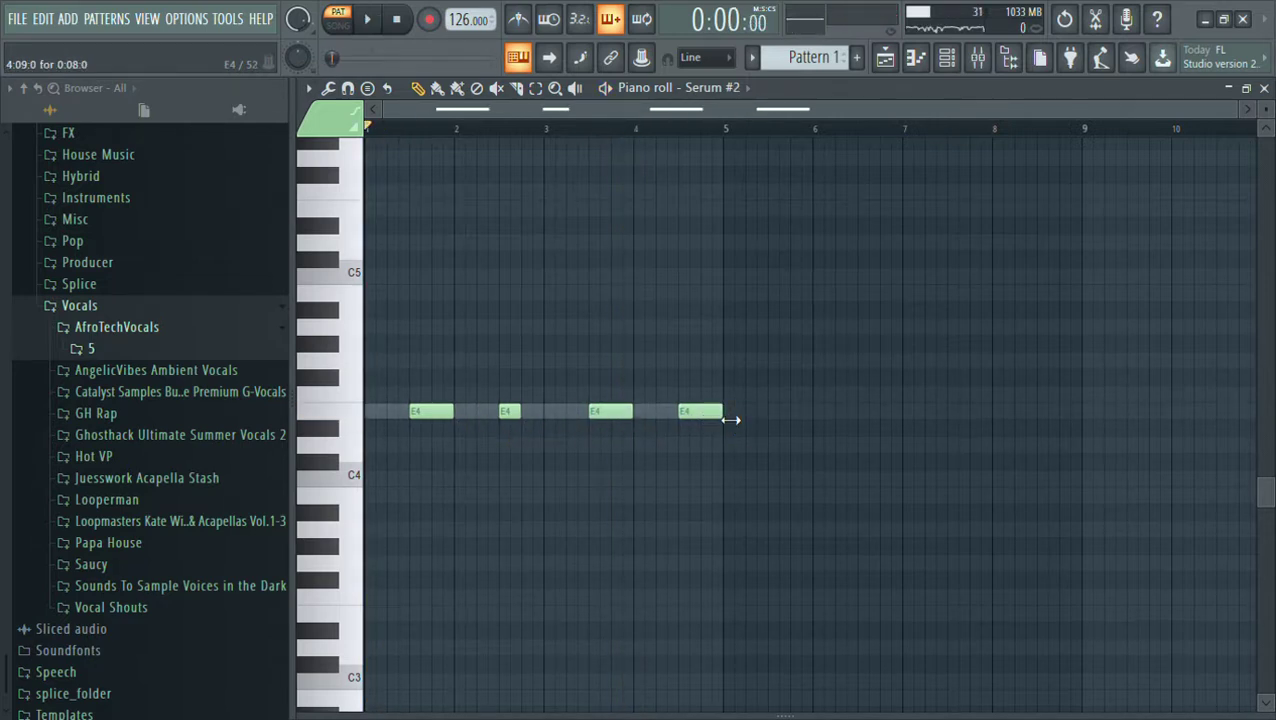
click(697, 396)
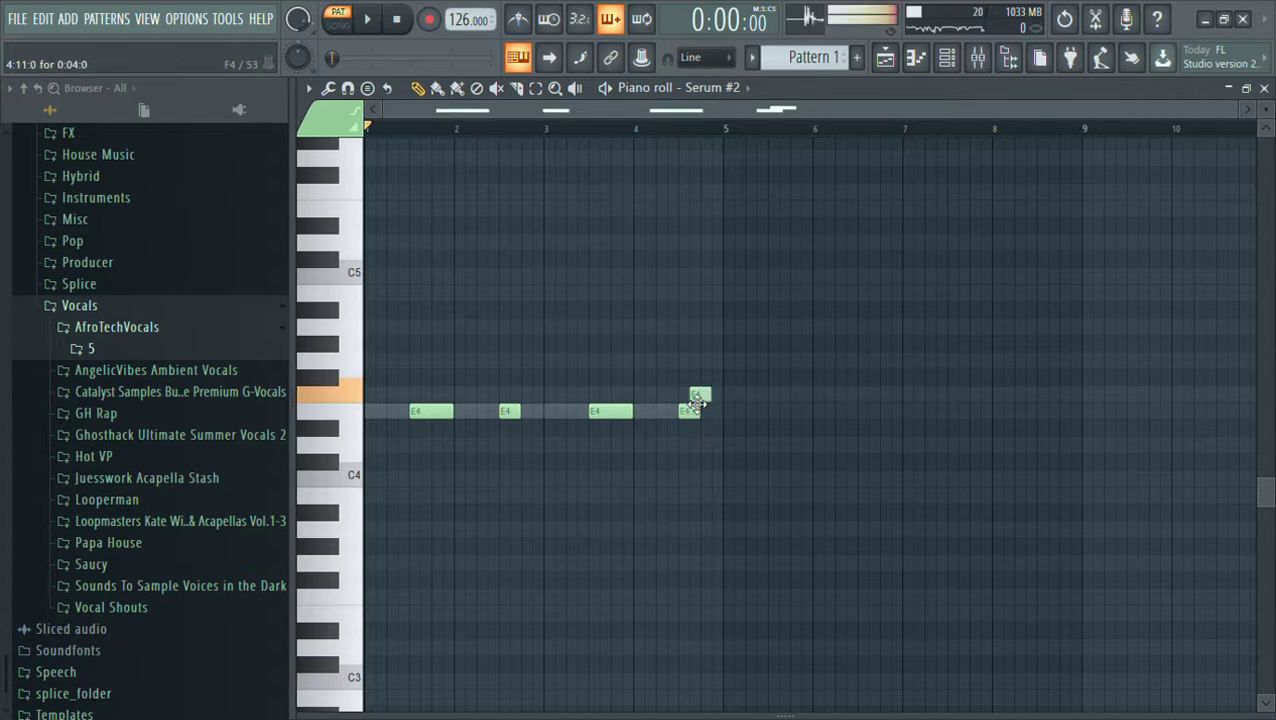
double_click(538, 421)
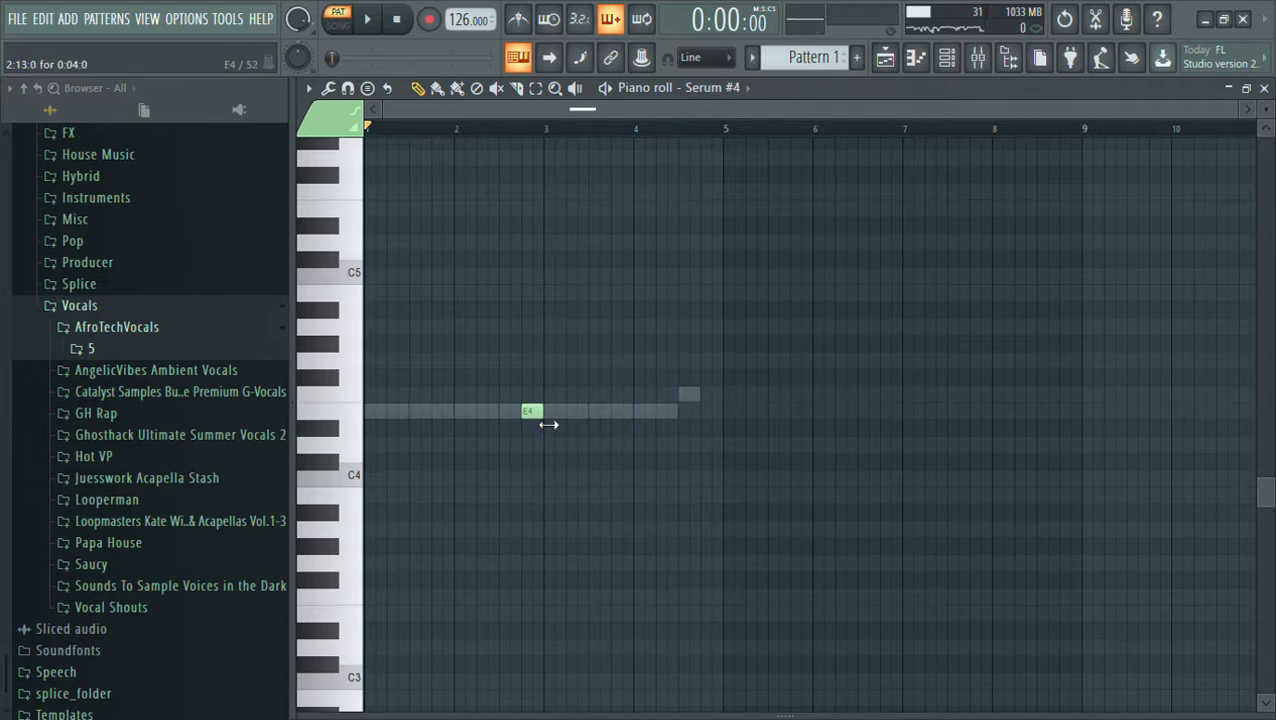
key(space)
click(1246, 88)
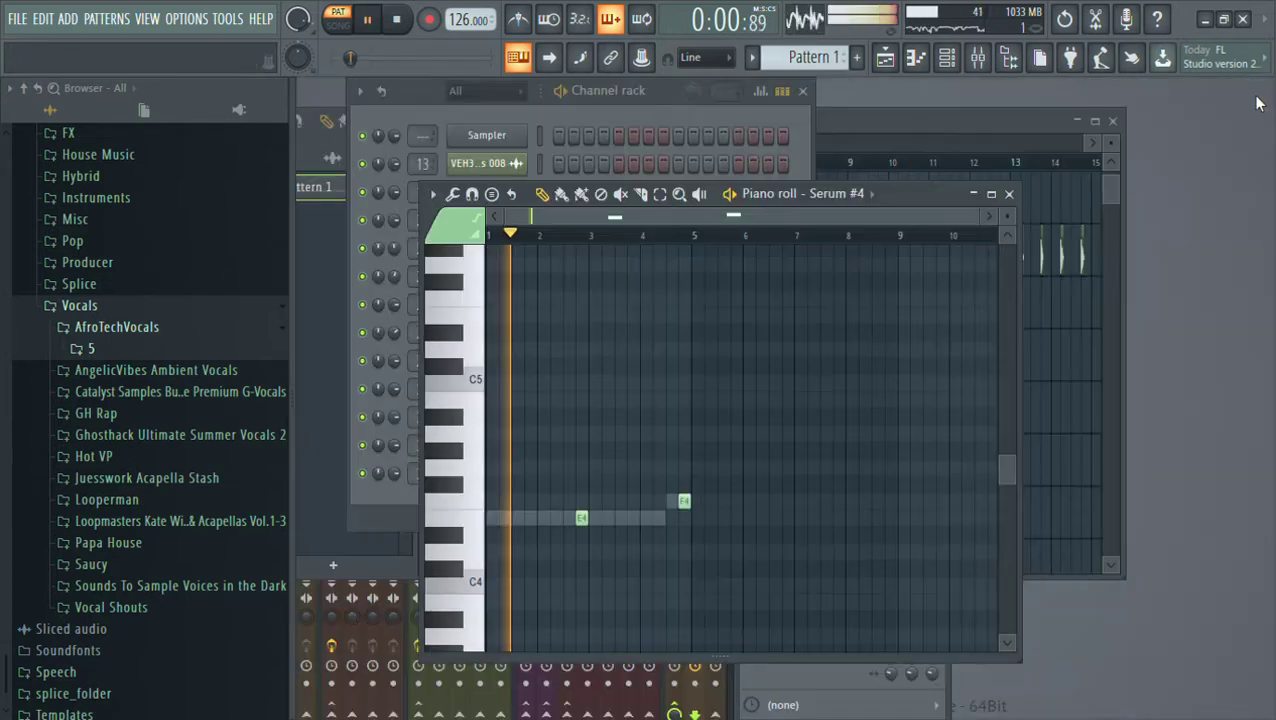
click(1003, 191)
In the playlist, extend the first Pattern 1 clip on the Bass track to four bars and delete the second clip
click(897, 133)
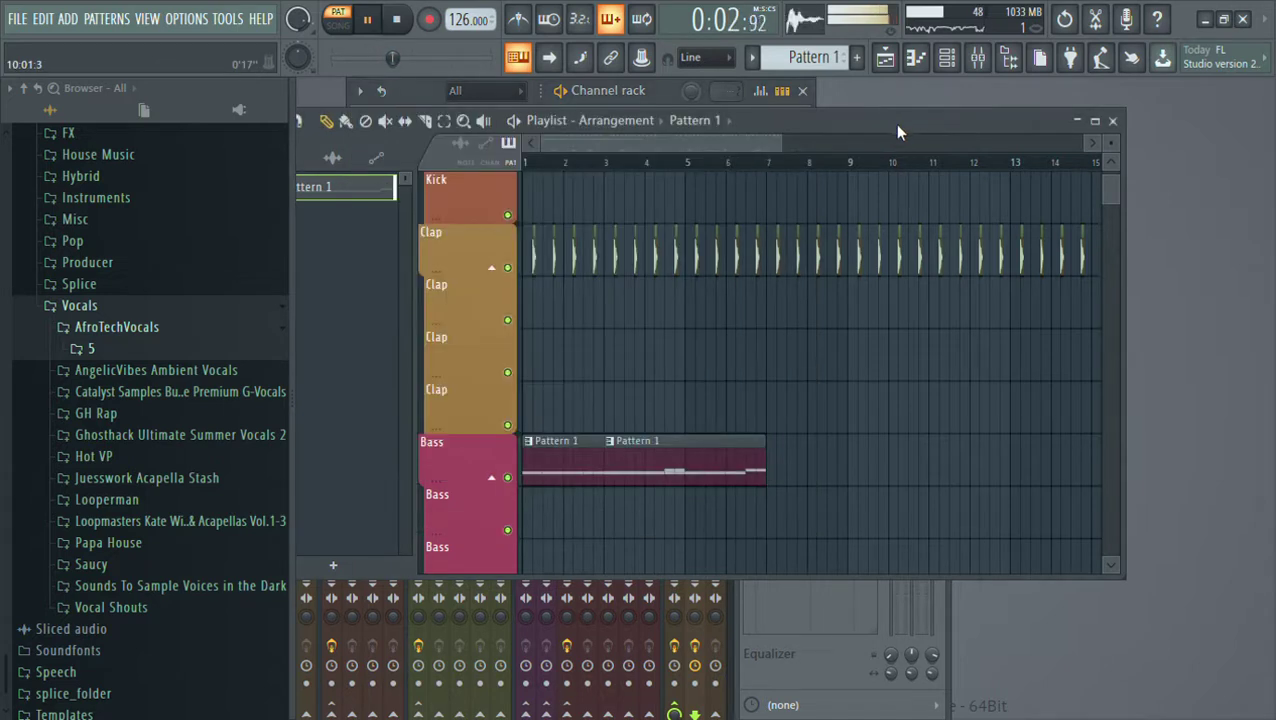
click(704, 485)
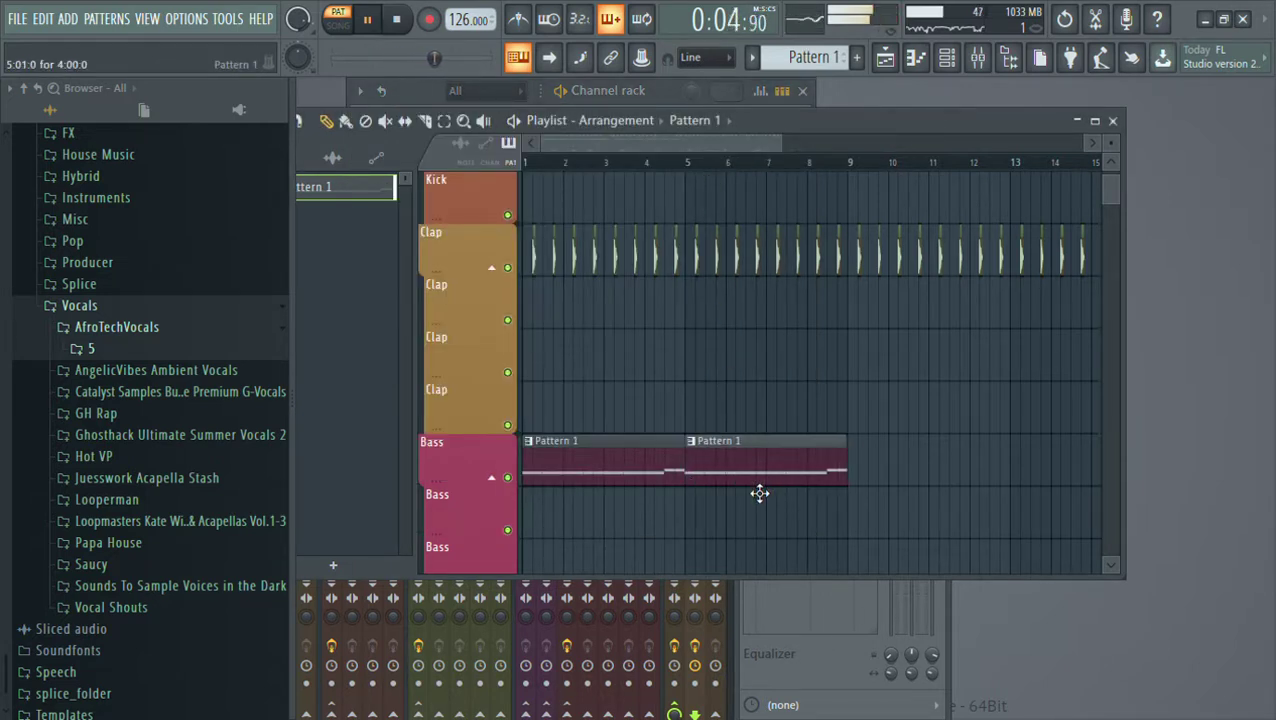
scroll(700, 230, down, 1)
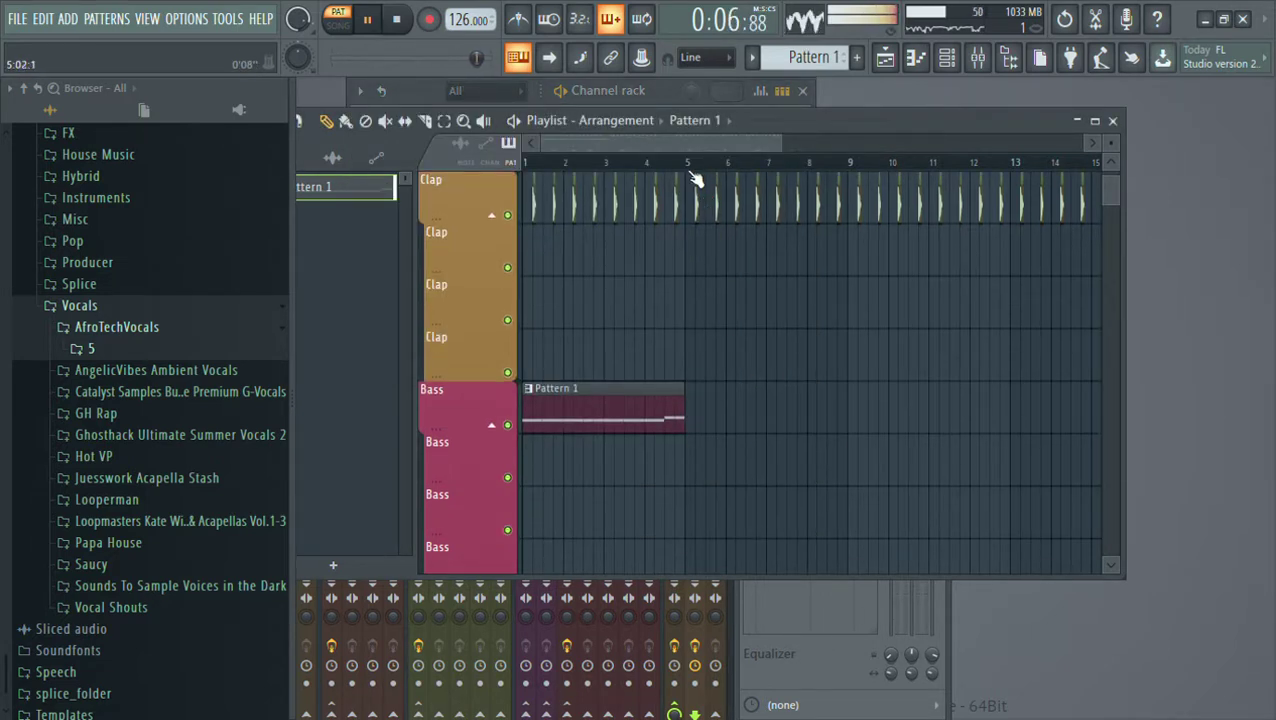
scroll(688, 170, up, 3)
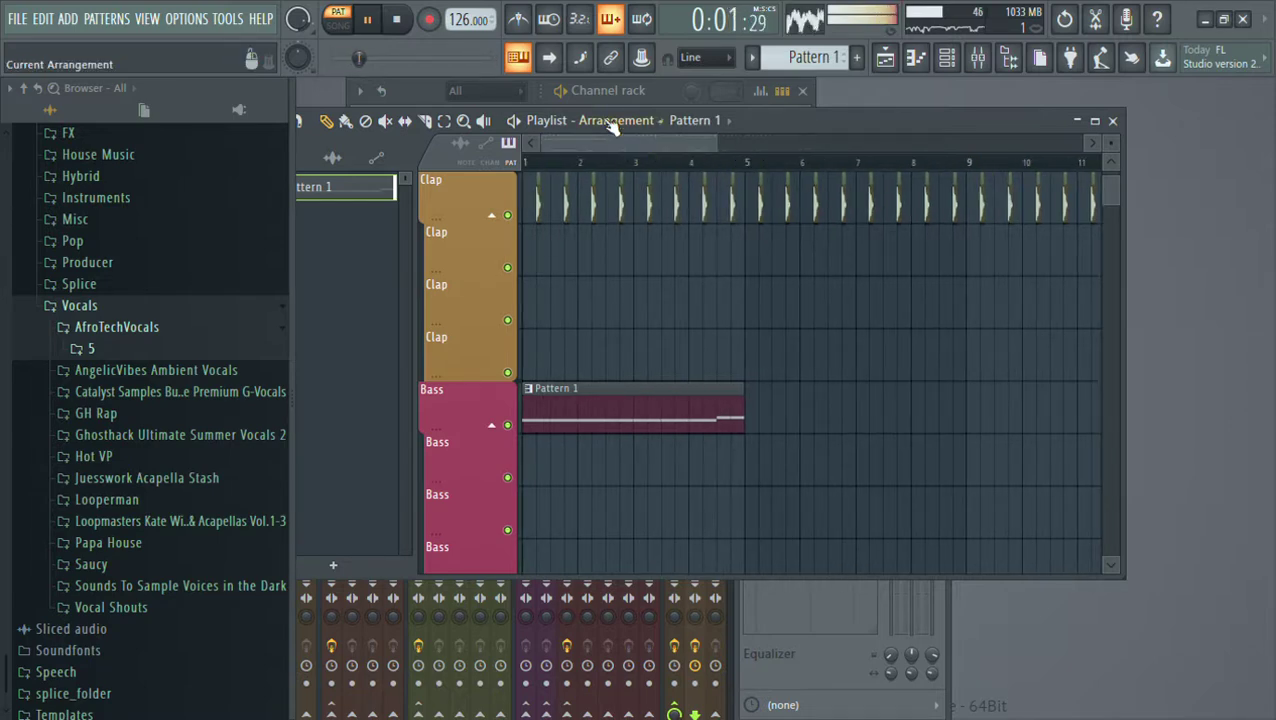
Check the Serum and Serum #4 plugins from the channel rack and return to the playlist
click(589, 92)
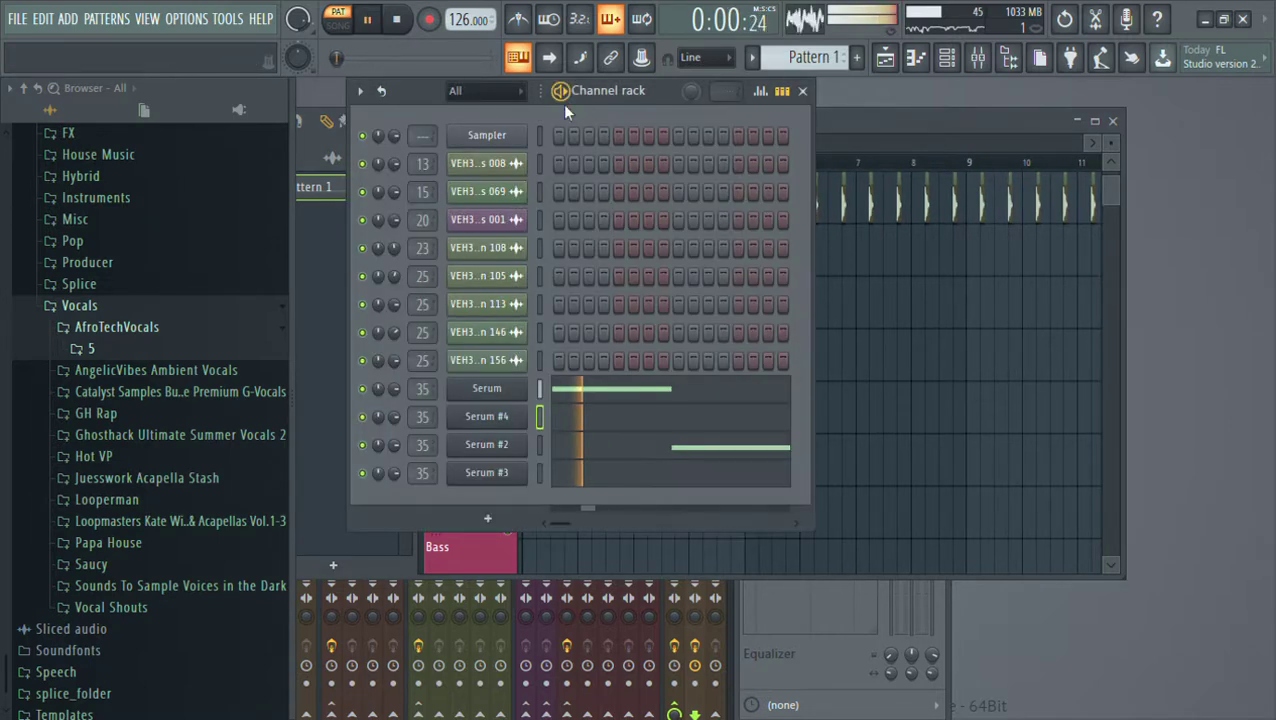
click(520, 390)
click(515, 390)
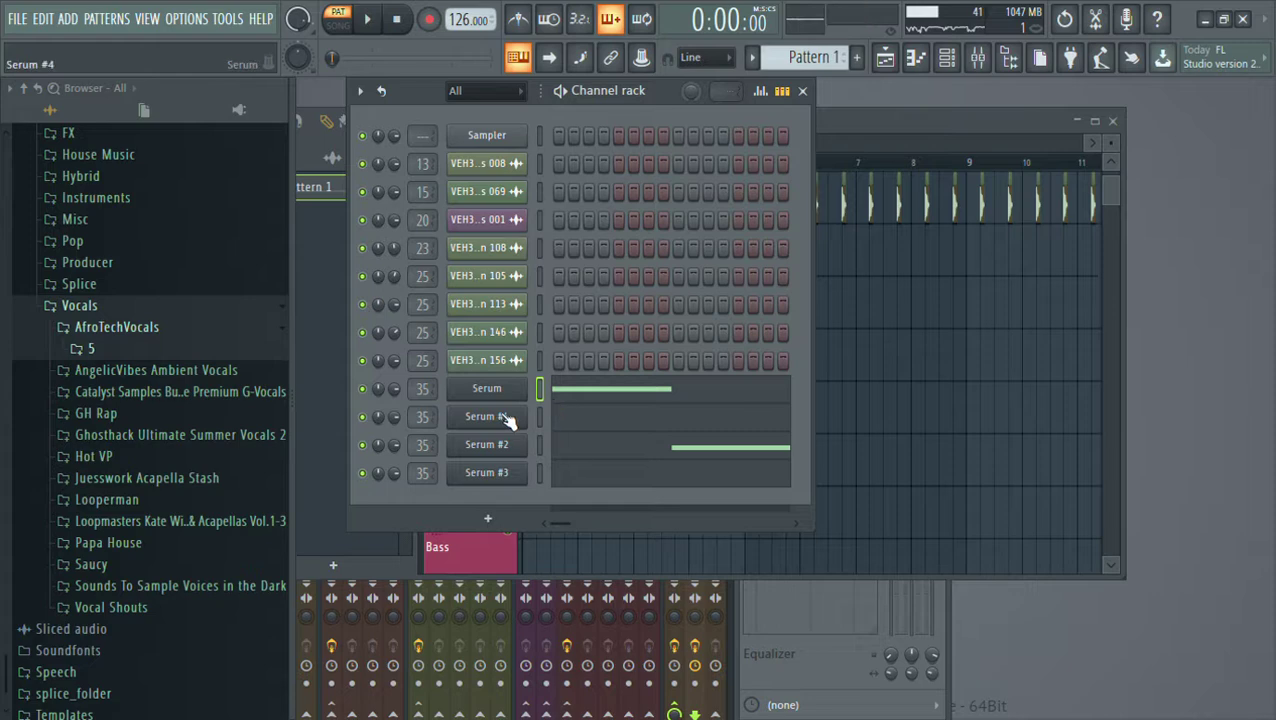
click(508, 420)
click(963, 177)
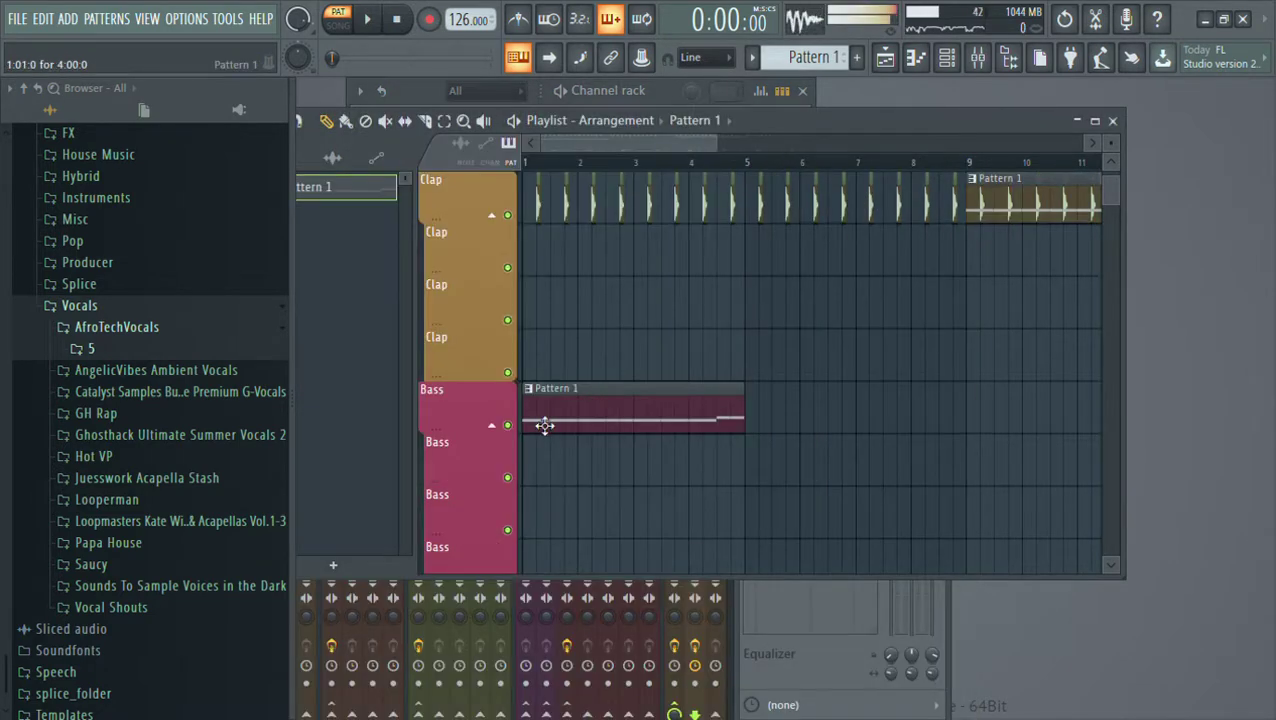
Play the arrangement in song mode, remove the stray Pattern 1 clip from the Clap track, and move the Bass clip to bar 9
key(l)
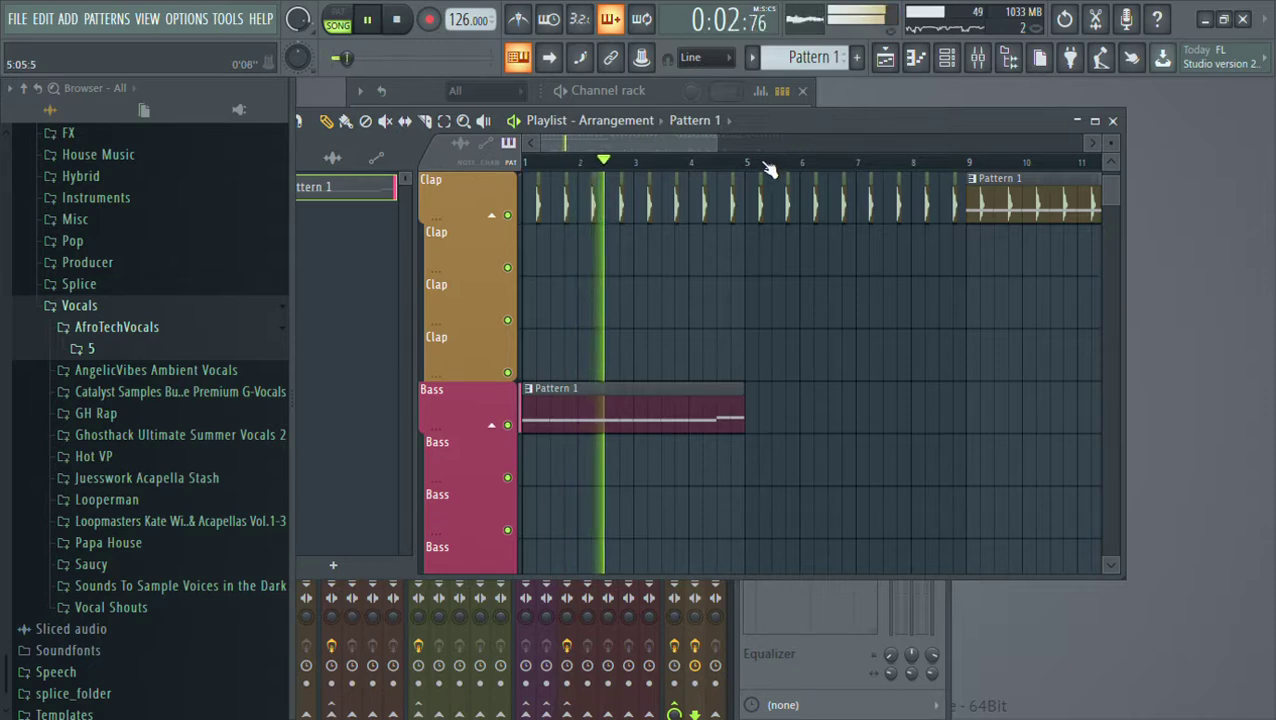
scroll(765, 167, down, 4)
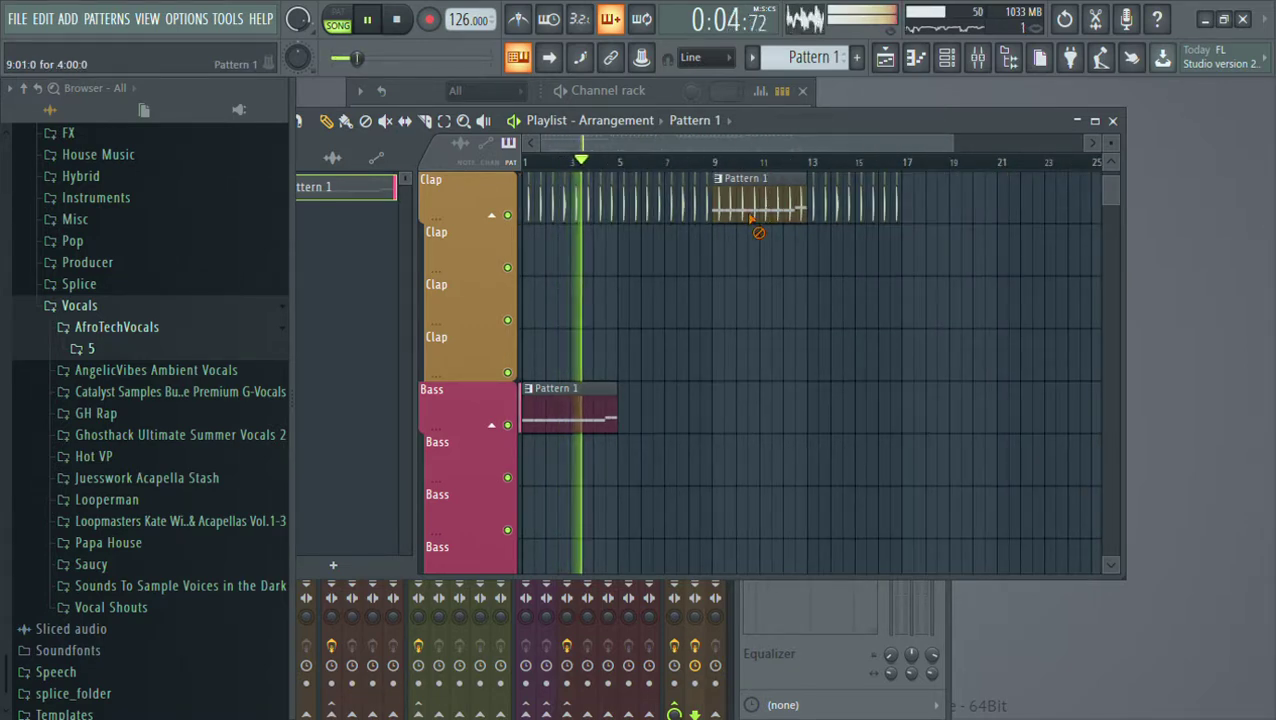
scroll(700, 335, down, 6)
scroll(698, 322, down, 5)
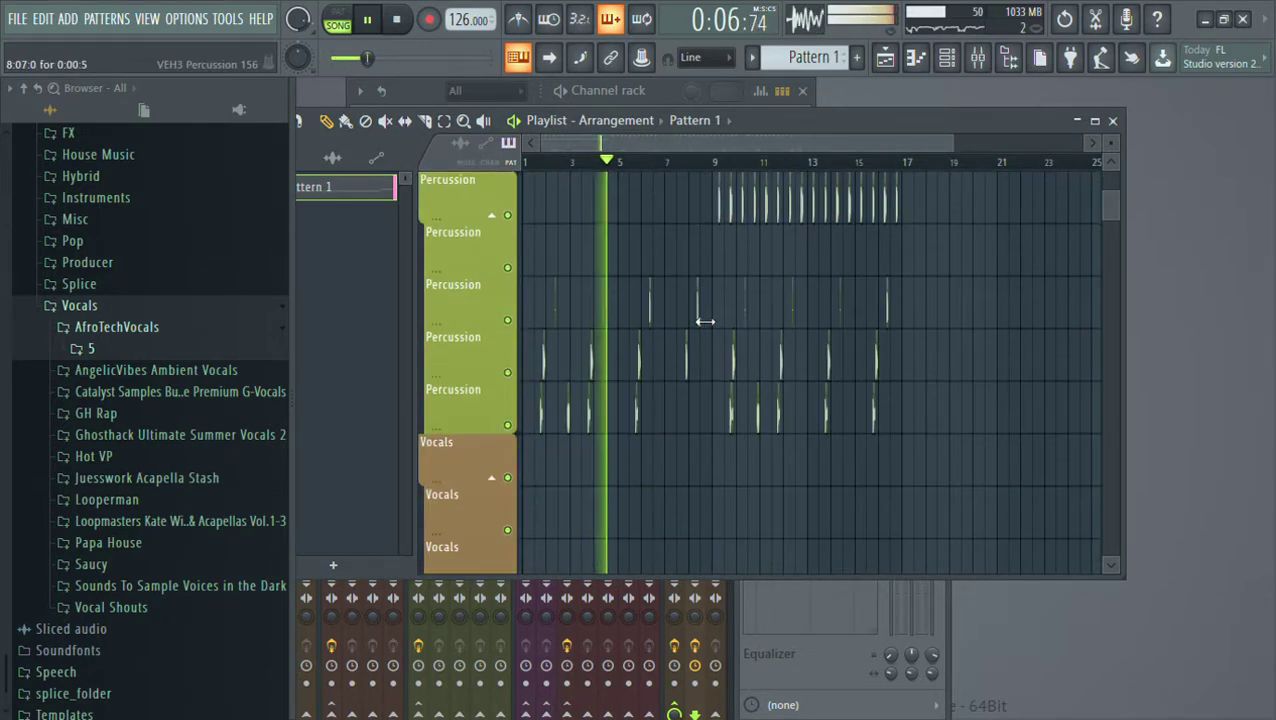
scroll(698, 322, up, 10)
key(space)
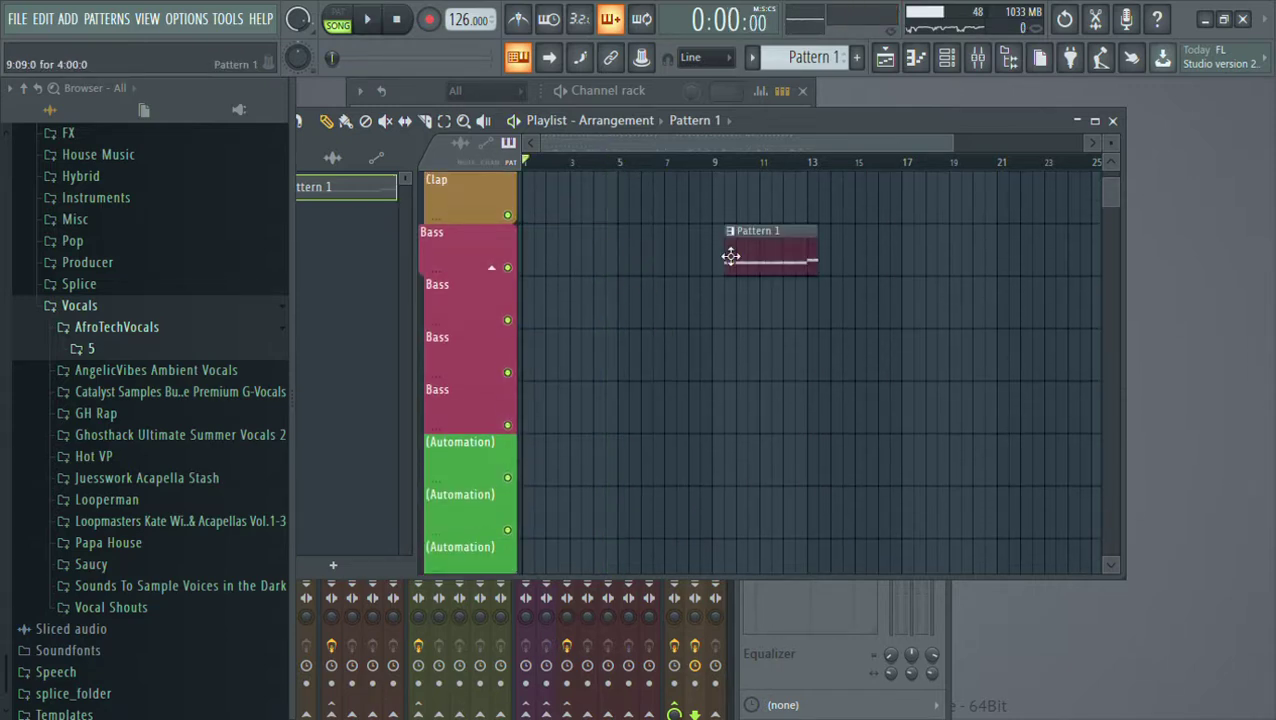
Play the song from bar 9 and lower the Bass Bus fader slightly in the mixer
click(714, 162)
key(space)
key(F9)
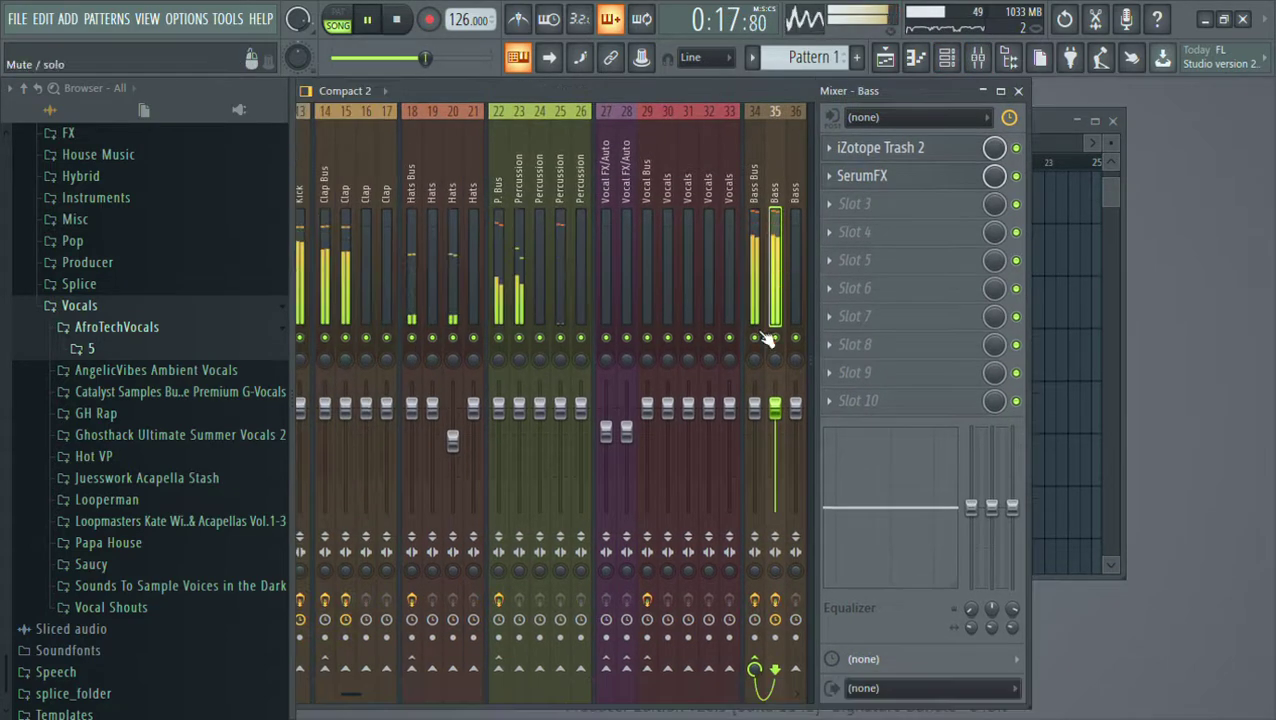
click(755, 260)
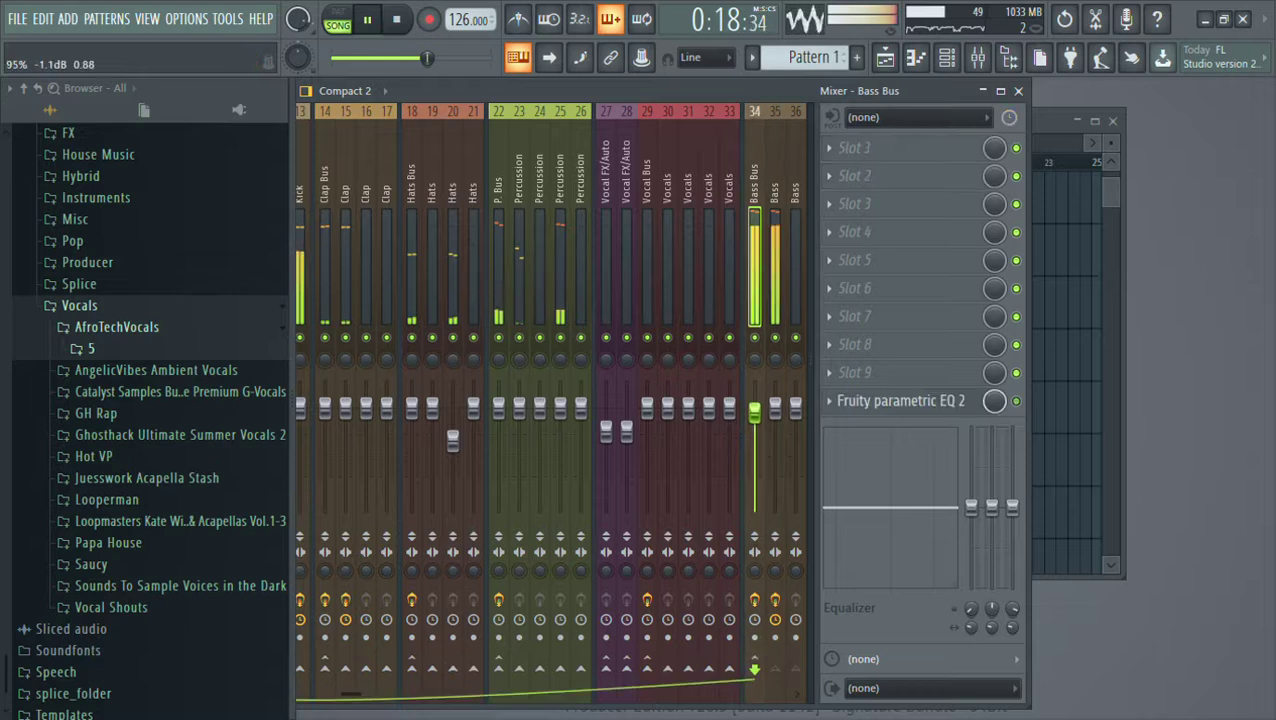
drag(755, 423, 755, 423)
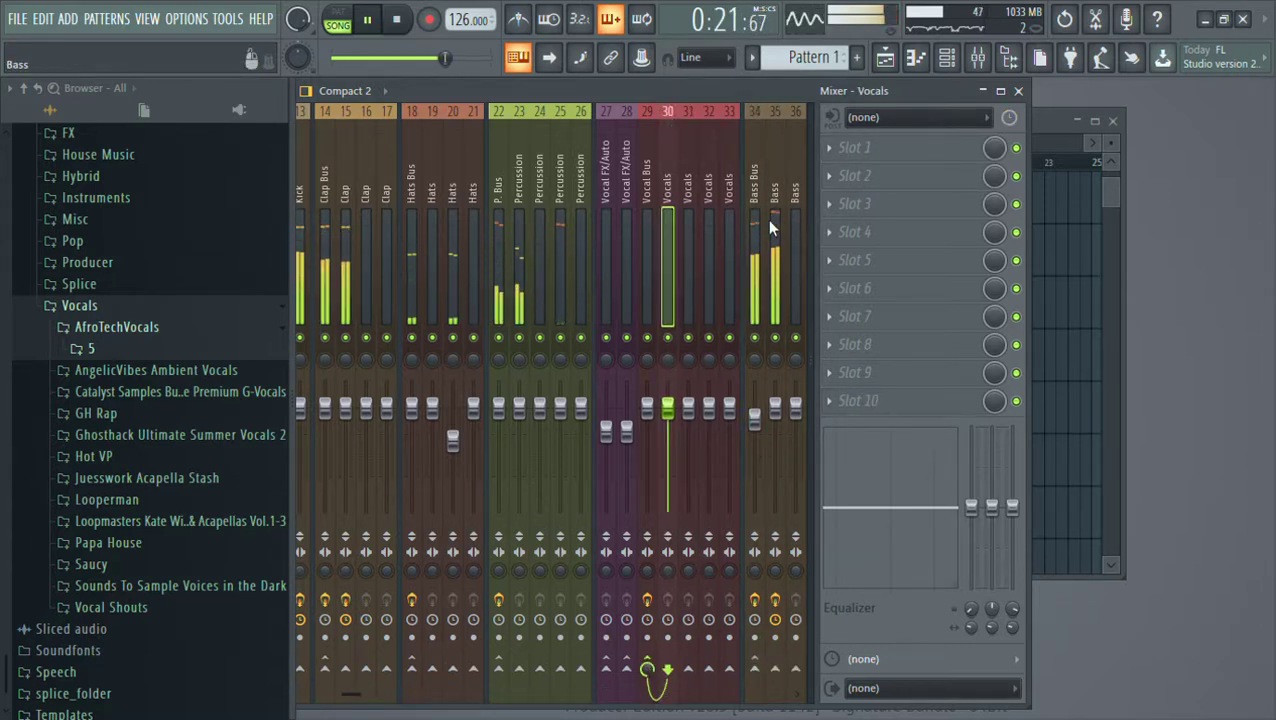
key(space)
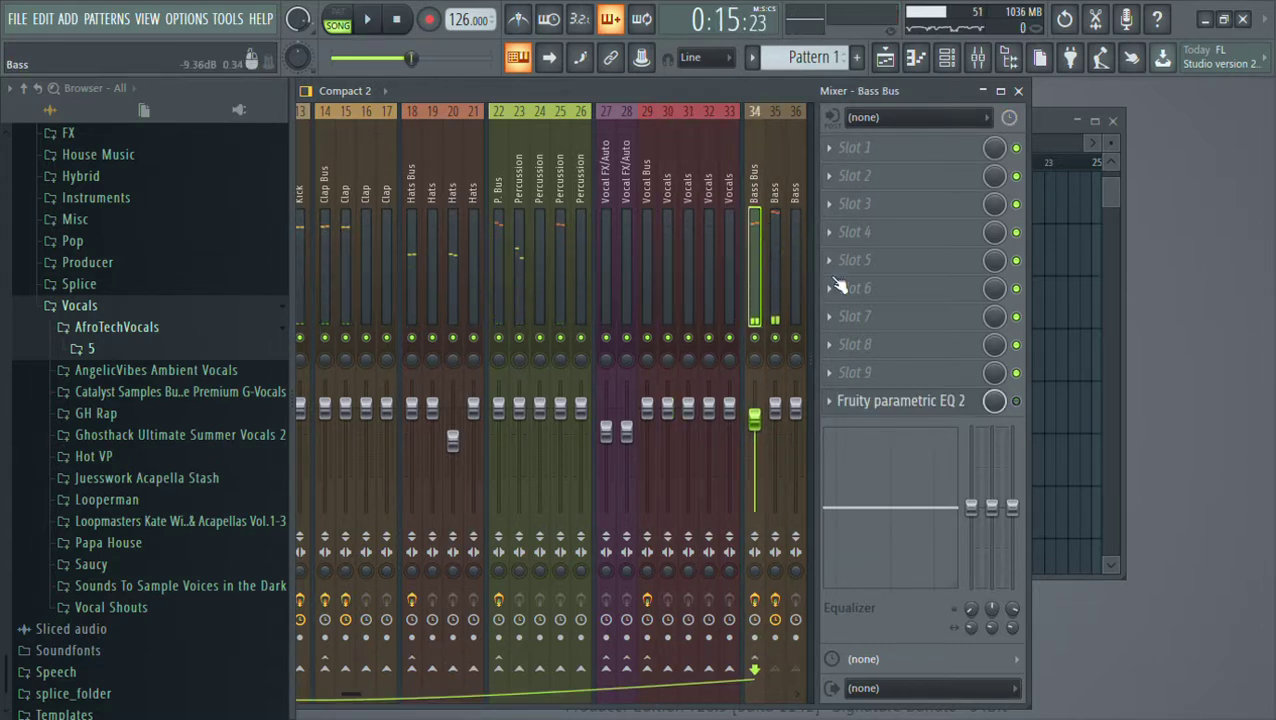
Open SerumFX on the Bass mixer track, look through its pages, and enable the Filter effect below the compressor
click(776, 300)
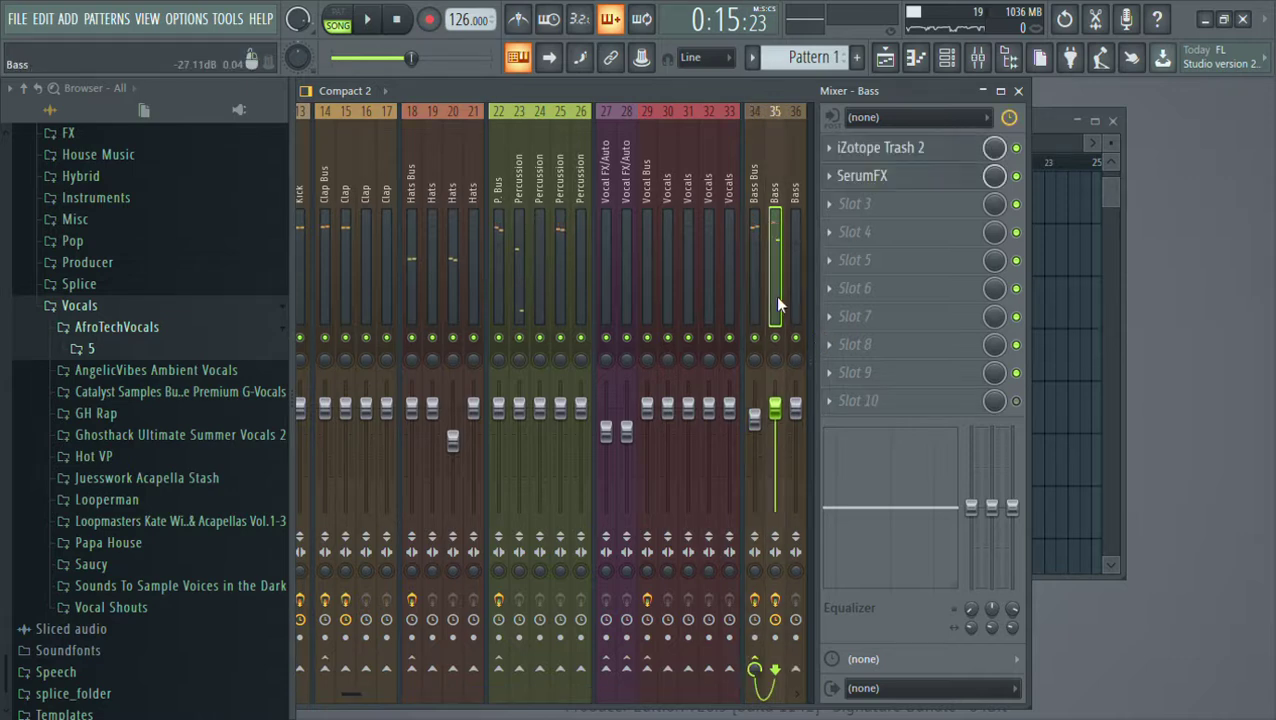
click(885, 175)
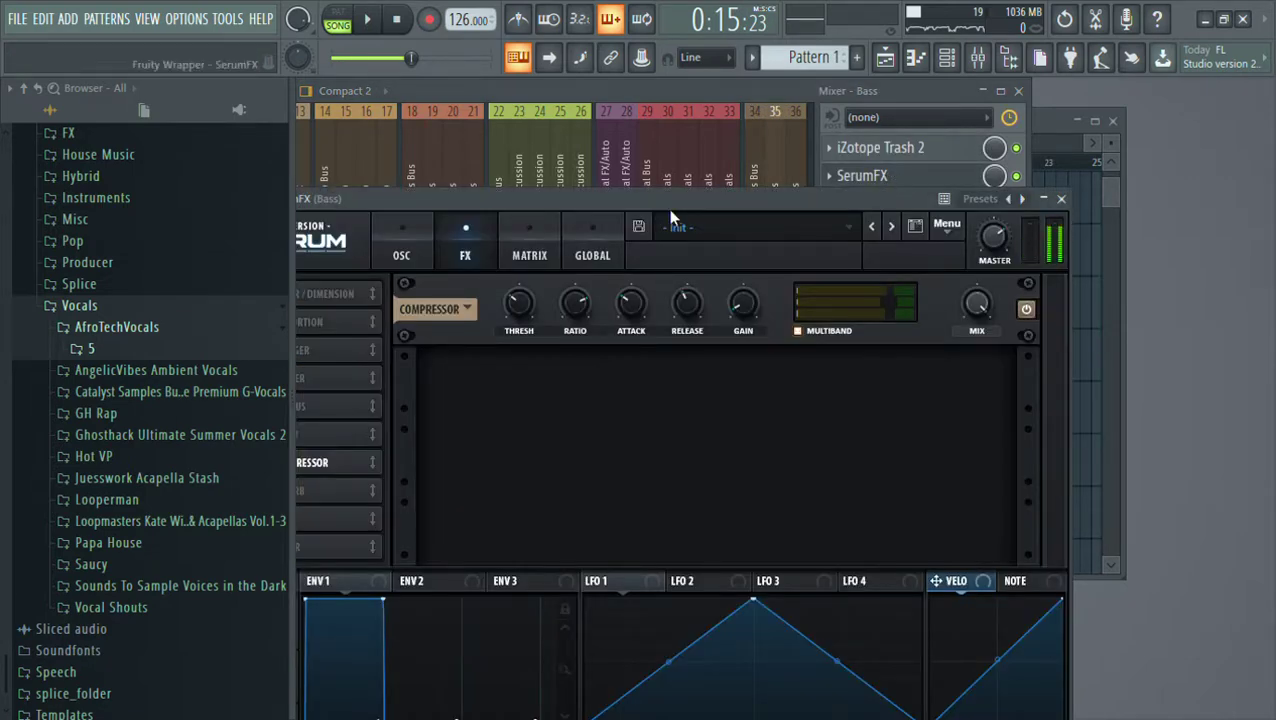
click(593, 232)
click(422, 228)
click(529, 240)
click(408, 235)
drag(433, 196, 547, 136)
click(619, 174)
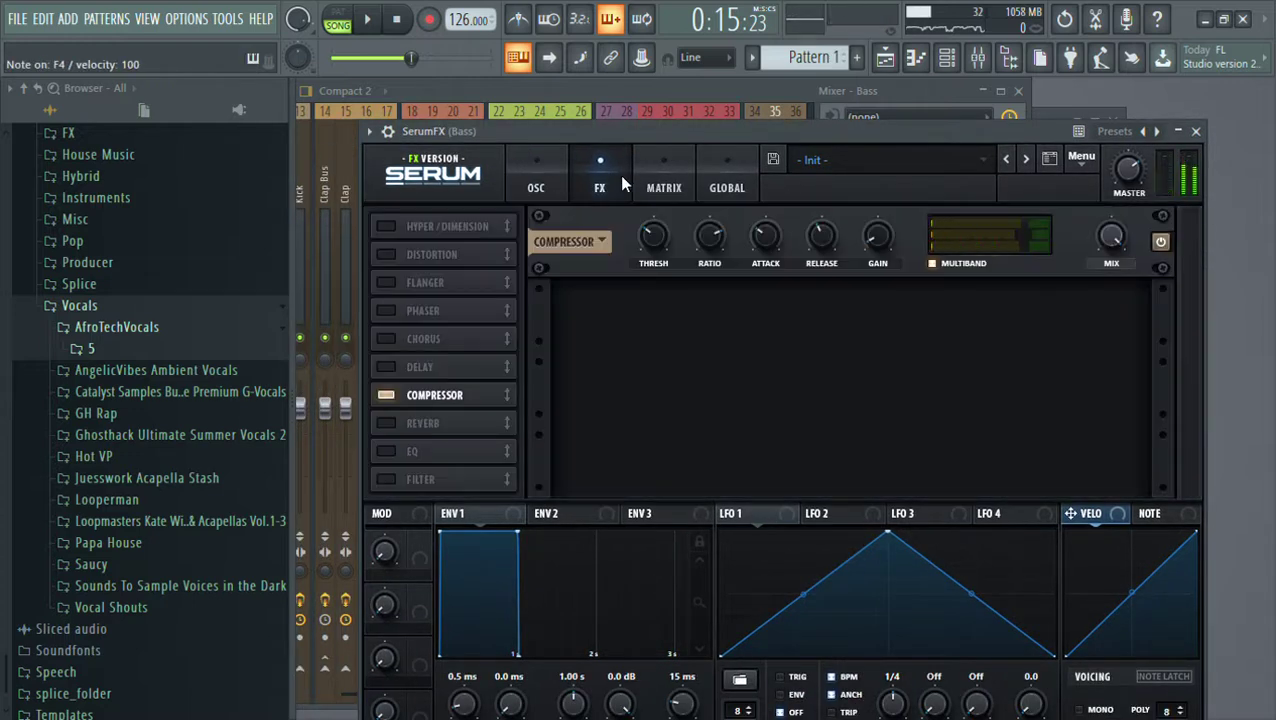
click(400, 479)
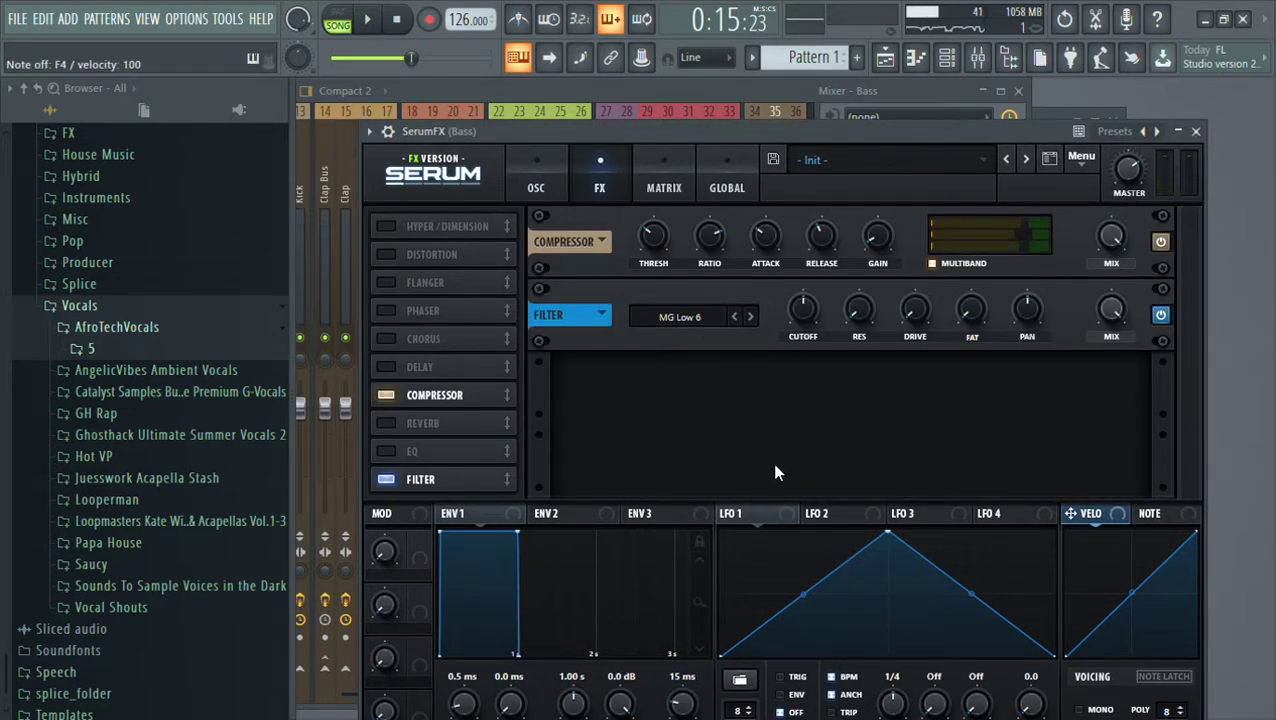
Set the SerumFX filter type to Reverb and sweep its cutoff between 16 Hz and 13290 Hz for automation
mouse_move(803, 309)
mouse_down()
mouse_move(832, 238)
mouse_move(786, 388)
mouse_move(798, 296)
mouse_up()
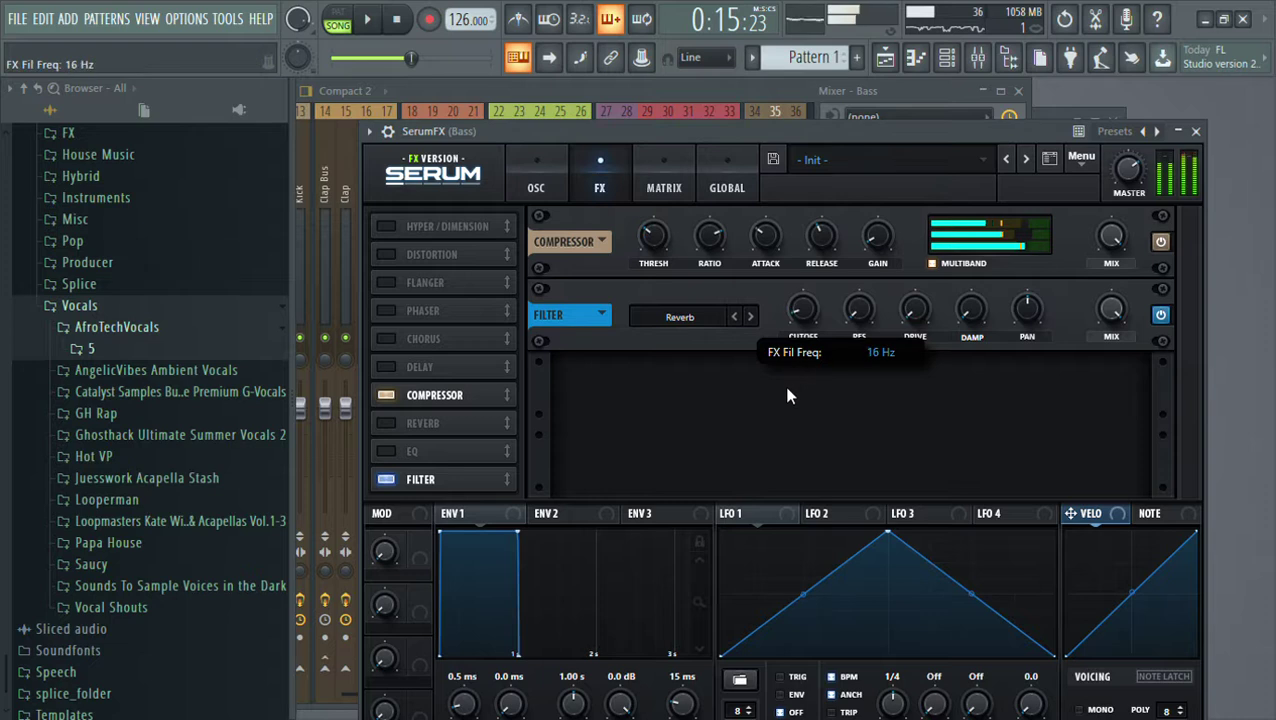
click(645, 58)
drag(795, 413, 770, 573)
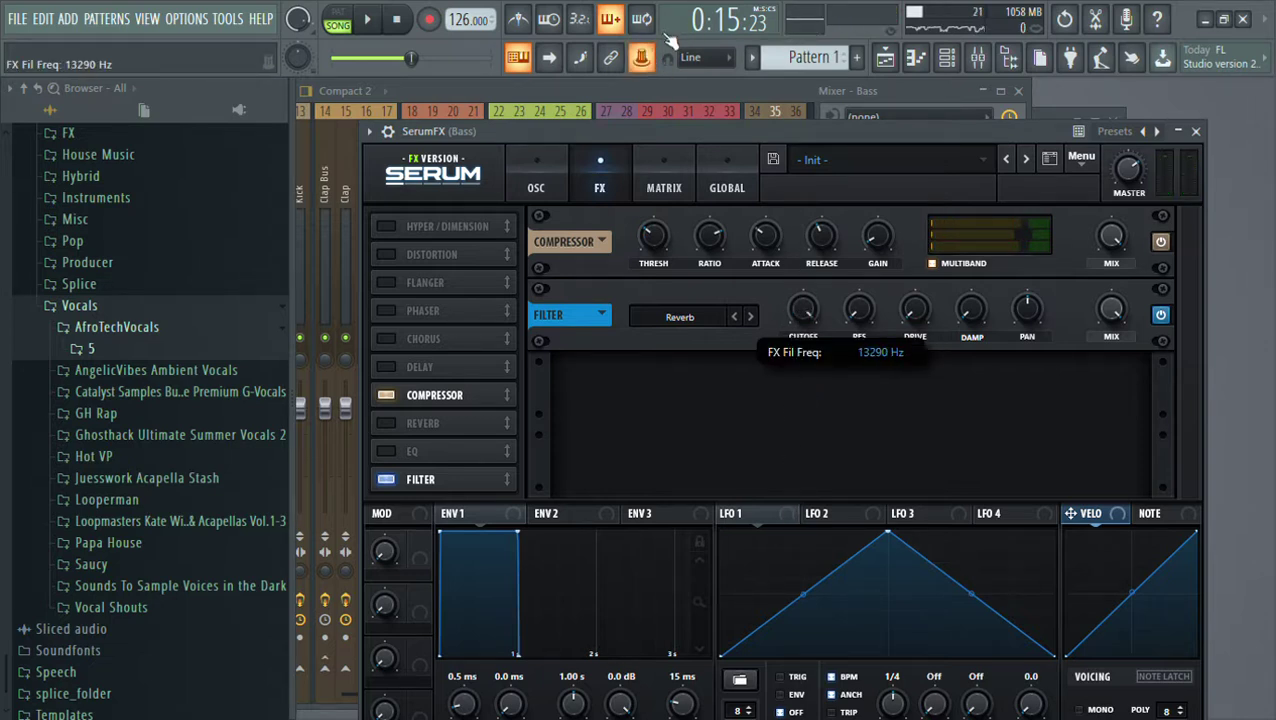
Shorten the filter cutoff automation clip to one bar, move it to the first Automation track, and put a unique clone at bar 9
click(885, 57)
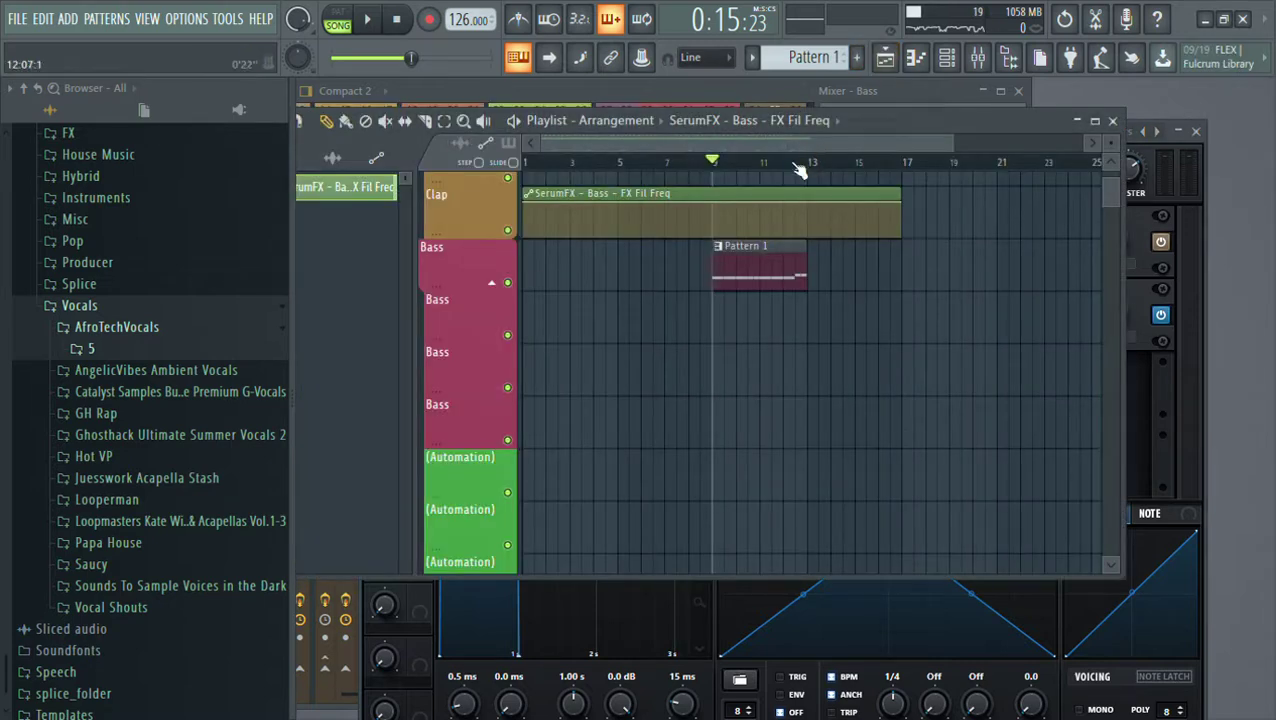
scroll(797, 210, down, 2)
drag(818, 210, 558, 220)
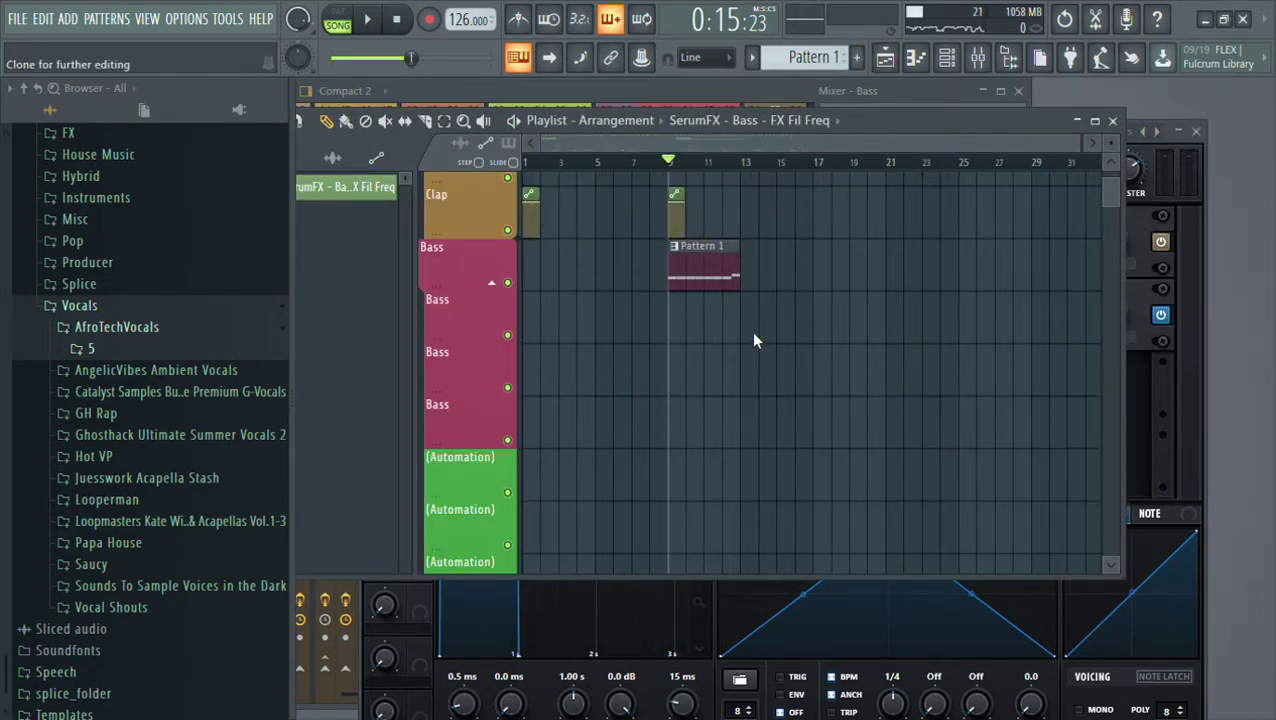
click(753, 334)
right_click(526, 208)
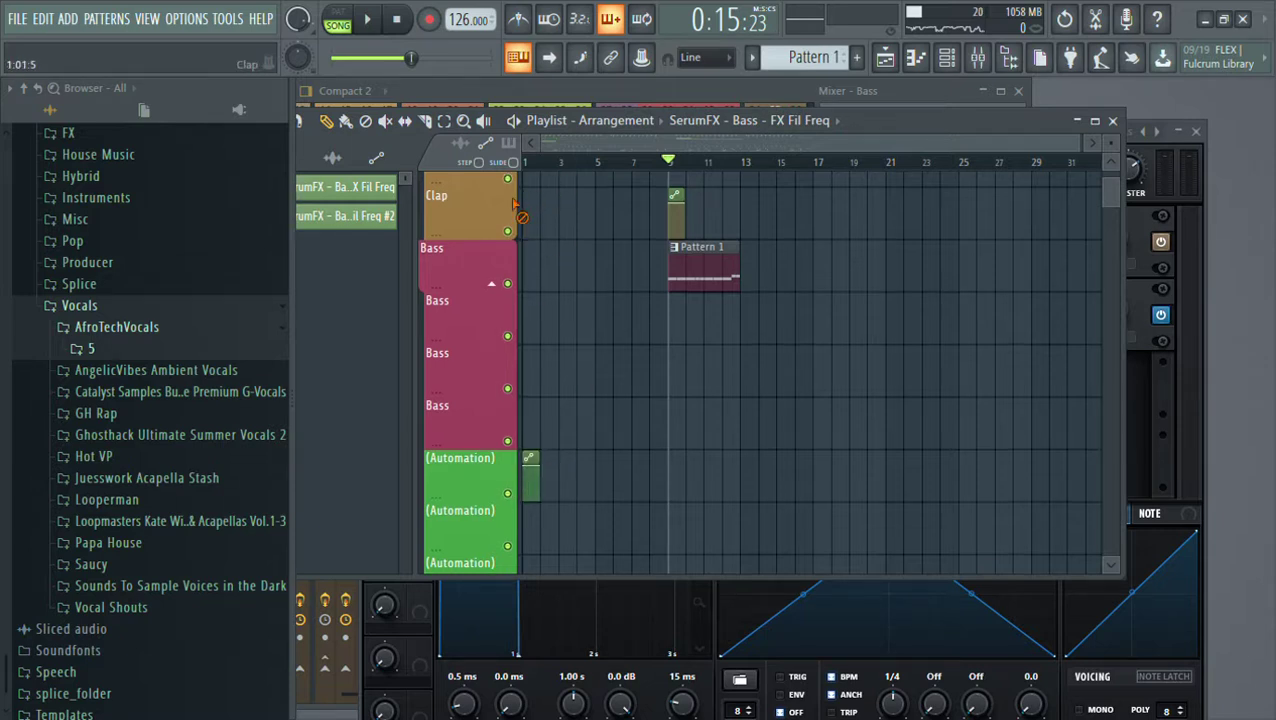
drag(692, 317, 681, 473)
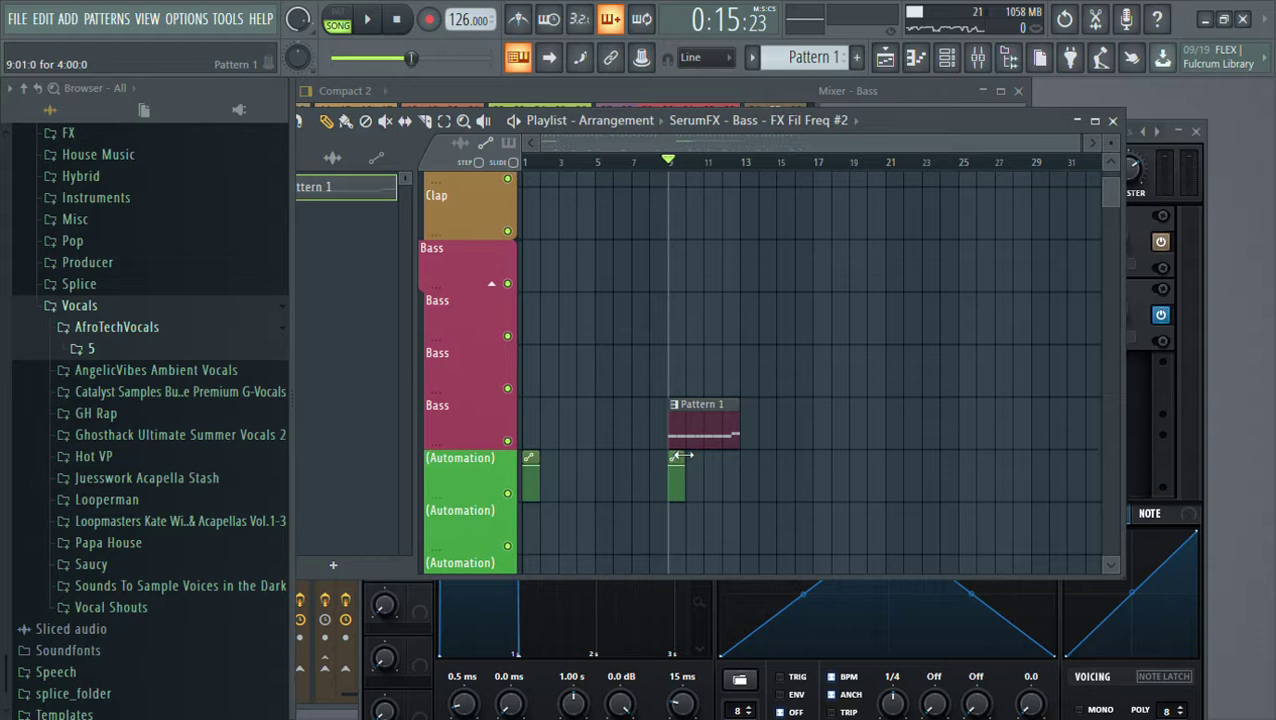
Shape the bar 9 cutoff automation clip as a rising ramp and shorten it to about a quarter bar
scroll(681, 450, up, 4)
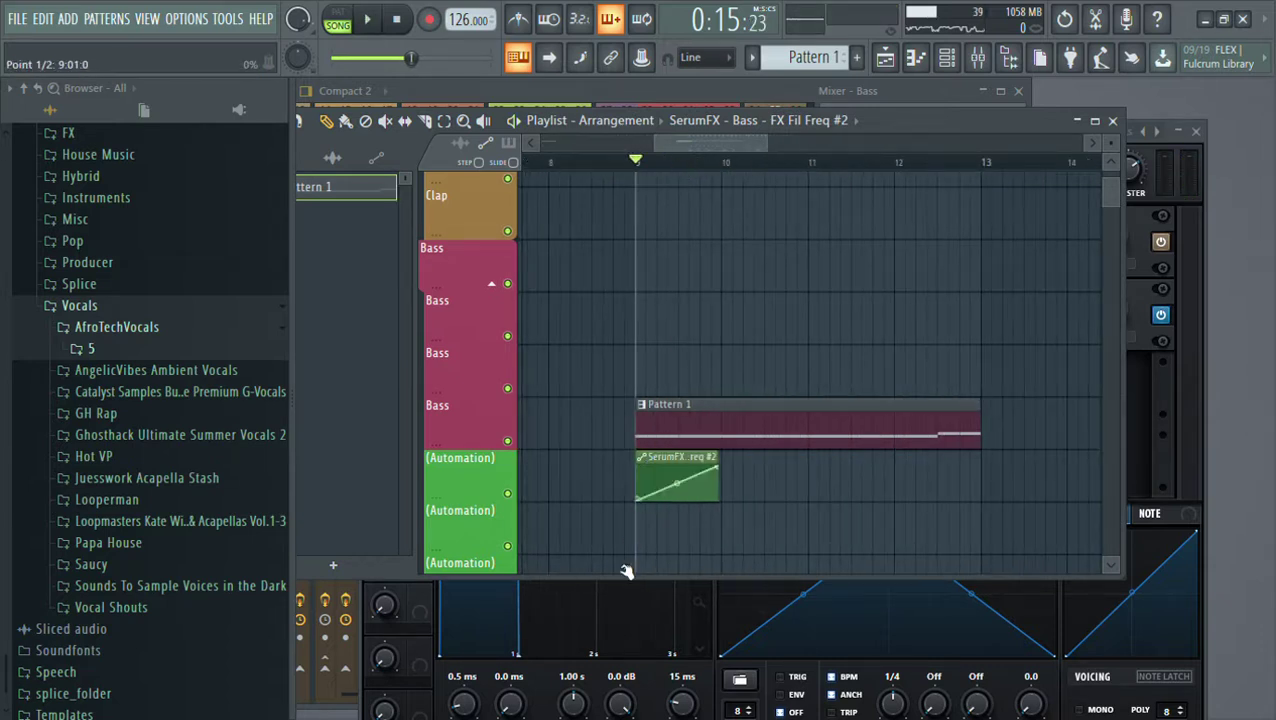
drag(718, 478, 649, 484)
key(space)
key(space)
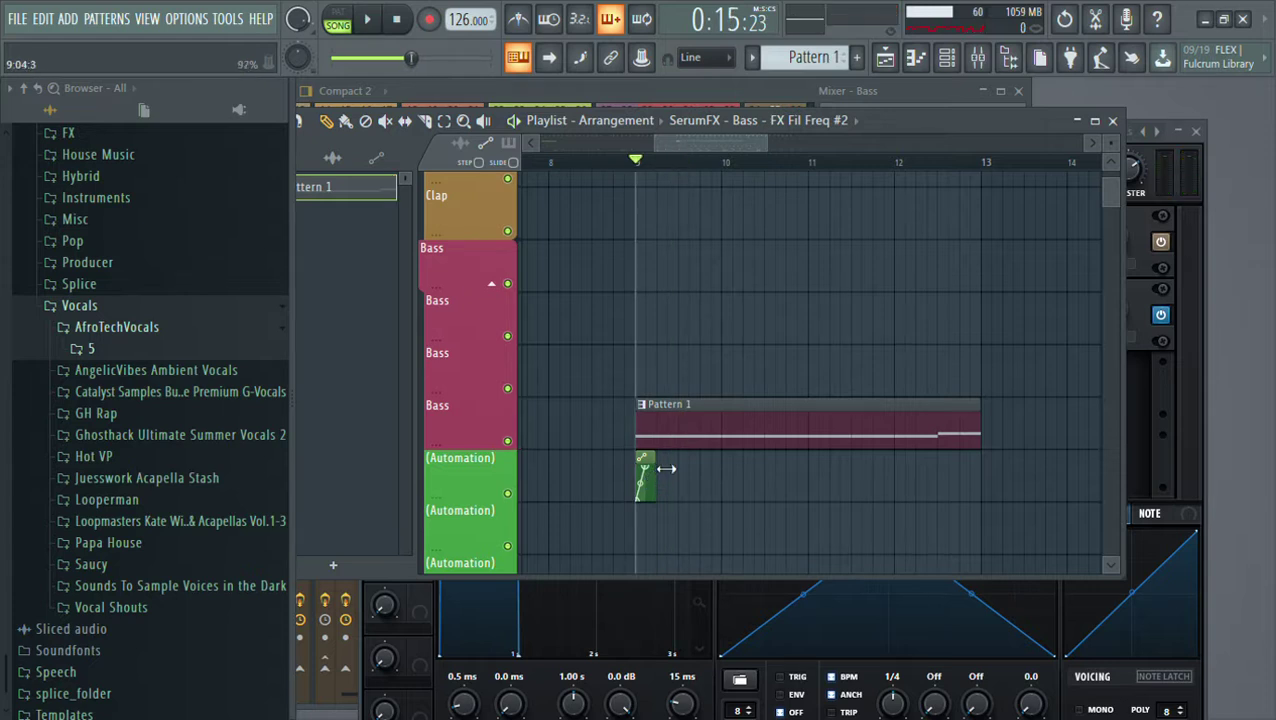
Place a copy of the rising automation clip in the middle of bar 9 and discard the extra copy just before bar 10
key(space)
click(683, 478)
click(718, 481)
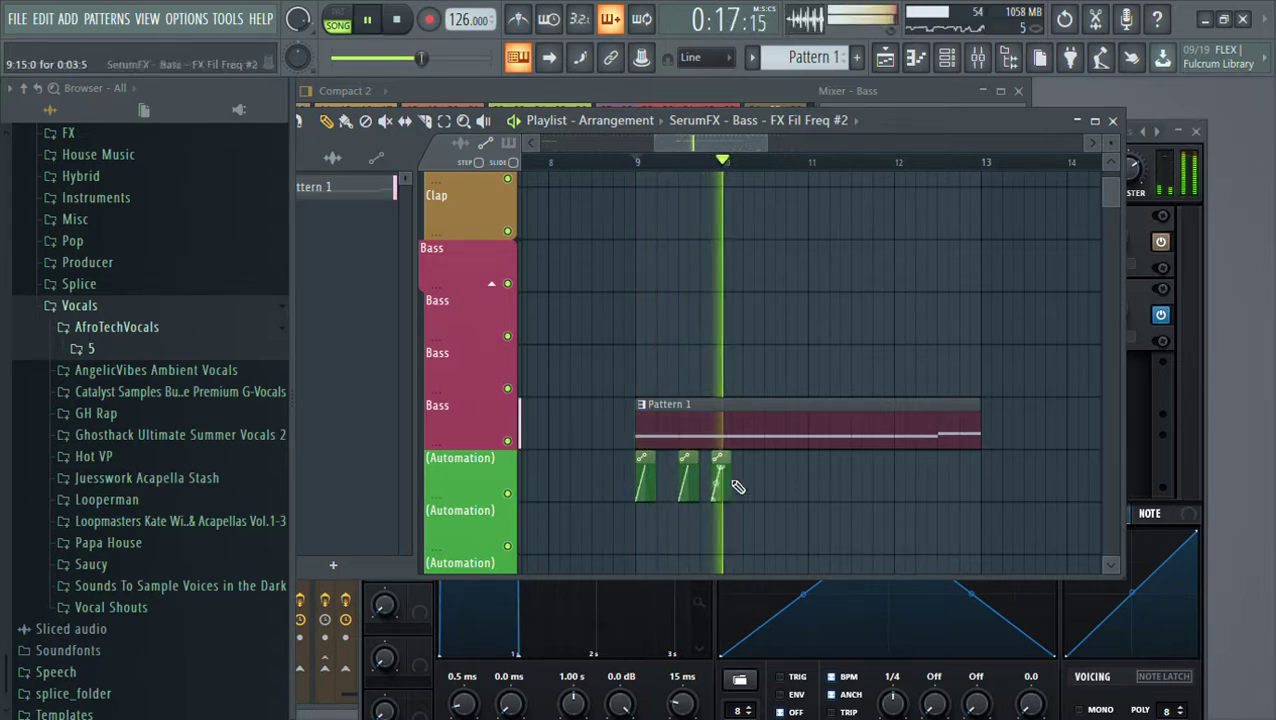
key(space)
right_click(720, 480)
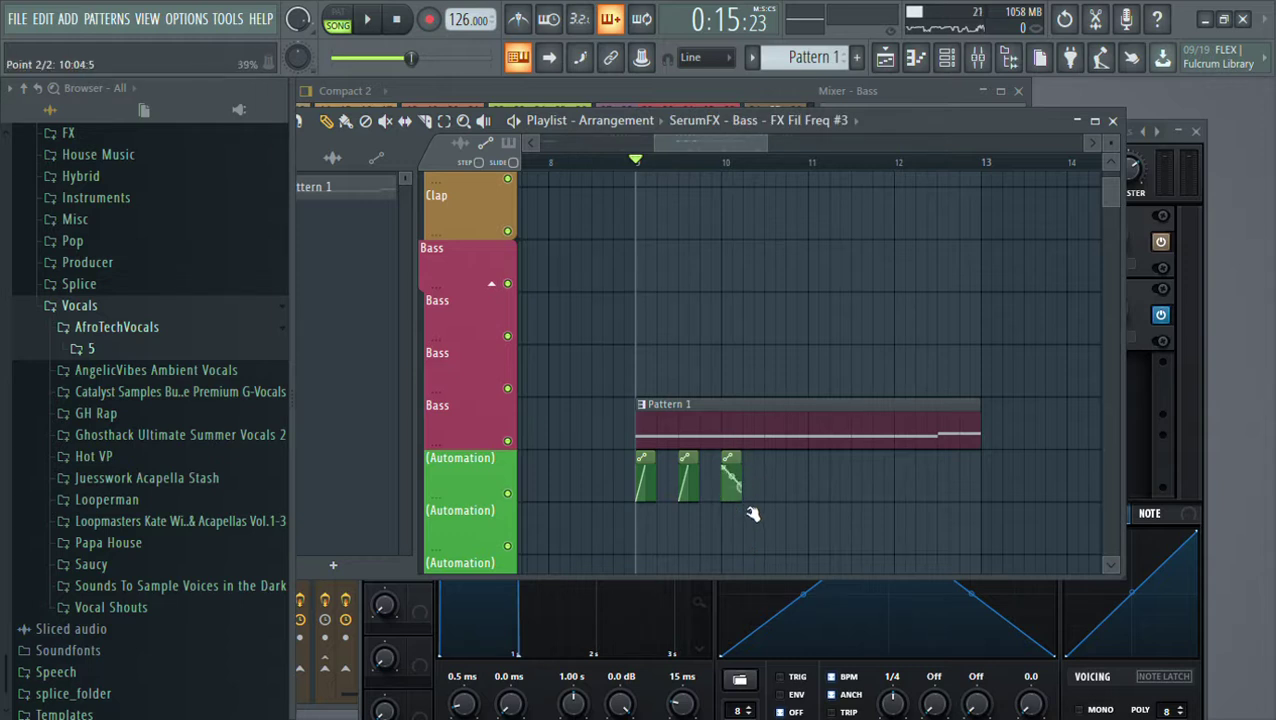
Shape the unique cutoff clip at bar 10 as a falling curve and place three copies of it through the bar
drag(738, 497, 740, 476)
key(space)
click(752, 478)
click(775, 478)
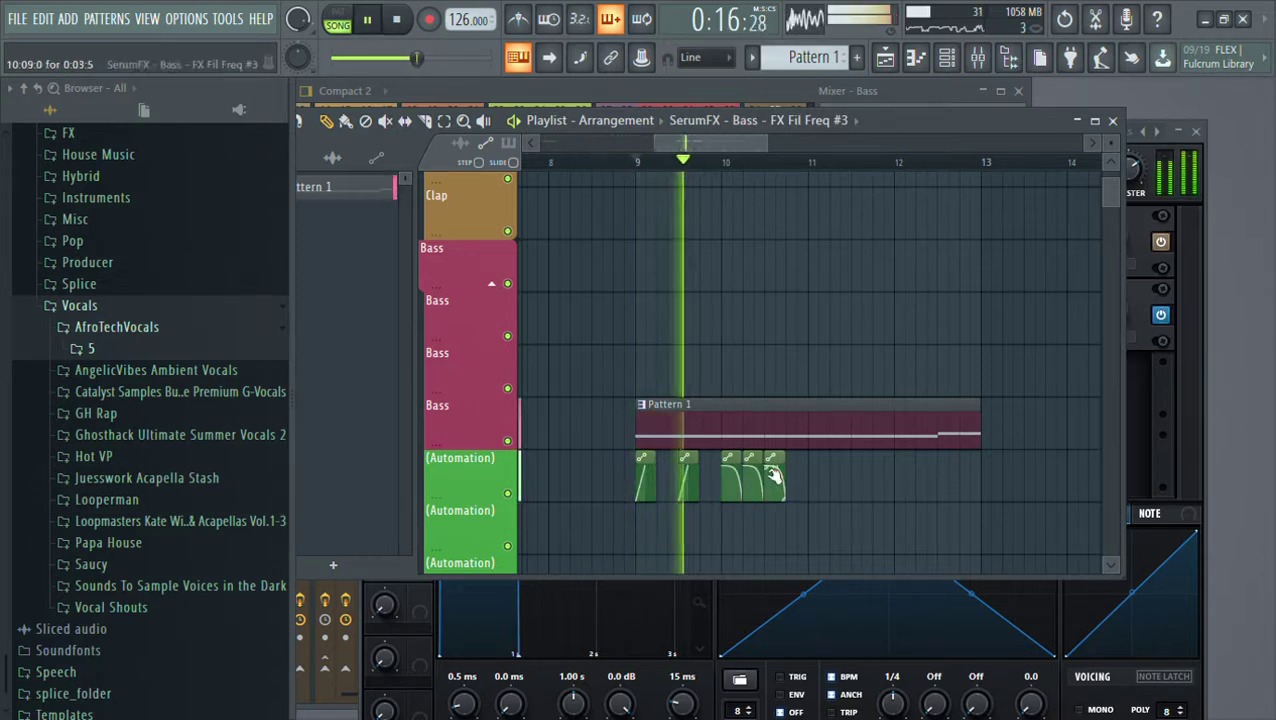
click(797, 467)
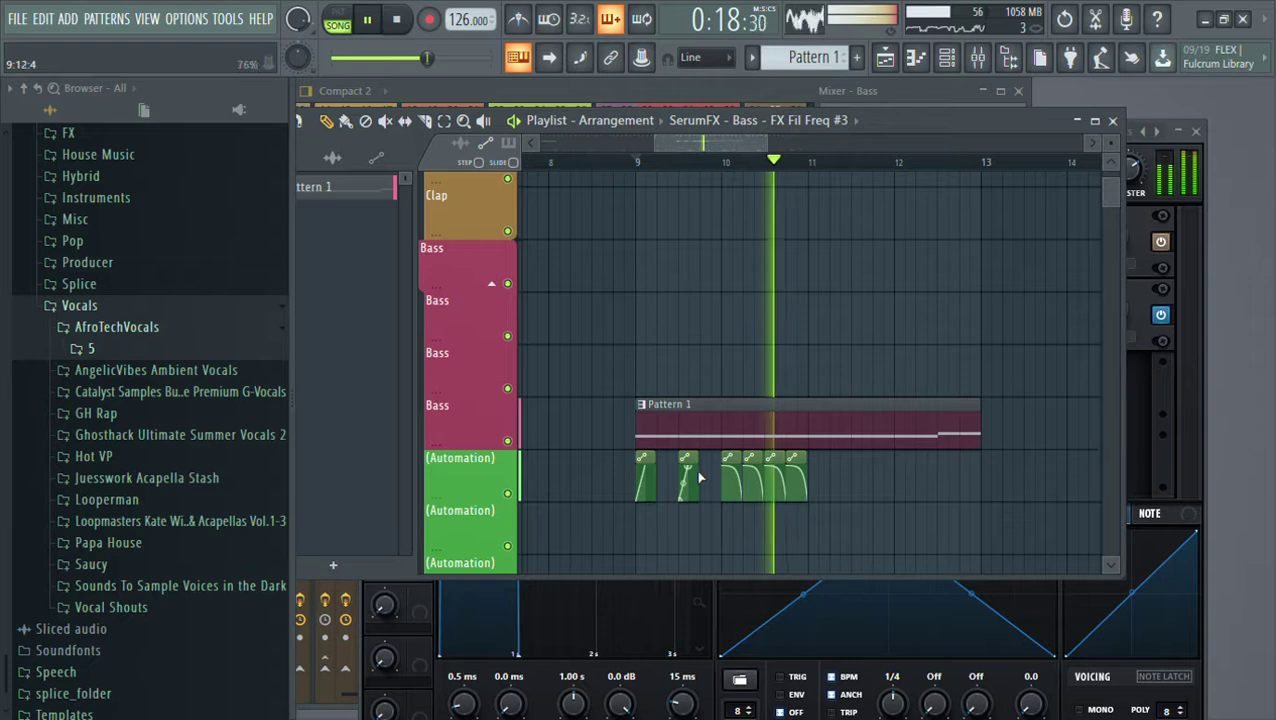
Replace the last two falling clips in bar 10 with copies of the rising clip while auditioning the song
key(space)
right_click(797, 478)
key(space)
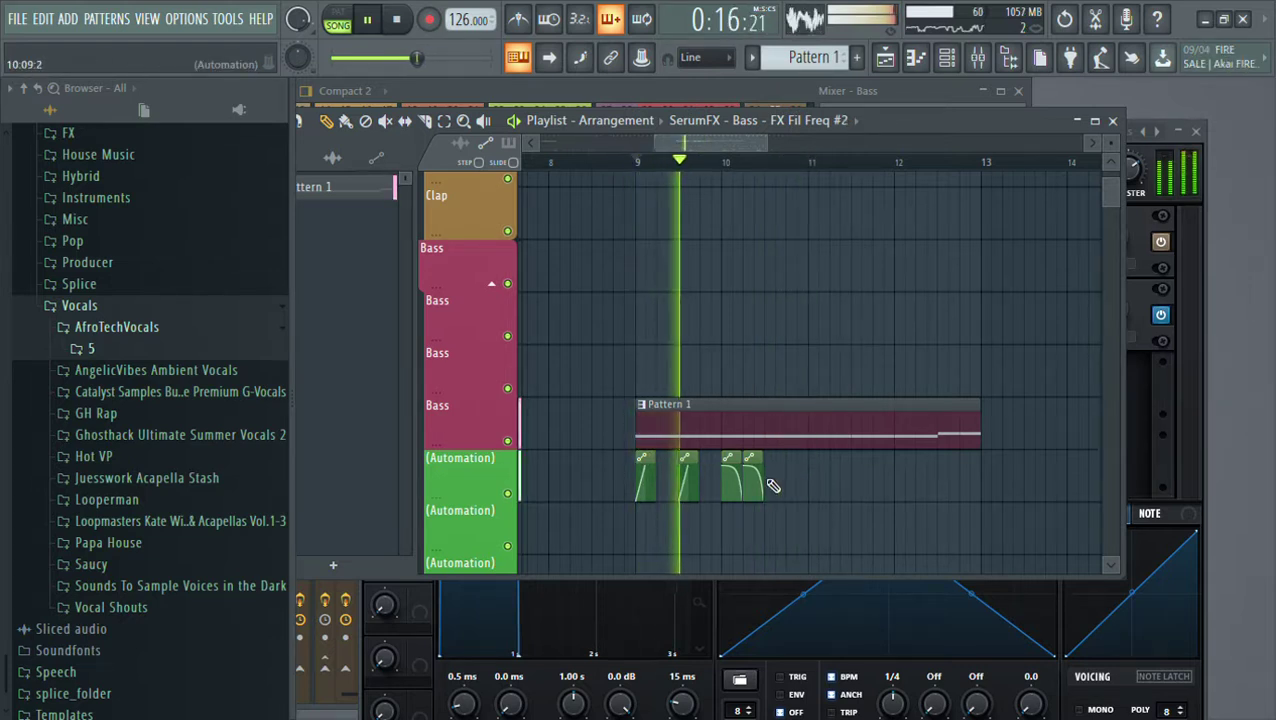
click(797, 478)
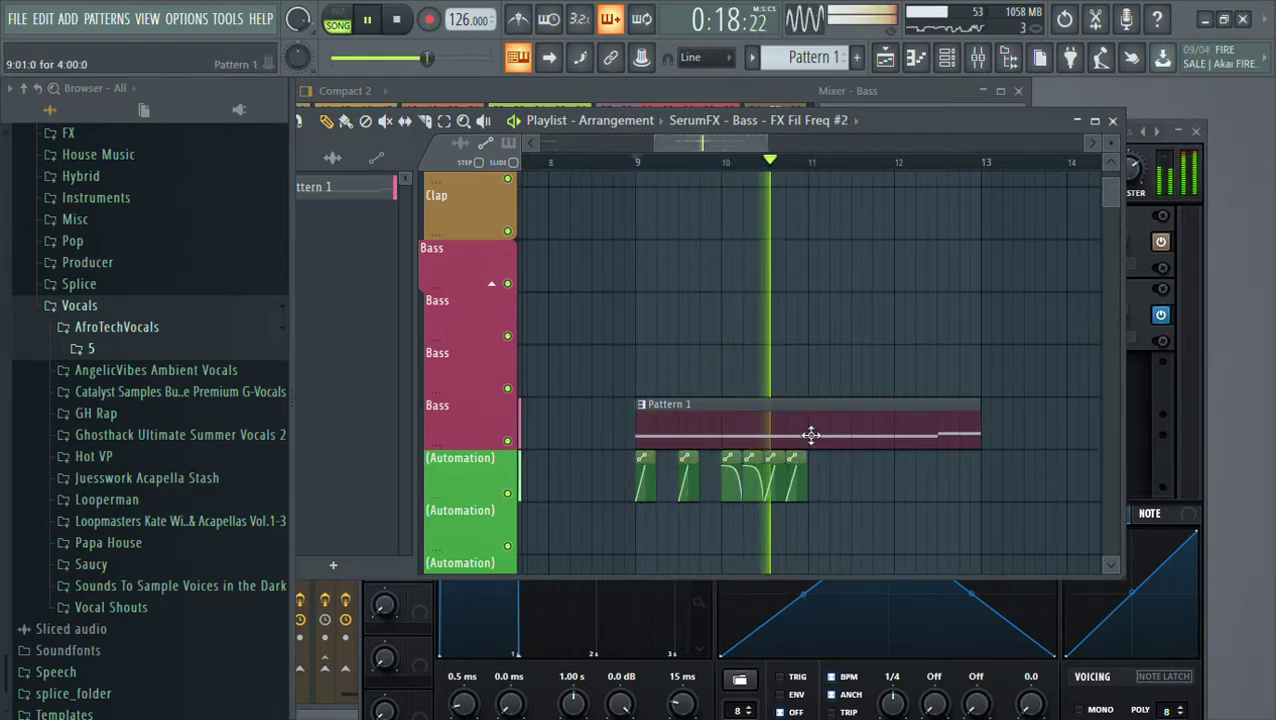
Replace the last rising clip of bar 10 with a unique cutoff clip that rises and falls, checking it in playback
key(space)
right_click(797, 475)
key(space)
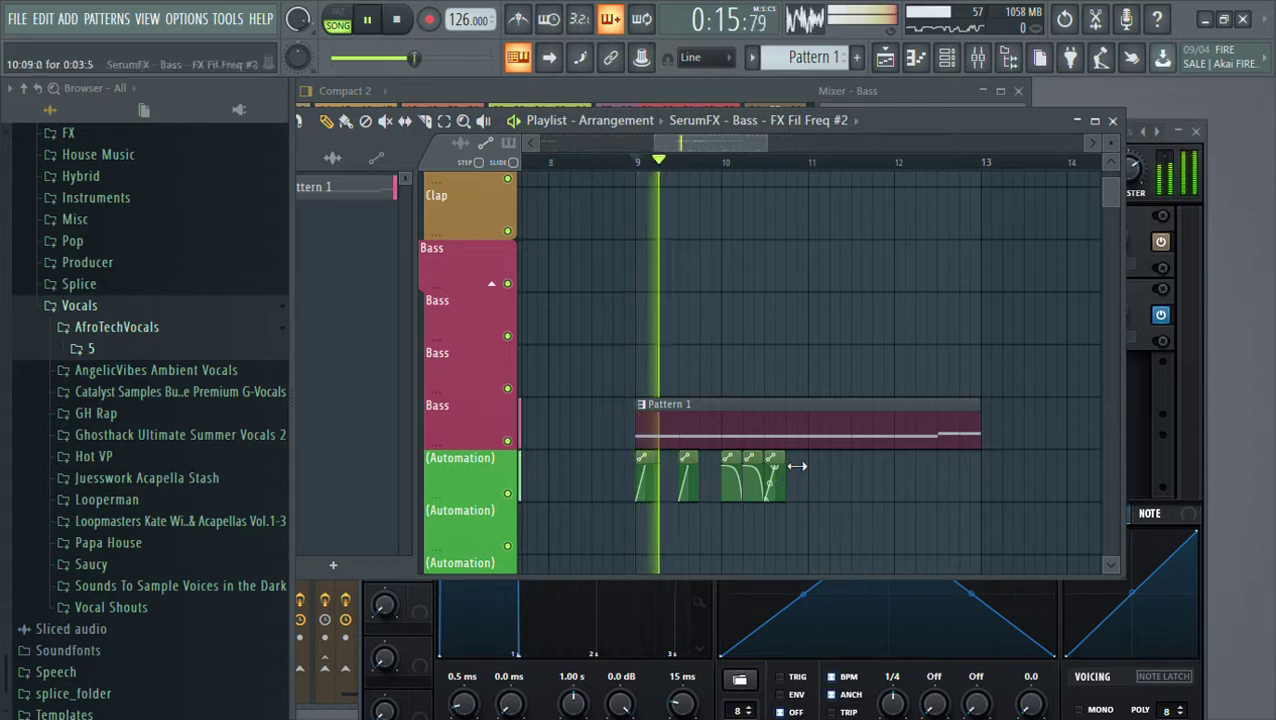
click(797, 478)
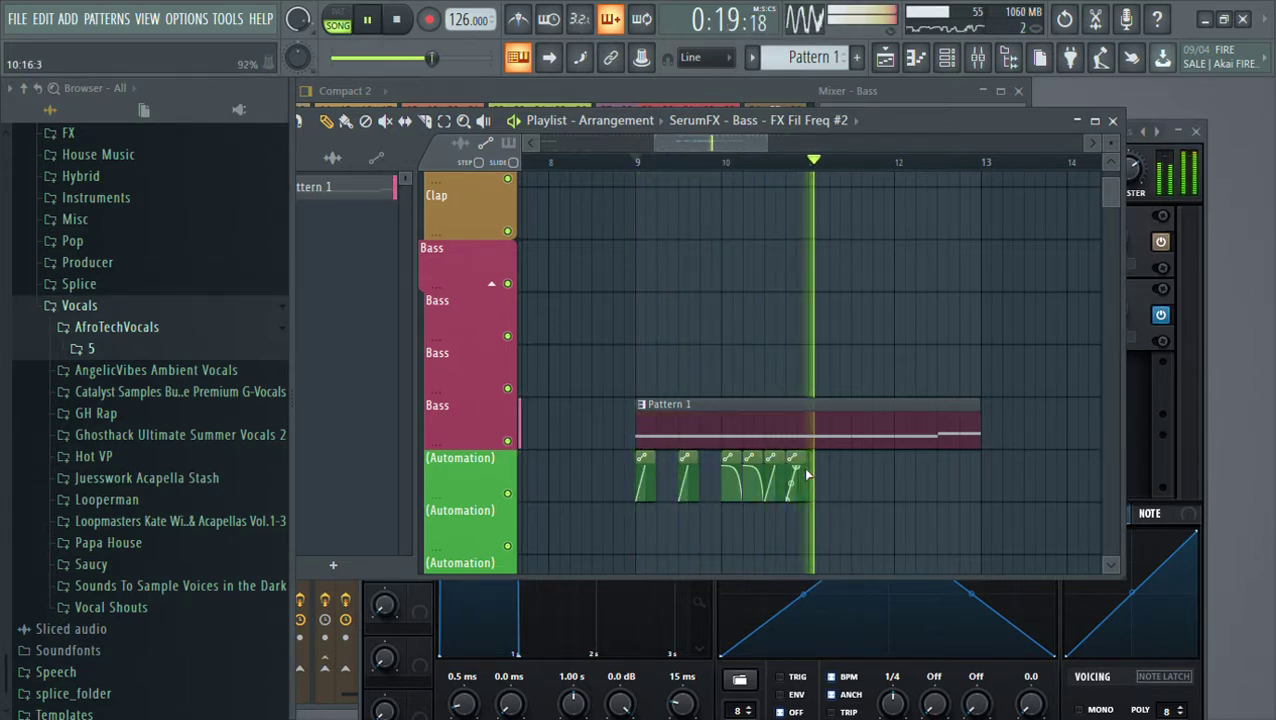
key(space)
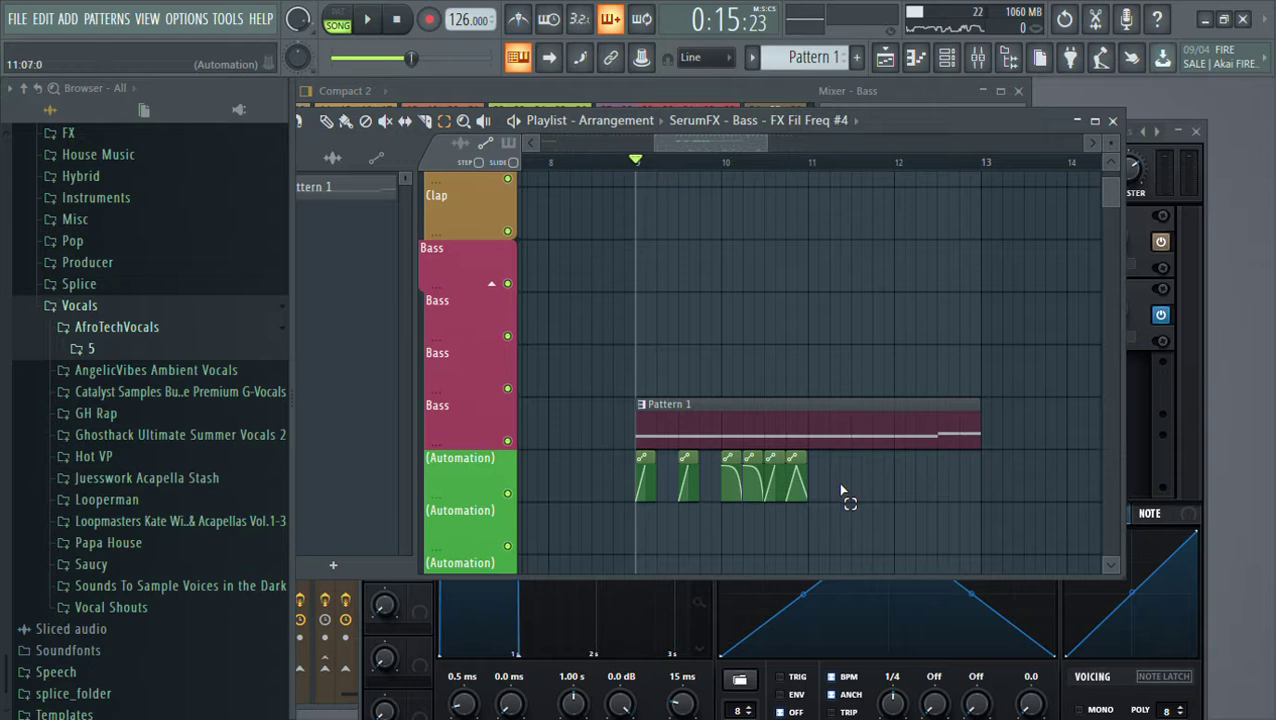
Duplicate the cutoff automation clips of bars 9 and 10 into bars 11 and 12 and listen to the result
drag(840, 495, 566, 450)
key(space)
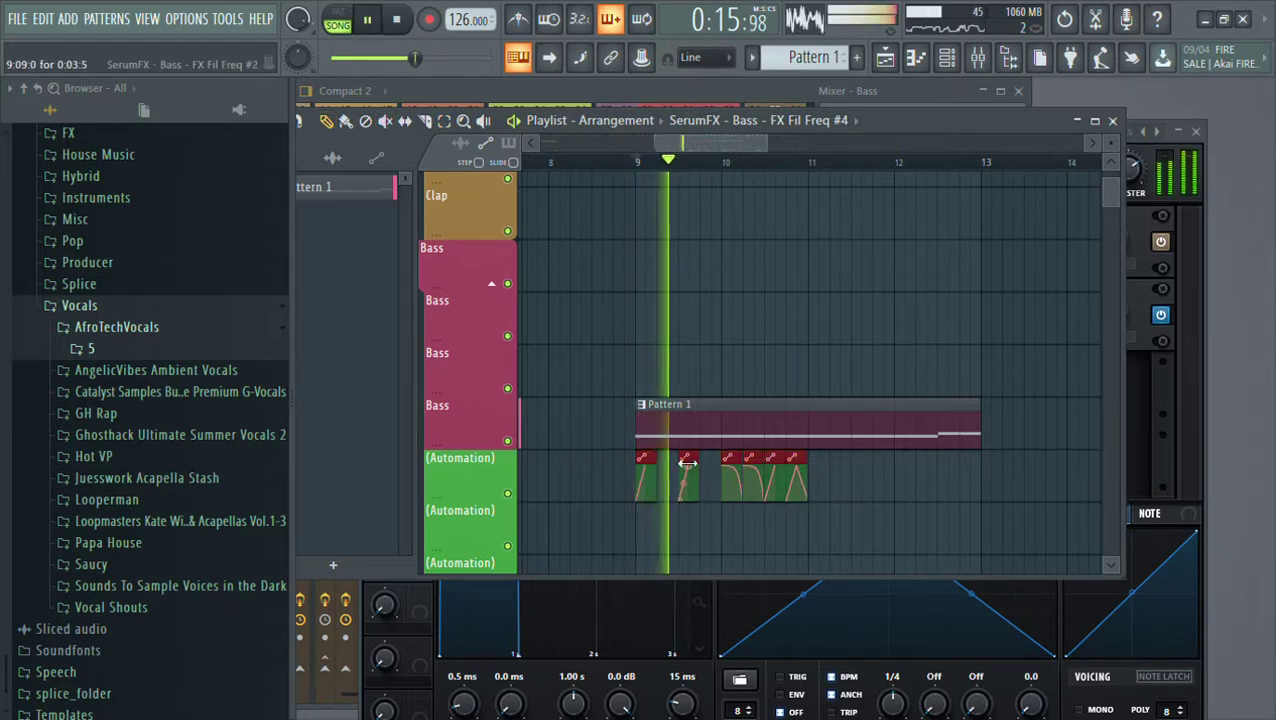
key(ctrl+b)
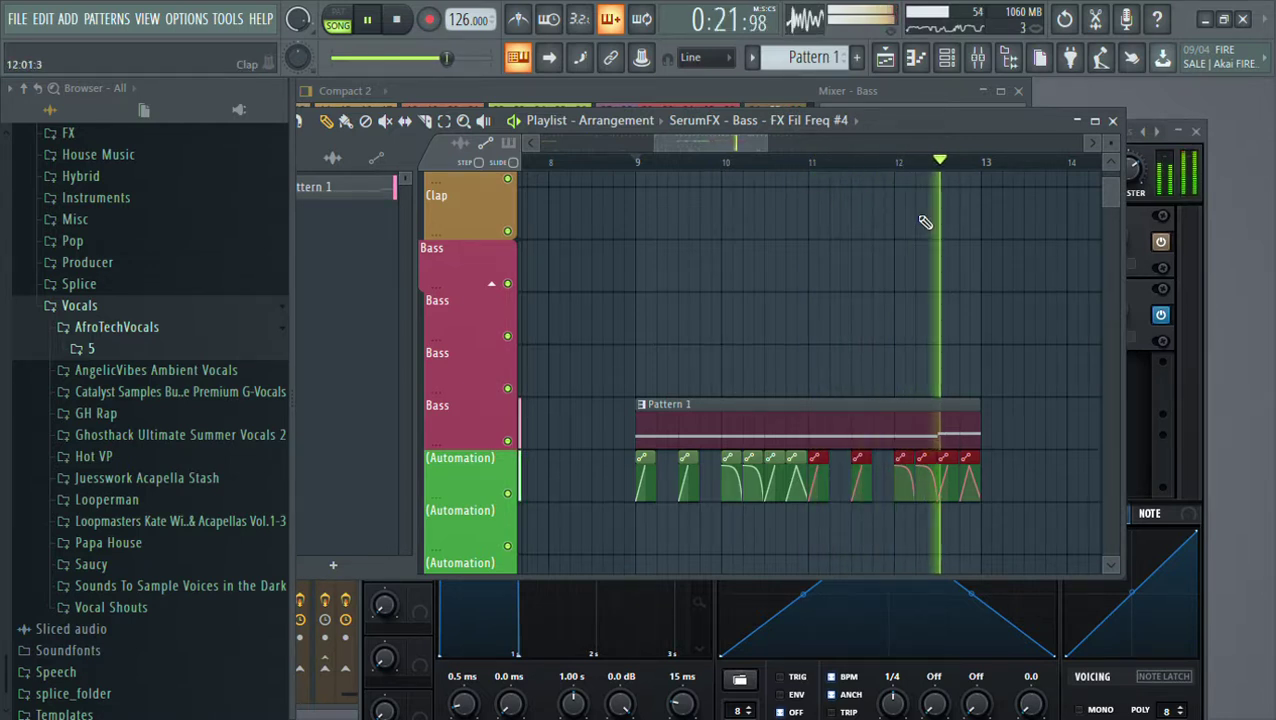
key(space)
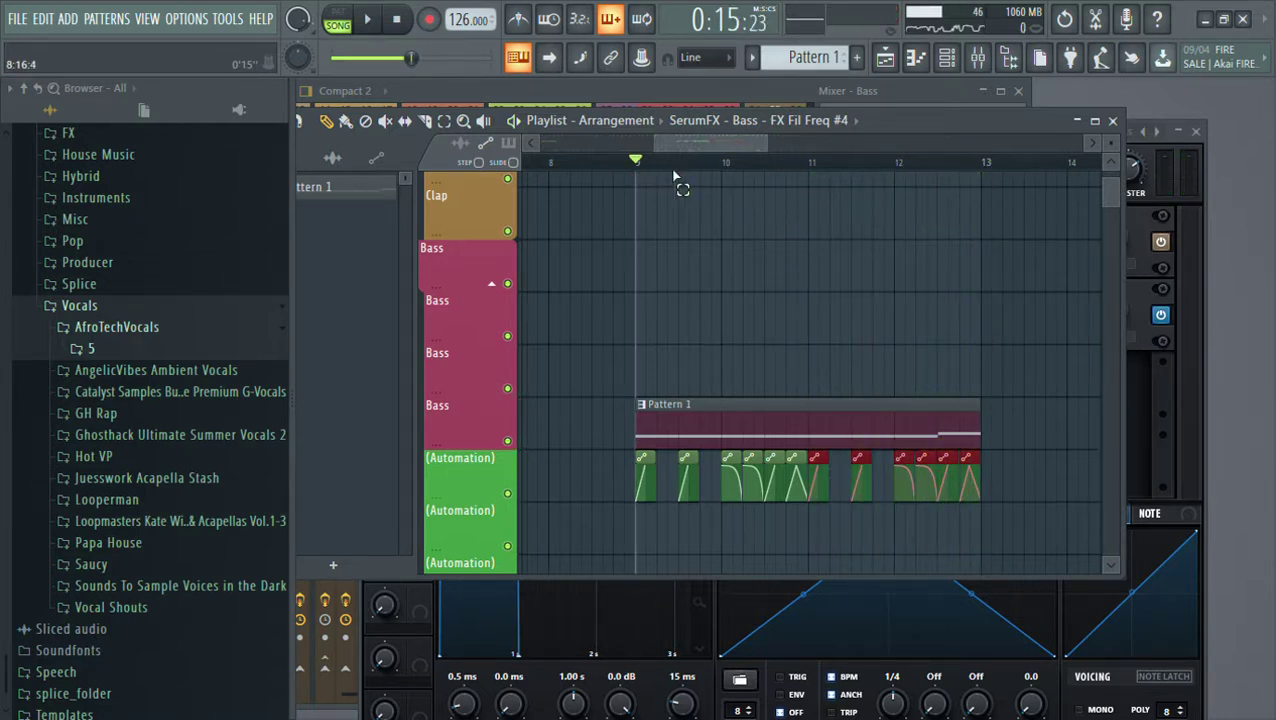
Loop bars 9 to 12 in the playlist, play them, and return to the Bass track in the mixer
drag(635, 176, 979, 170)
drag(991, 123, 890, 131)
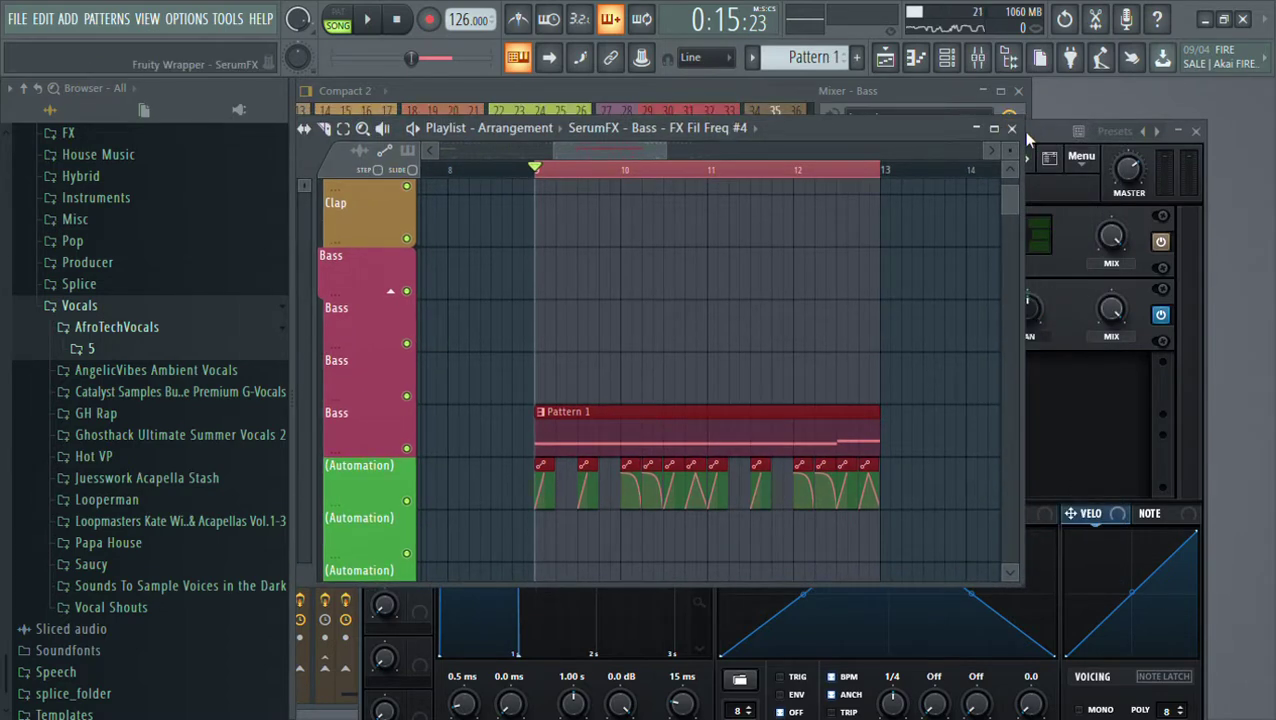
click(1011, 129)
key(space)
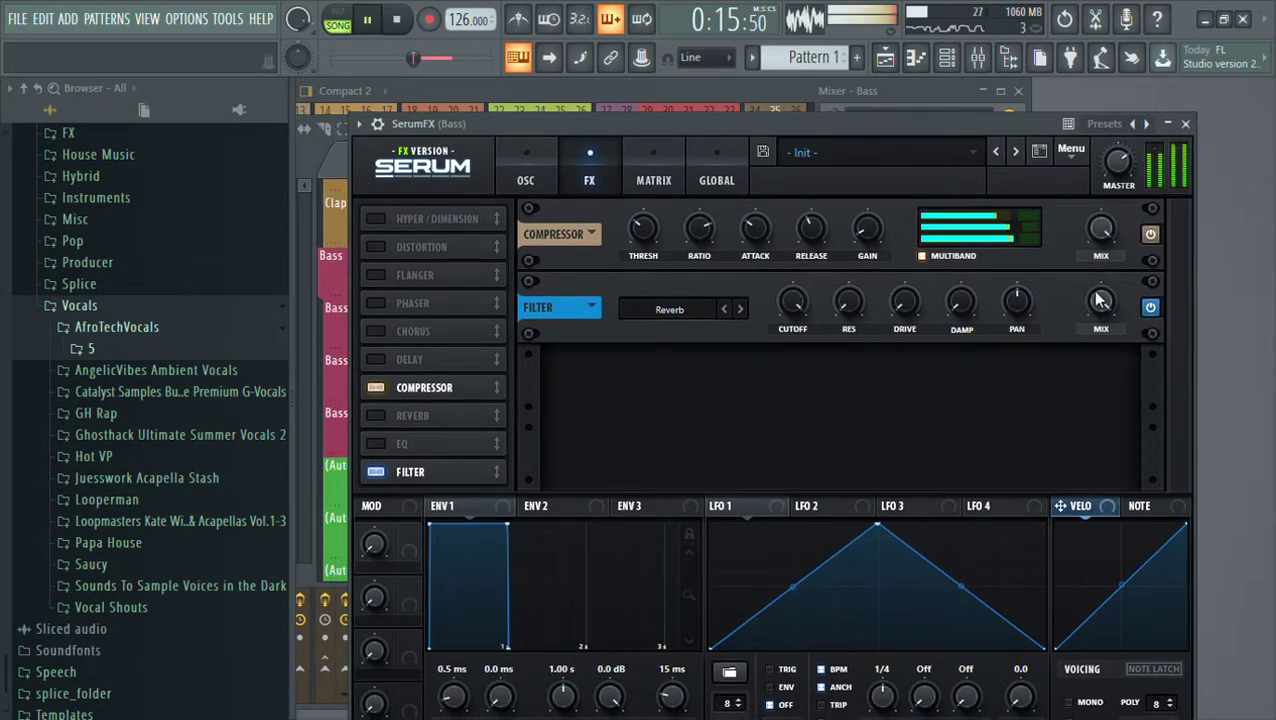
drag(962, 126, 977, 150)
click(956, 148)
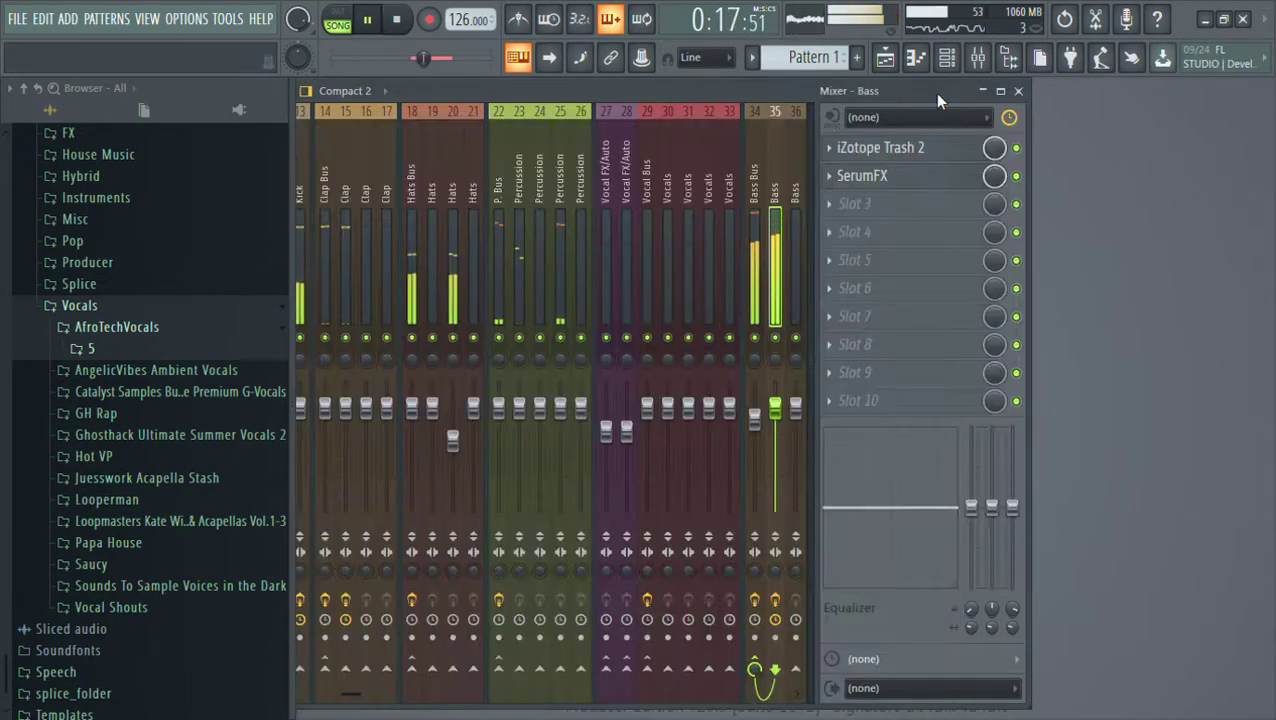
Add a second SerumFX on the Bass mixer track with its filter set to Combs and the filter mix at 0%
key(space)
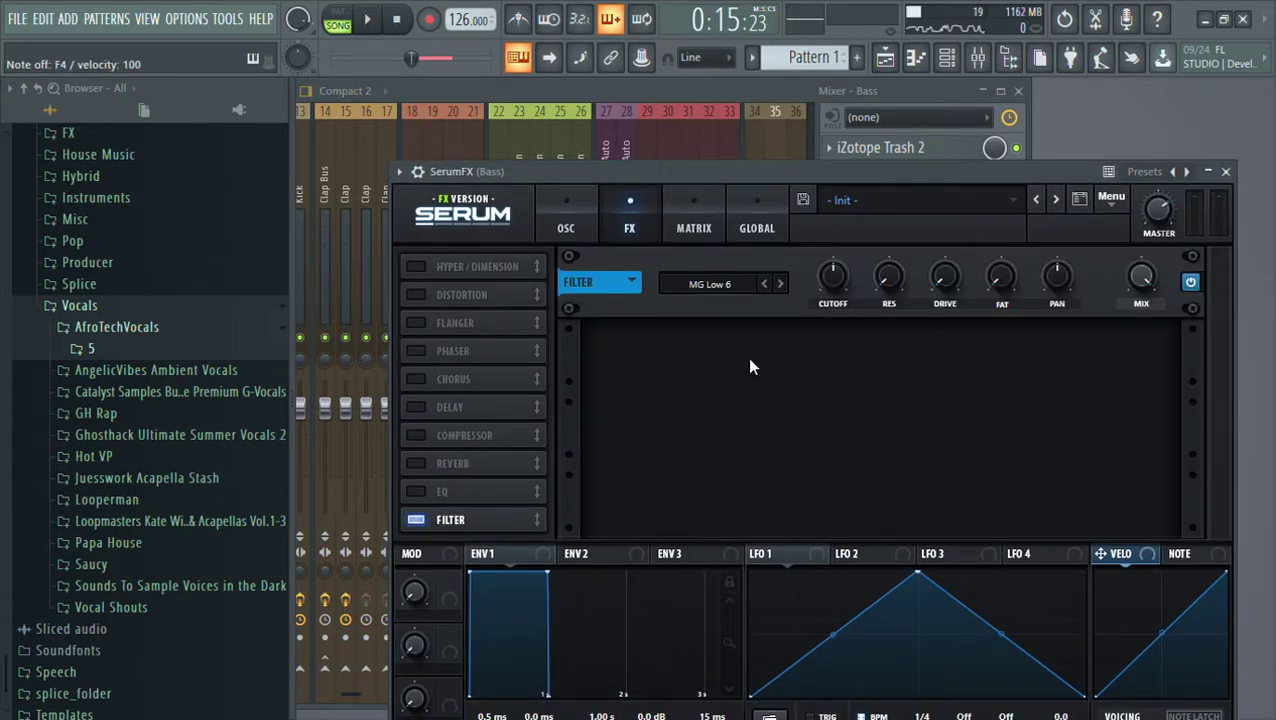
drag(827, 171, 750, 158)
key(space)
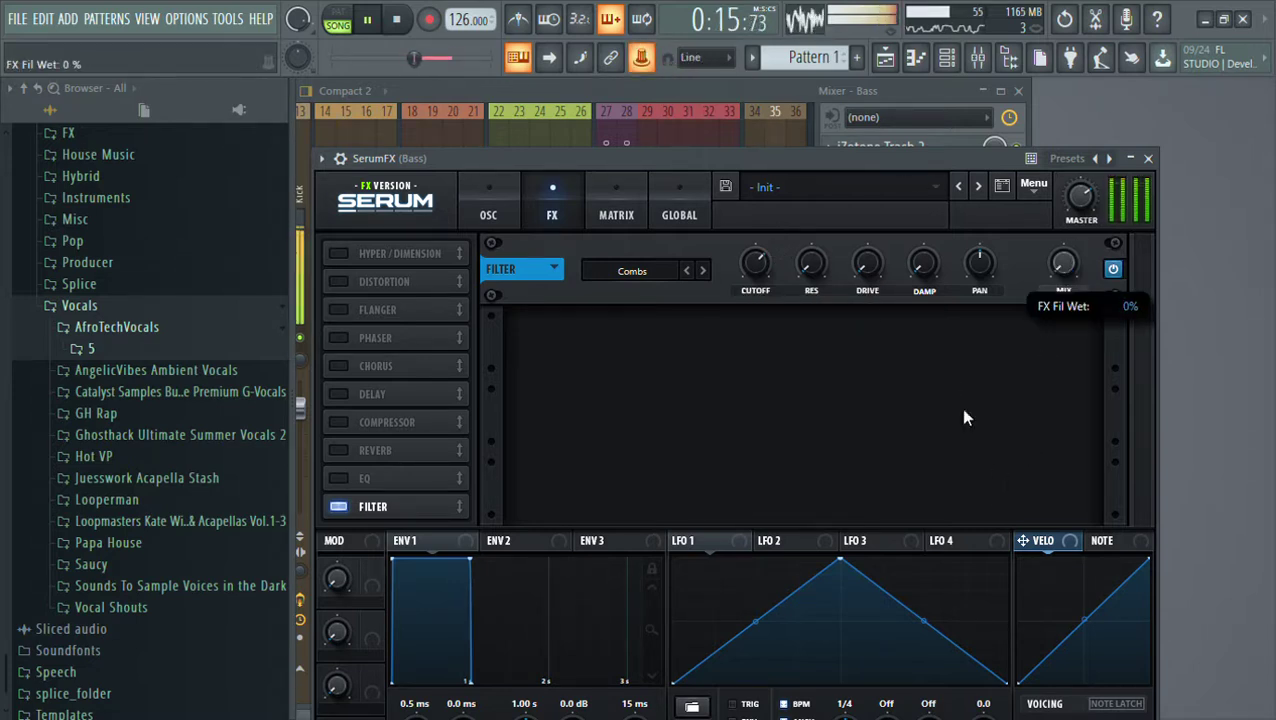
Move the filter mix automation clip to the second Automation track and shorten it to a quarter bar
click(885, 57)
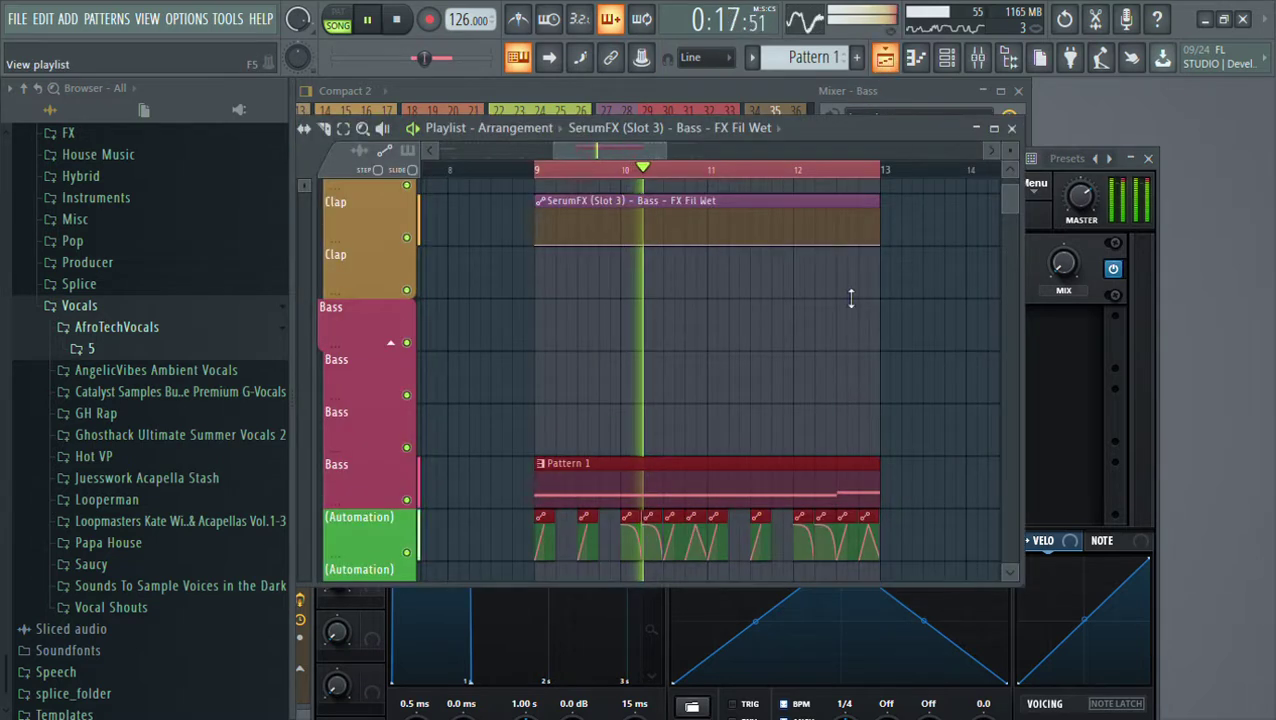
key(space)
drag(677, 201, 677, 565)
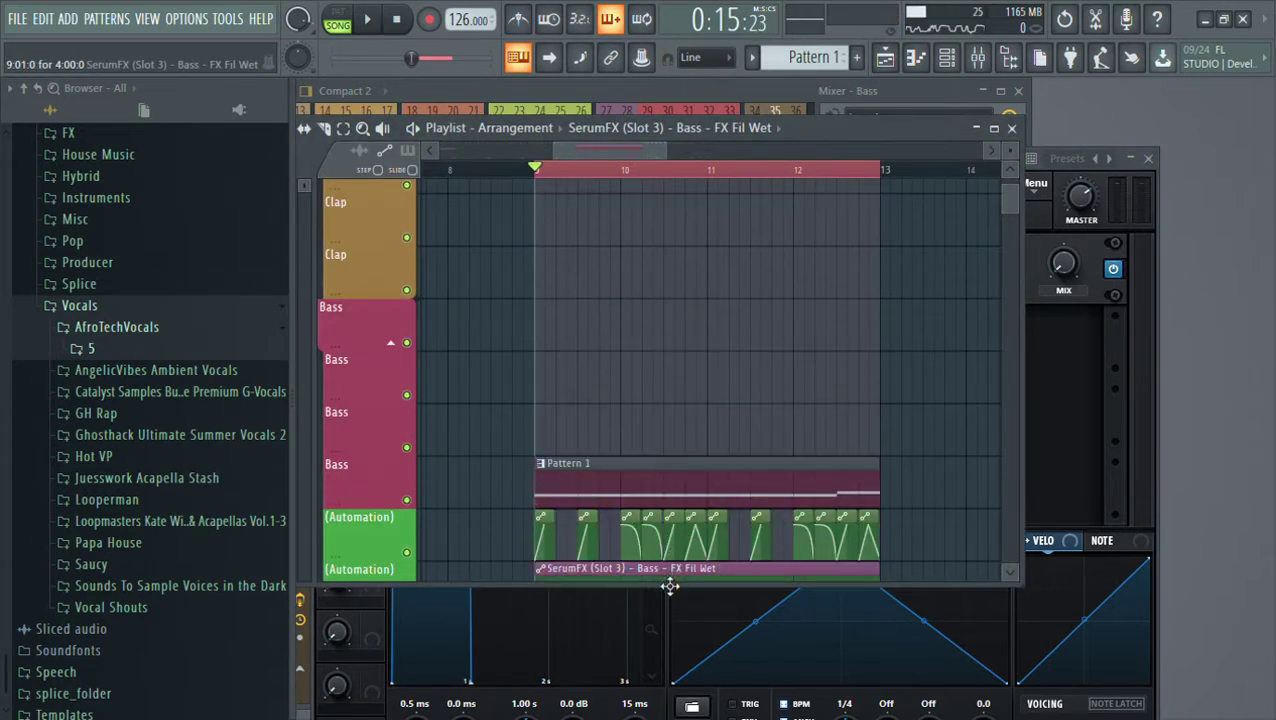
scroll(858, 461, down, 3)
drag(857, 479, 566, 495)
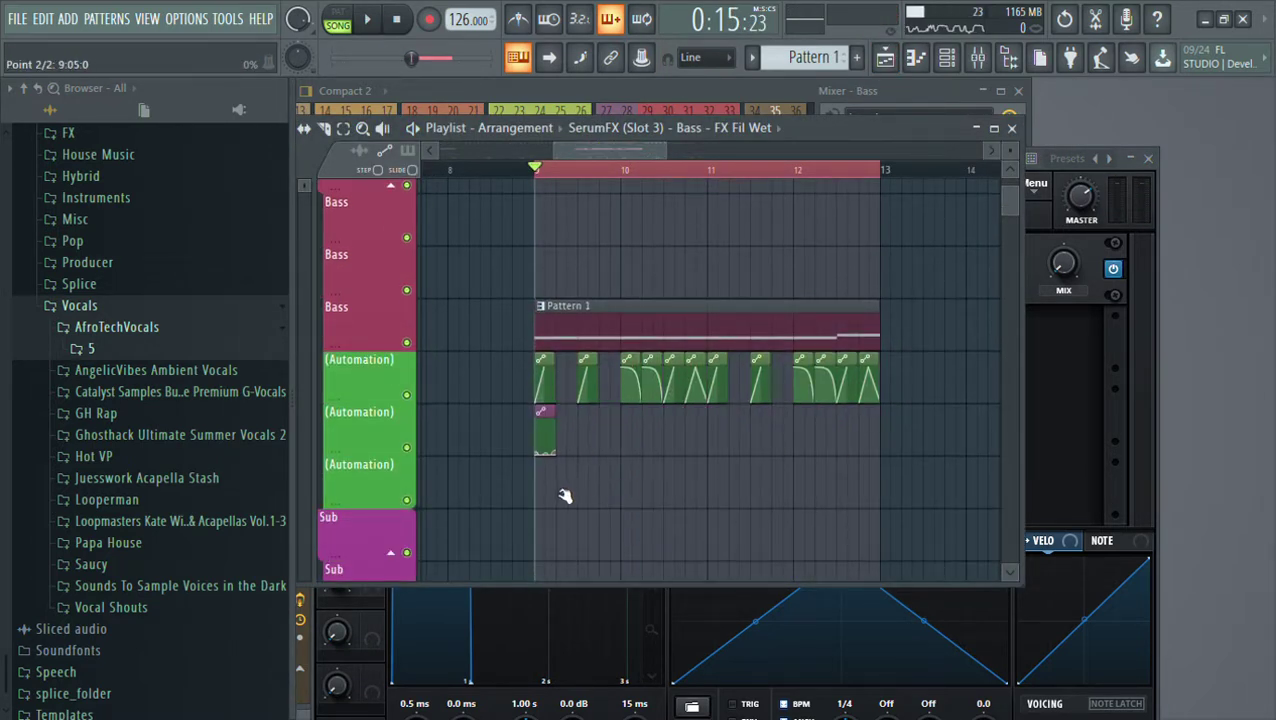
Place the original filter mix clip at bar 1 and keep a unique copy of it at bar 9
drag(596, 152, 480, 155)
drag(464, 438, 420, 440)
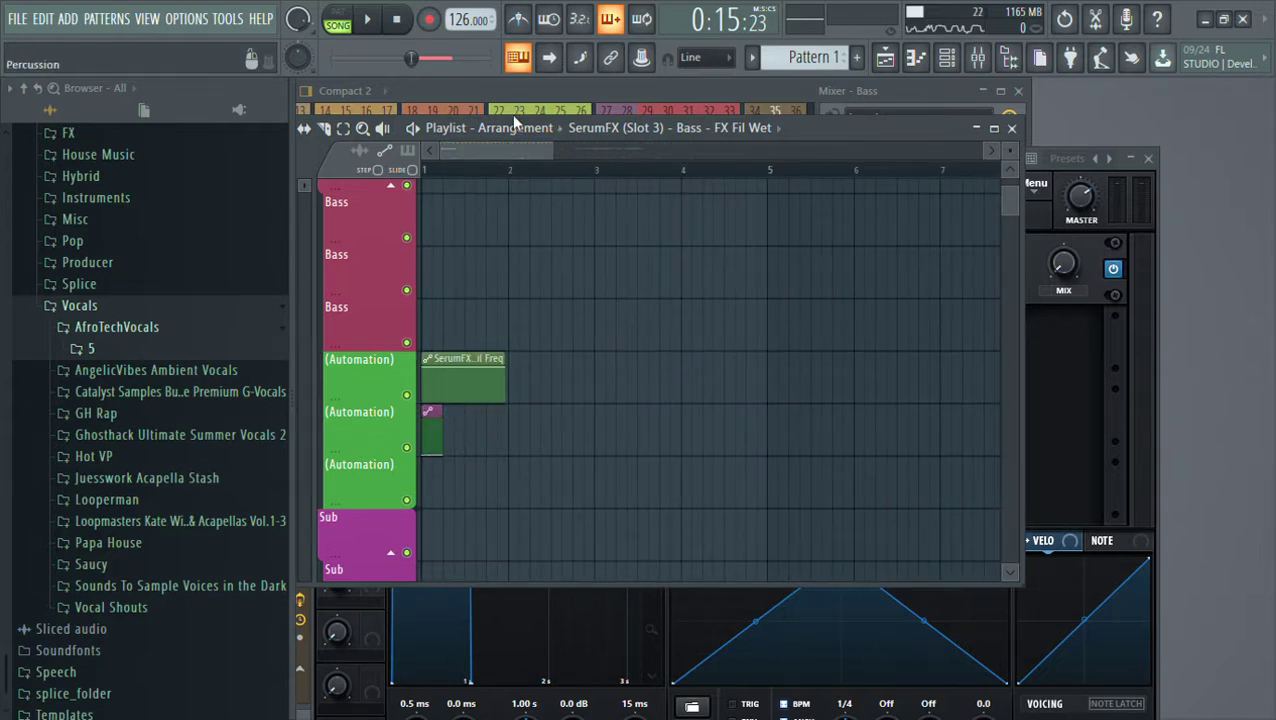
drag(500, 151, 605, 163)
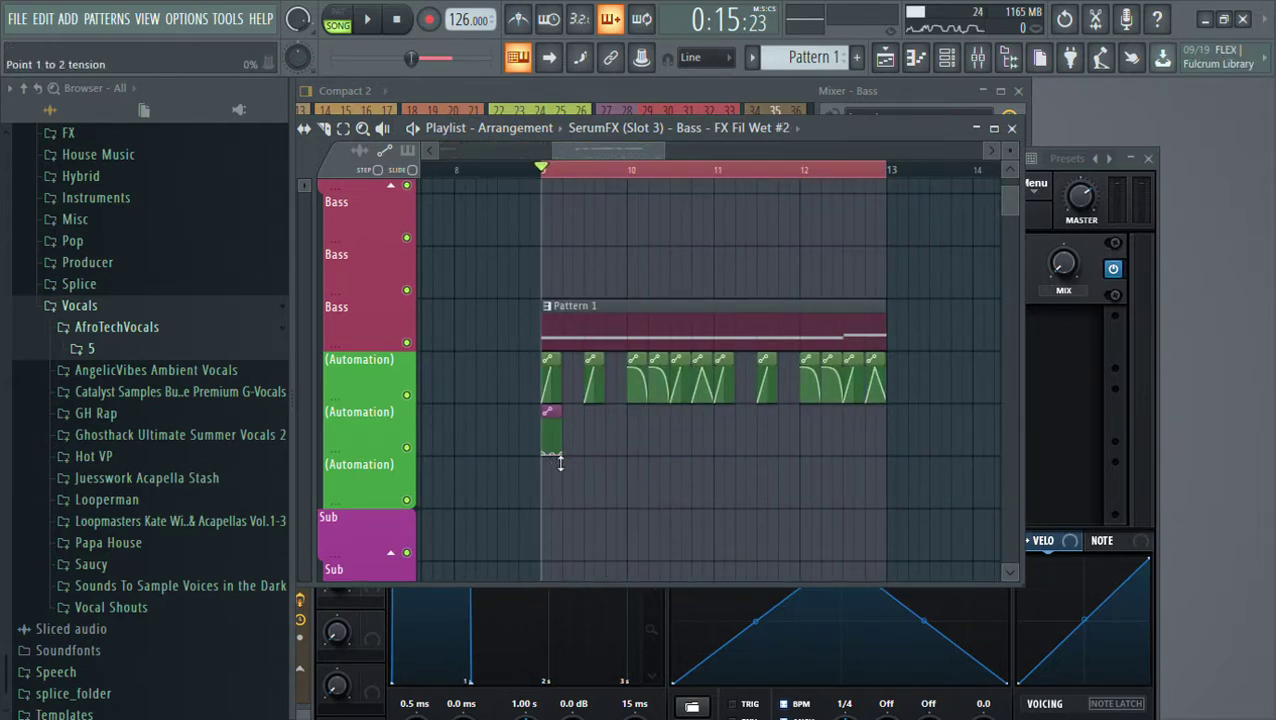
Extend the bar 9 filter mix clip to one bar as a rising curve and duplicate it across bars 10 to 12
drag(562, 445, 629, 436)
key(space)
key(ctrl+b)
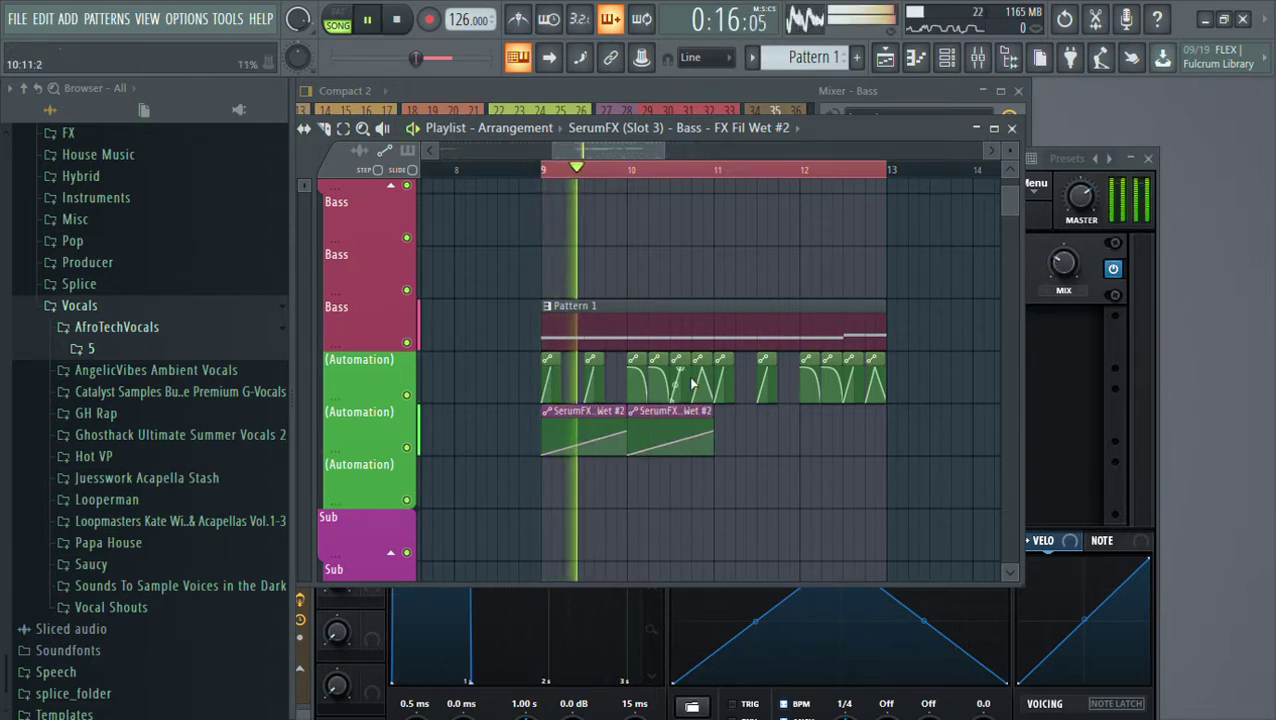
key(ctrl+b)
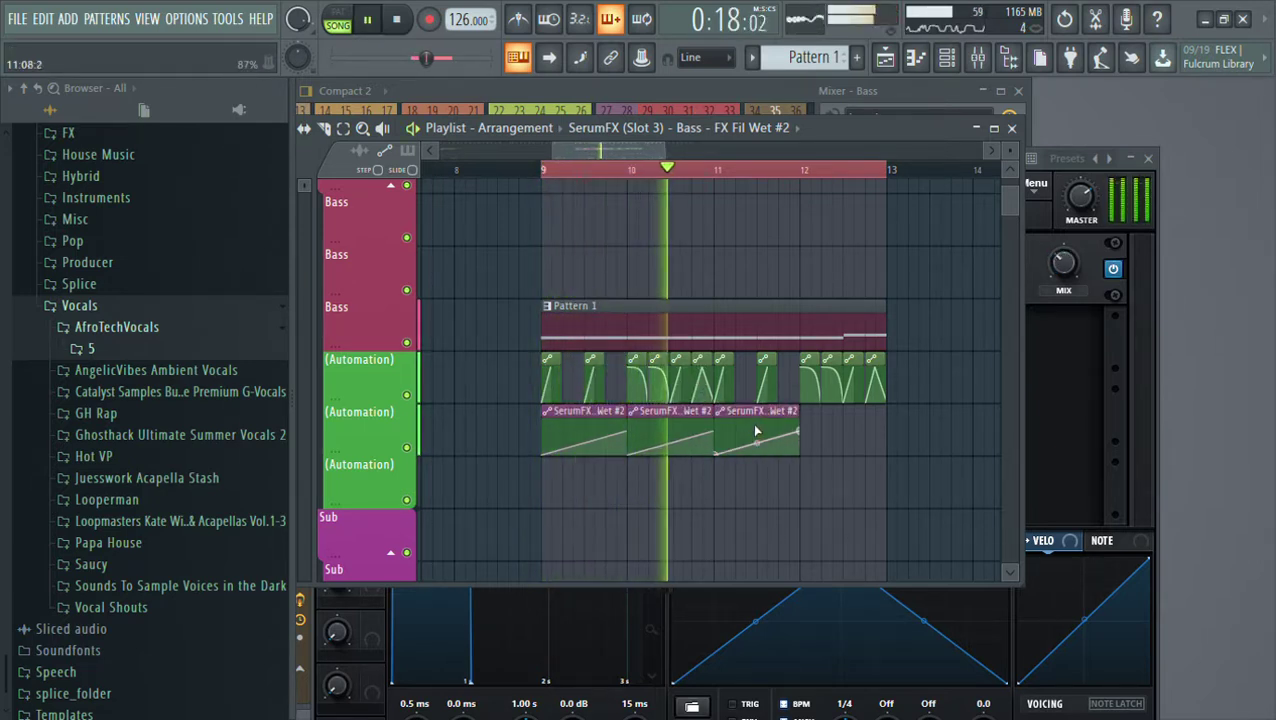
key(ctrl+b)
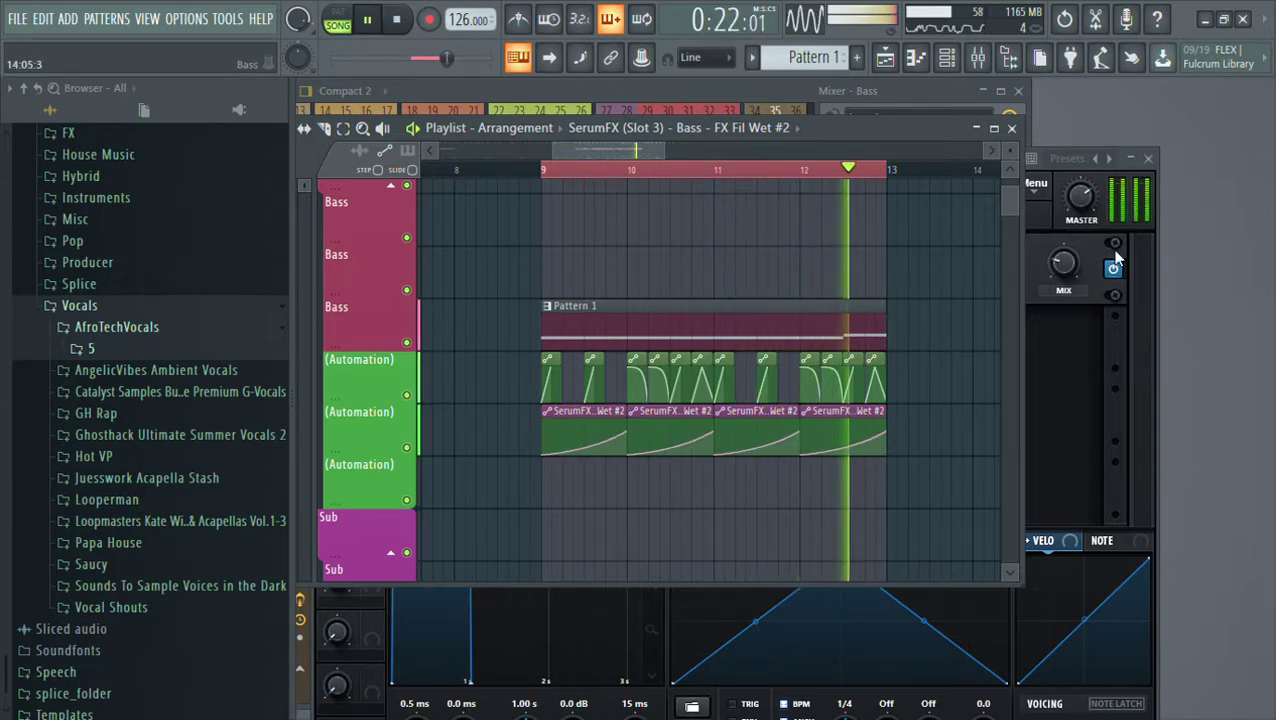
Close SerumFX, switch to pattern mode, and open the Serum #2 piano roll from the channel rack
click(1150, 160)
key(l)
key(F6)
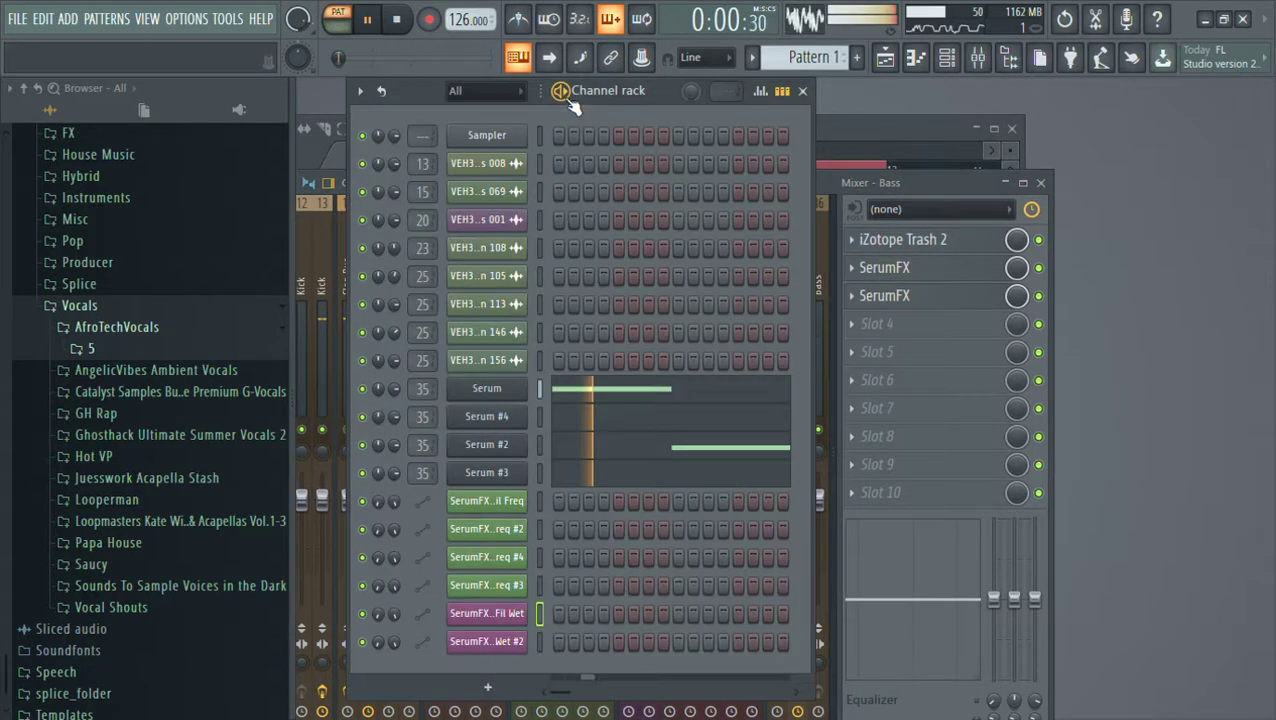
click(601, 448)
key(space)
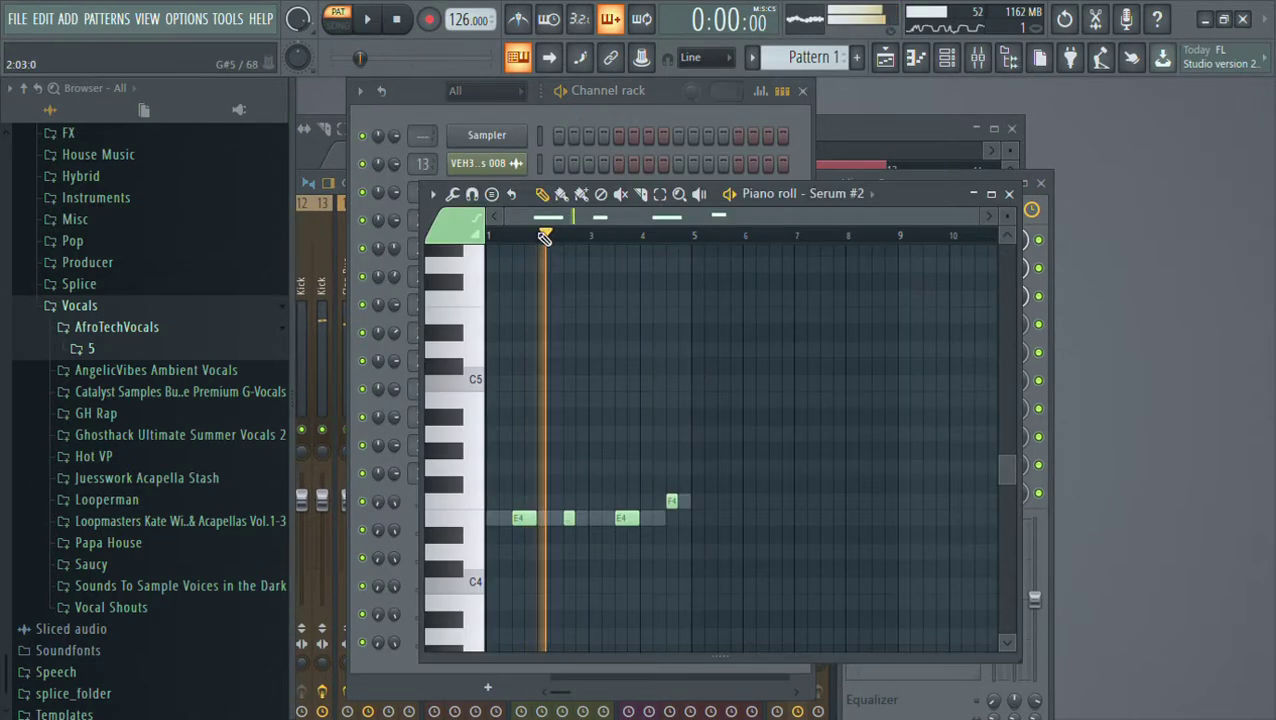
Delete the extra short E4 in bar 2 and extend the long E4 notes starting in bars 1 and 3 to one bar each
drag(508, 230, 495, 232)
right_click(588, 526)
right_click(588, 526)
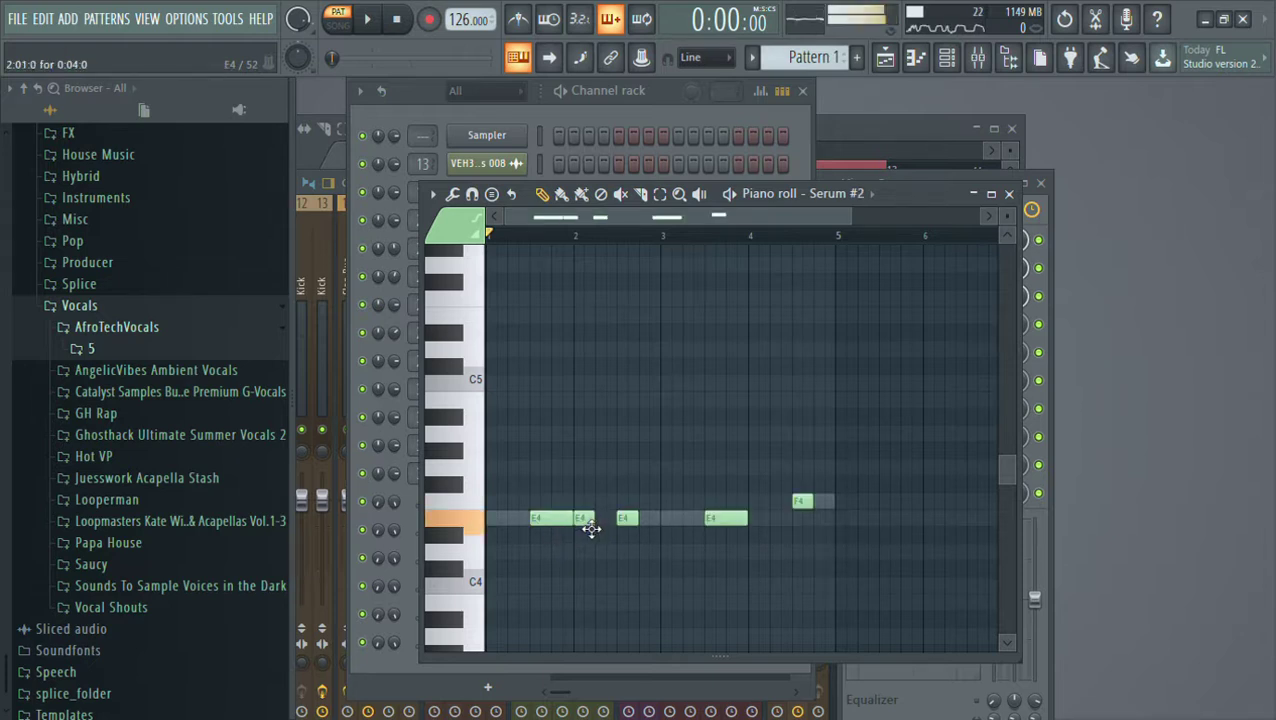
key(space)
drag(581, 527, 617, 522)
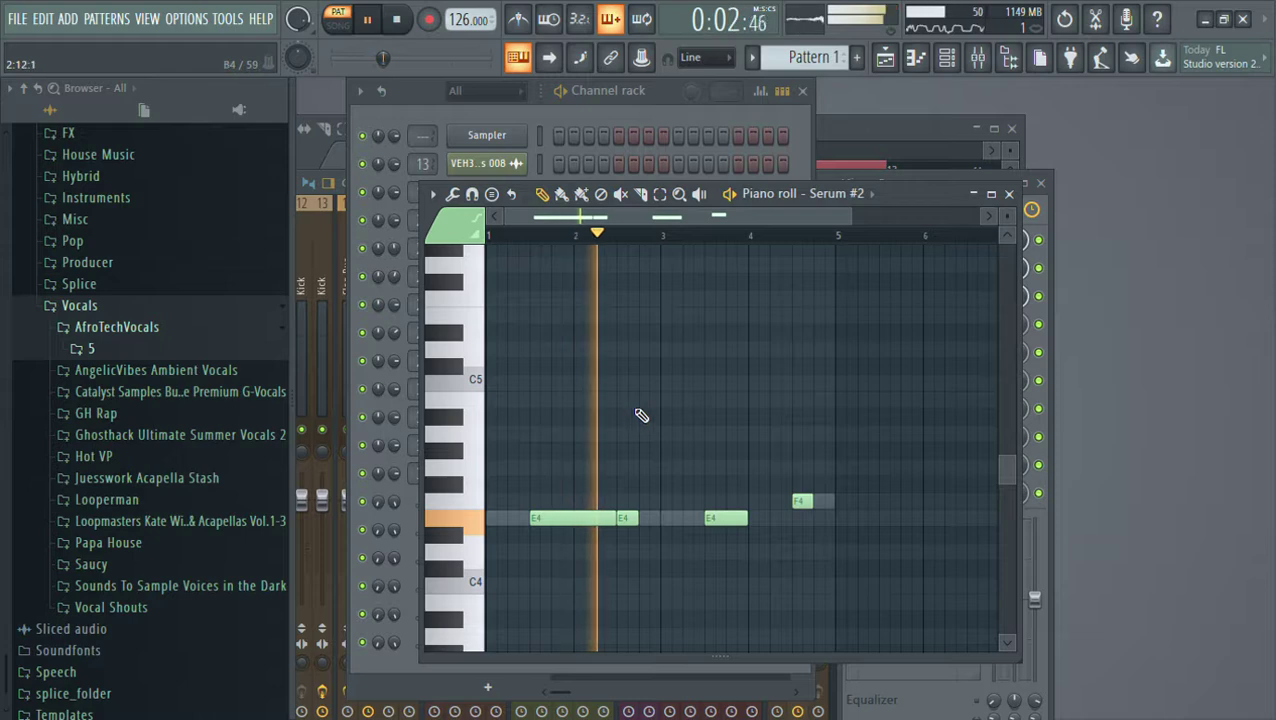
drag(751, 518, 790, 519)
key(space)
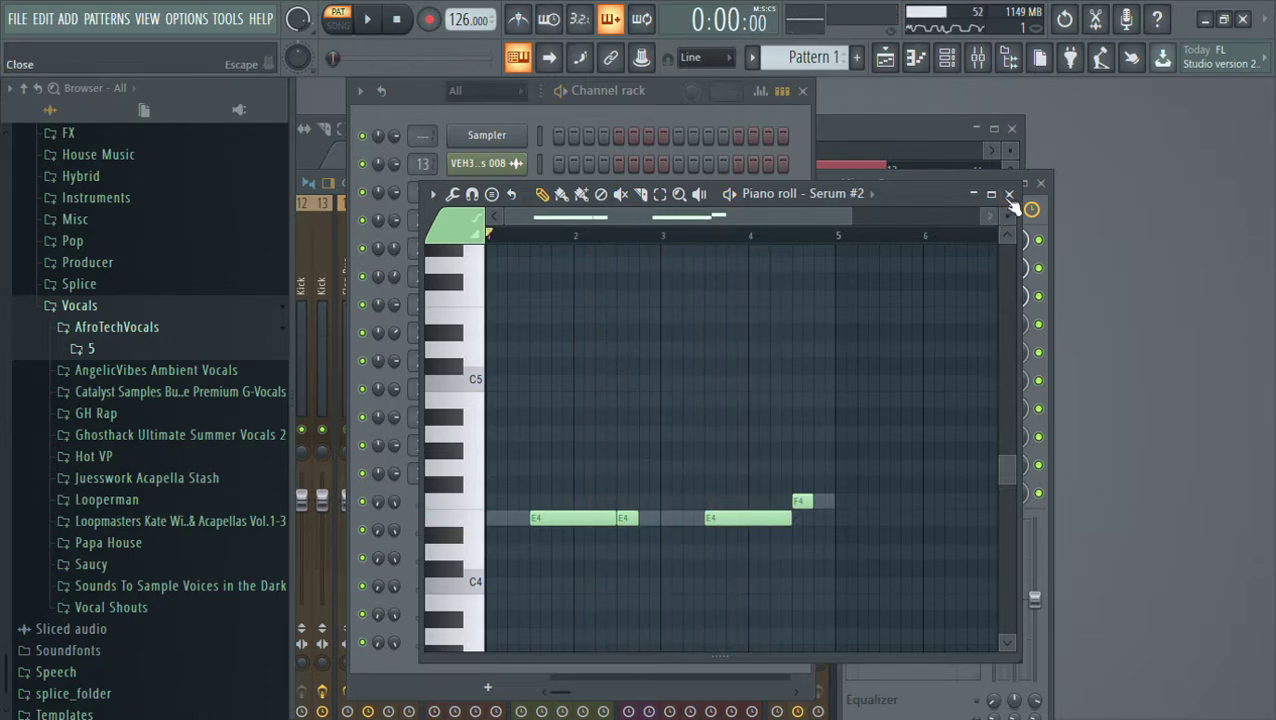
click(1009, 193)
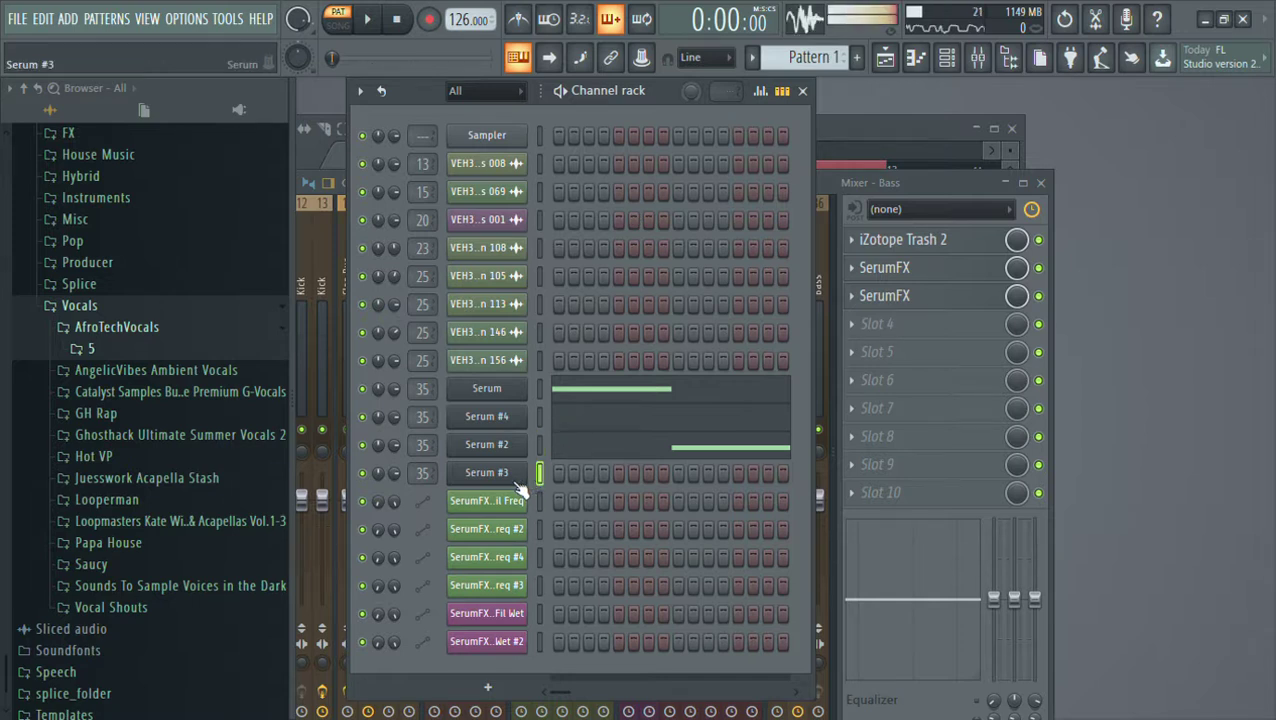
Open the Serum #3 piano roll and keep a single quarter-bar E4 note on the second beat of bar 1
key(F7)
key(space)
click(521, 519)
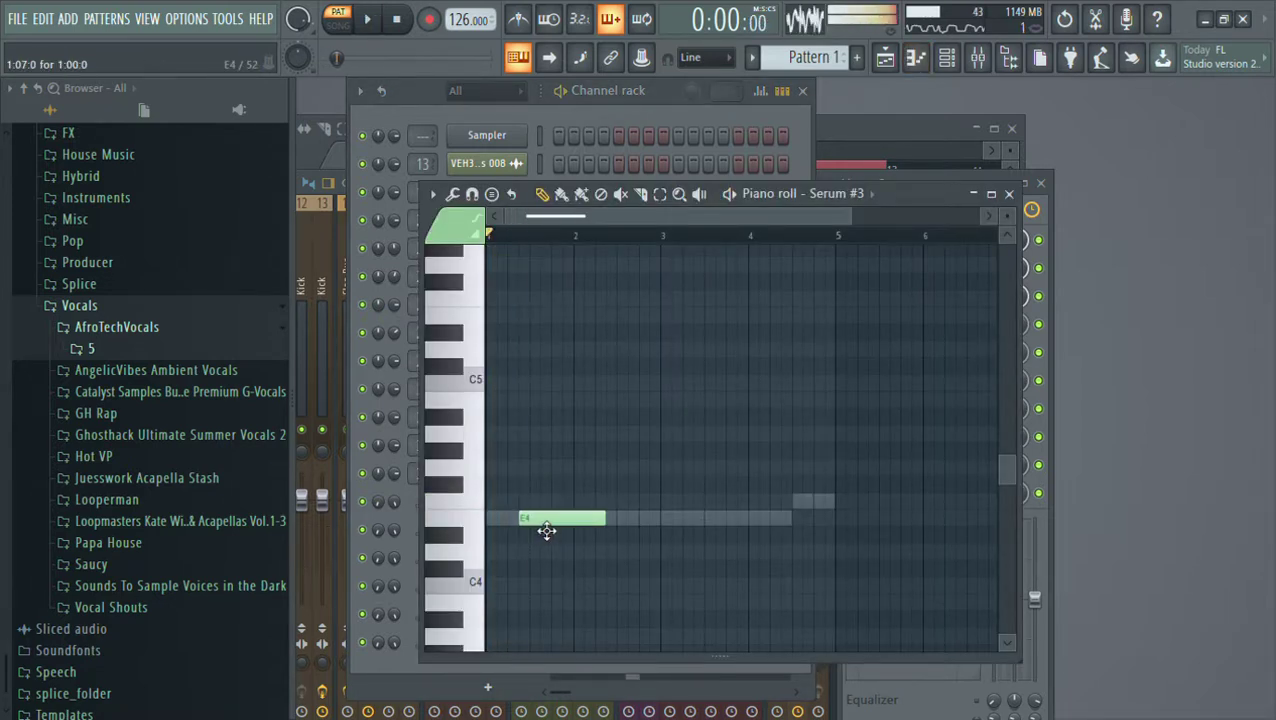
drag(598, 520, 541, 532)
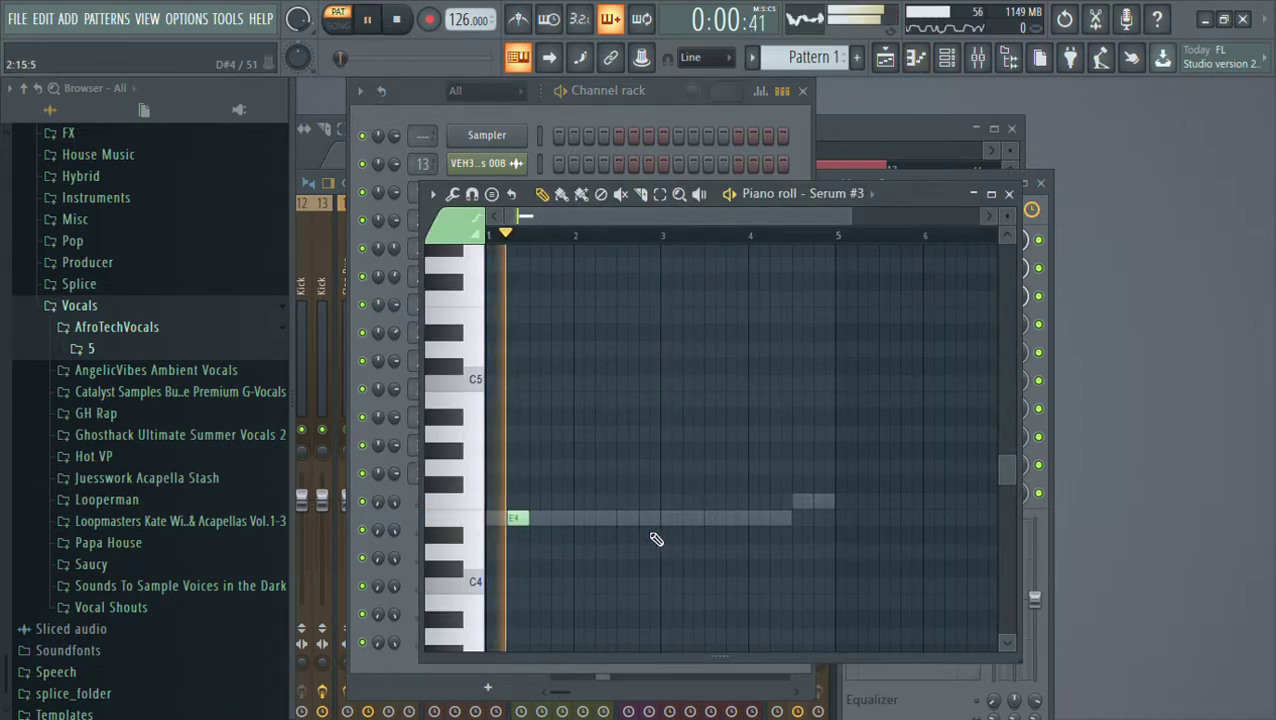
click(604, 520)
key(space)
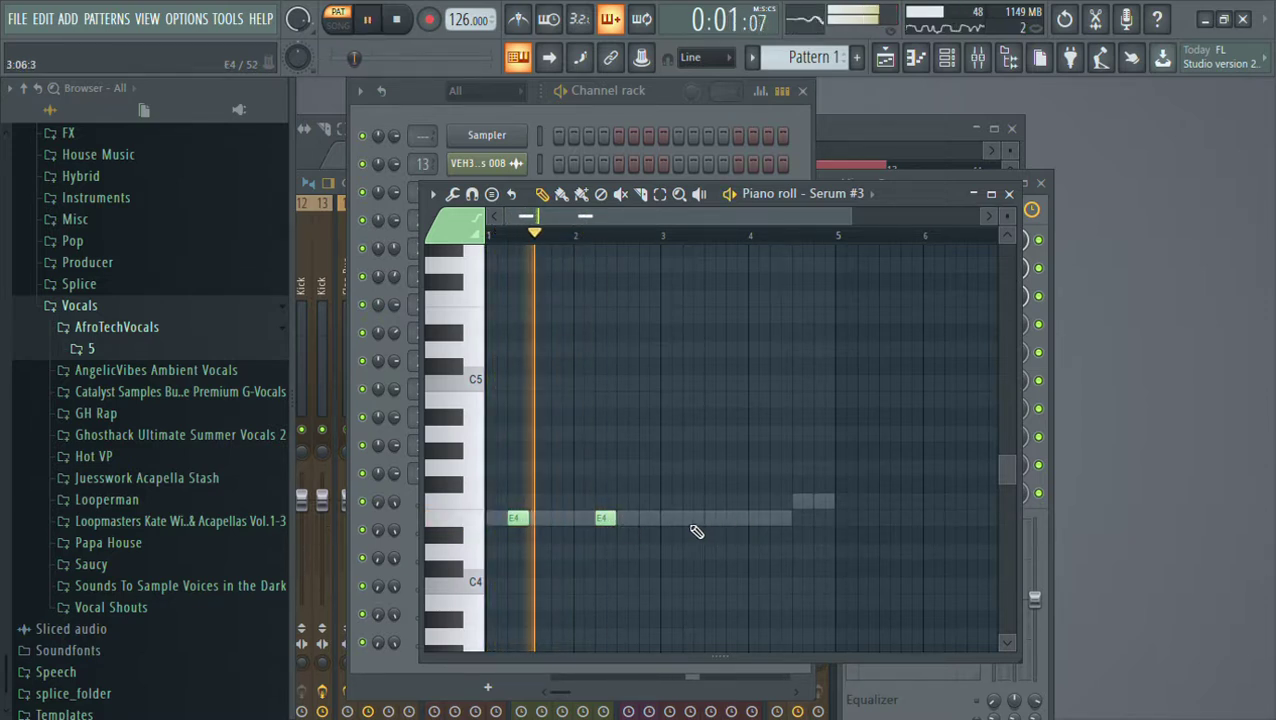
right_click(612, 521)
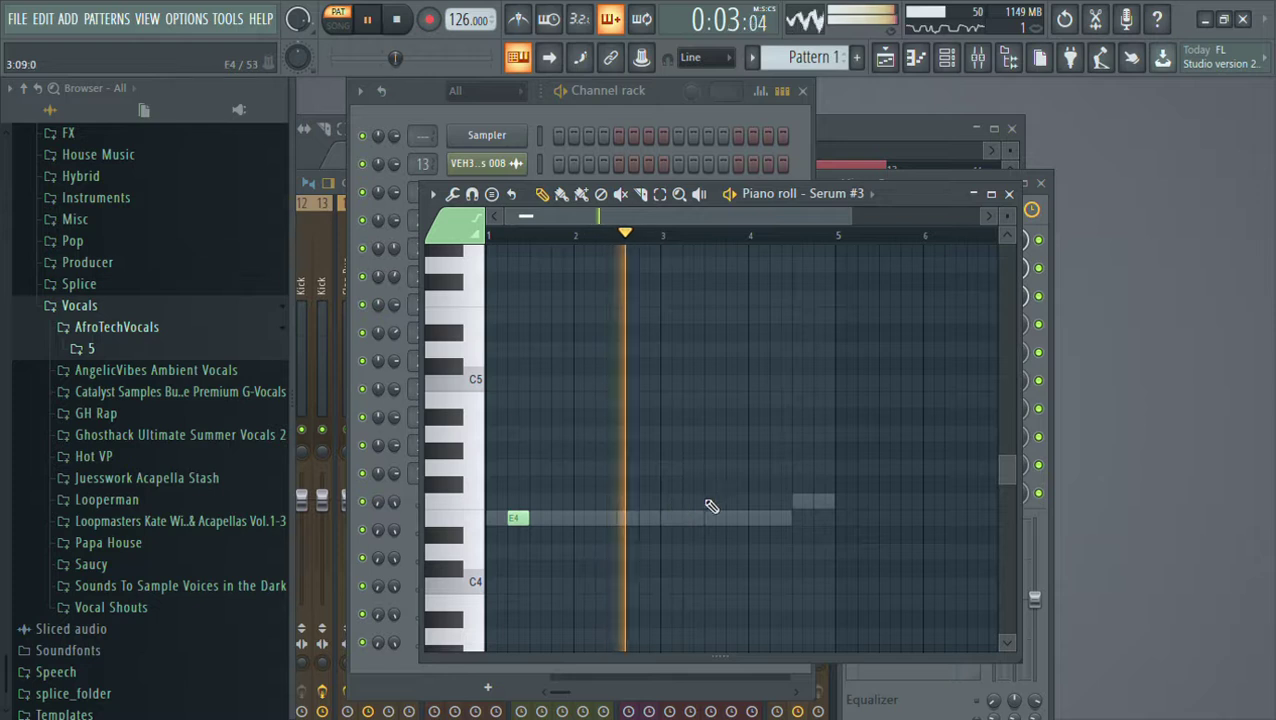
Add a matching quarter-bar note on the second beat of bar 3 and raise both notes an octave to E5
click(688, 521)
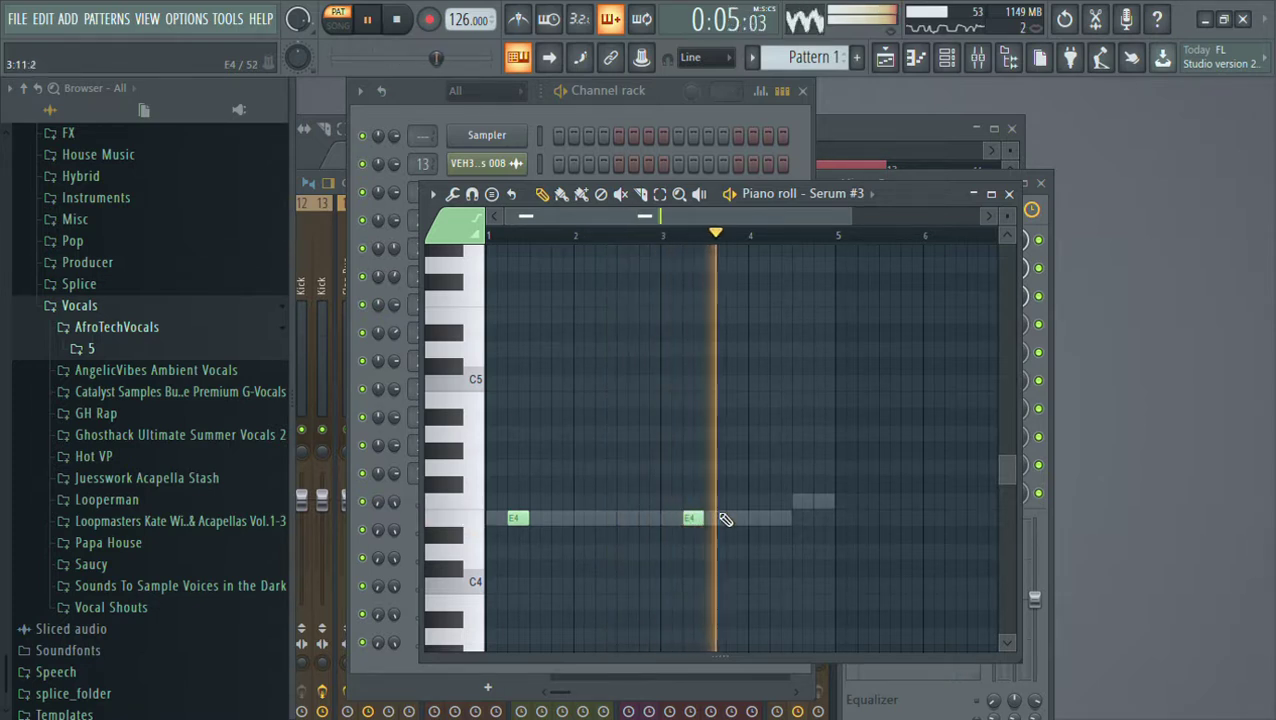
key(space)
key(space)
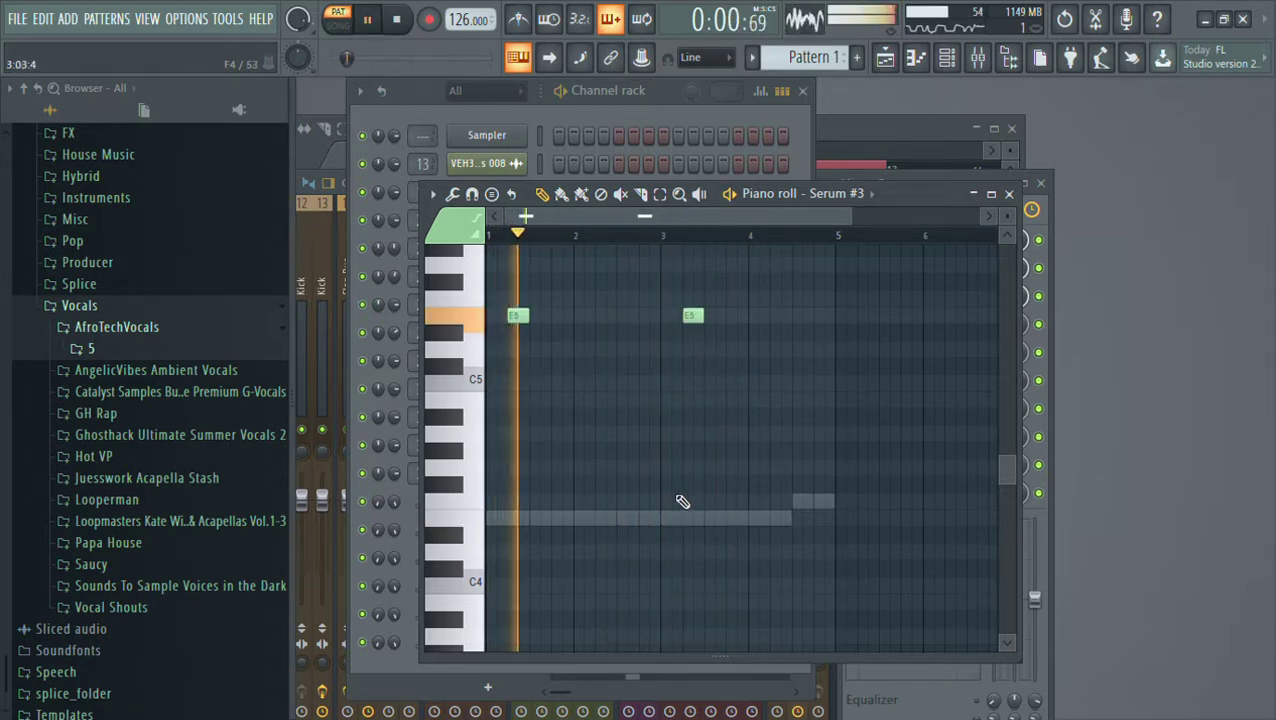
Stop playback and open the Serum #3 instrument from the channel rack, moving its window fully into view
click(612, 180)
key(space)
click(500, 476)
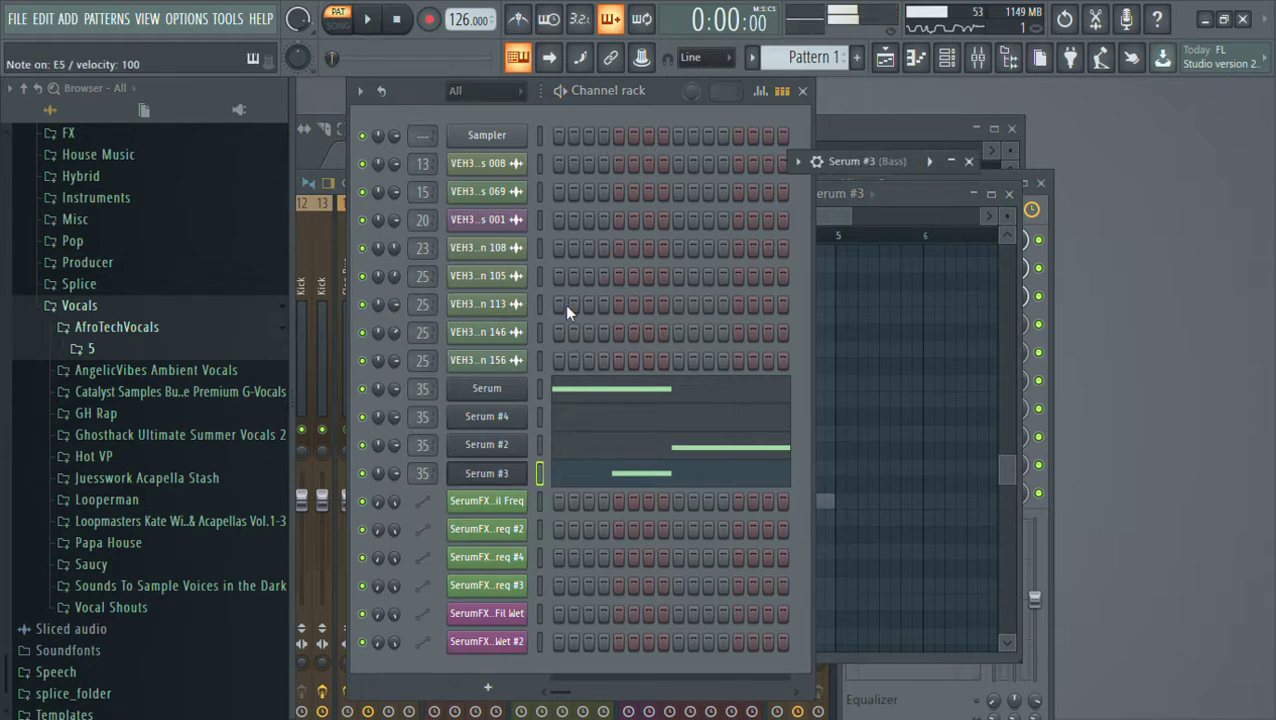
click(882, 162)
drag(933, 172, 439, 87)
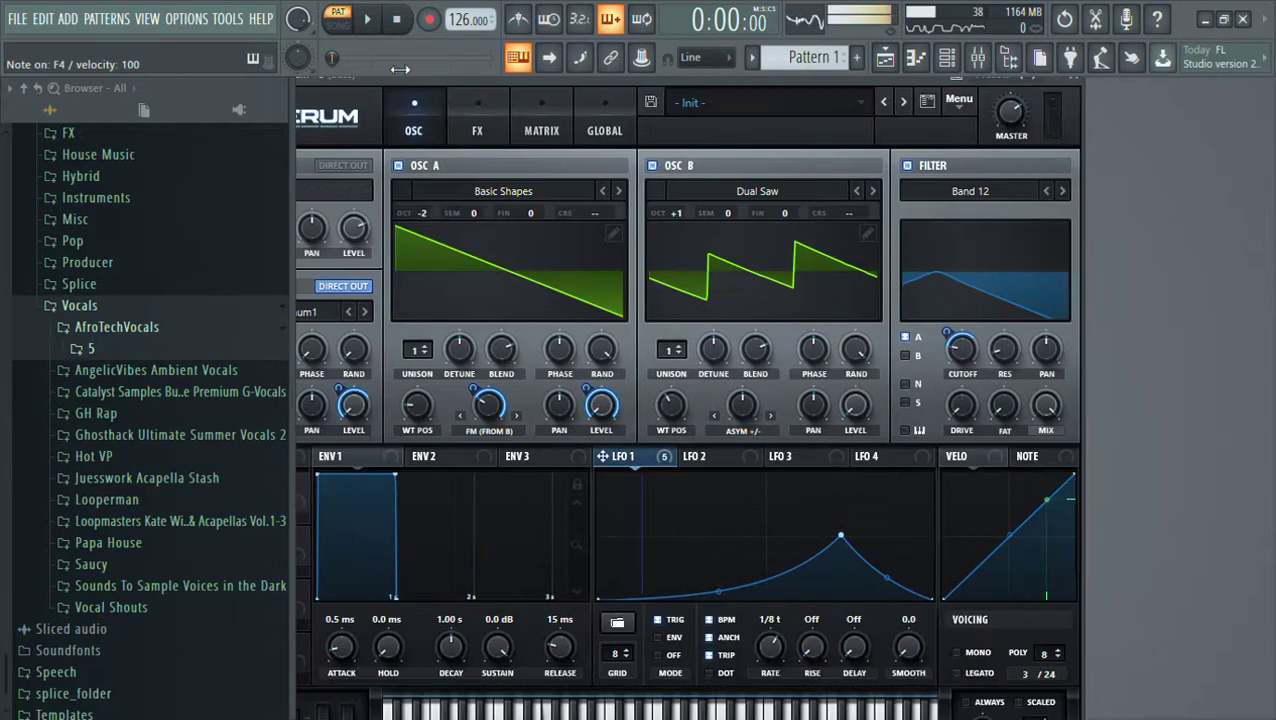
Enable Serum #3's EQ effect, place it after the filter, and cut the lows at 259 Hz with a Q of 39%
click(510, 132)
click(348, 410)
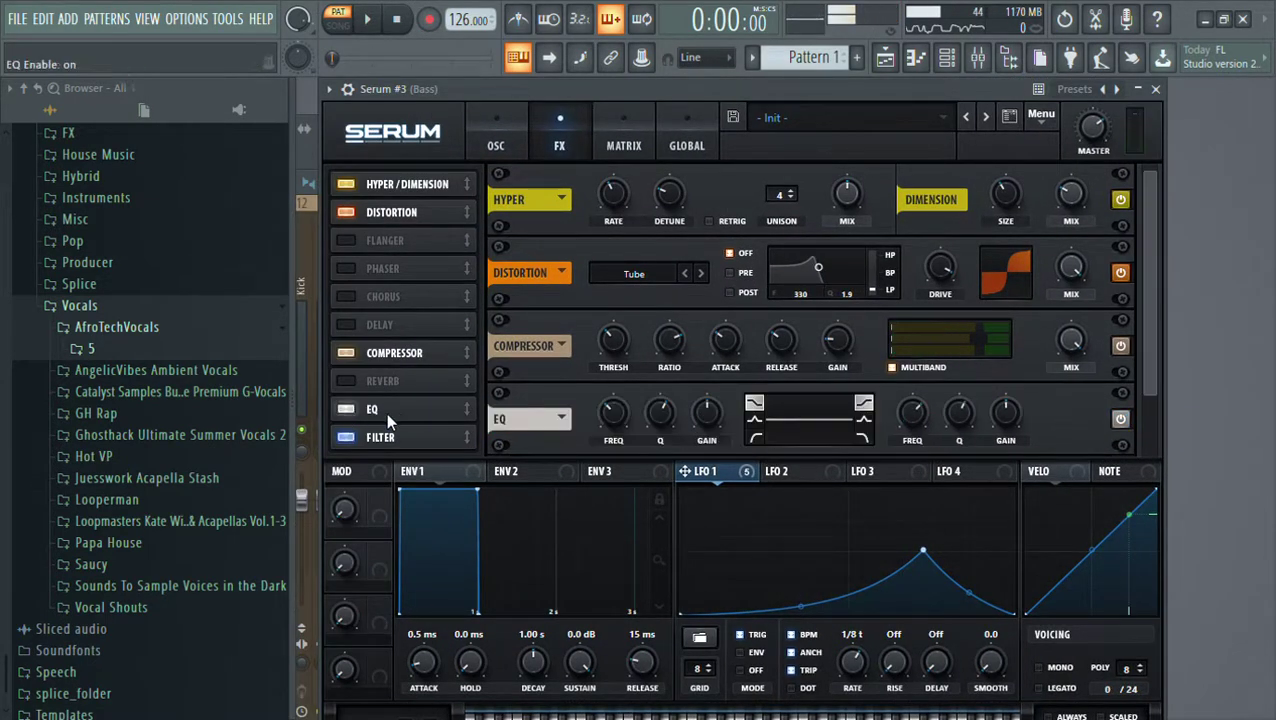
drag(370, 410, 370, 438)
drag(661, 412, 621, 420)
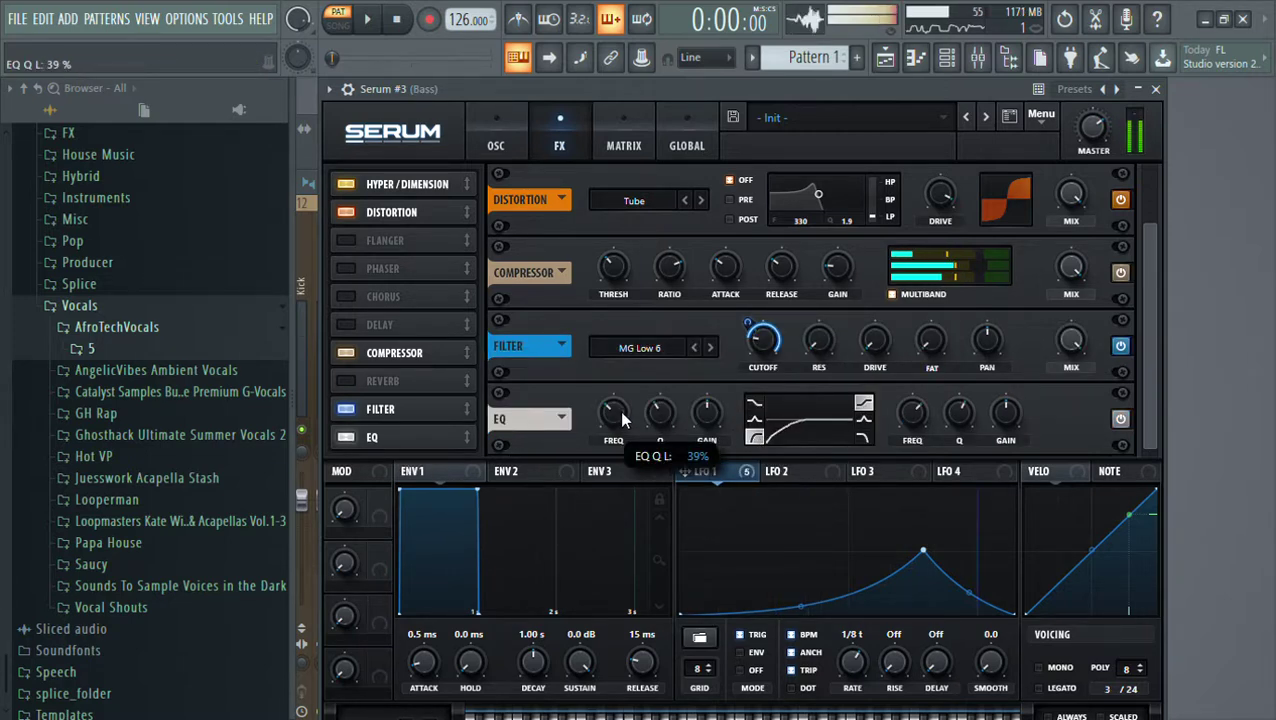
Turn off Serum #3's noise oscillator, raise the Dimension mix, and set the Hyper mix to 54%
click(496, 135)
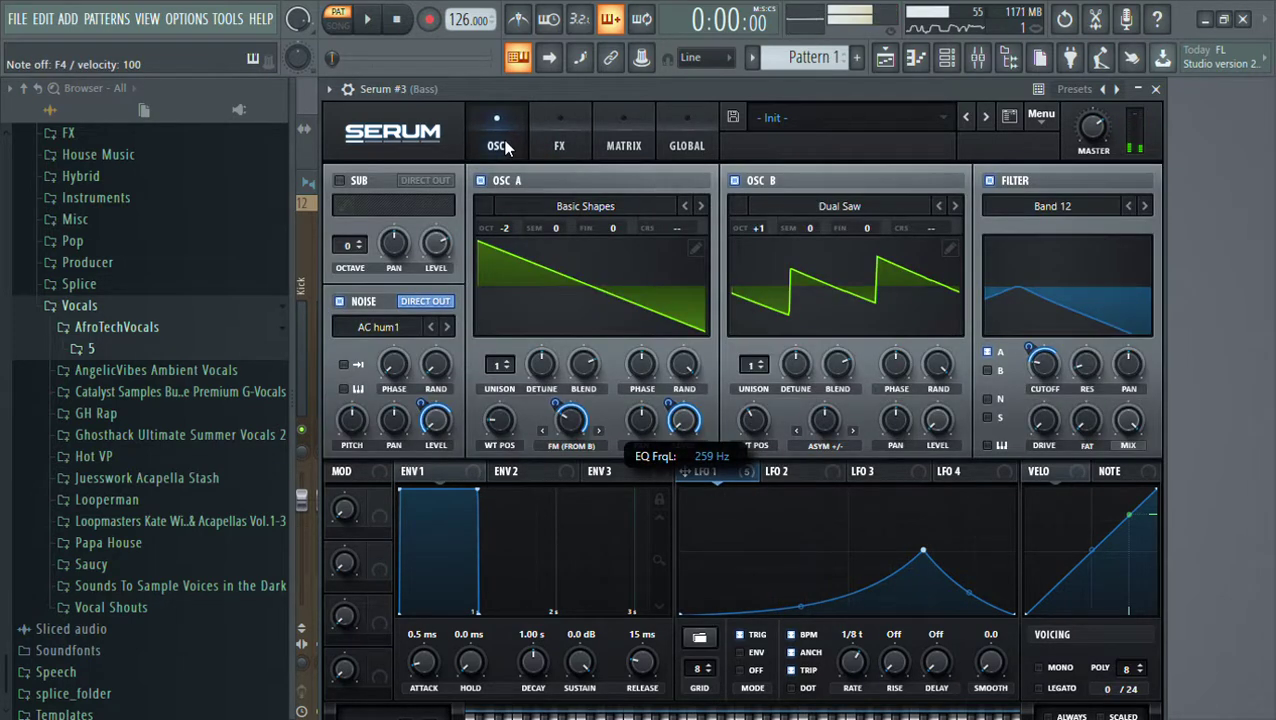
click(349, 302)
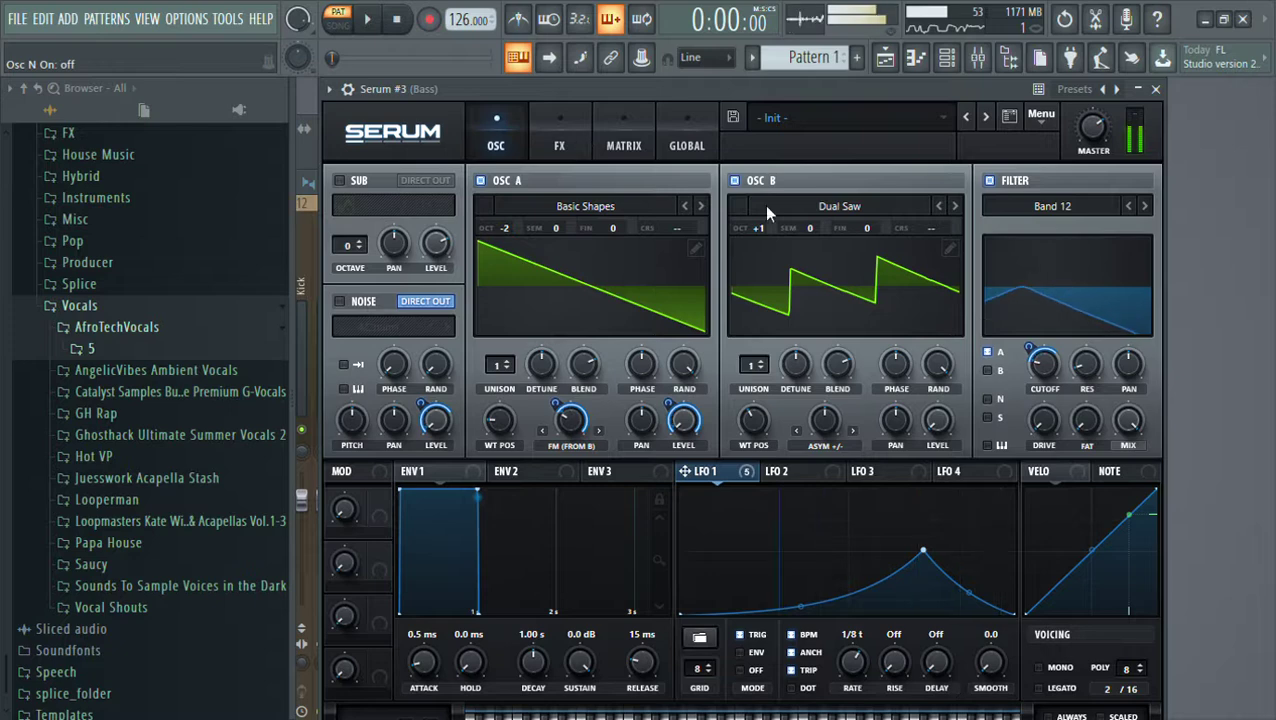
click(560, 142)
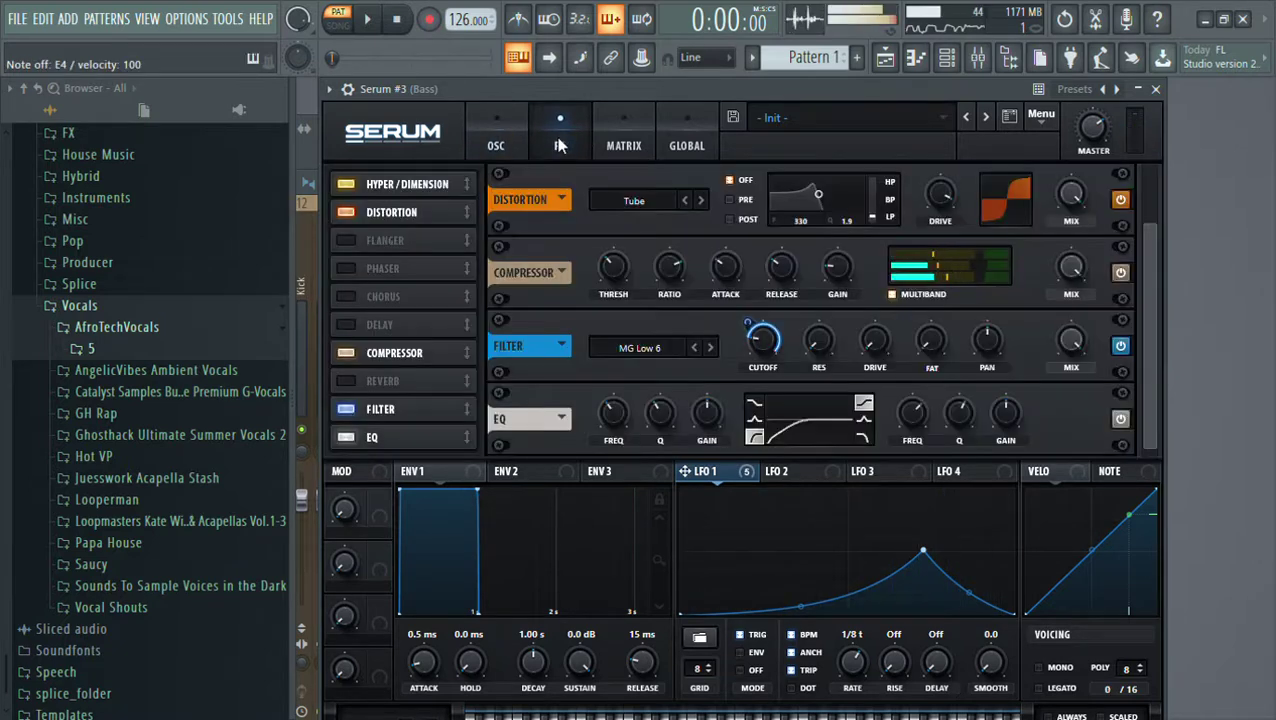
click(425, 187)
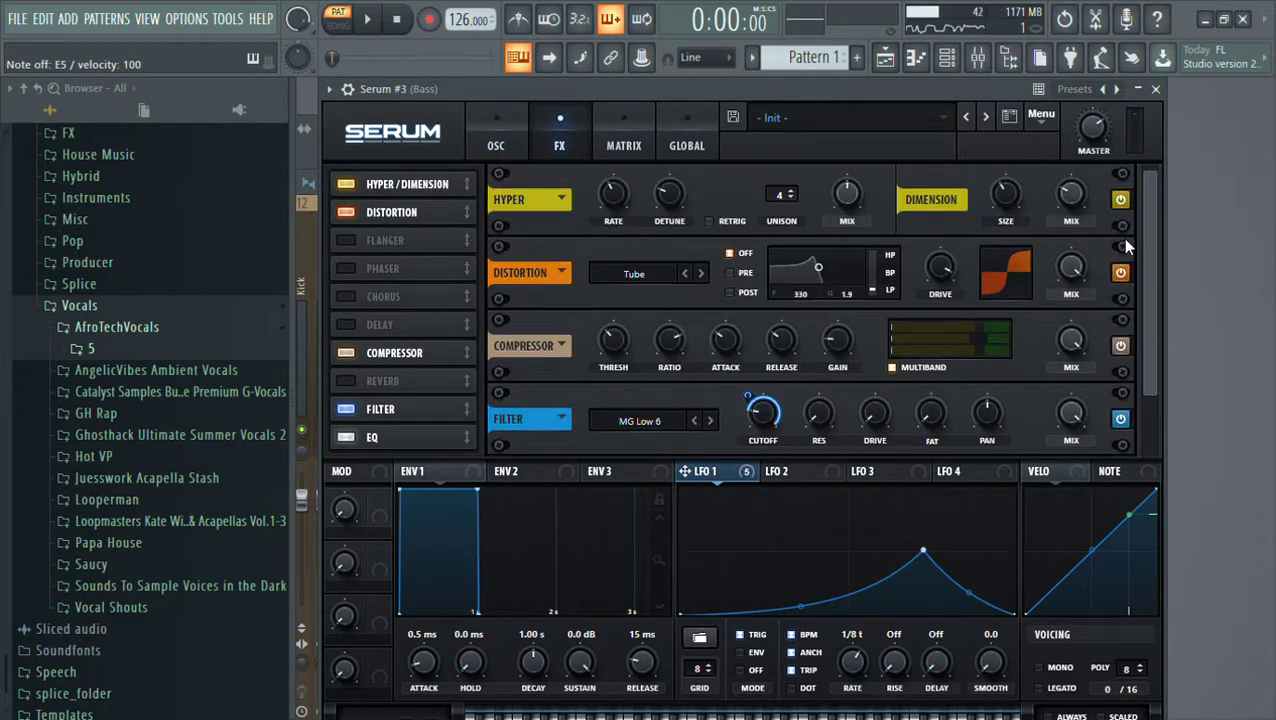
drag(1071, 194, 1072, 189)
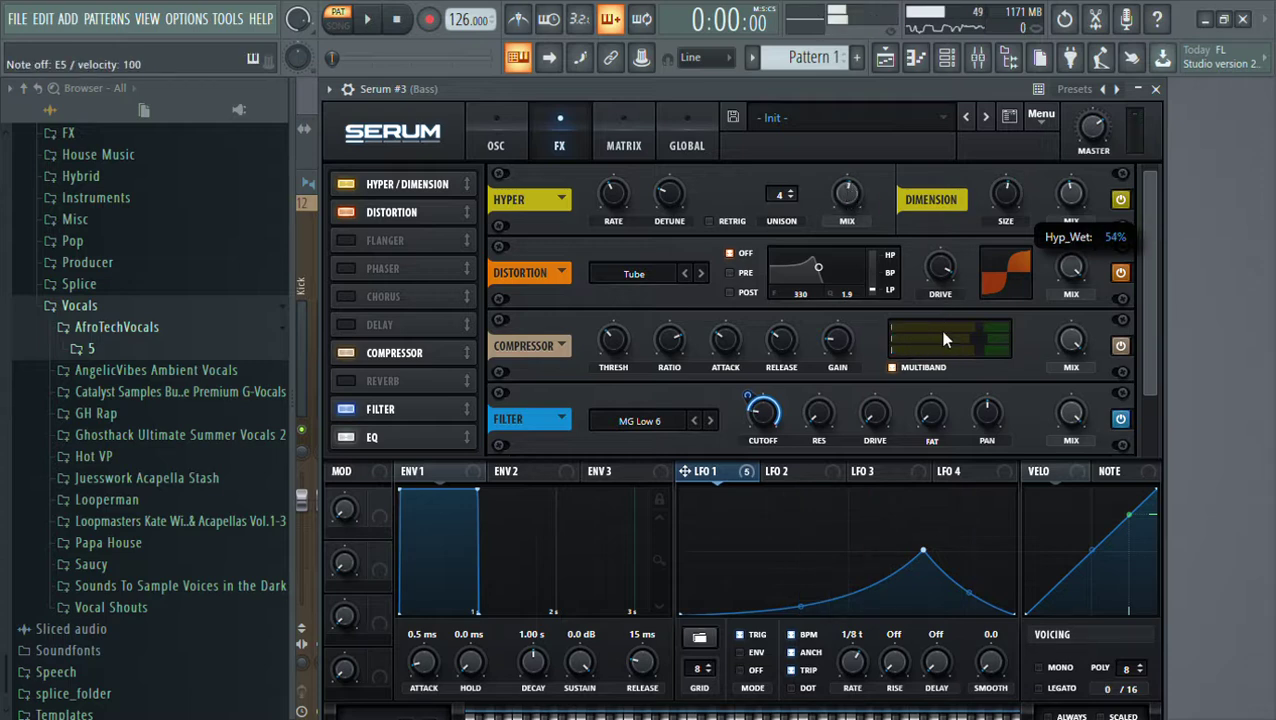
Disable the compressor's multiband mode, then remove the LFO from the FX filter cutoff and raise the cutoff to 13290 Hz
click(911, 365)
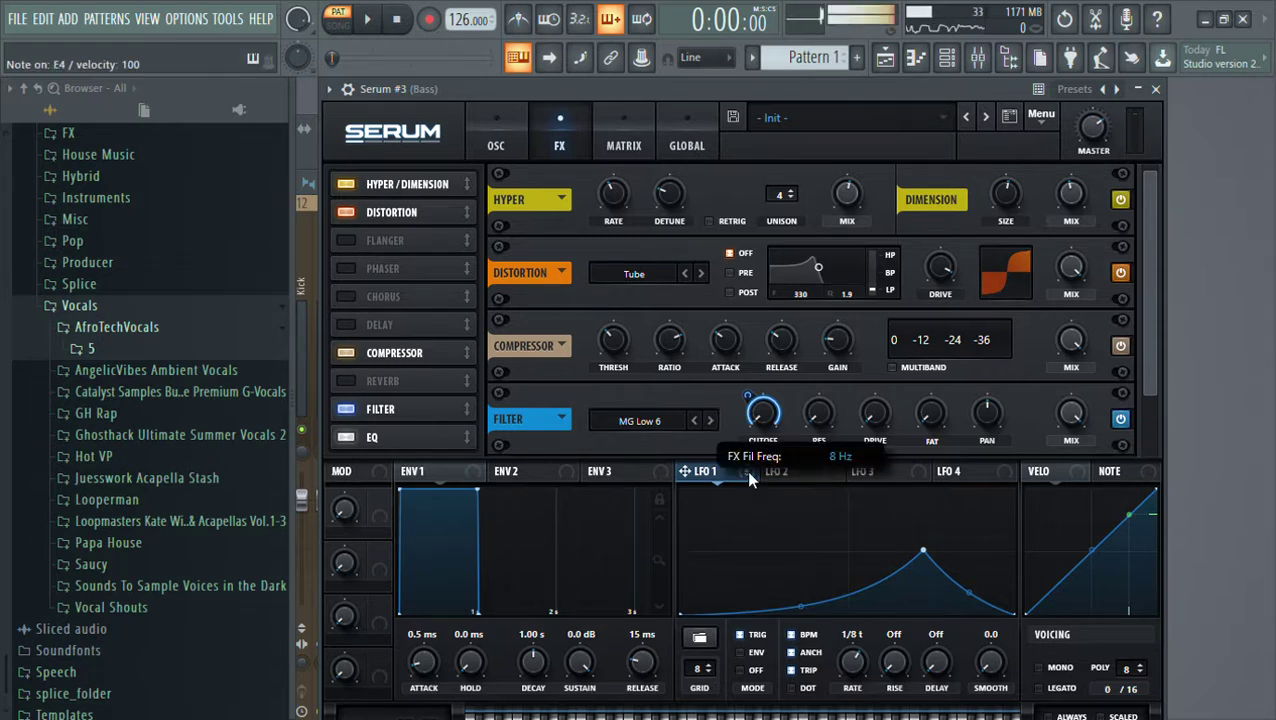
drag(765, 412, 828, 224)
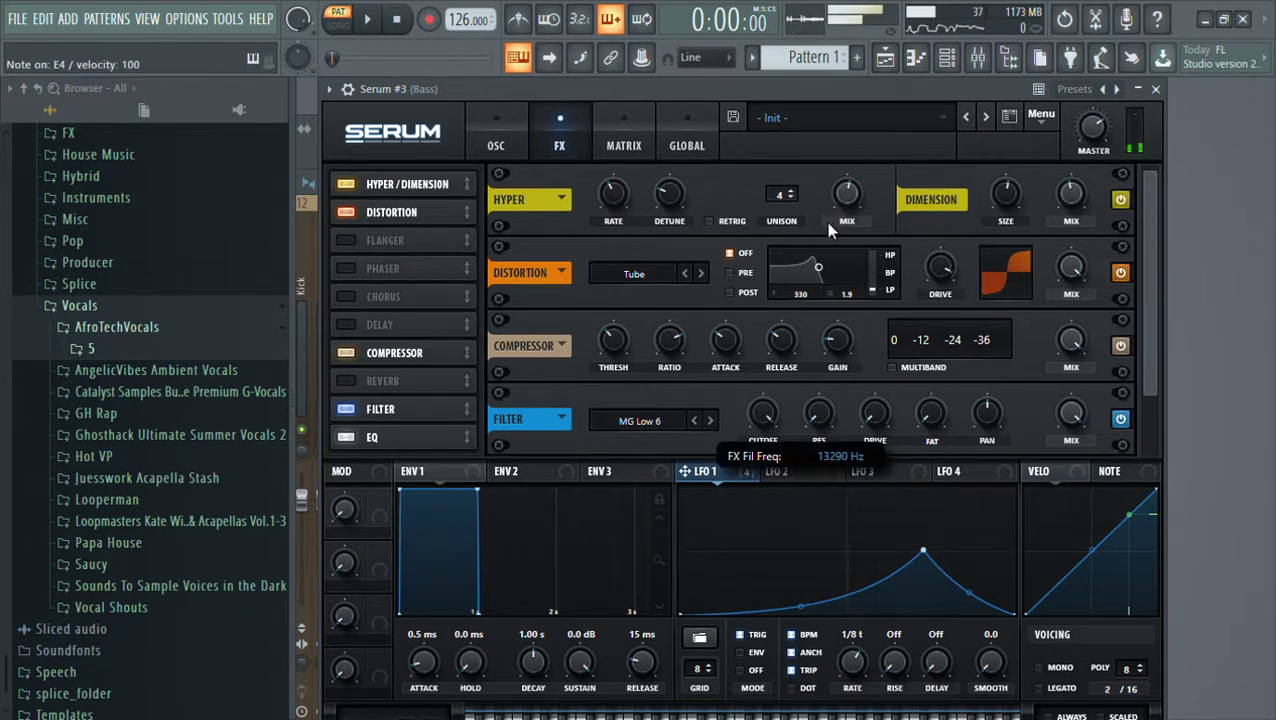
Raise the cutoff of Serum #3's Band 12 oscillator filter to about 167 Hz
click(500, 140)
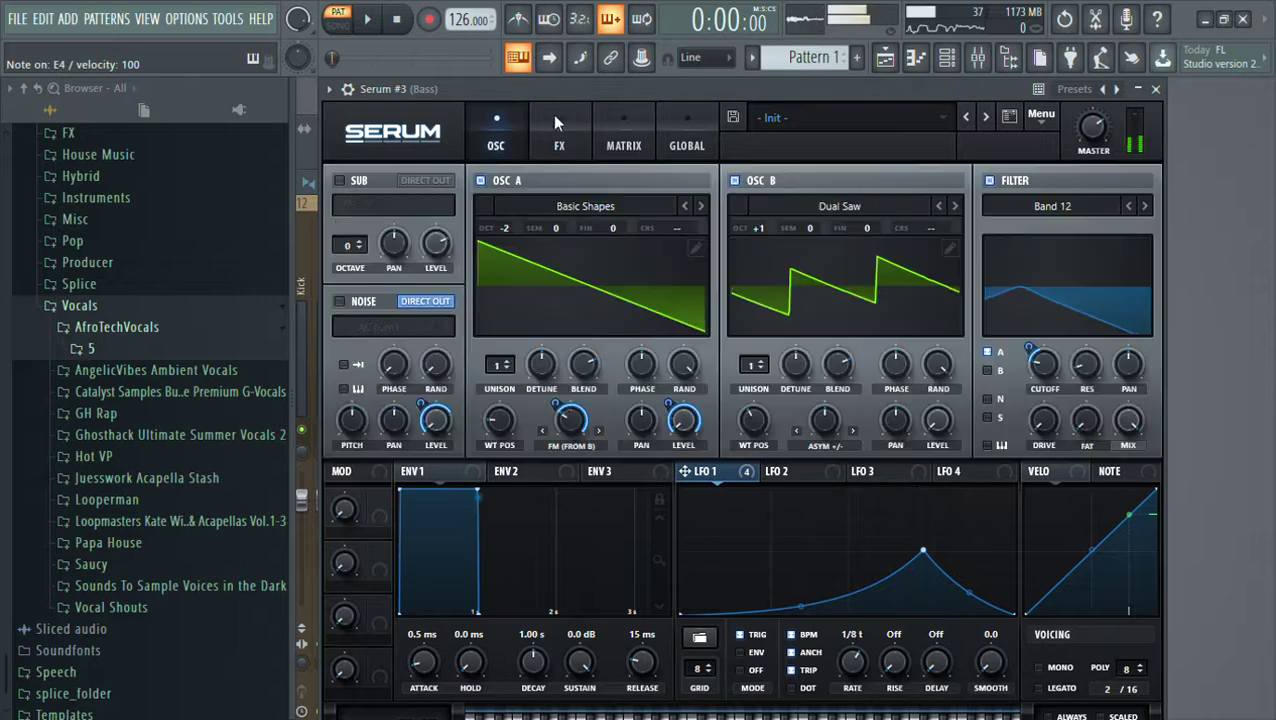
drag(584, 92, 556, 98)
drag(1006, 366, 1018, 330)
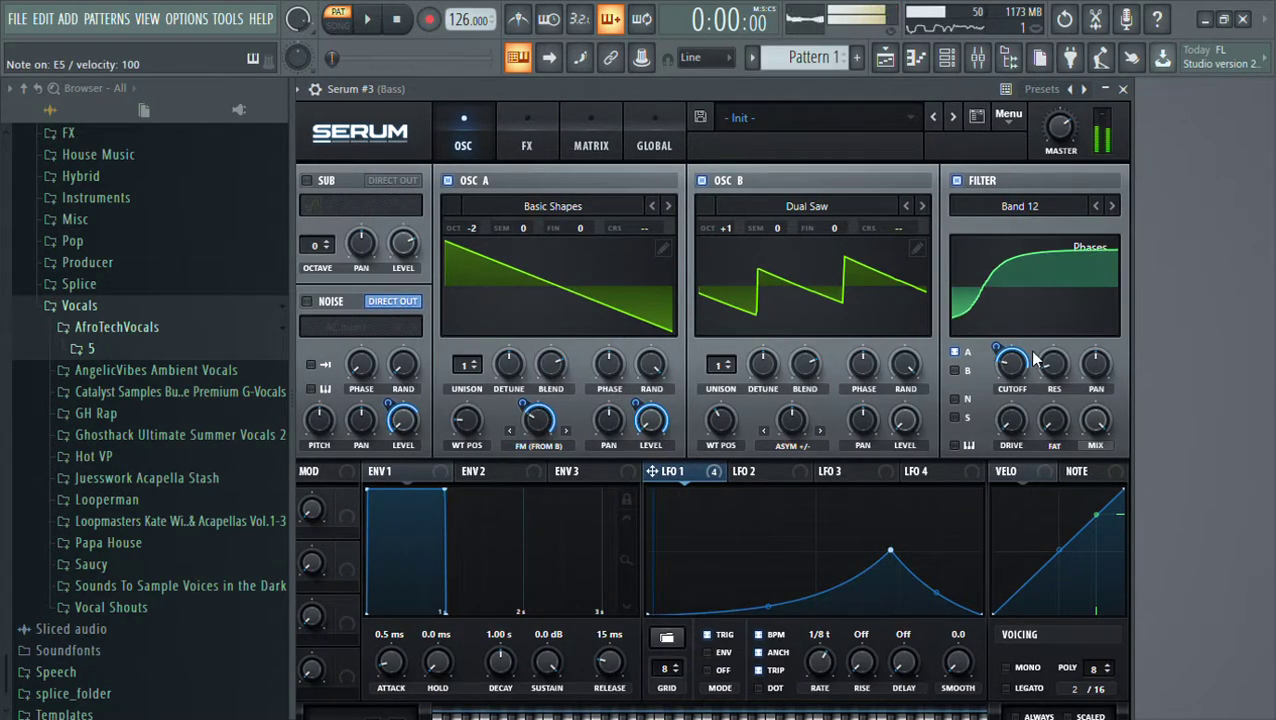
mouse_move(1031, 347)
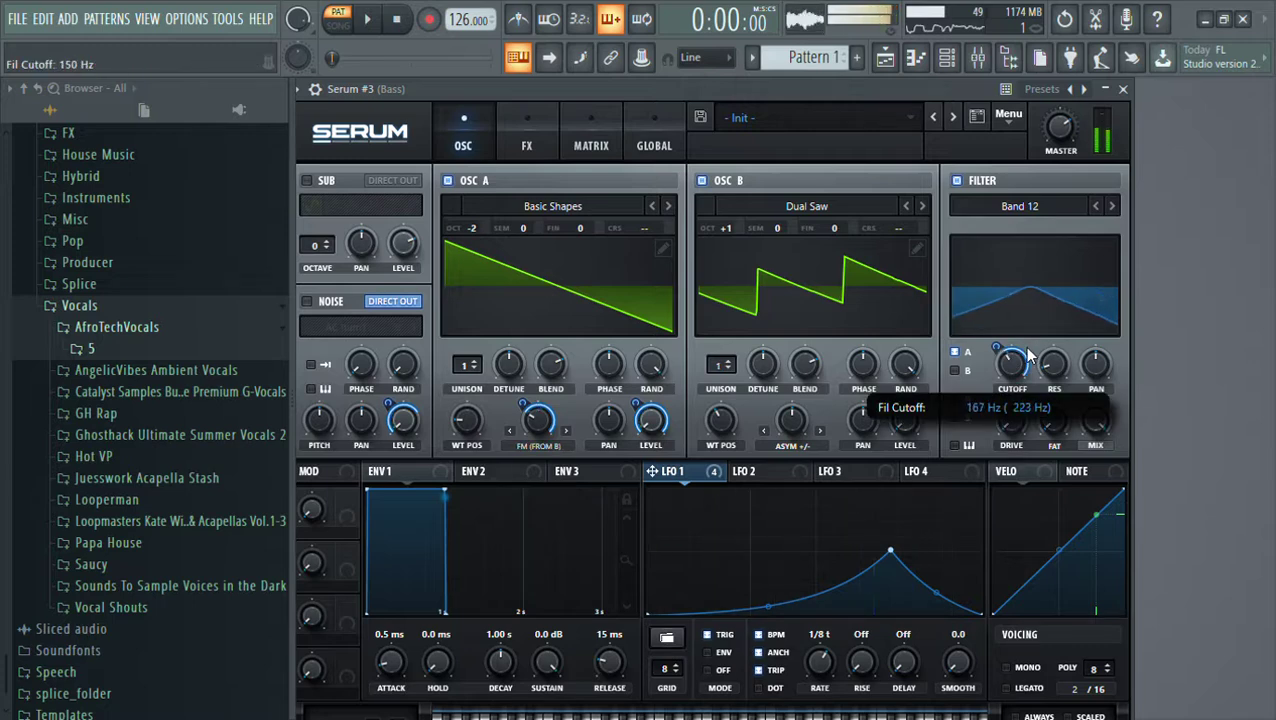
Adjust oscillator B's Asym warp, set oscillator A's FM (From B) amount to about 29%, and turn the noise oscillator back on
drag(848, 93, 842, 130)
drag(783, 455, 783, 446)
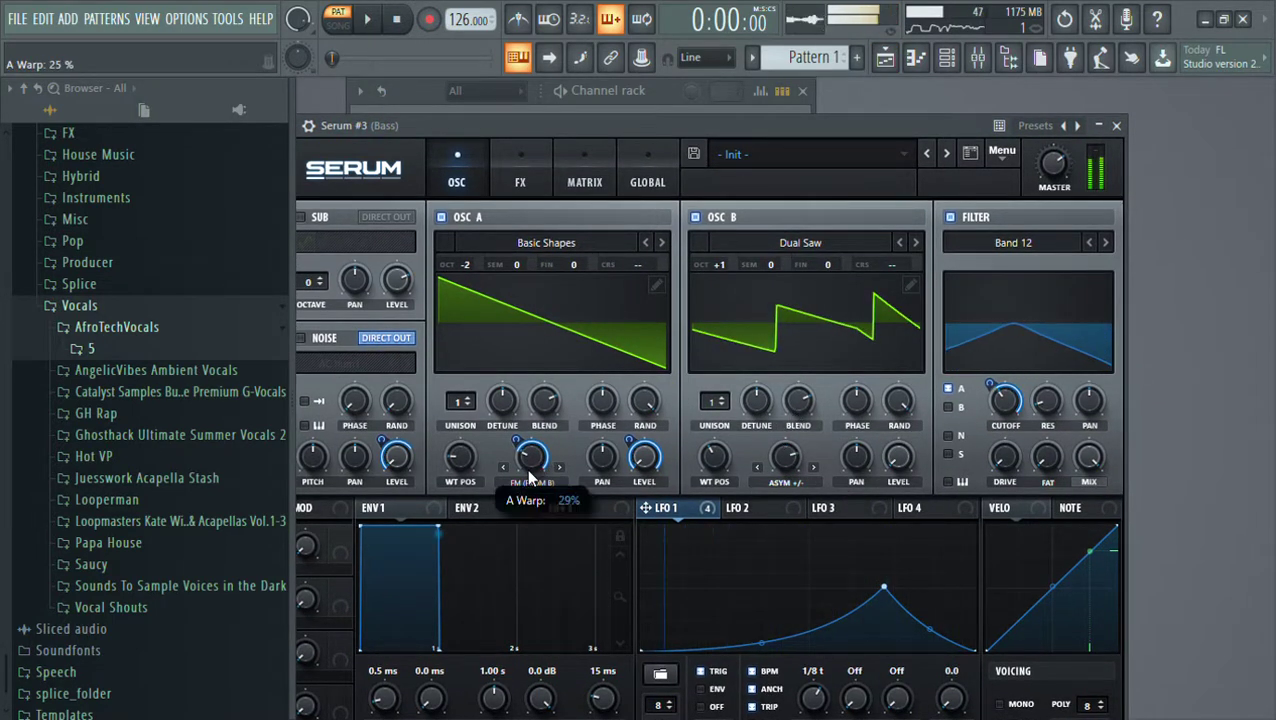
click(323, 339)
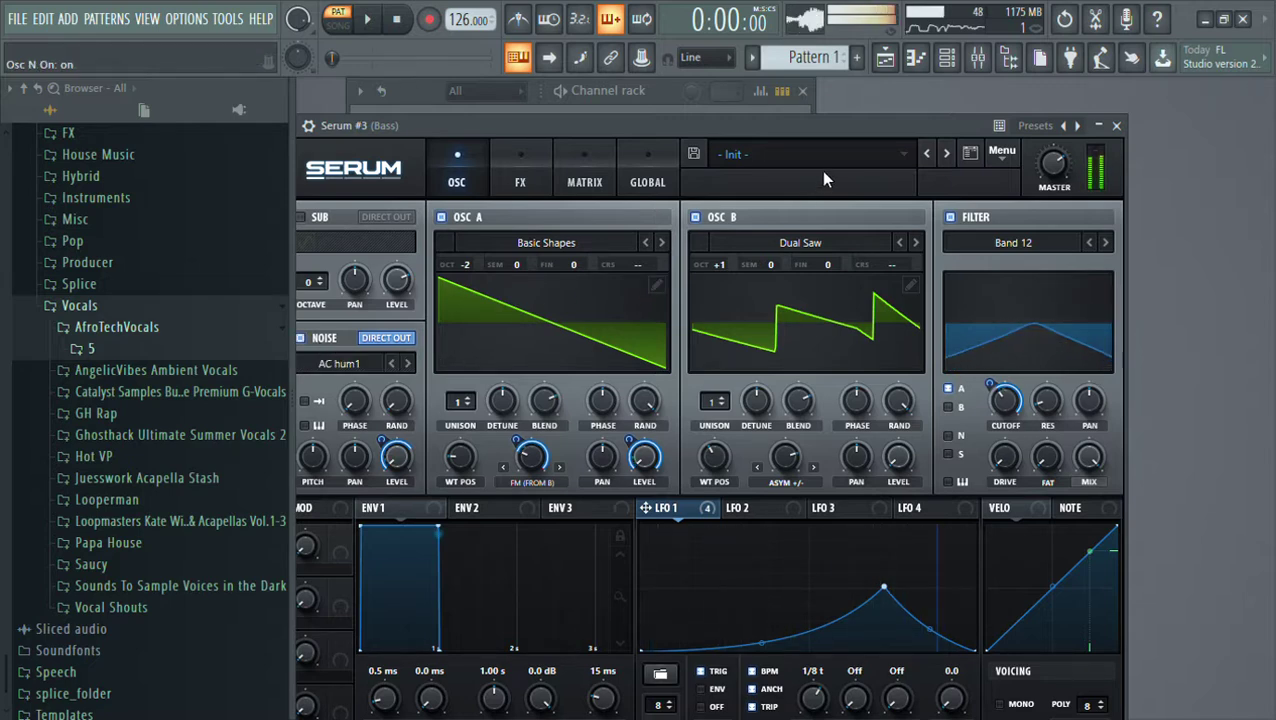
Play the pattern to hear the edited Serum #3 sound, and close its plugin and piano roll windows
click(605, 93)
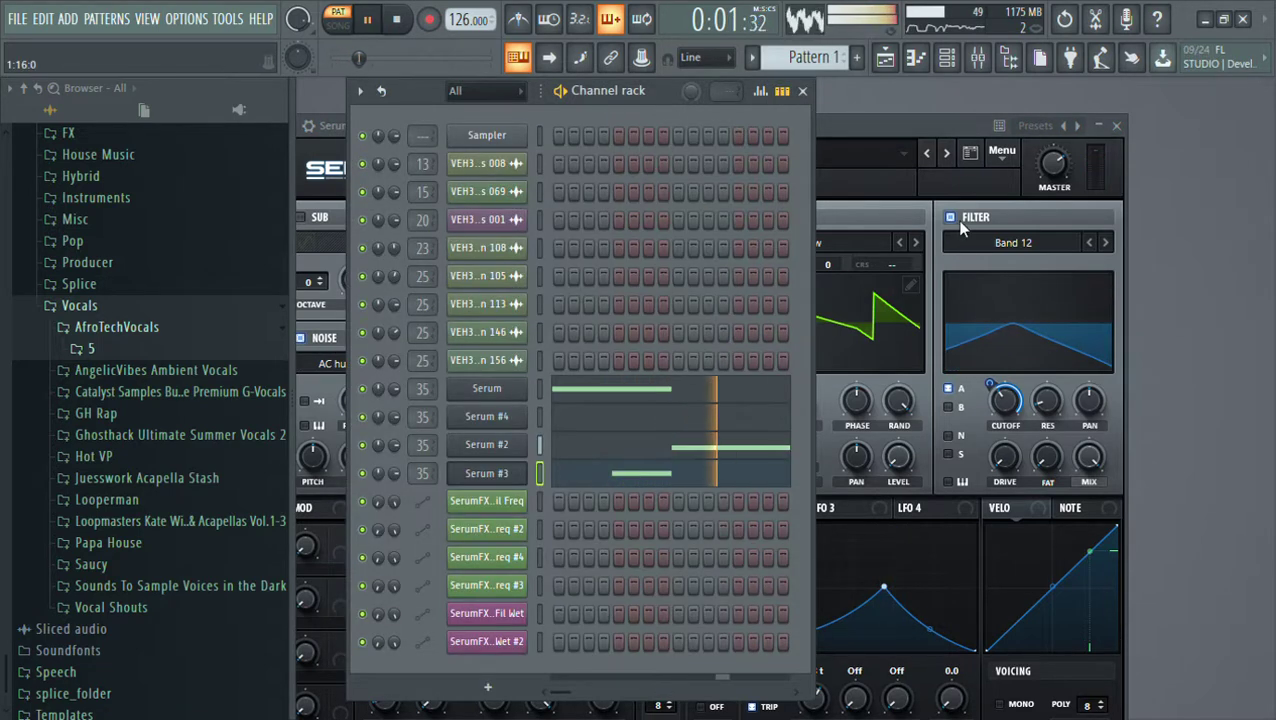
mouse_move(1017, 203)
drag(935, 130, 840, 148)
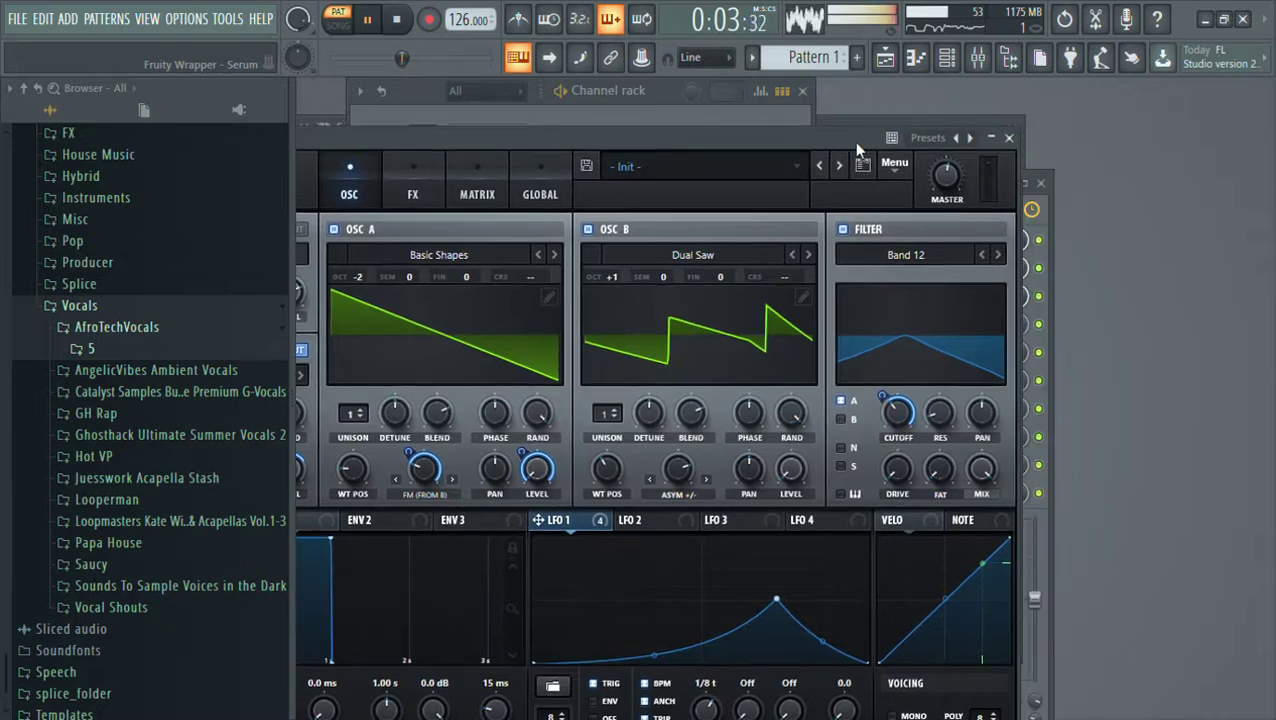
click(1008, 139)
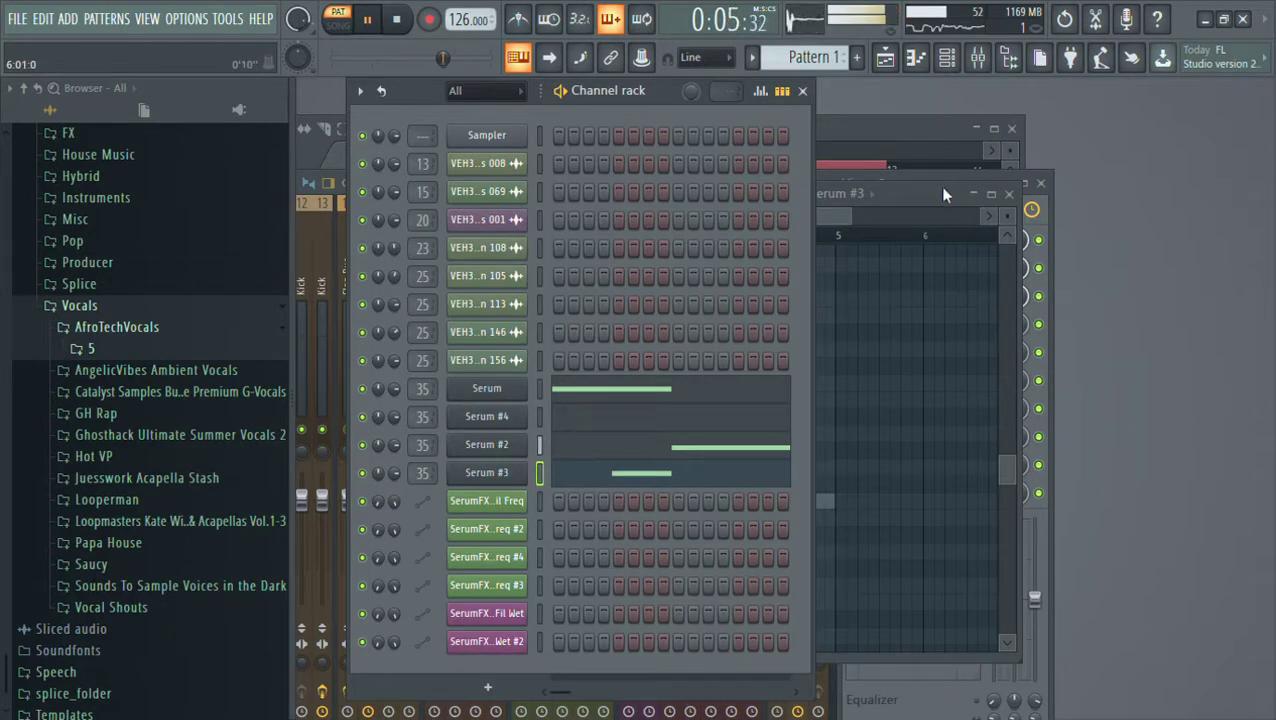
click(1010, 208)
Play bars 9 to 12 of the playlist in song mode to hear the bass with its filter automation
click(820, 160)
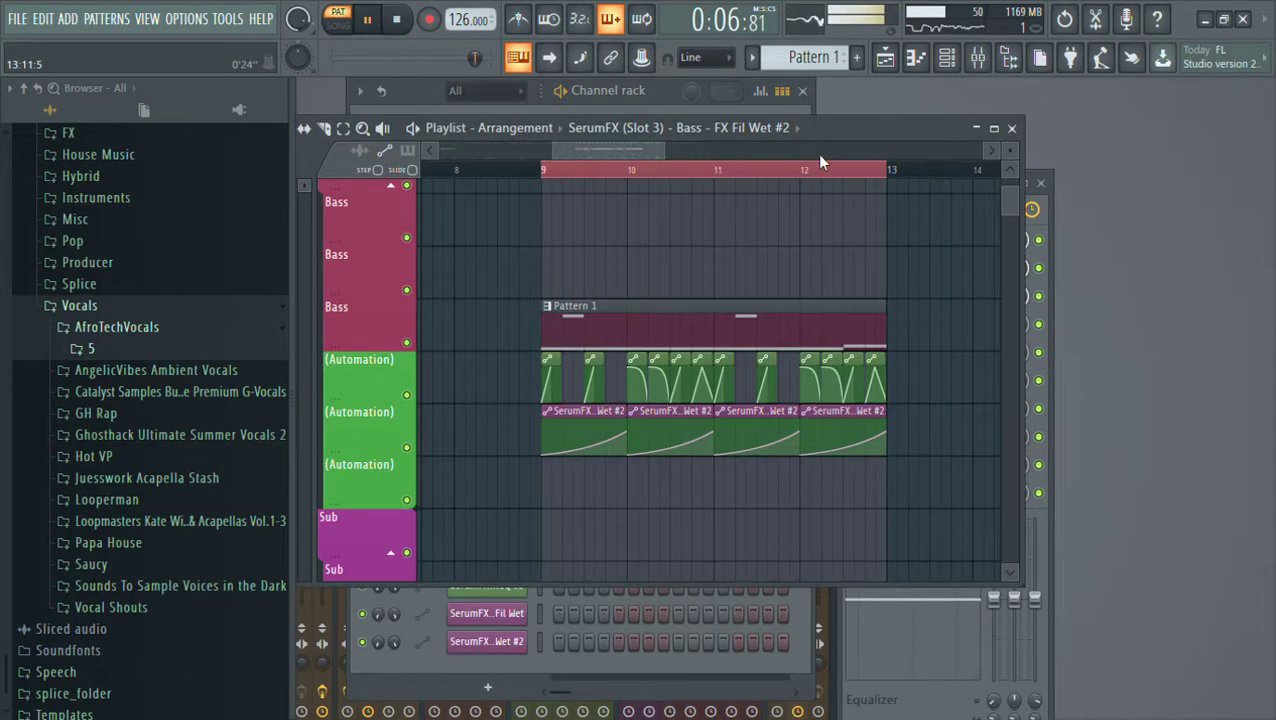
click(543, 176)
scroll(700, 176, down, 2)
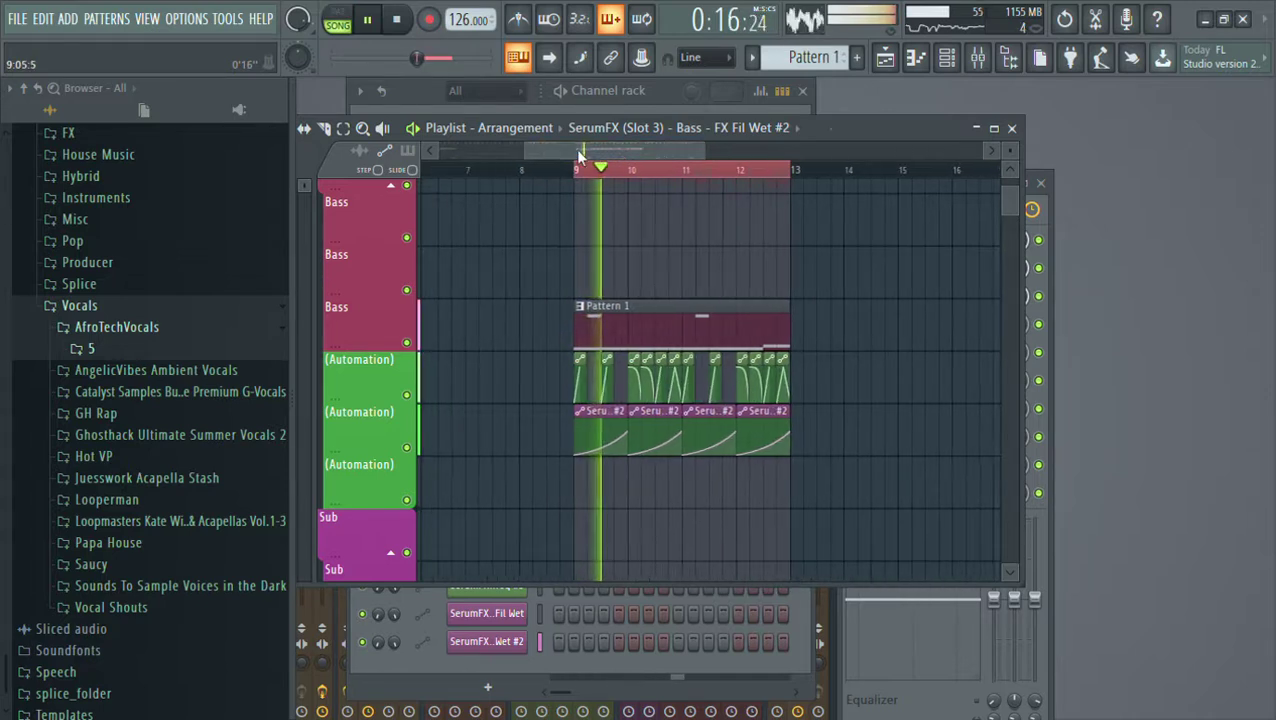
scroll(700, 176, up, 2)
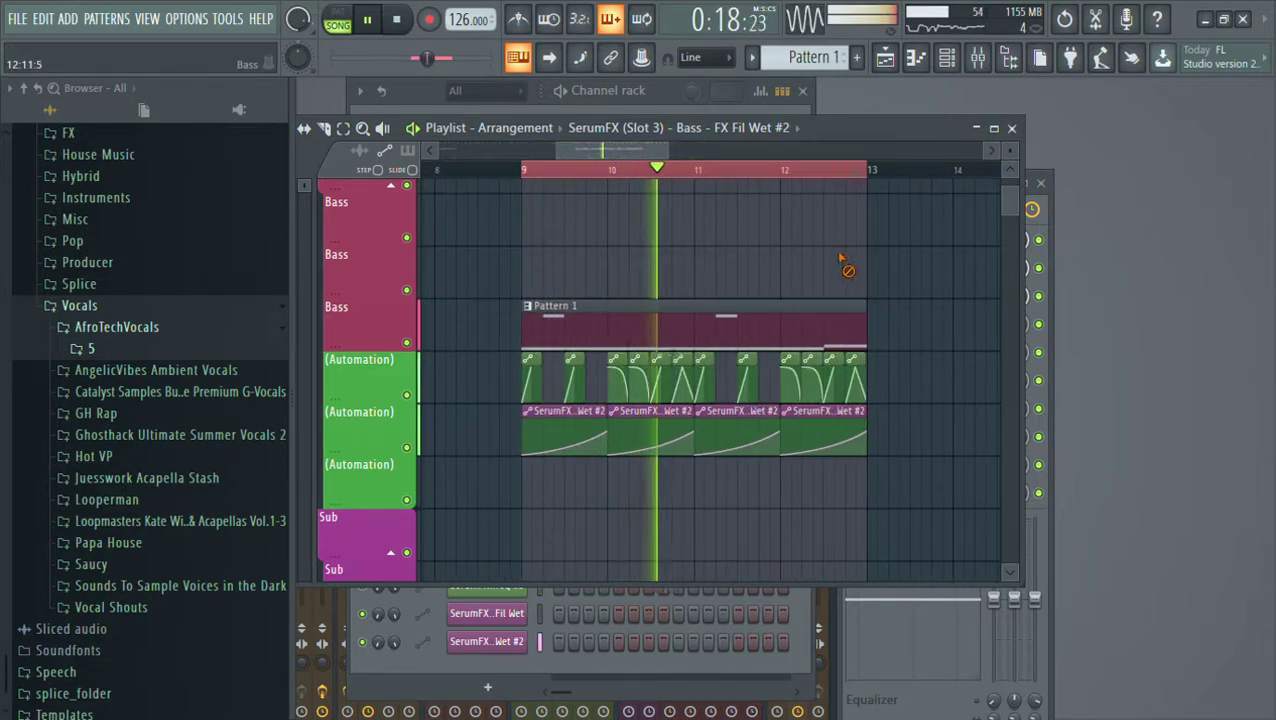
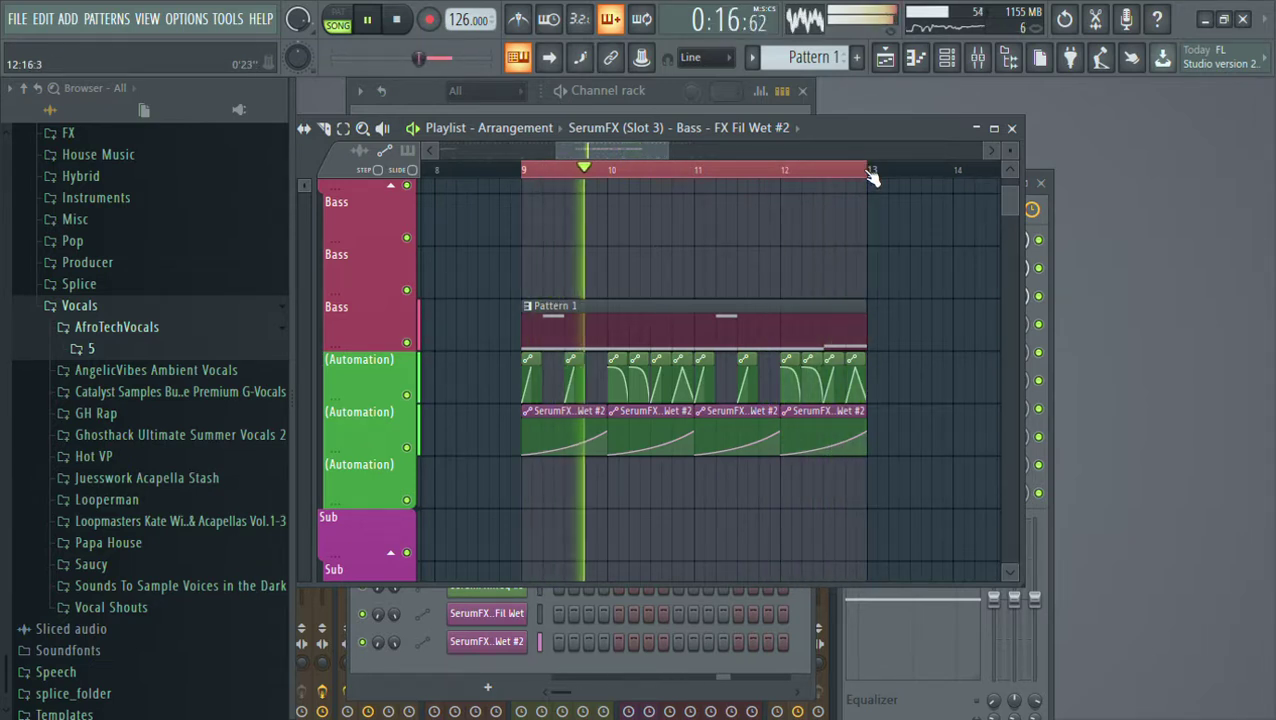
Stop playback, select only the Serum #3 channel in the channel rack, and cut its notes from Pattern 1
key(F6)
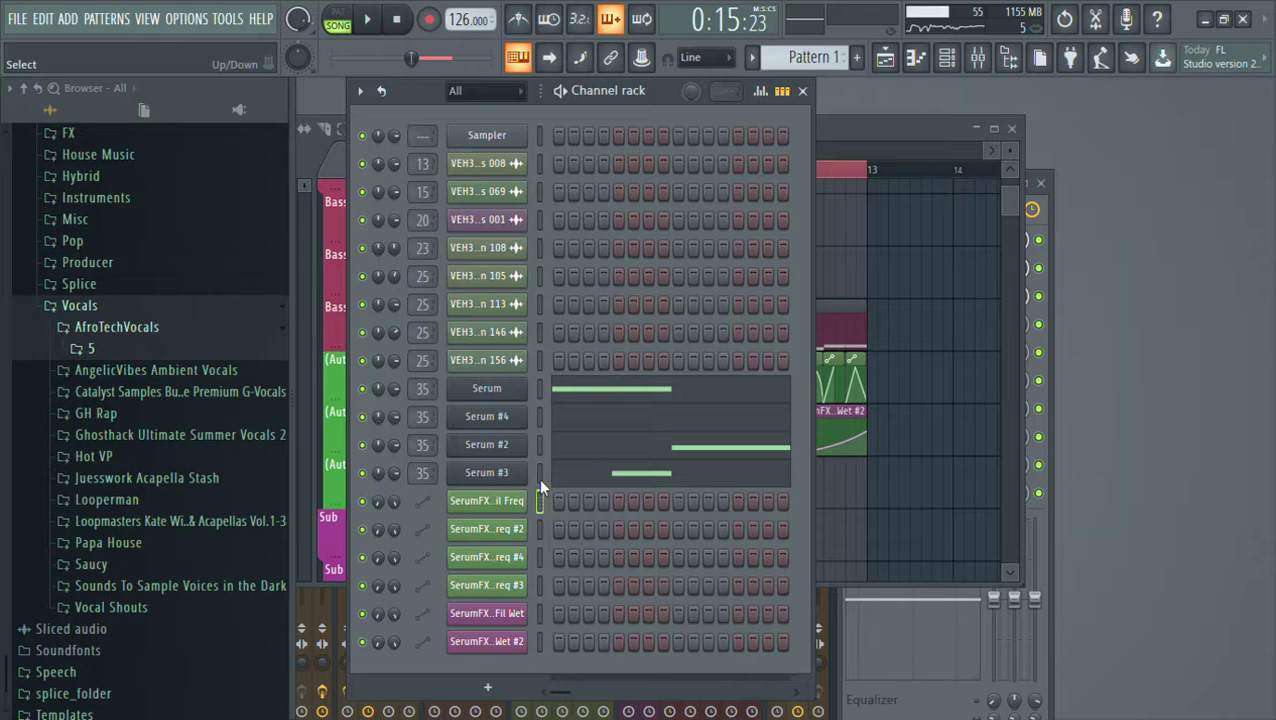
click(538, 478)
click(890, 127)
click(573, 96)
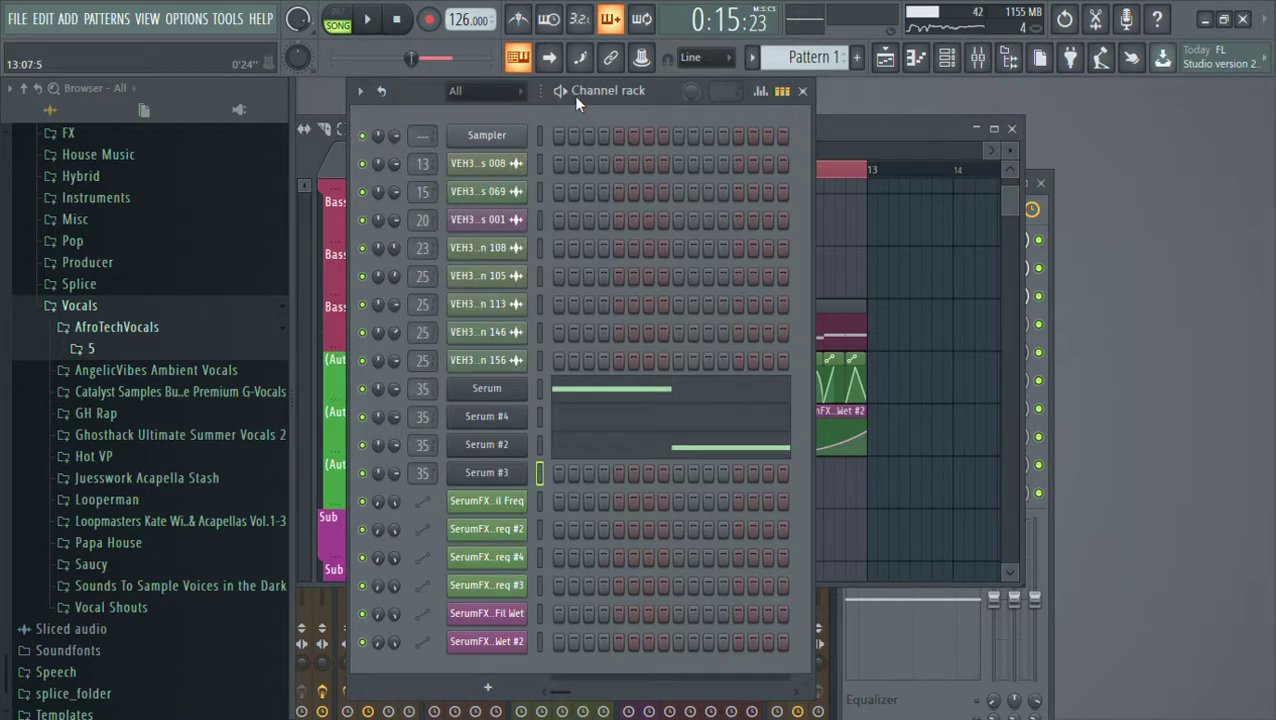
Play Pattern 1 in pattern mode and bring up the notes of Serum and Serum #2 in the piano roll
key(l)
key(space)
click(584, 400)
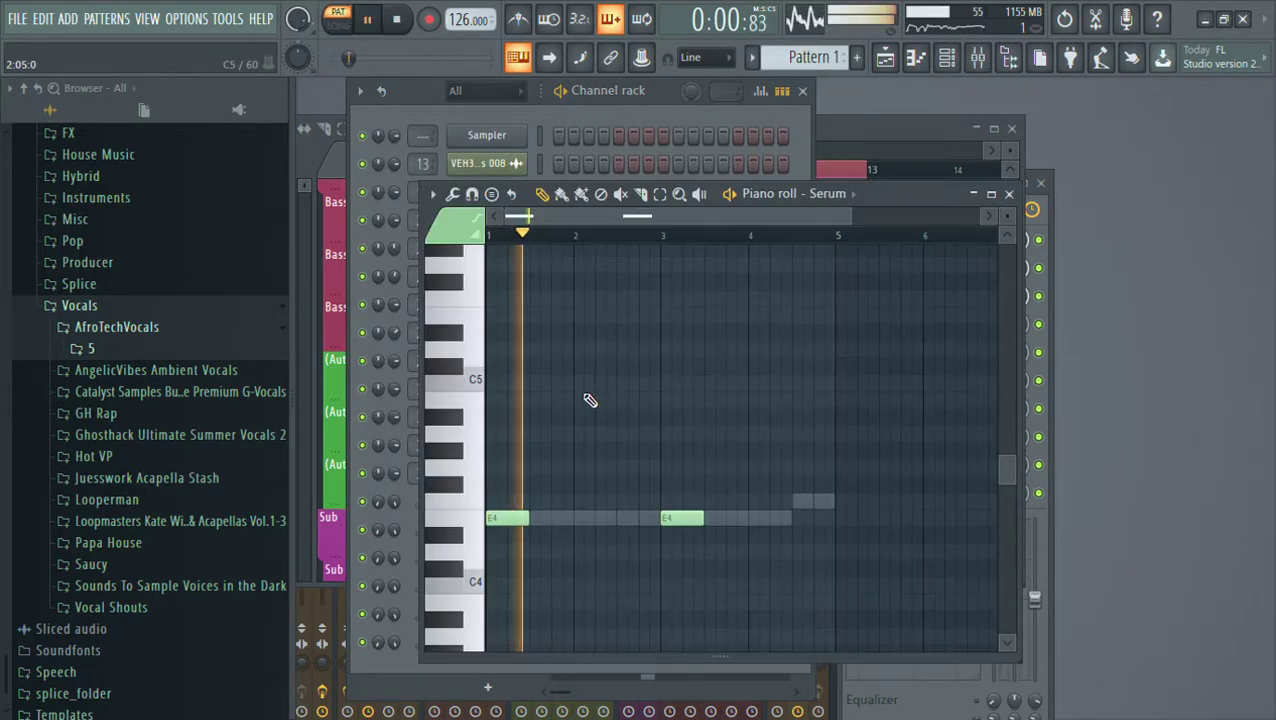
key(space)
double_click(537, 522)
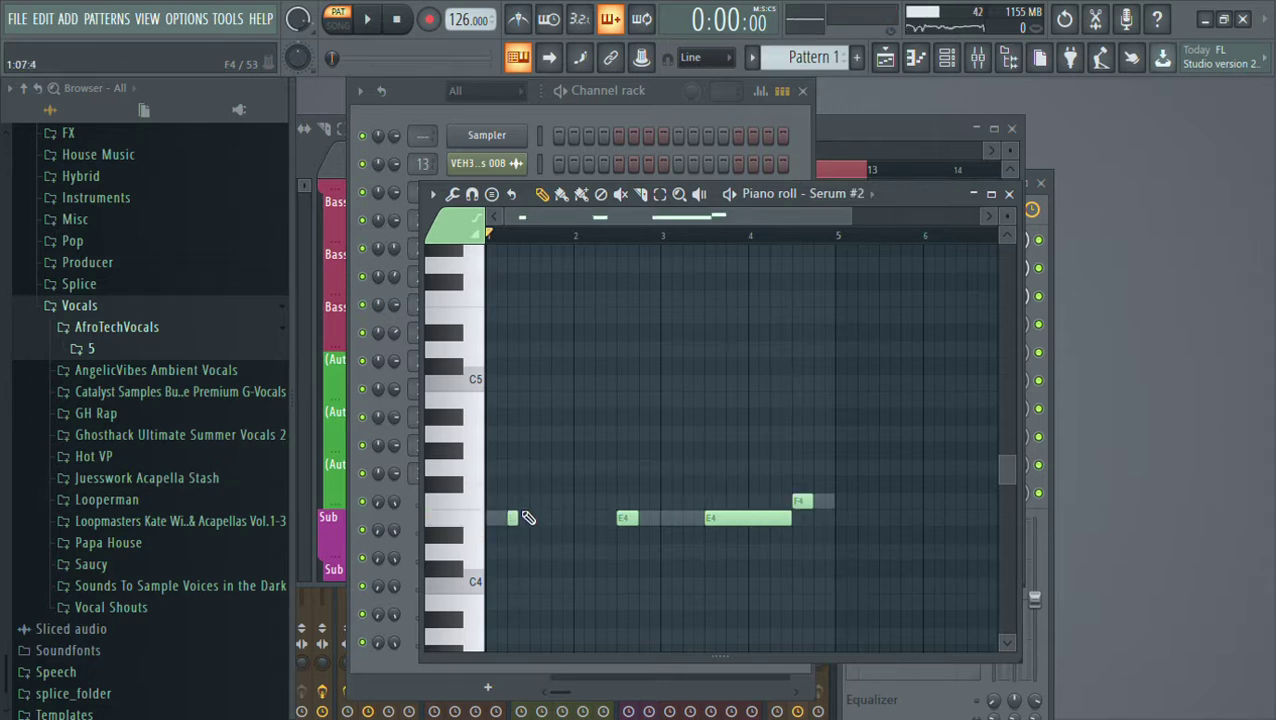
scroll(505, 236, up, 3)
key(space)
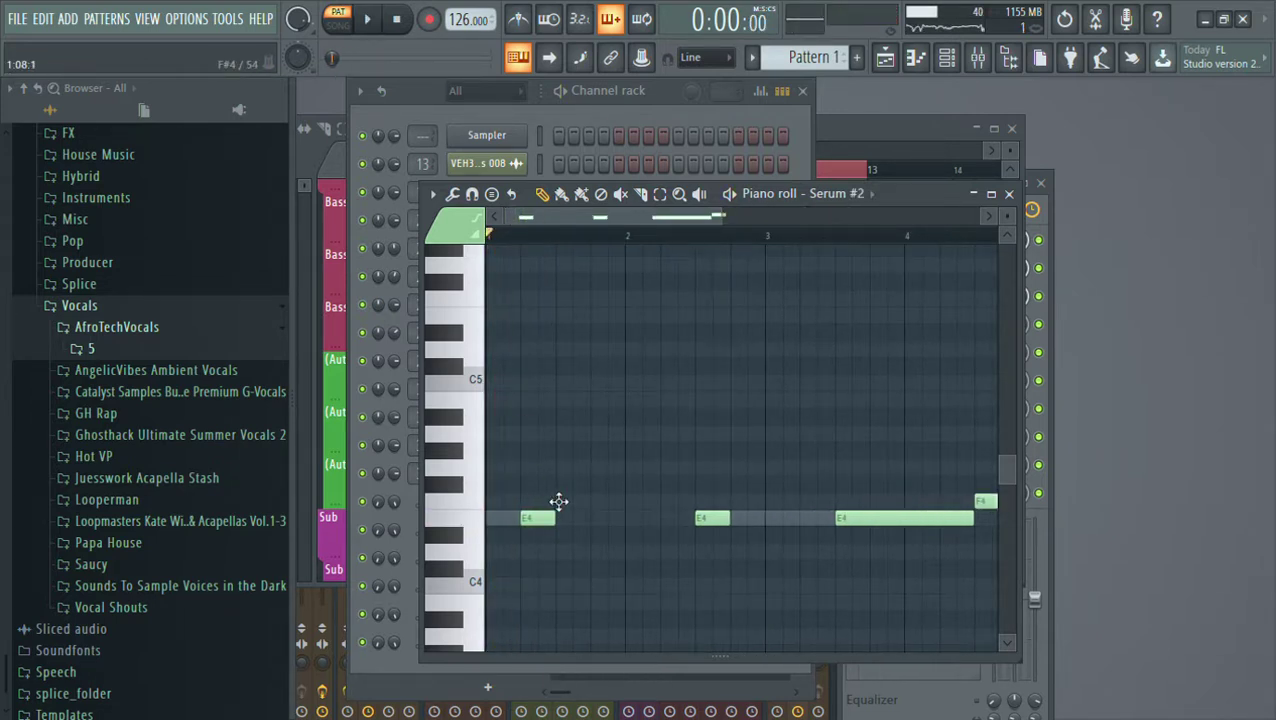
In Serum #2, shorten the first E4 to two steps and add two-step notes G4 at 1:07 and E4 at 1:09
click(570, 487)
click(567, 470)
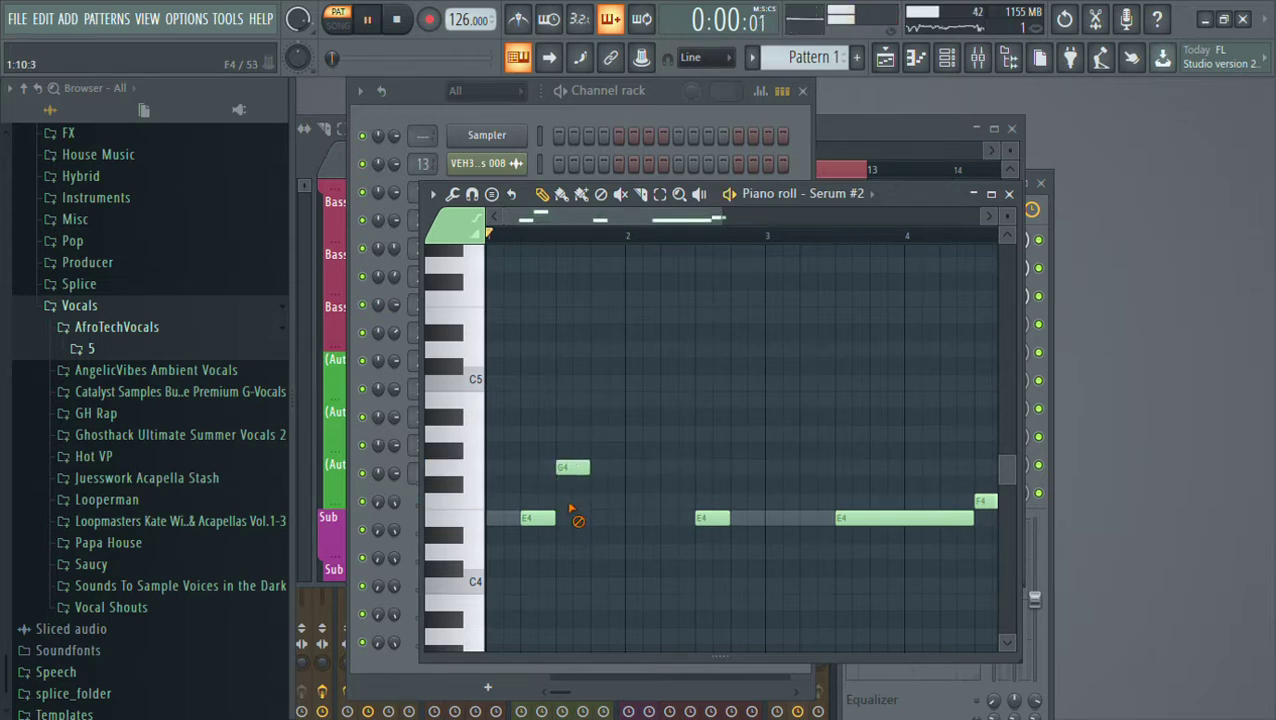
key(space)
drag(553, 519, 536, 519)
key(space)
drag(577, 468, 558, 479)
key(space)
click(565, 519)
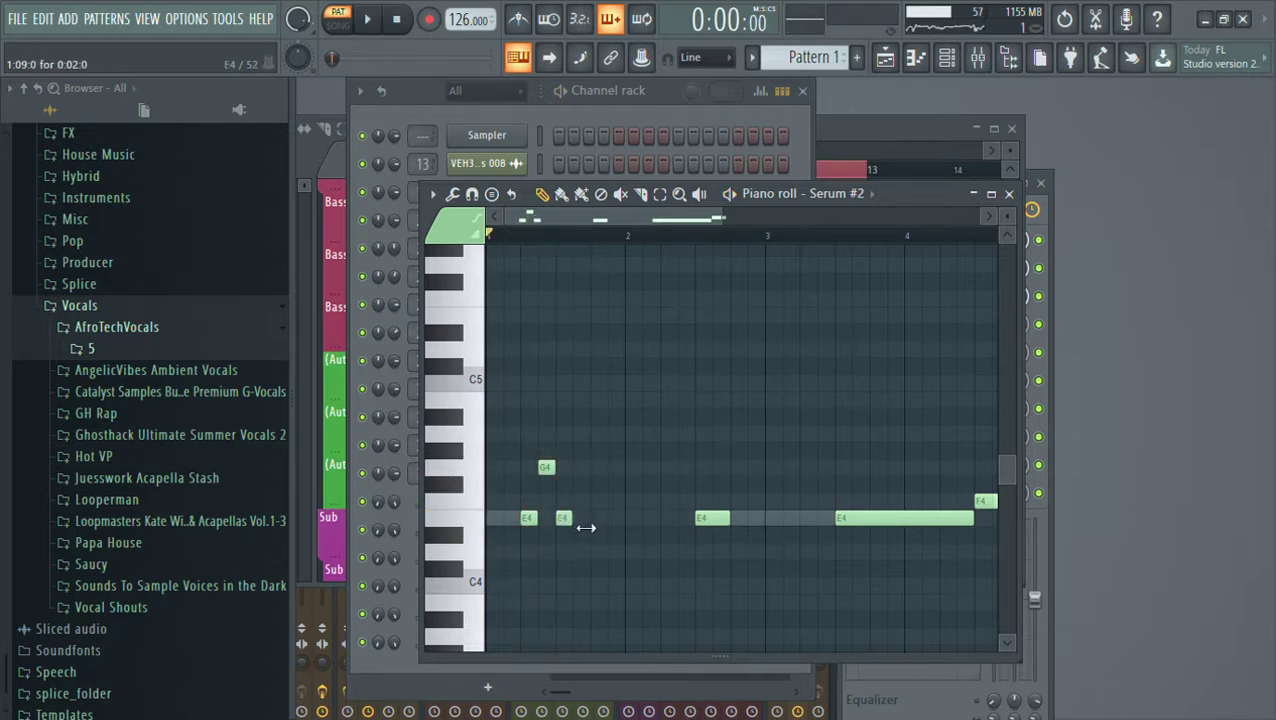
Try pulling the E4 notes of Serum and Serum #4 from the following bars into bar 1, and play the result
double_click(805, 520)
drag(805, 520, 613, 520)
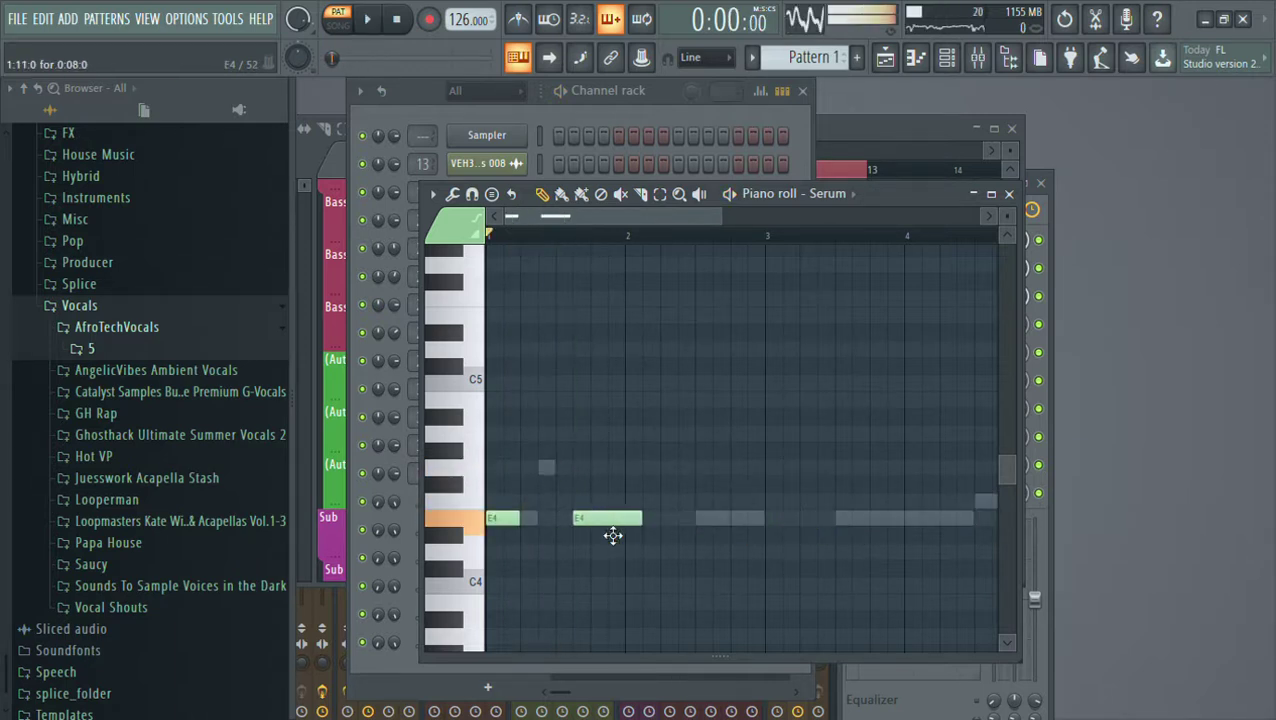
double_click(712, 522)
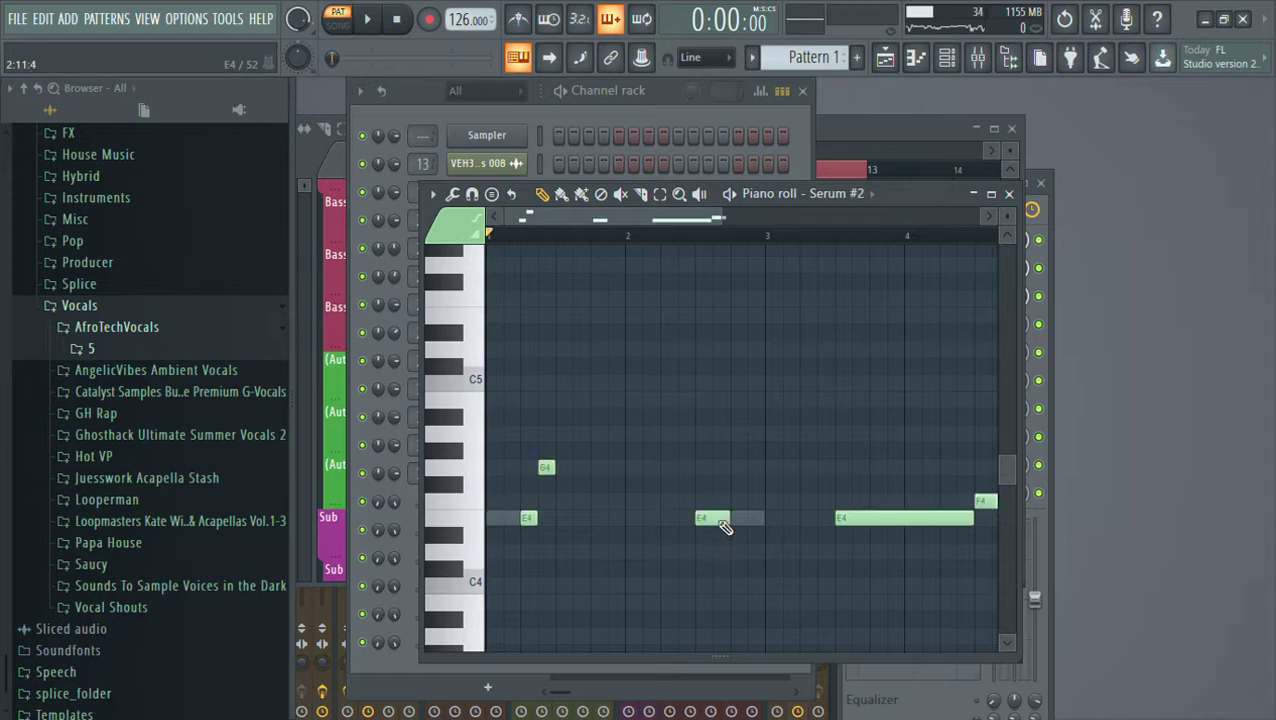
drag(712, 522, 526, 522)
double_click(746, 520)
drag(593, 542, 630, 521)
key(space)
key(space)
Remove the bar 1 notes of Serum #4, give Serum #2 an eight-step E4 at 1:09 instead, and play it
click(551, 471)
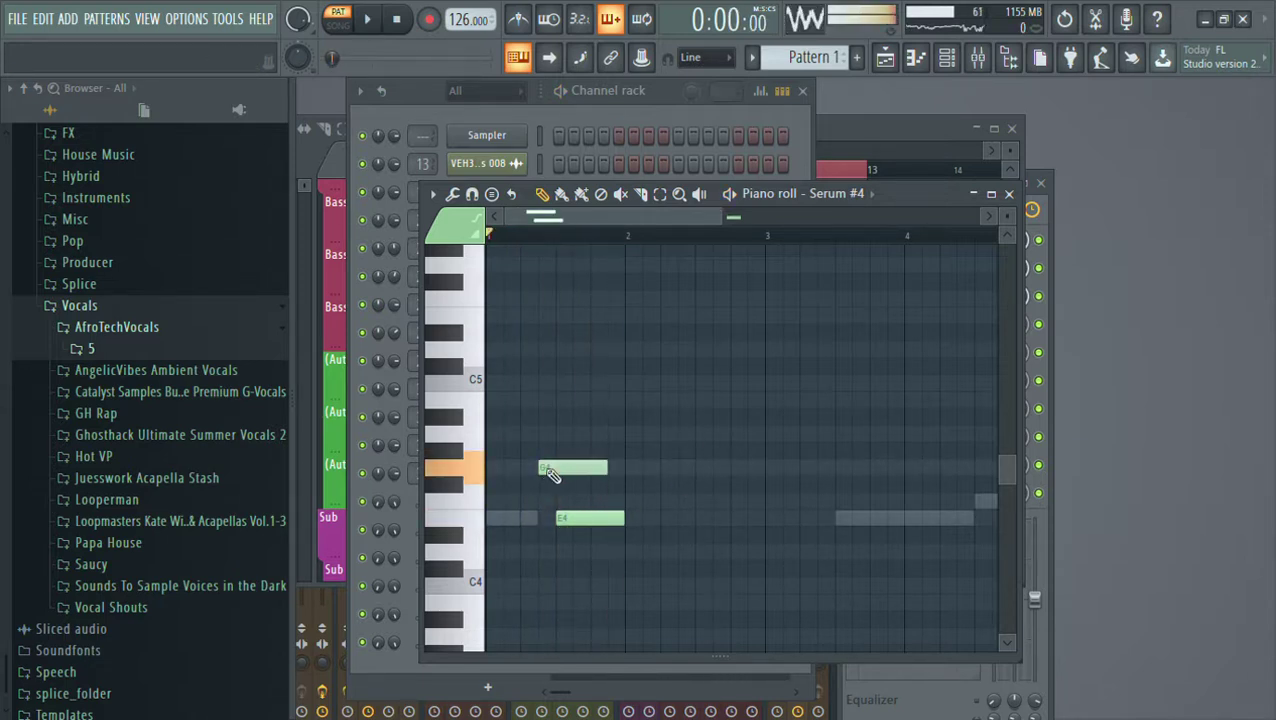
right_click(554, 475)
right_click(554, 475)
right_click(587, 519)
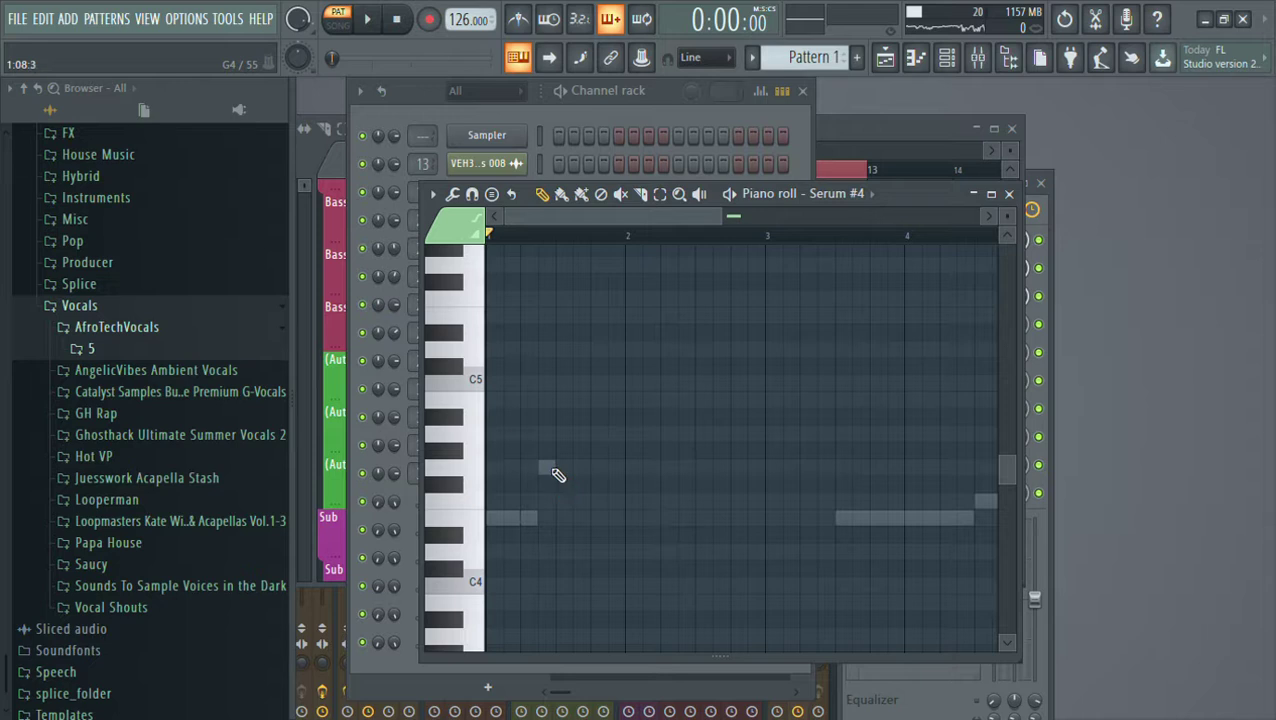
right_click(553, 471)
click(566, 489)
mouse_move(568, 521)
mouse_down()
mouse_move(567, 546)
mouse_move(566, 534)
mouse_up()
key(space)
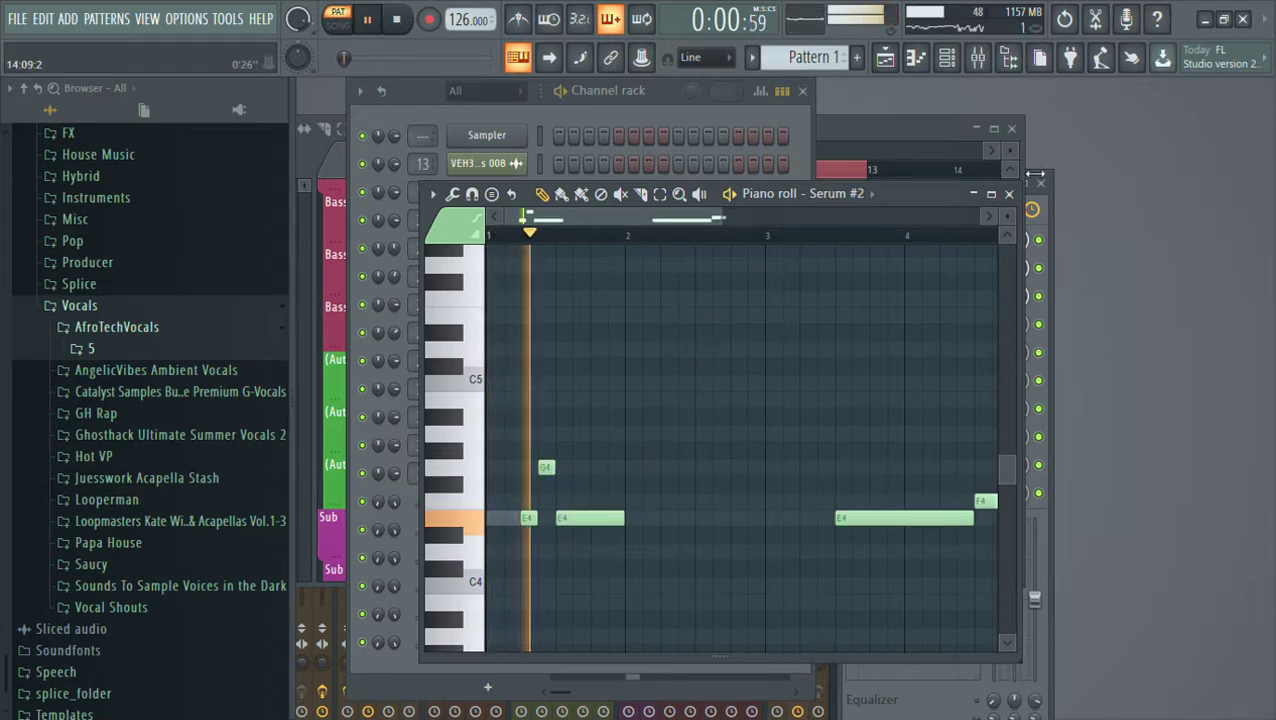
scroll(675, 240, down, 2)
key(space)
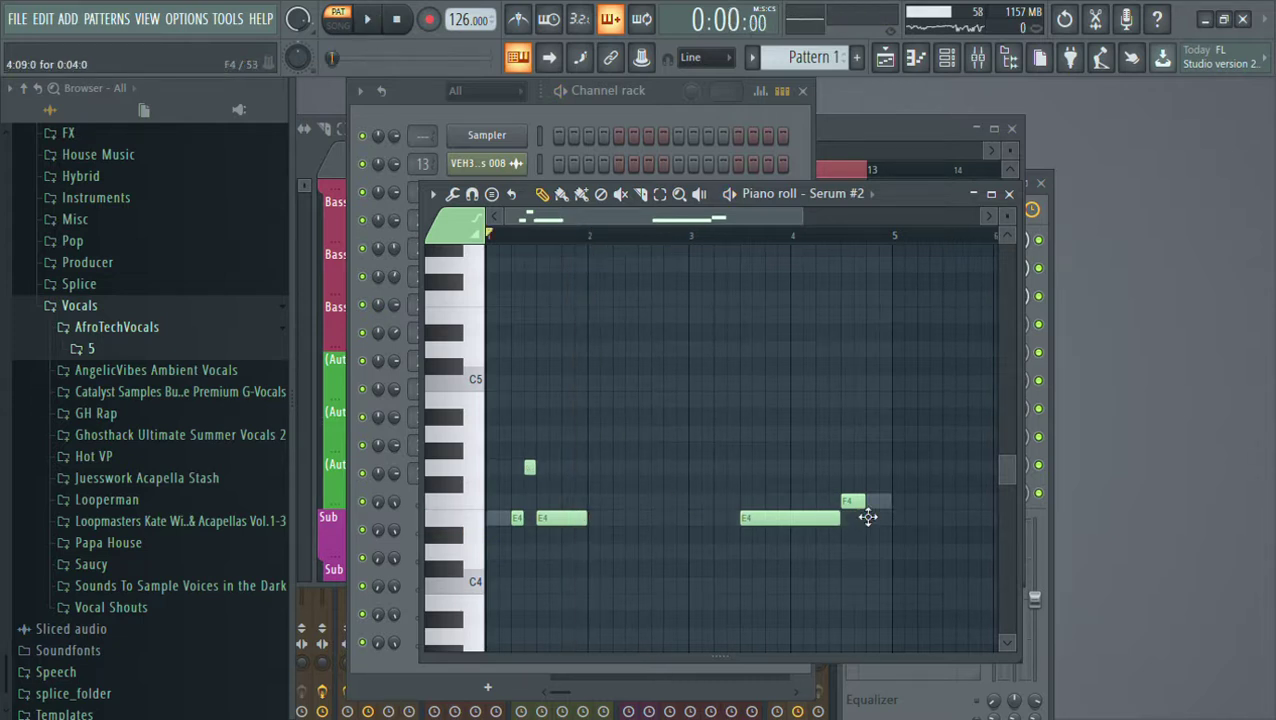
Place an eight-step E4 at 2:01 in Serum #4 and delete the remaining notes in bars 3 and 4
double_click(876, 503)
click(600, 520)
click(680, 520)
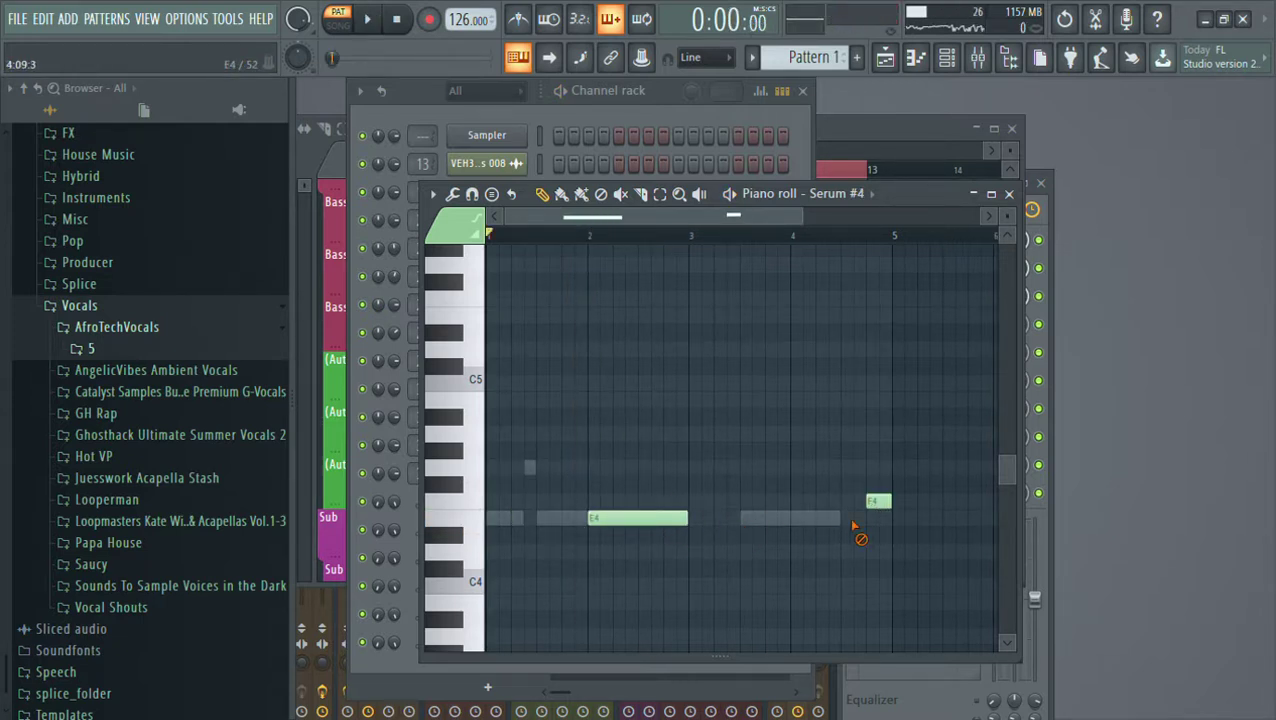
double_click(835, 521)
double_click(878, 505)
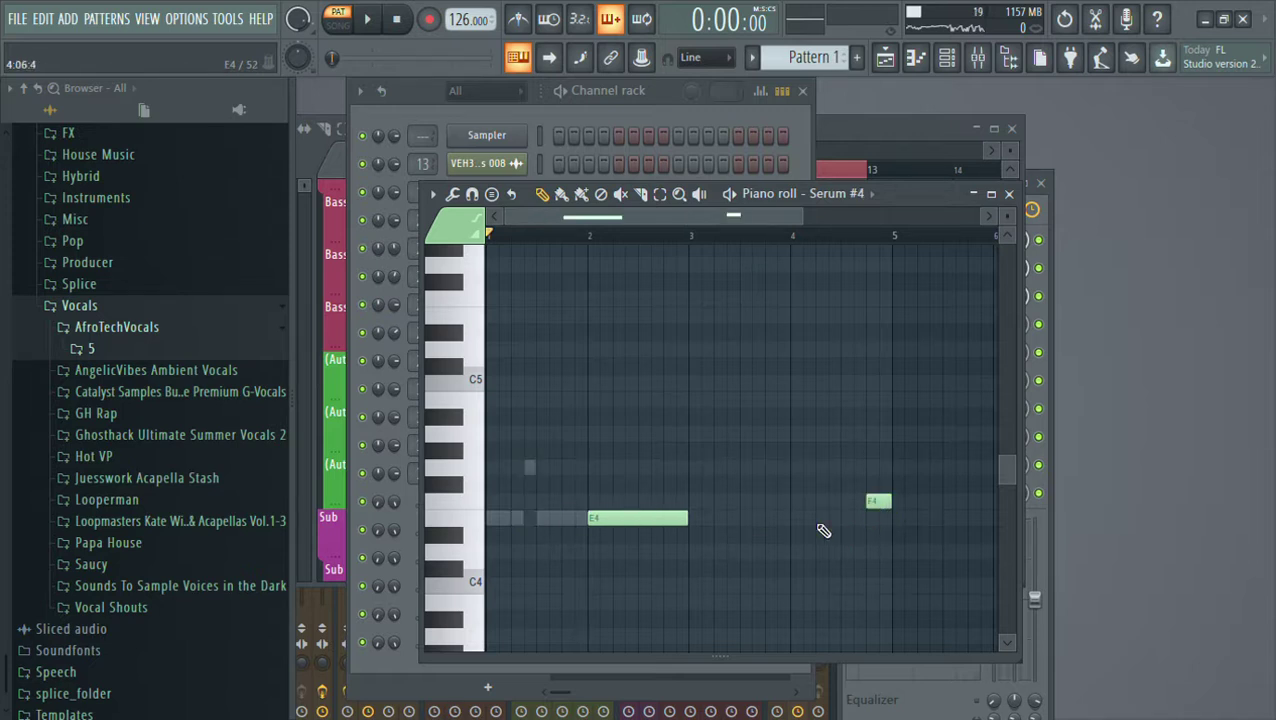
right_click(872, 503)
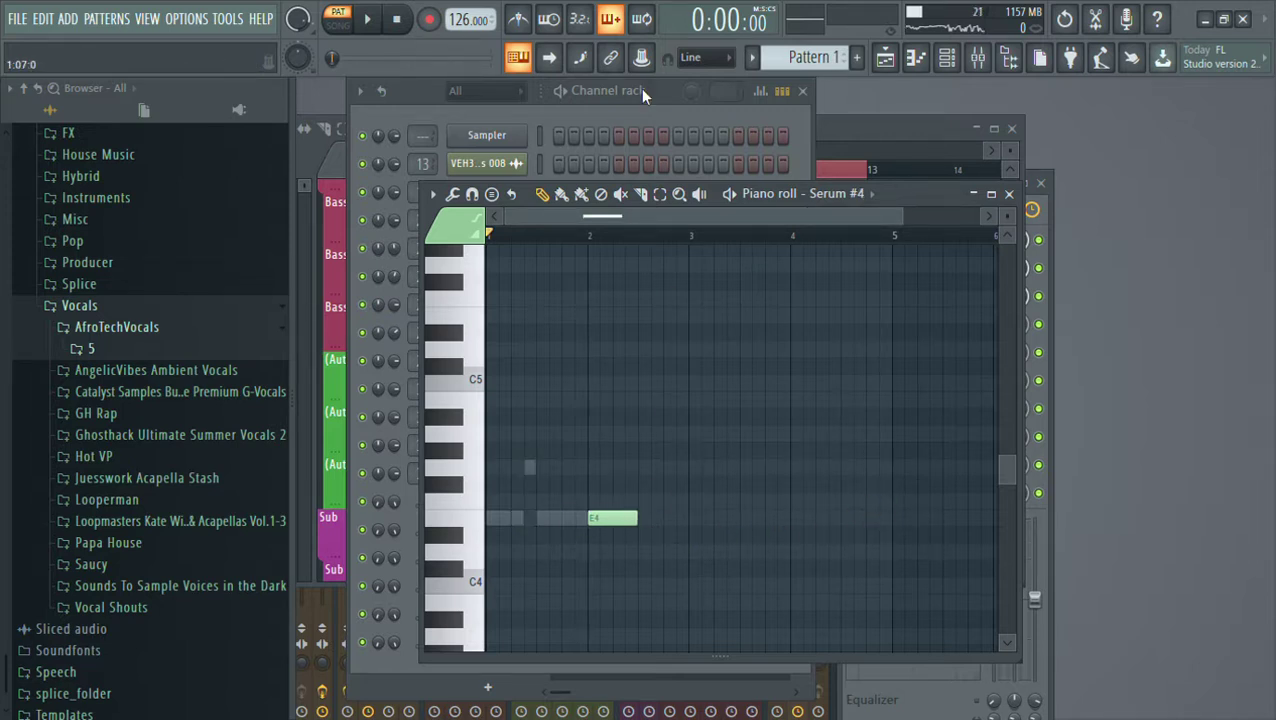
Select the Serum #3 channel and play the shortened bass line from bar 9 of the playlist in song mode
click(640, 88)
click(543, 477)
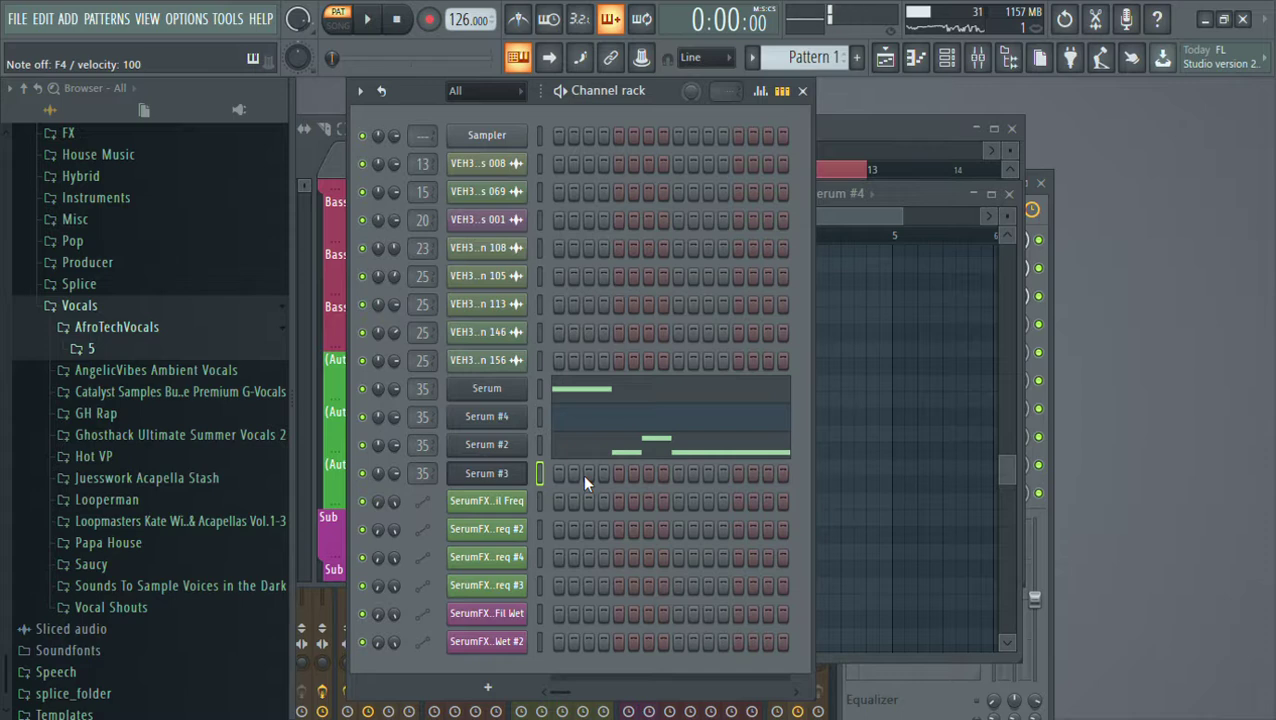
key(F7)
key(space)
click(948, 152)
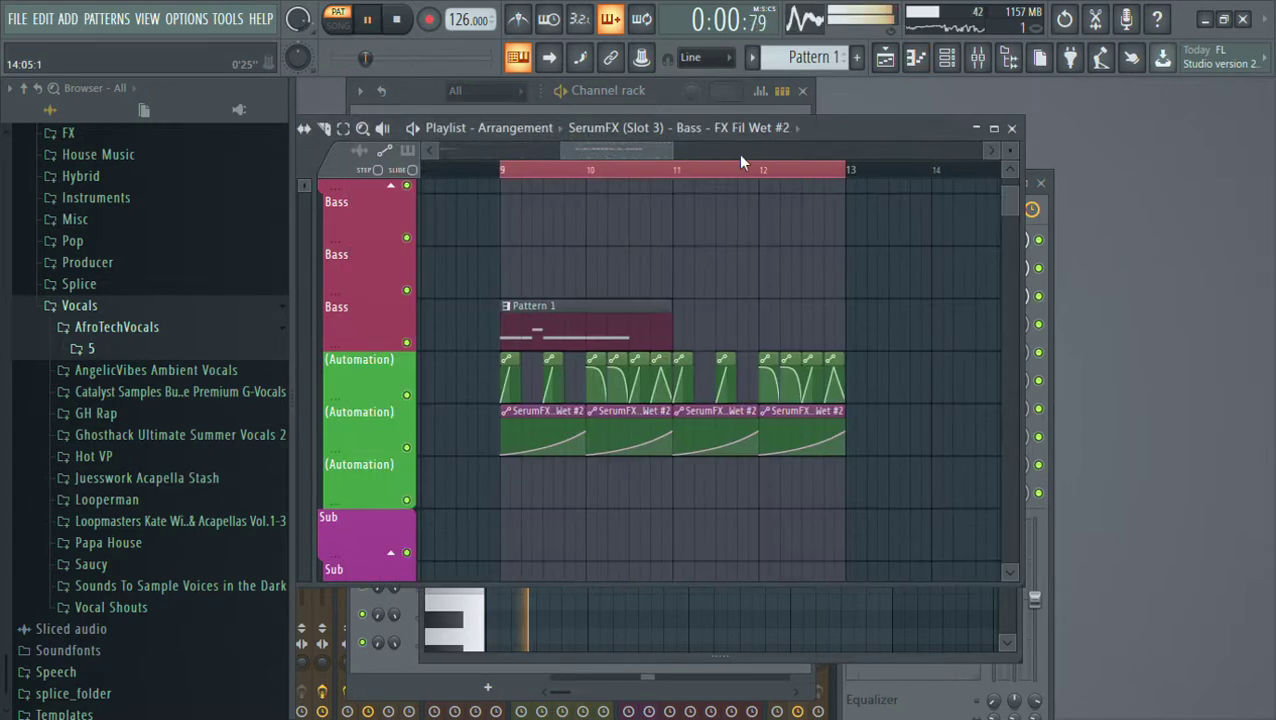
click(520, 178)
click(611, 92)
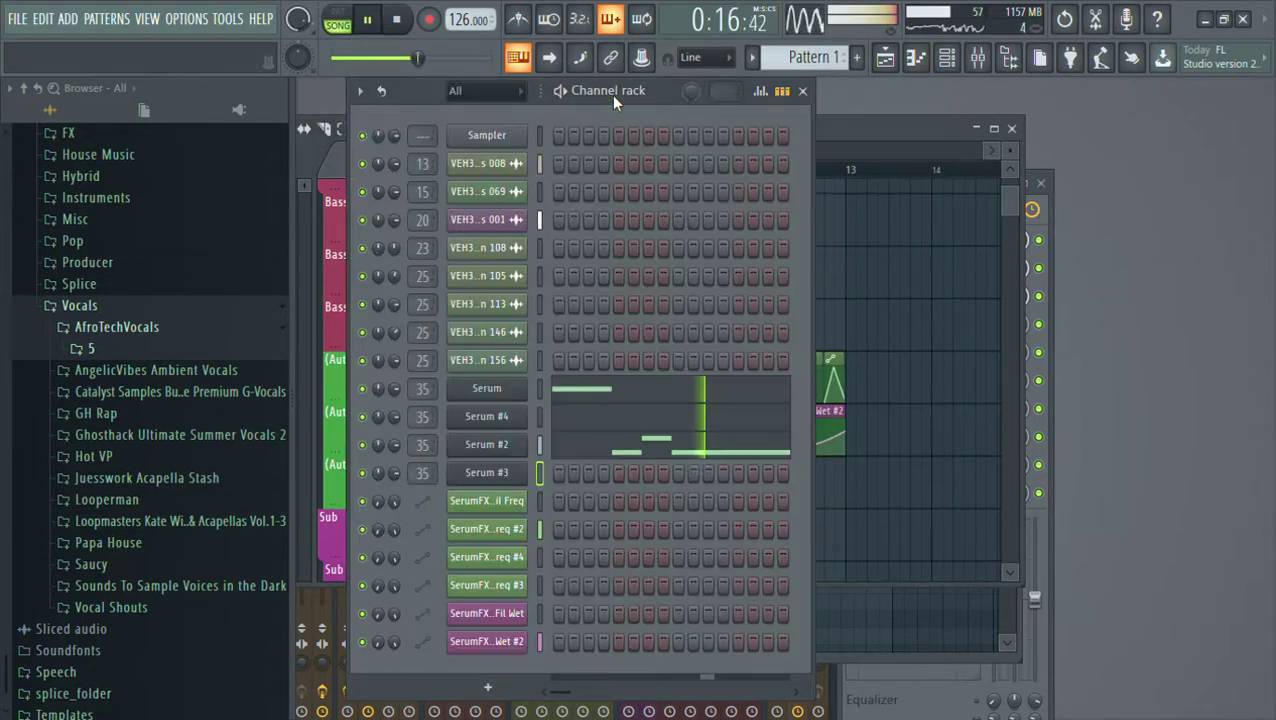
Replace Serum #2's eight-step E4 at 1:09 with two shorter F4 notes in the second half of bar 1
click(645, 446)
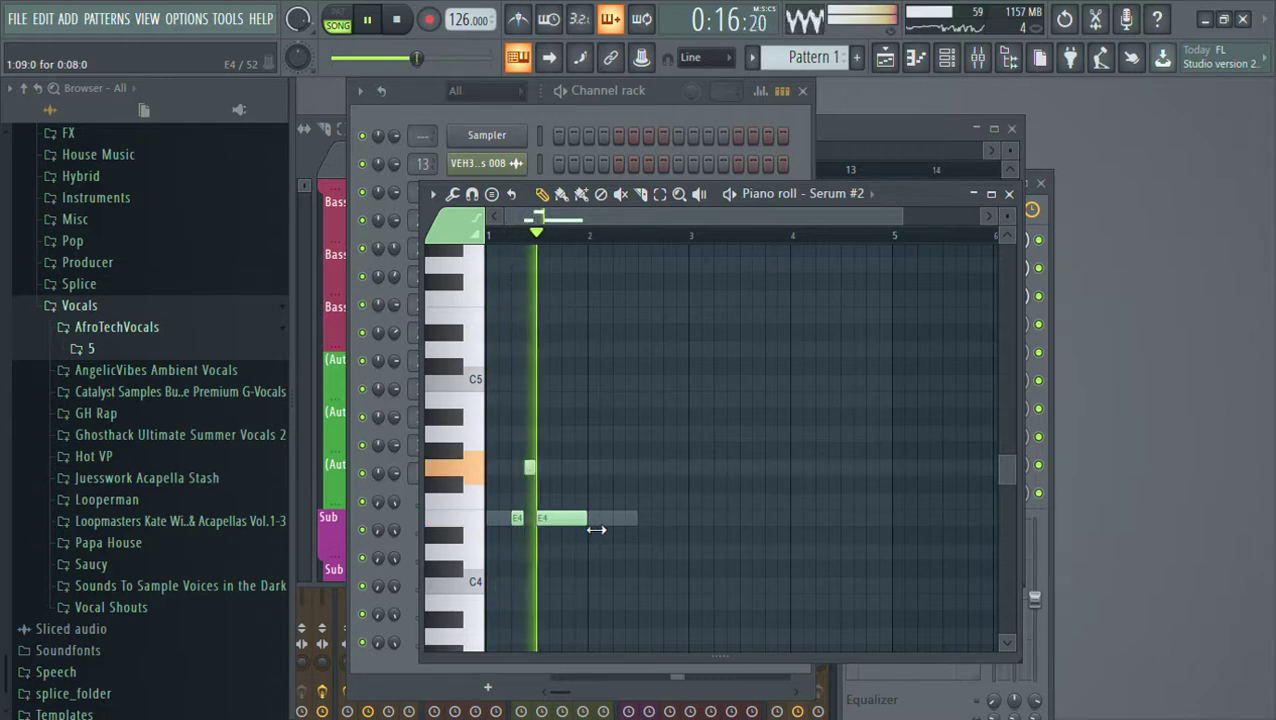
key(space)
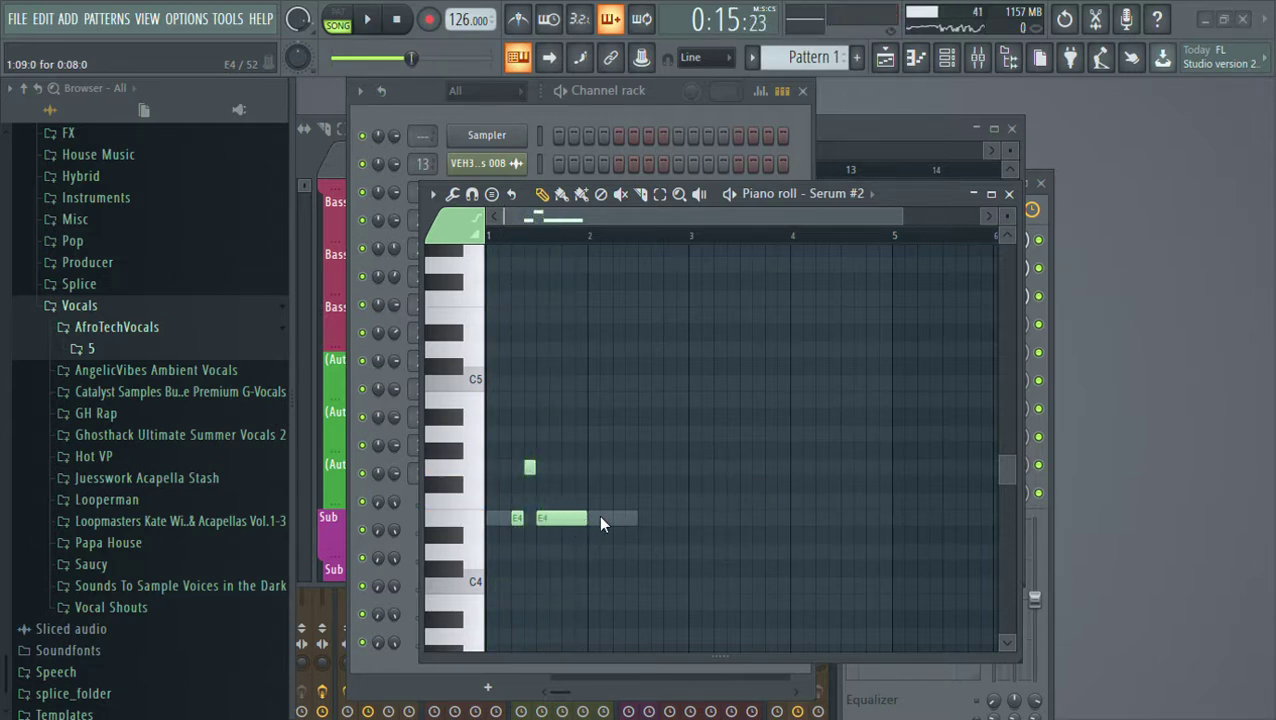
drag(593, 527, 550, 527)
click(569, 524)
key(space)
key(space)
click(606, 518)
drag(598, 541, 550, 510)
key(space)
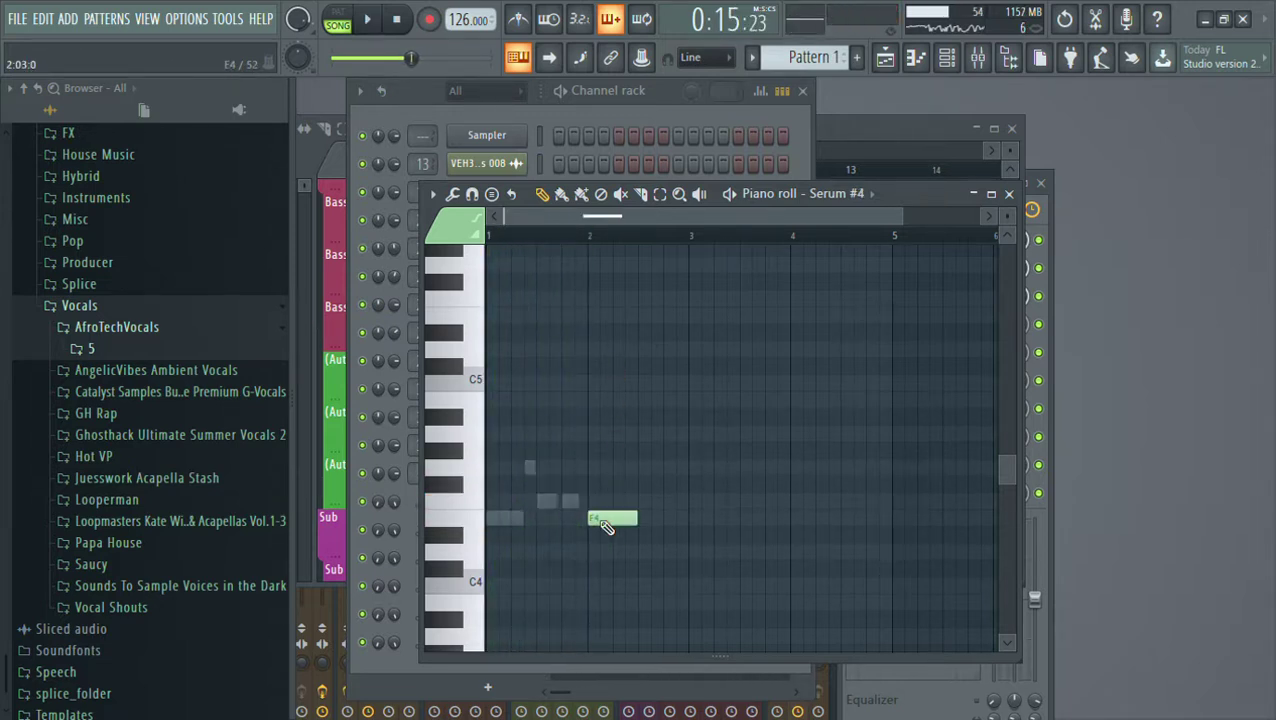
Raise Serum #4's bar 2 note to F4 and play the phrase
drag(610, 519, 610, 505)
key(space)
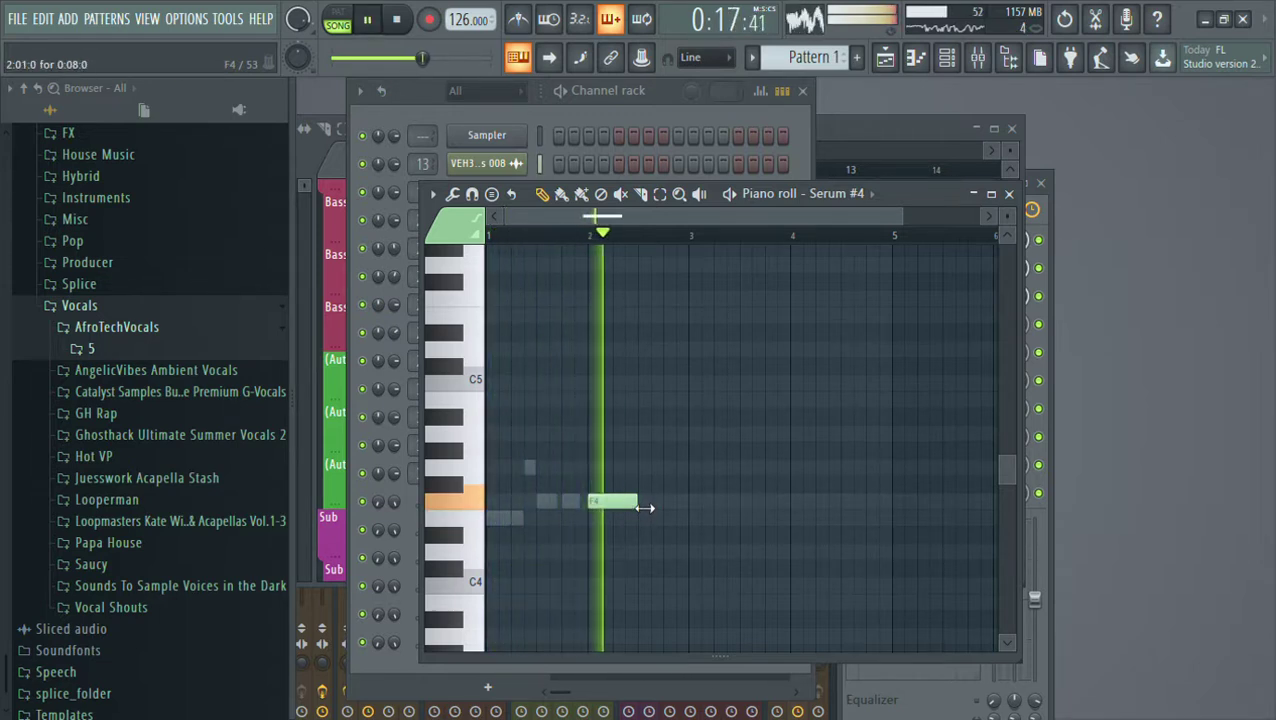
key(space)
Delete all notes of Serum #4 and Serum from Pattern 1
scroll(515, 248, up, 3)
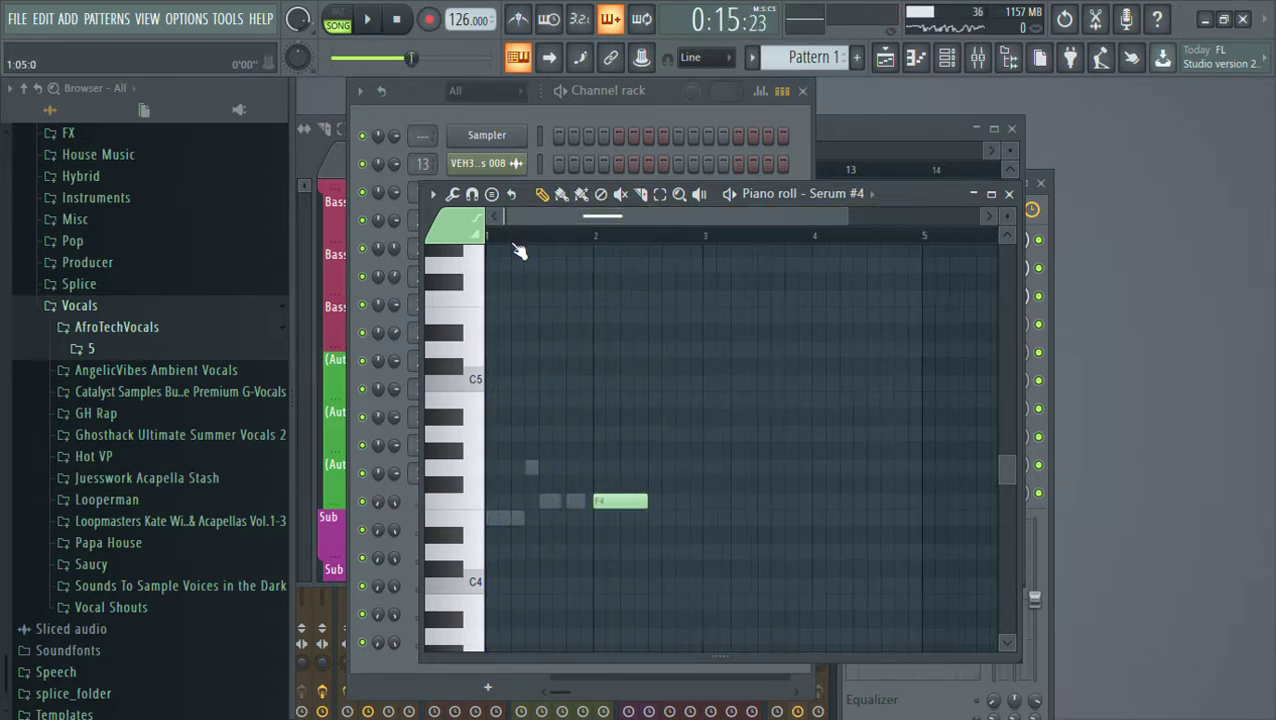
mouse_move(536, 500)
mouse_down()
mouse_move(465, 500)
mouse_move(469, 533)
mouse_up()
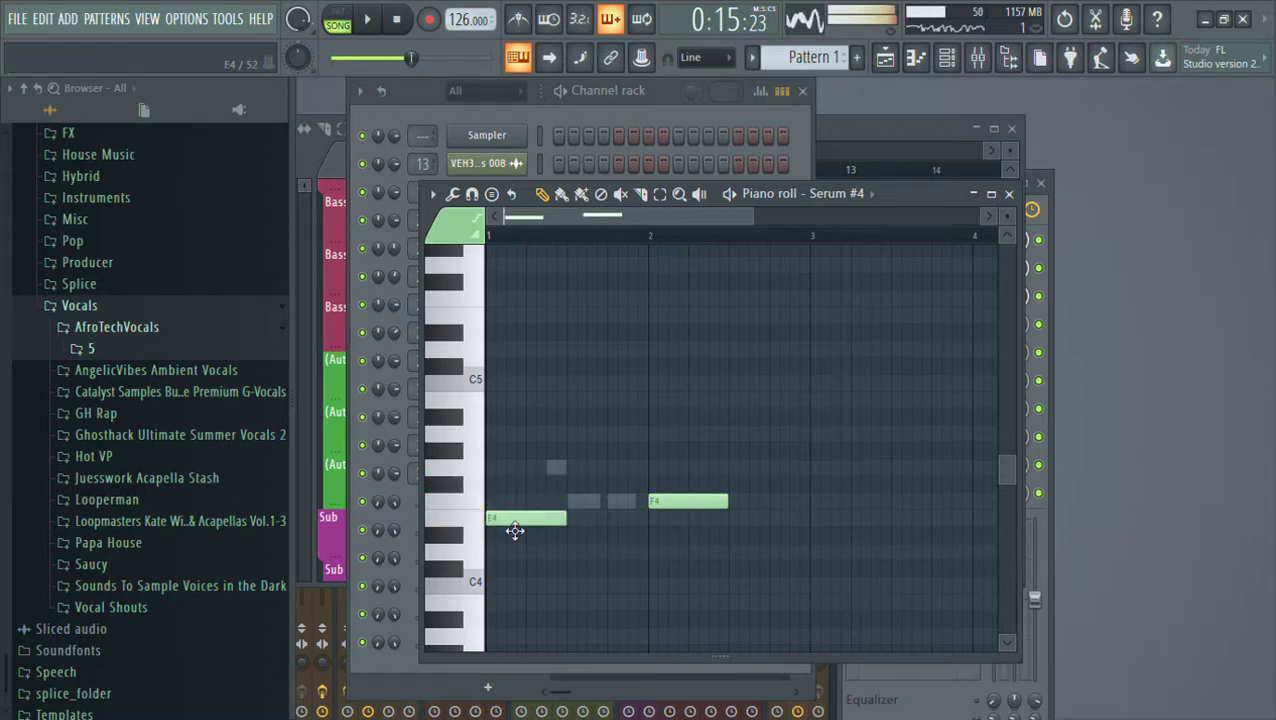
right_click(514, 522)
right_click(677, 503)
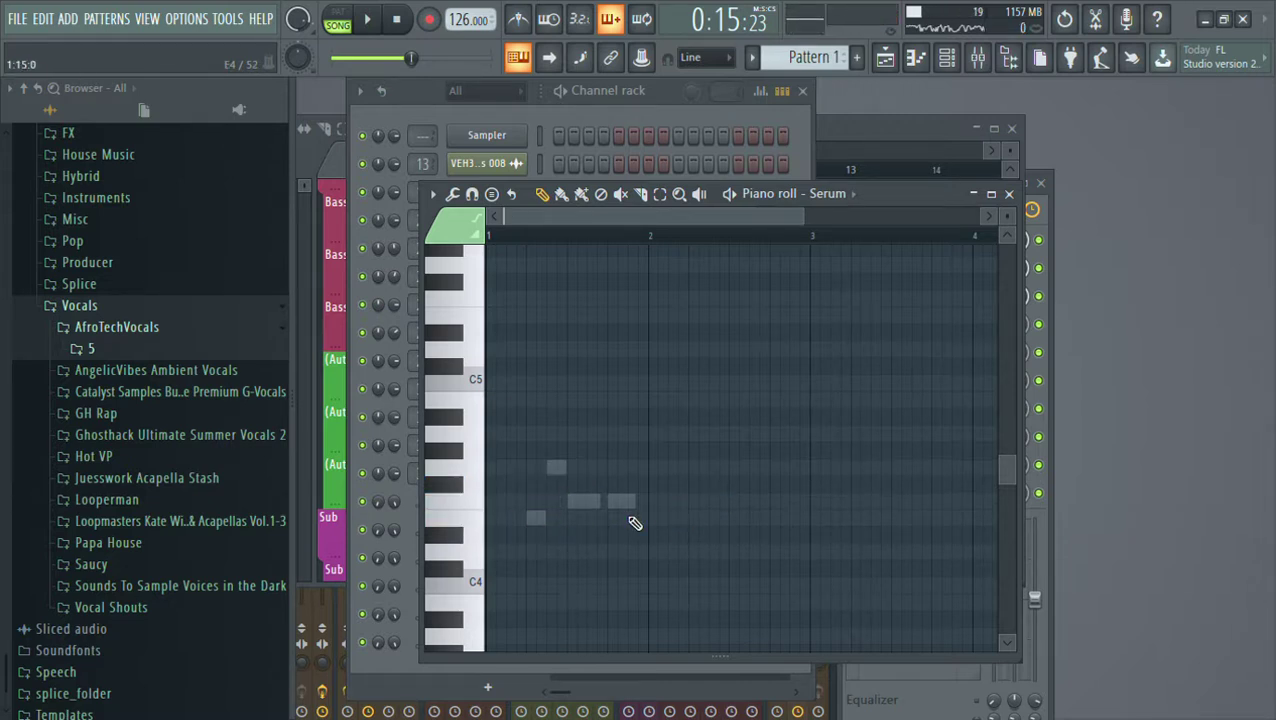
Play the song and add a three-step E4 at the start of bar 1 in Serum #4
key(F6)
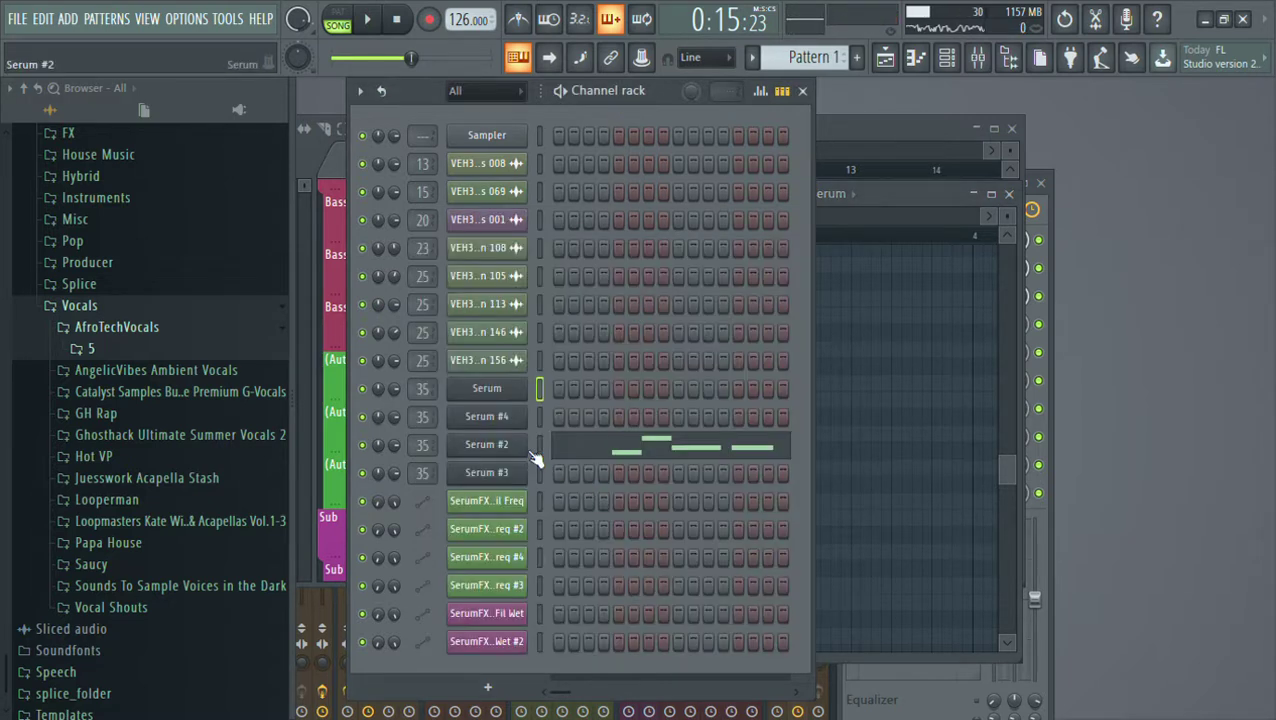
click(540, 414)
click(540, 470)
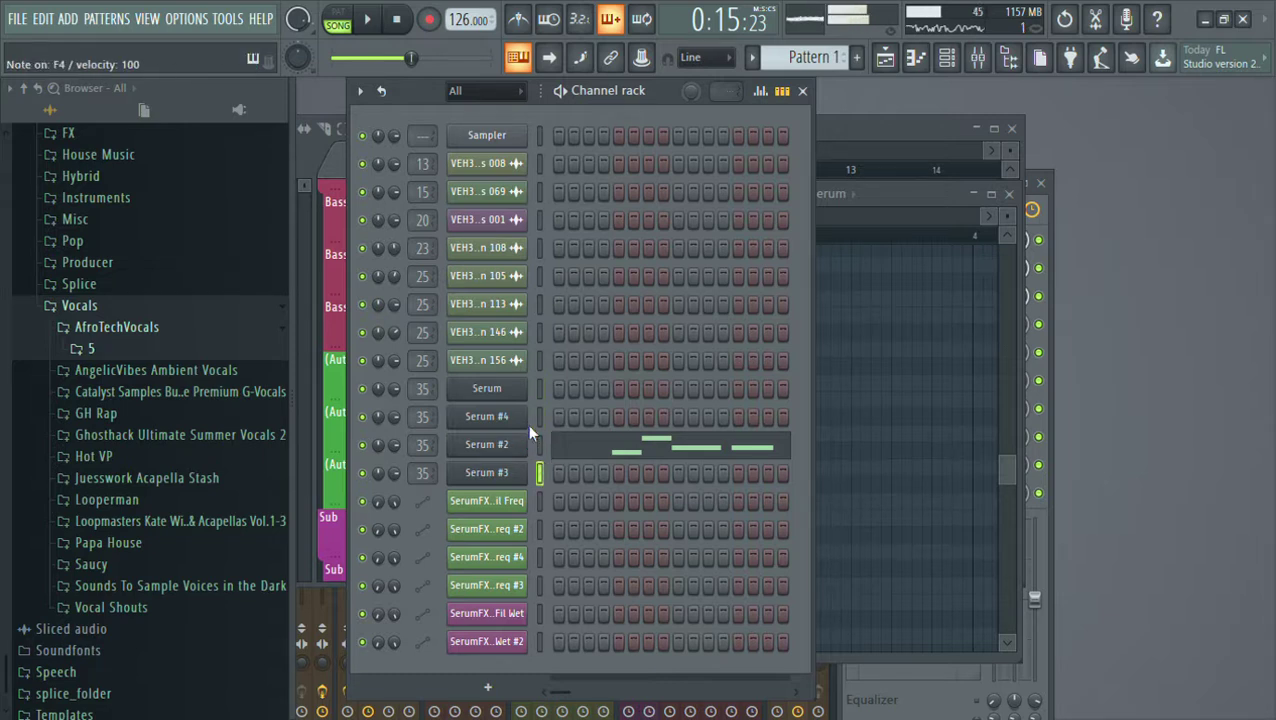
key(F7)
key(space)
click(497, 518)
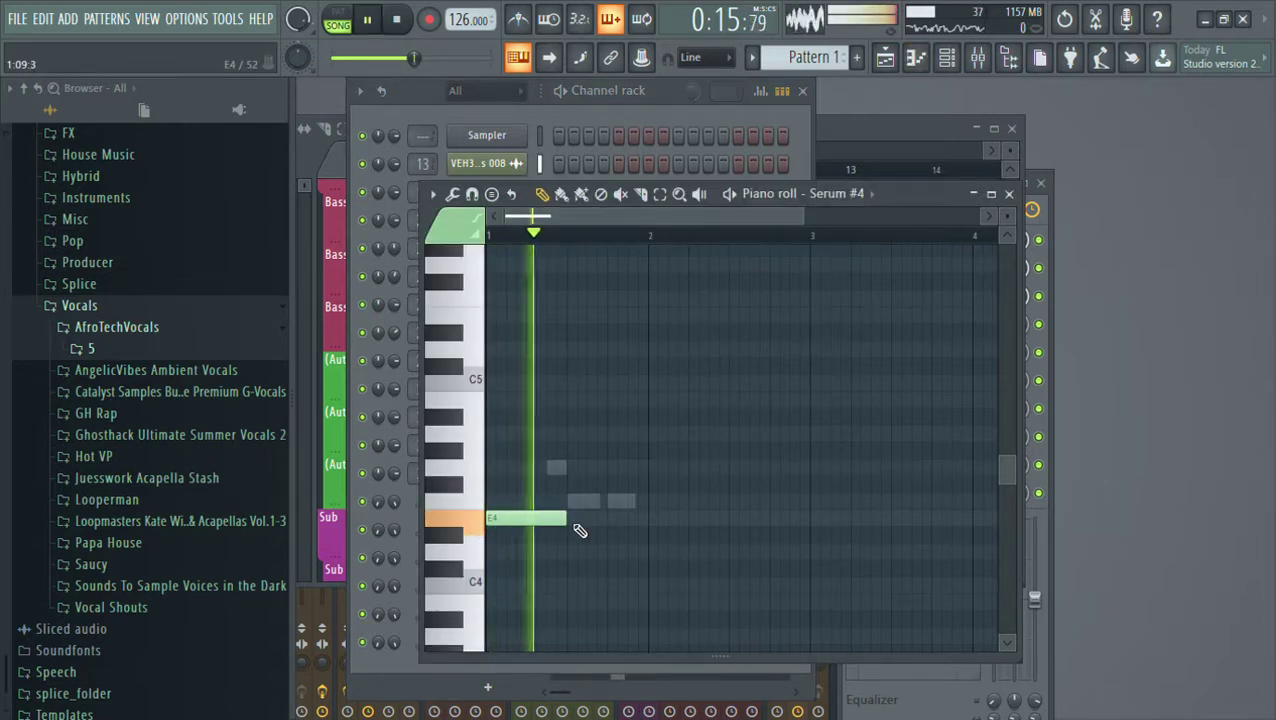
mouse_move(547, 541)
mouse_down()
mouse_move(538, 530)
mouse_move(558, 527)
mouse_move(533, 531)
mouse_up()
Delete the remaining Serum #2 notes and add a three-step E4 at the start of bar 3 in Serum #4
double_click(538, 519)
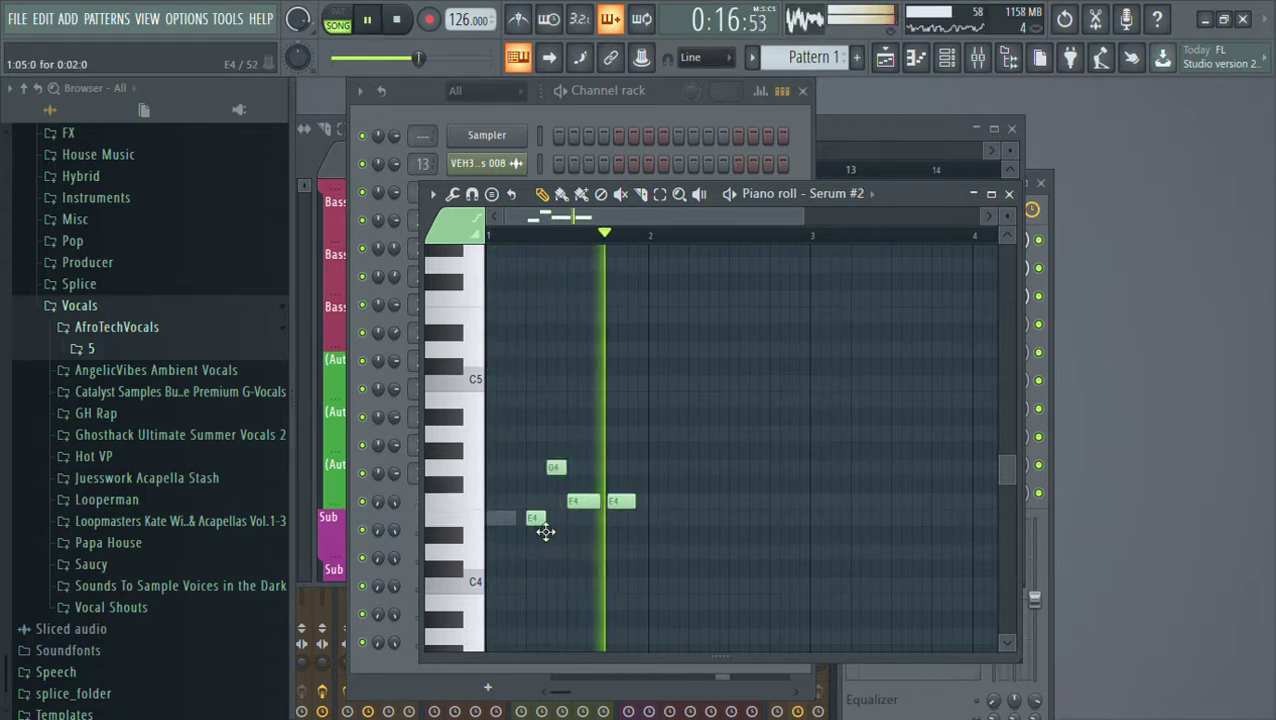
double_click(499, 519)
click(660, 519)
right_click(668, 520)
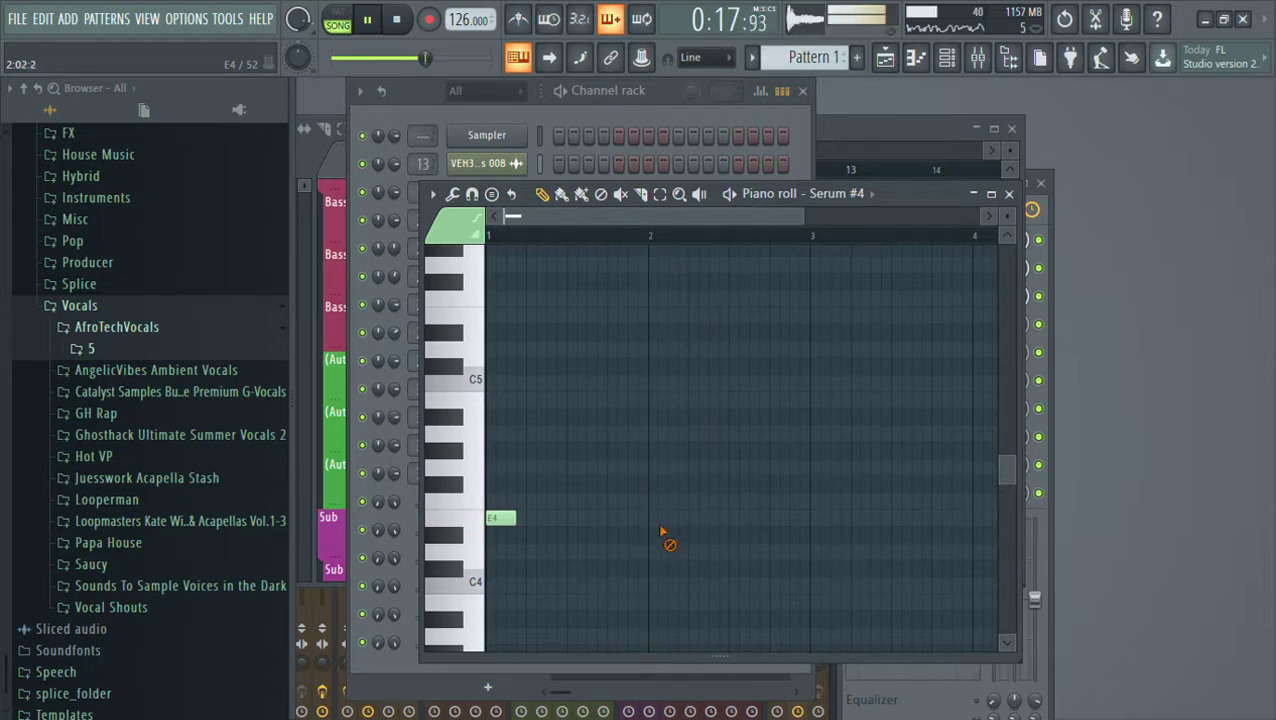
click(823, 519)
In the Serum channel, add a three-step E4 at 1:07 and a four-step E4 at 1:13, and play them
click(600, 99)
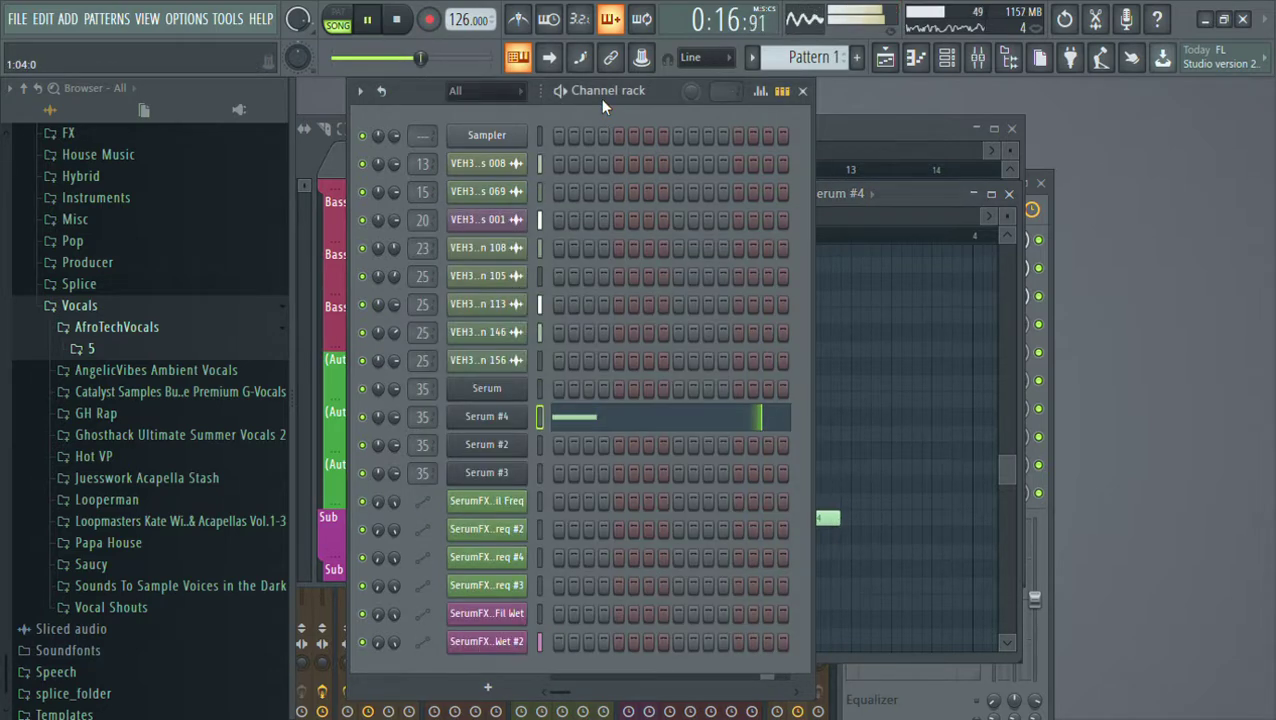
click(539, 390)
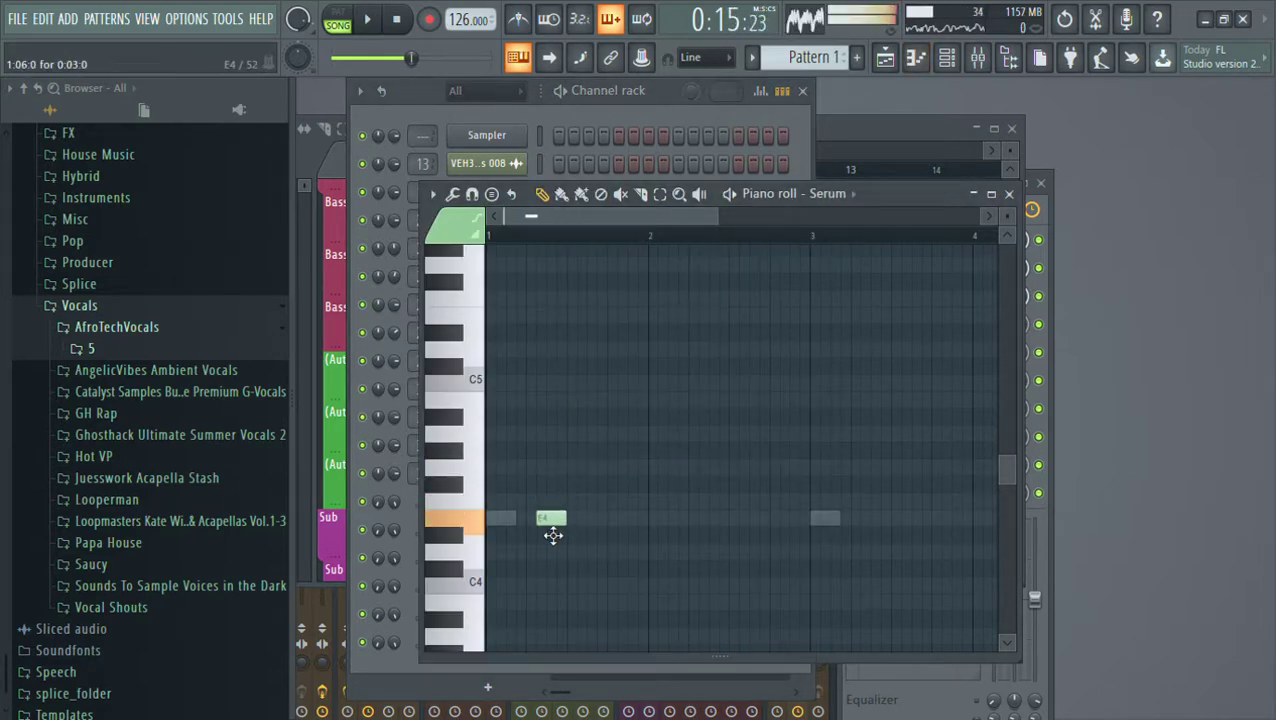
drag(584, 519, 629, 533)
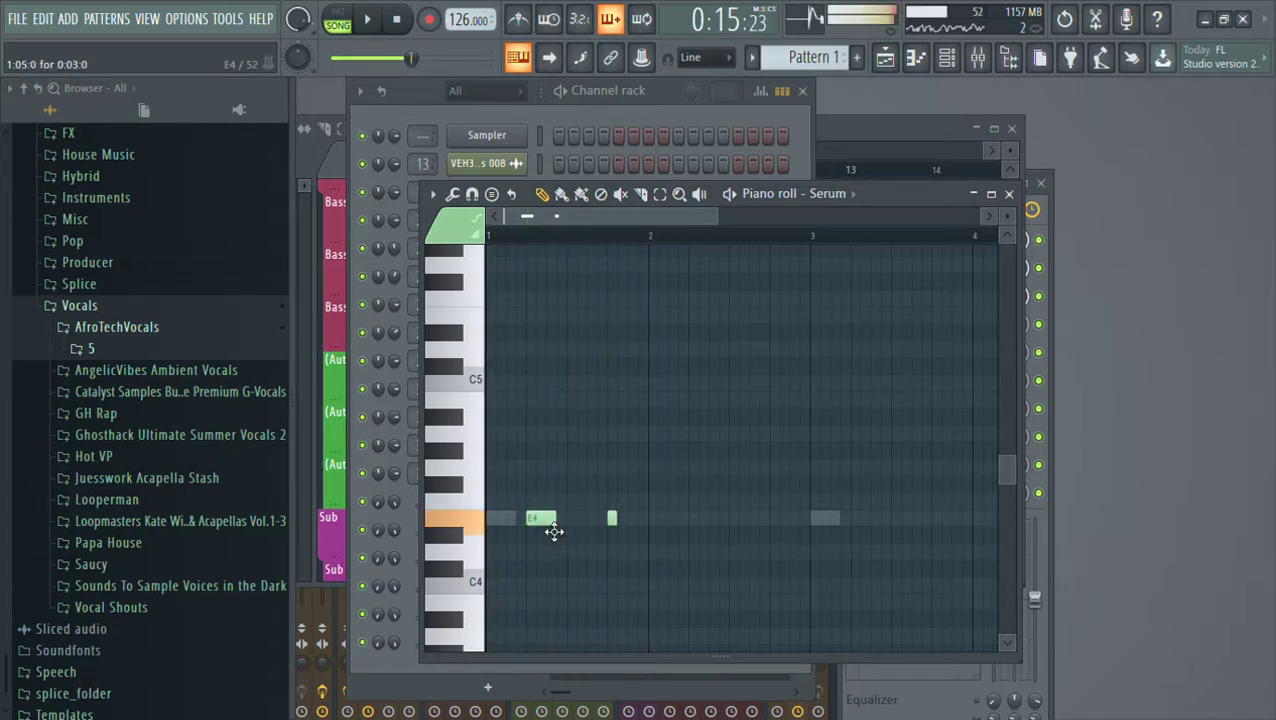
drag(560, 530, 648, 522)
key(space)
key(space)
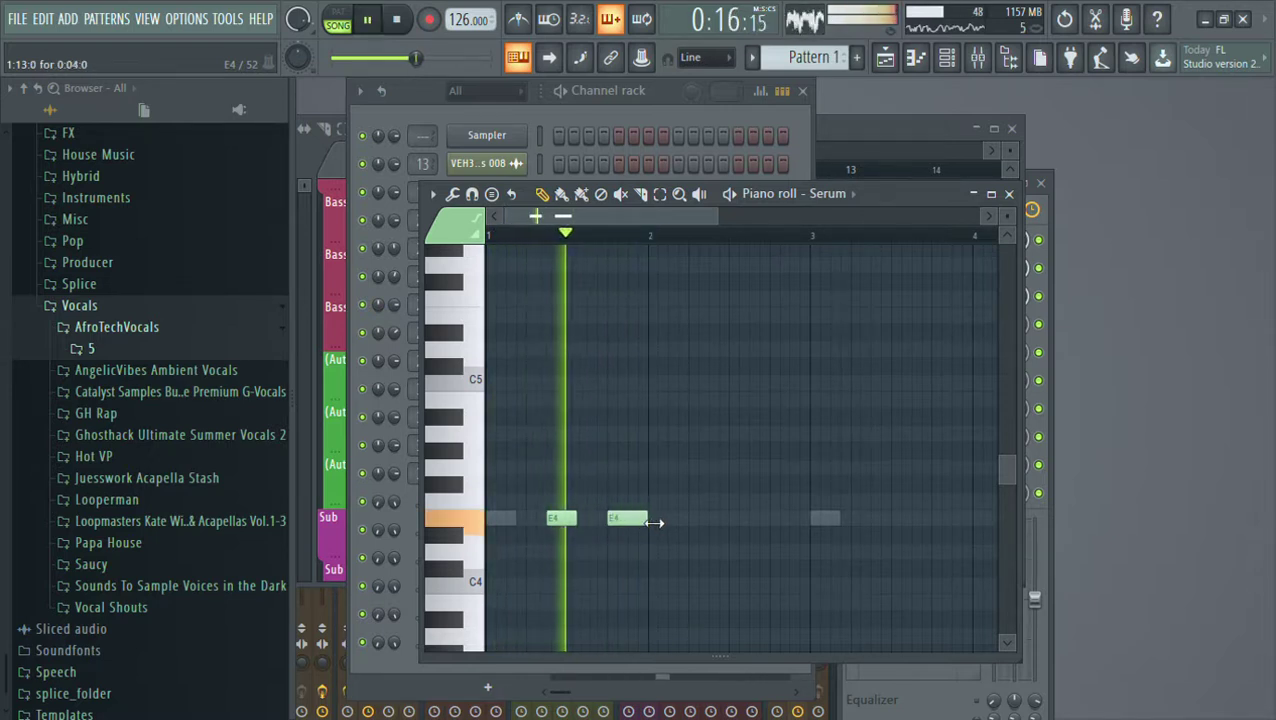
Add four-step E4 notes at 2:05 and 2:11 in Serum, and duplicate the two-bar phrase into bars 3 and 4
click(712, 518)
click(766, 518)
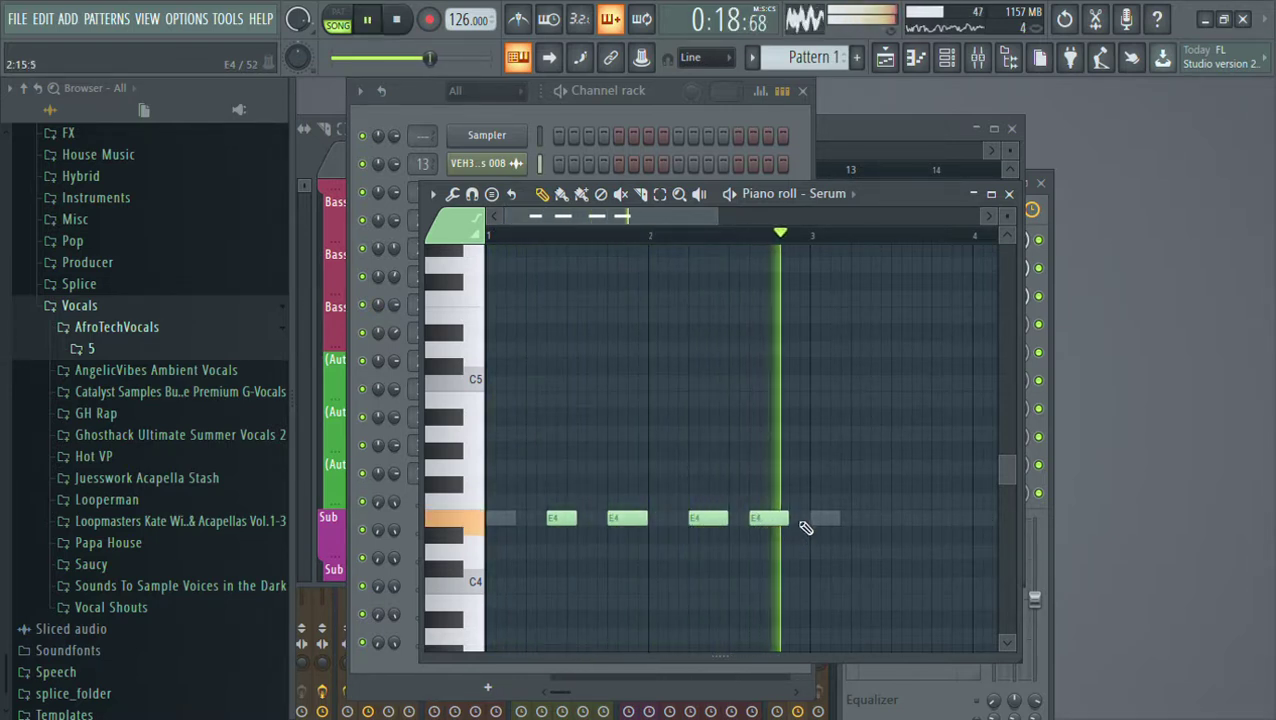
key(space)
key(ctrl+a)
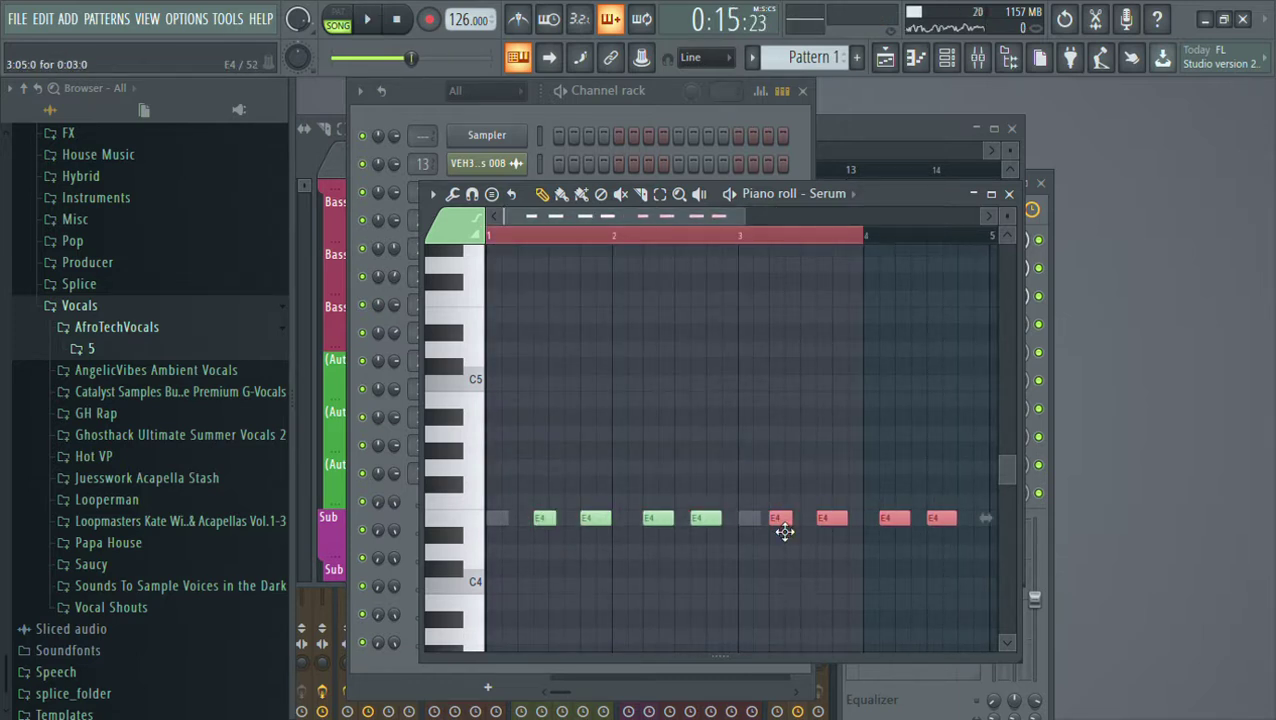
Play the song and transpose all the notes in the Serum channel up a semitone to F4
key(space)
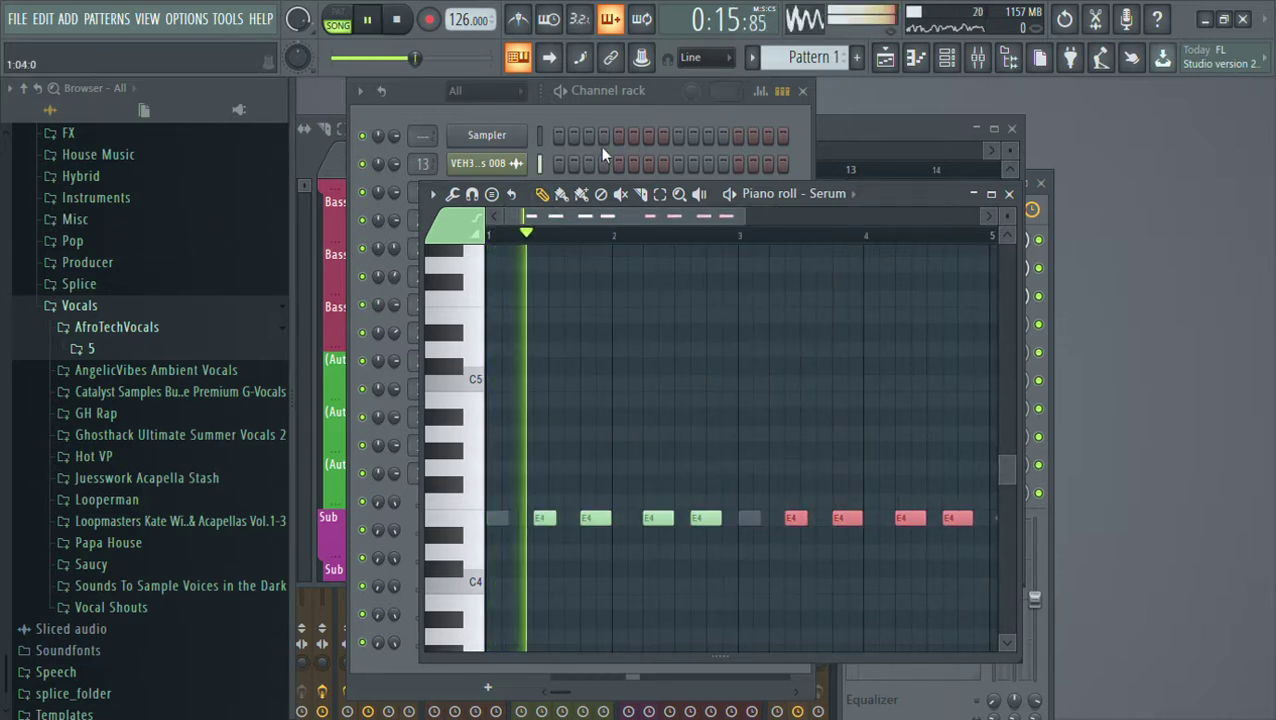
click(621, 103)
key(space)
click(850, 239)
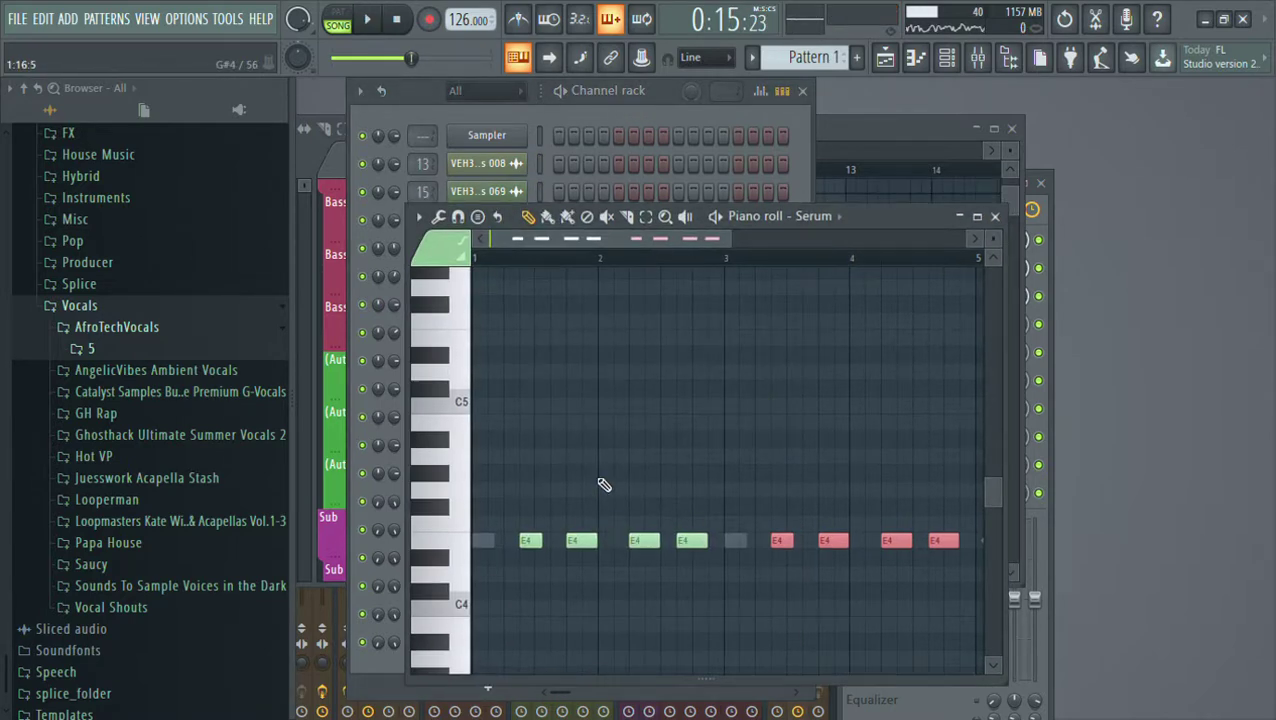
key(ctrl+a)
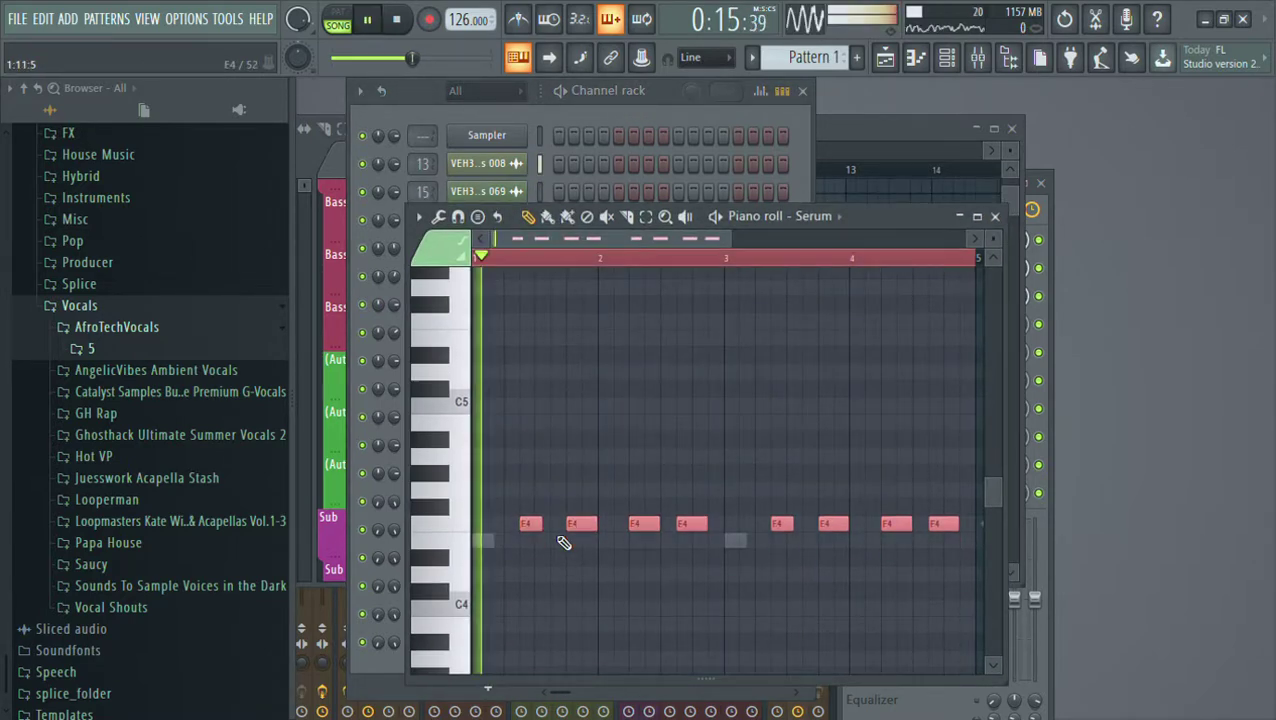
right_click(741, 504)
click(675, 99)
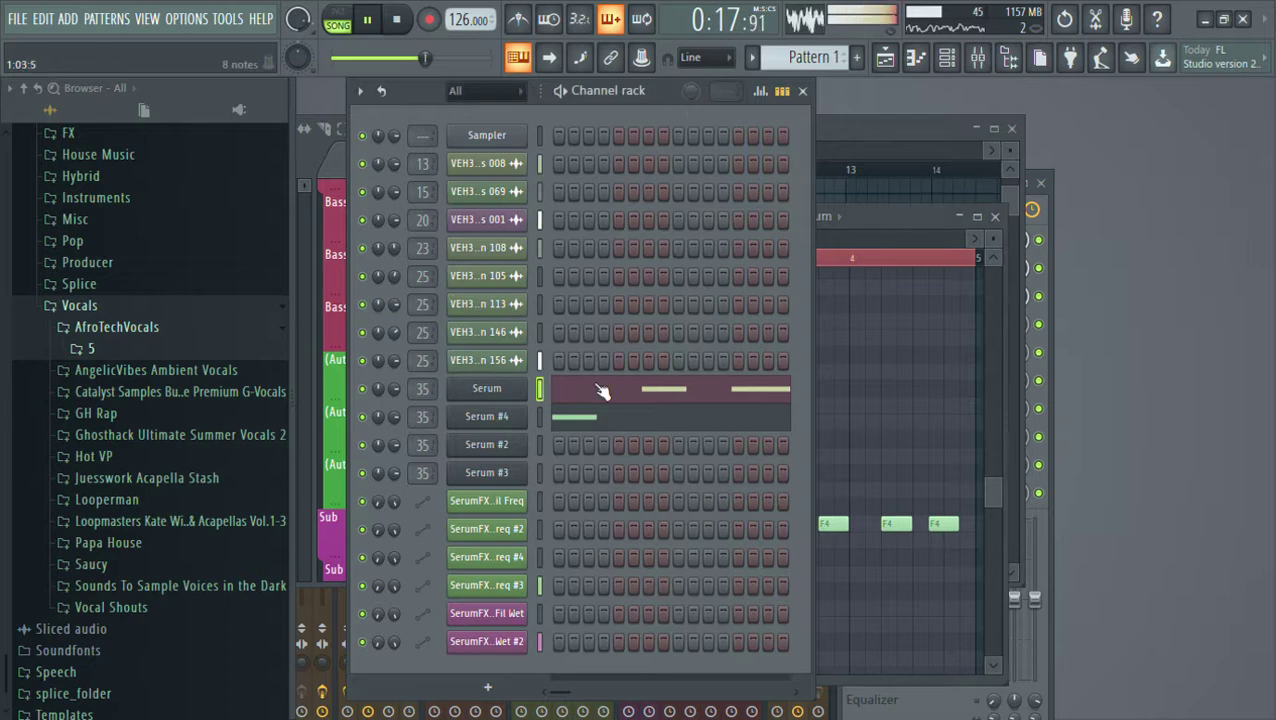
click(906, 220)
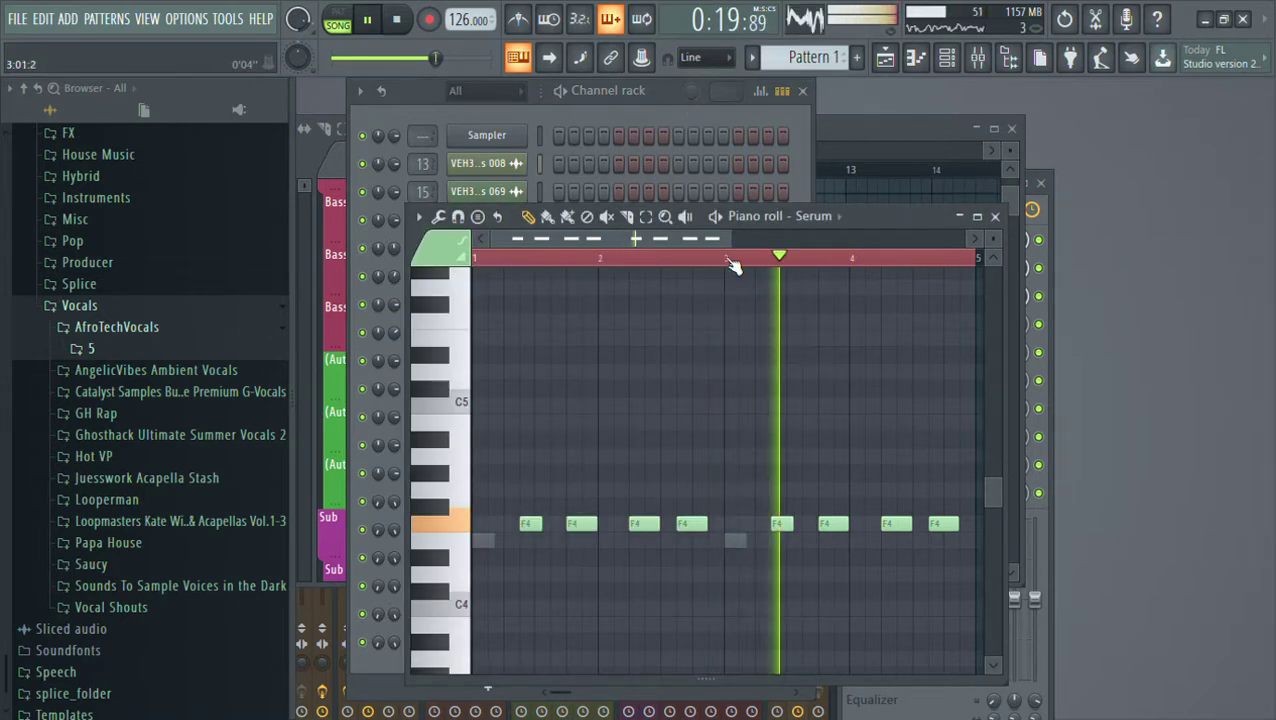
scroll(746, 285, down, 2)
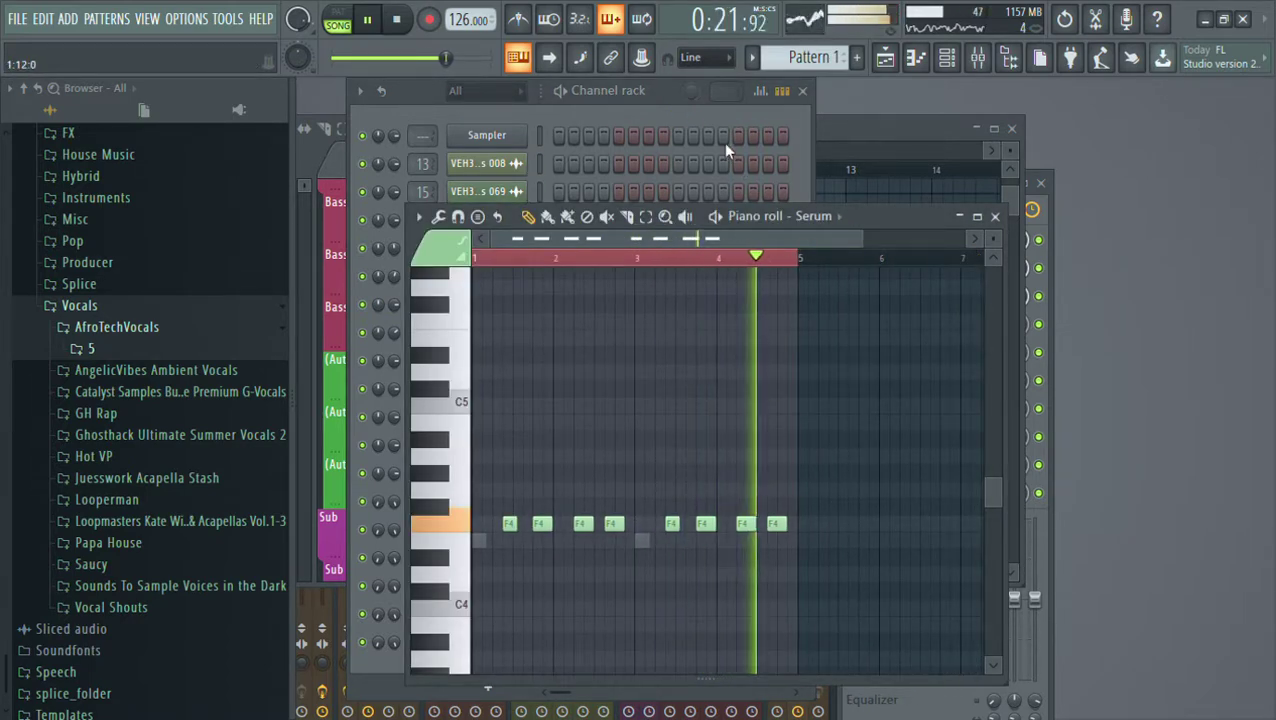
Try F4 notes at the start of bars 2 and 4 in Serum #2, and delete the bar 2 note
click(668, 118)
key(F7)
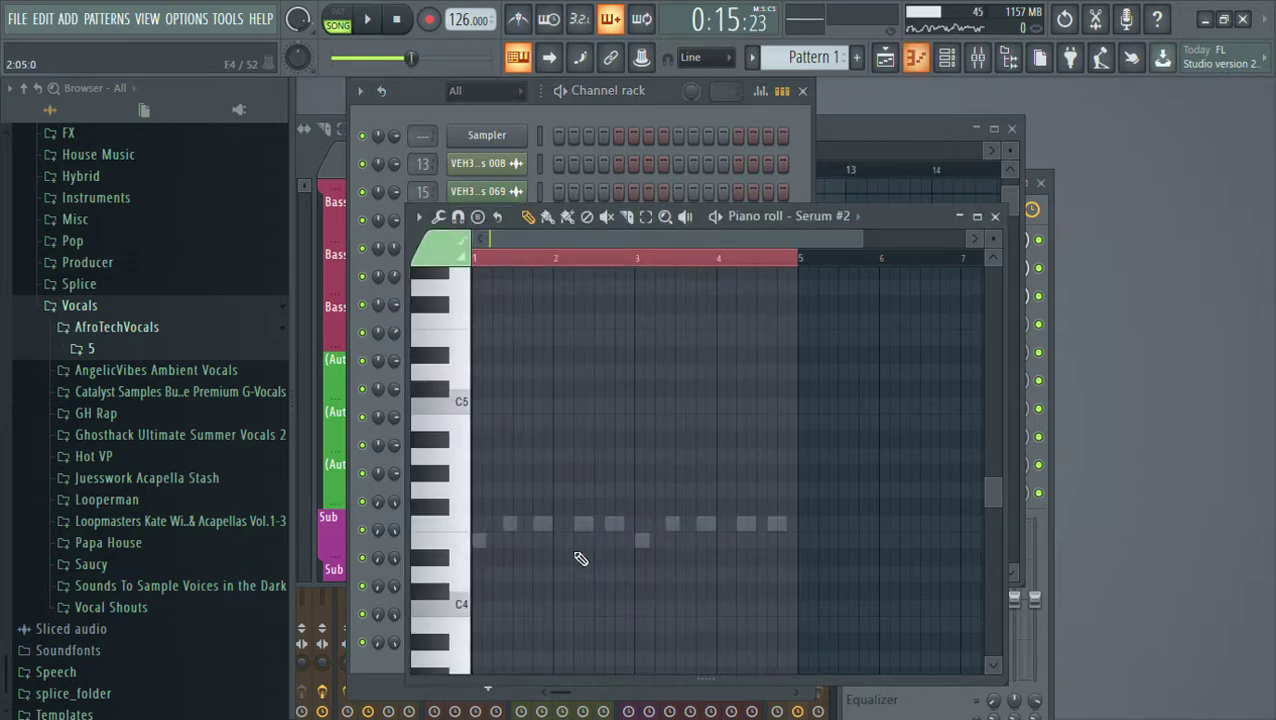
click(525, 537)
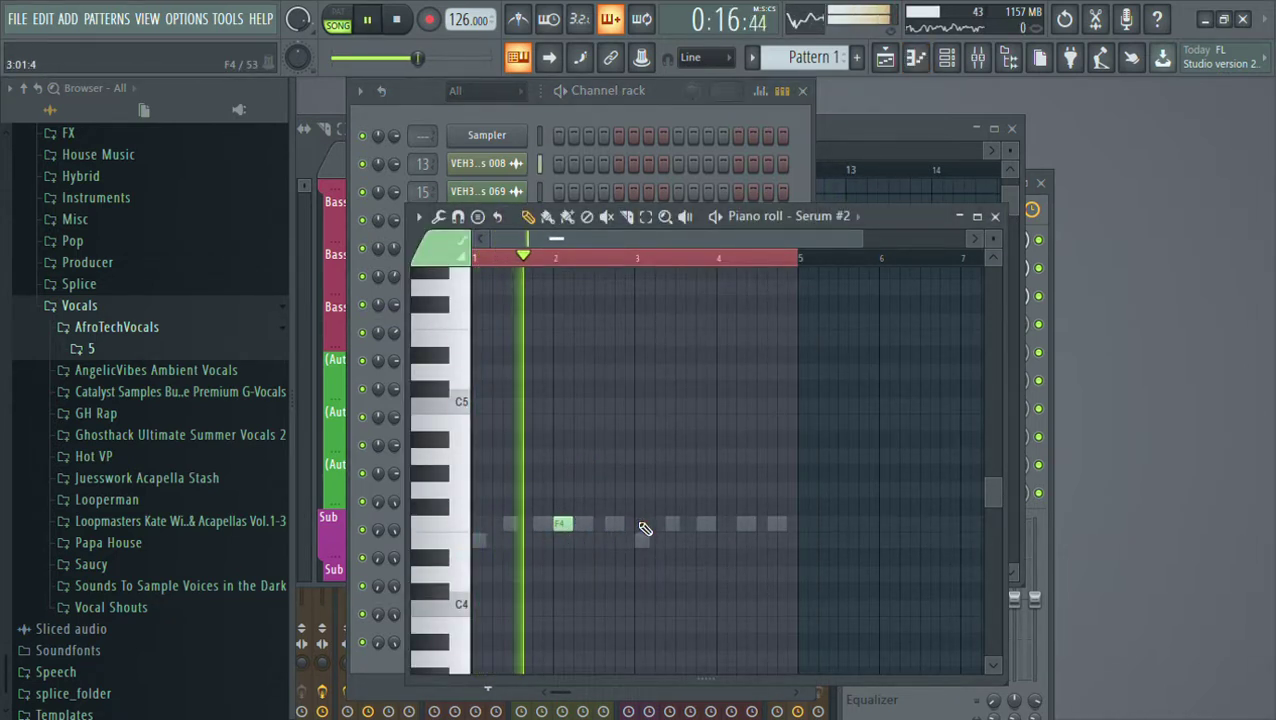
click(727, 523)
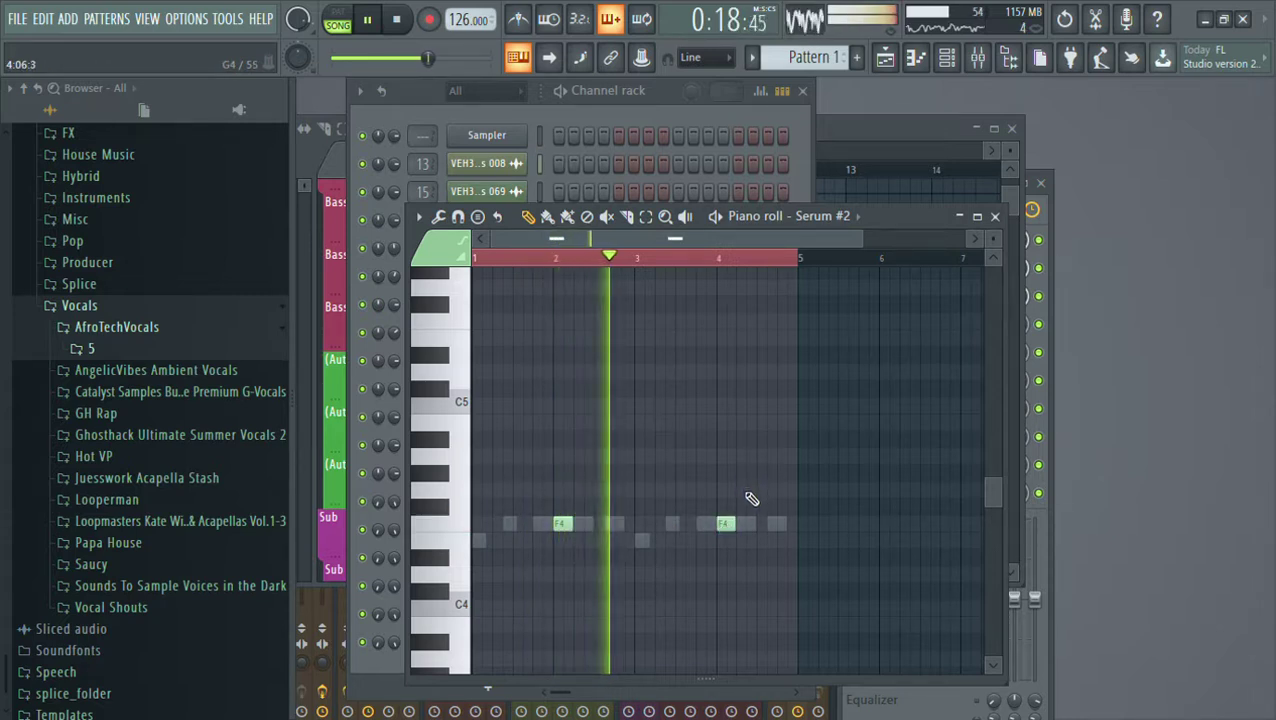
right_click(562, 524)
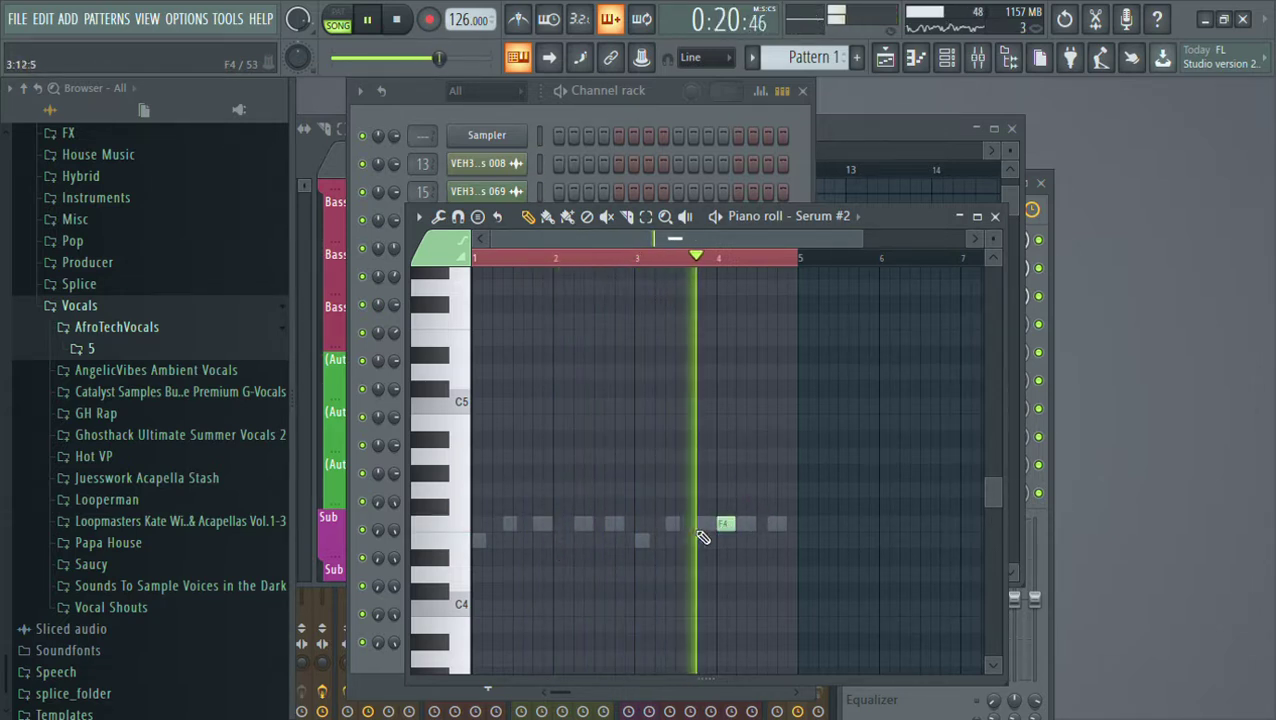
In Serum, change the last note to a six-step G4 at 4:11 and lengthen the F4 at 2:11 to six steps
key(space)
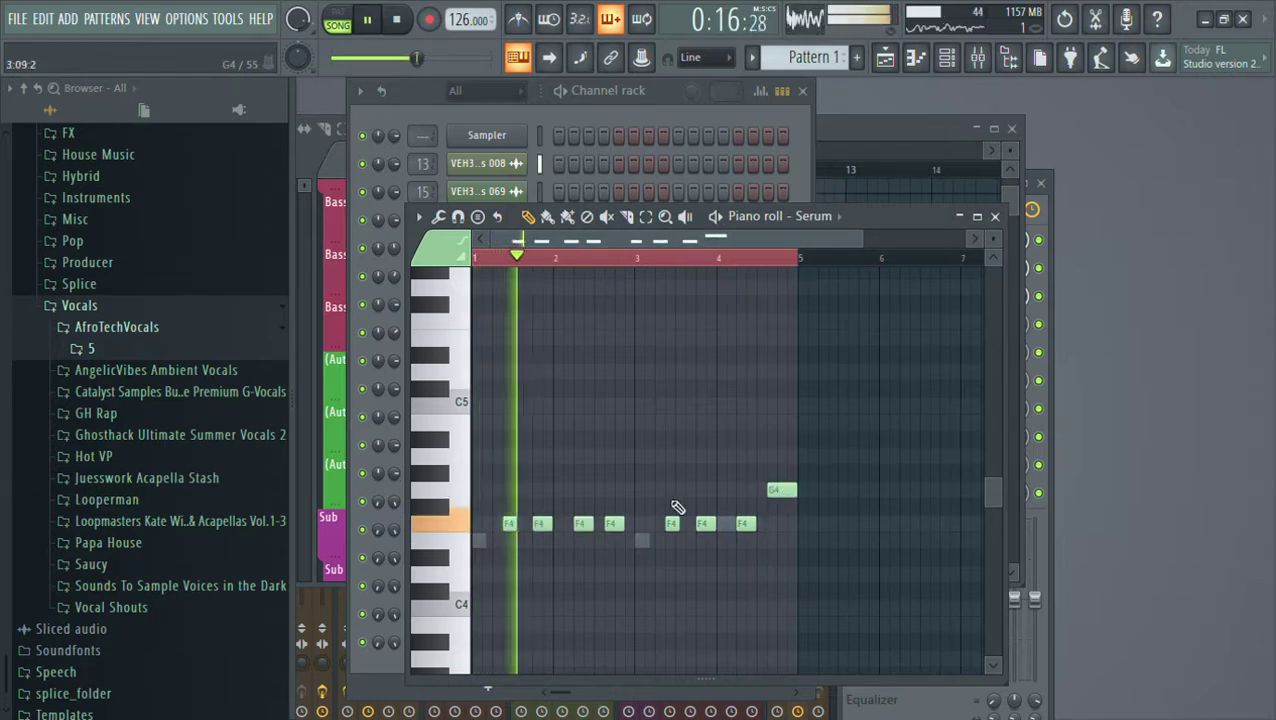
right_click(613, 523)
click(617, 489)
drag(619, 488, 624, 523)
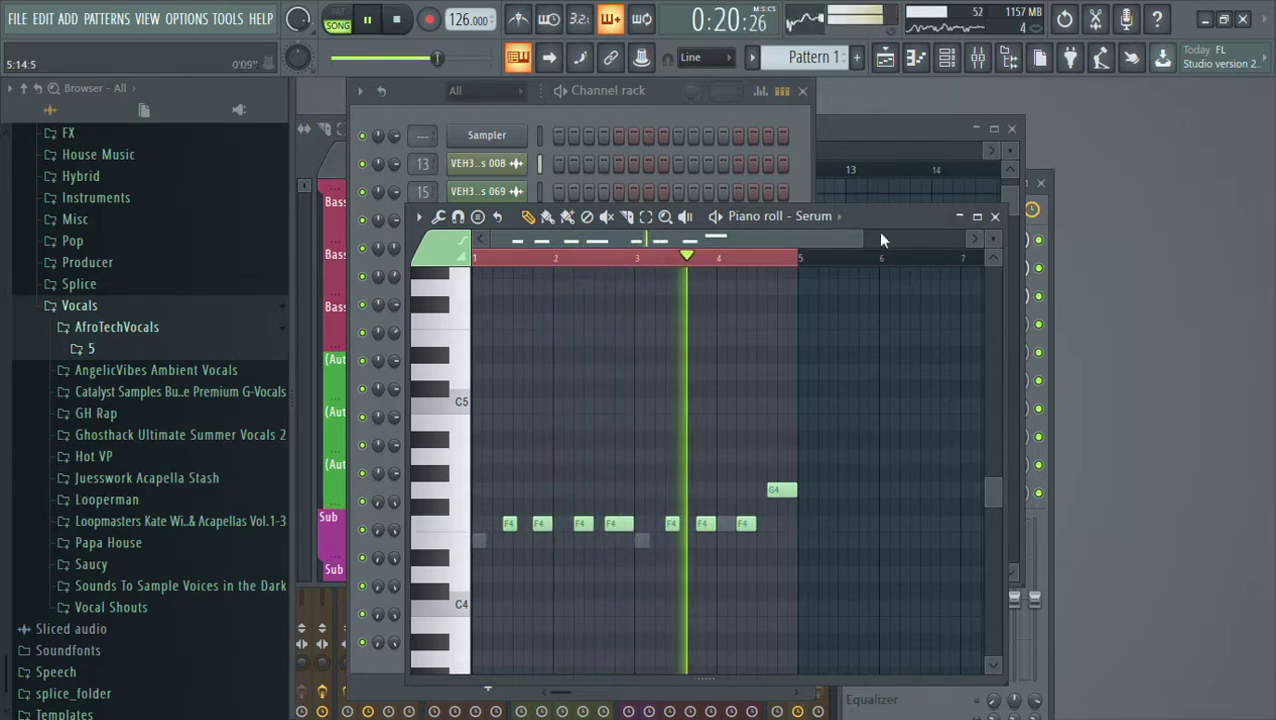
drag(900, 222, 906, 161)
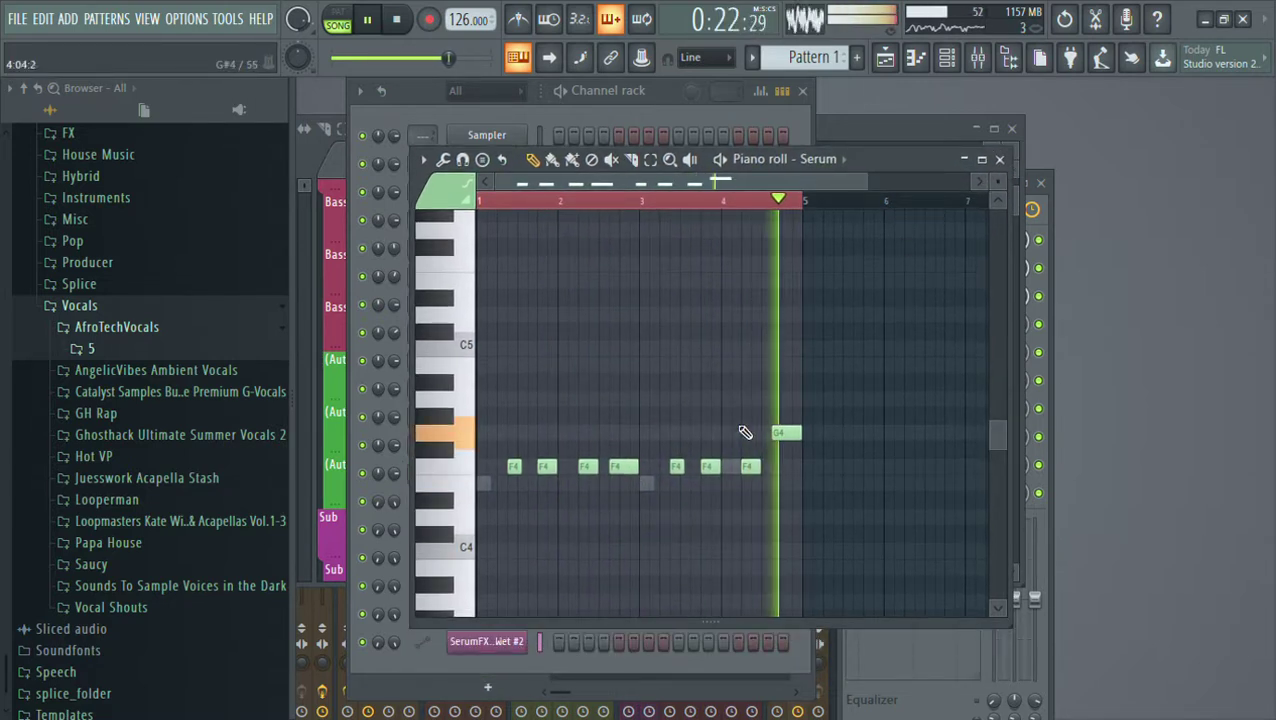
Play the pattern and add six-step E4 notes at the start of bars 2 and 4 in Serum #4
key(Down)
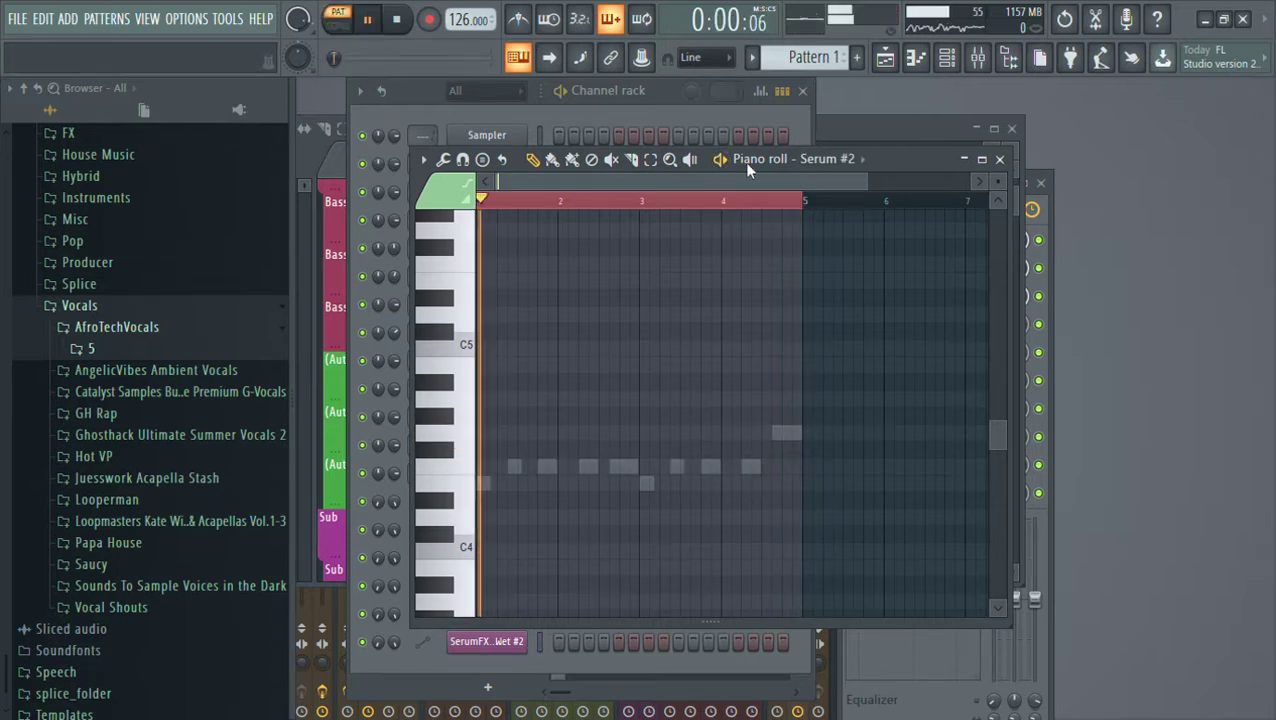
click(579, 486)
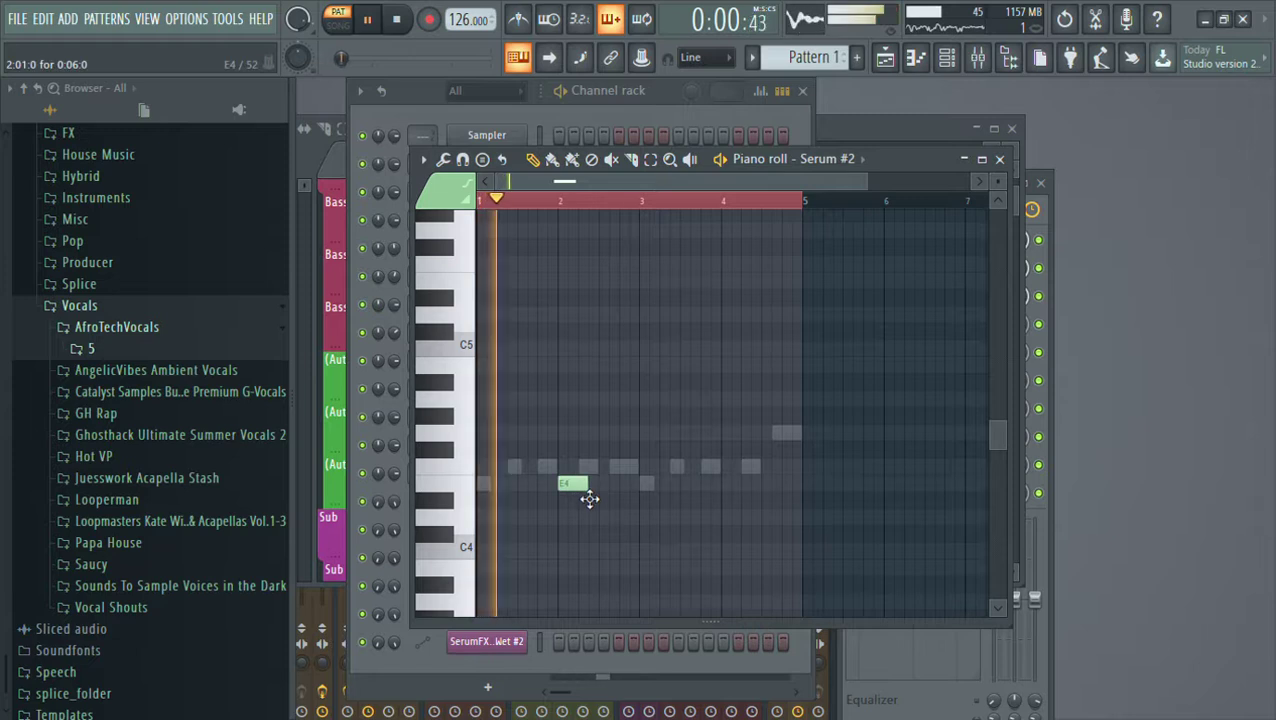
key(Down)
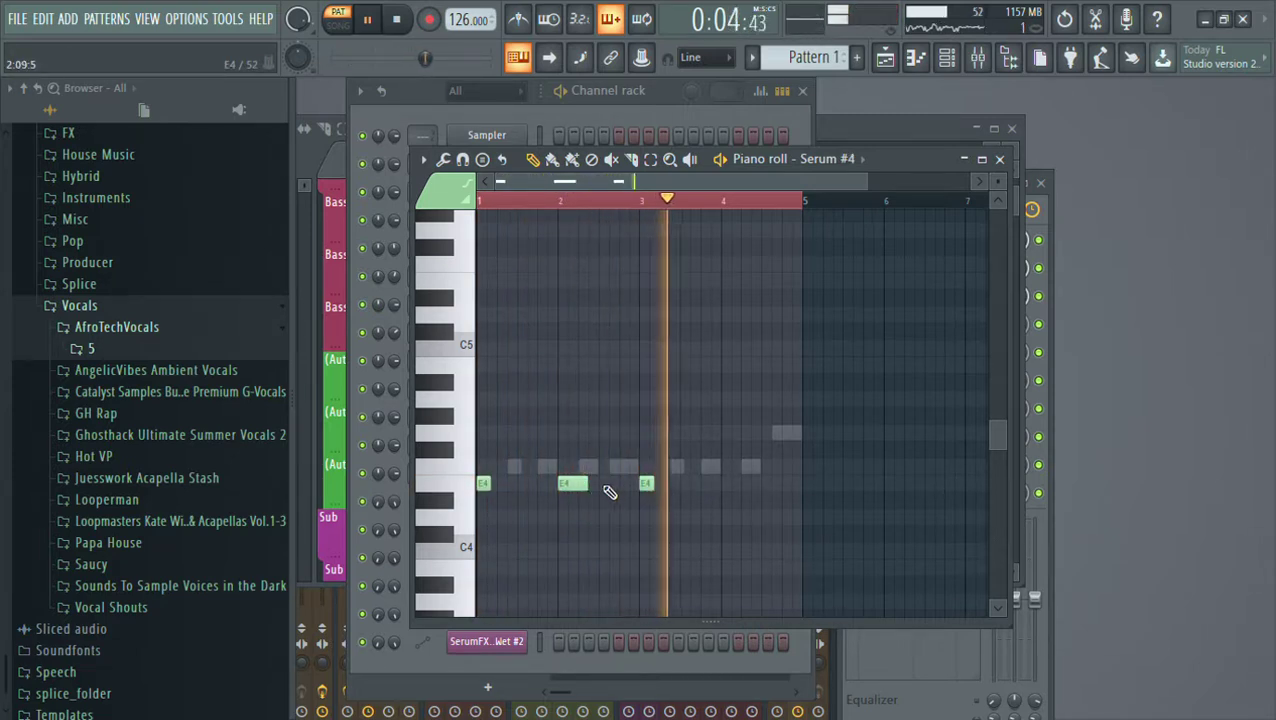
click(730, 485)
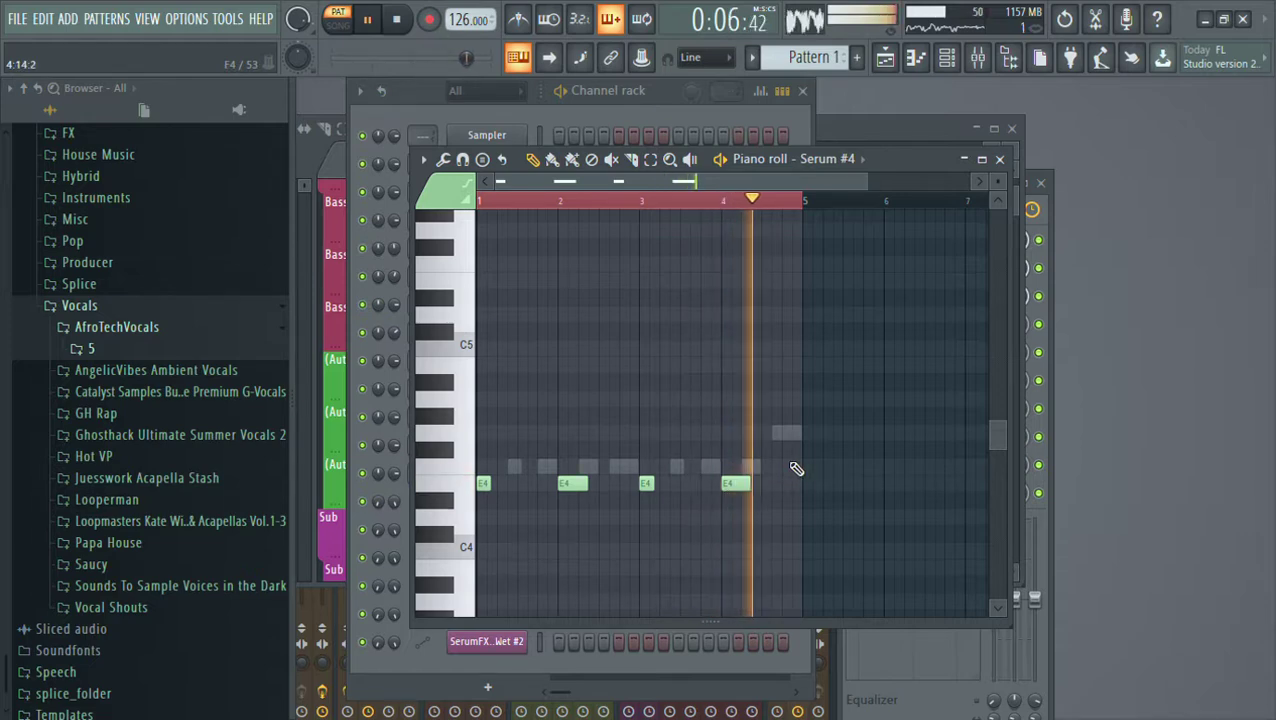
click(999, 159)
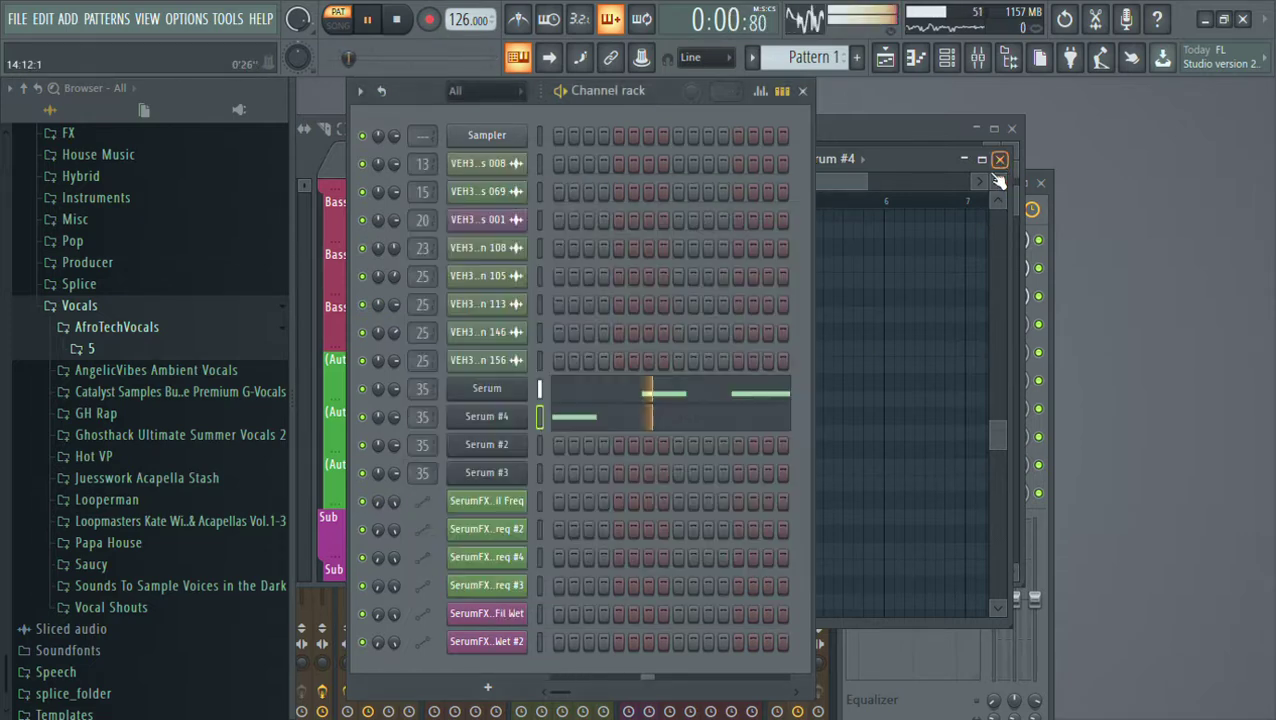
Try two-step E4 notes at 1:11 and 3:11 in Serum #2 while playing the pattern
click(541, 446)
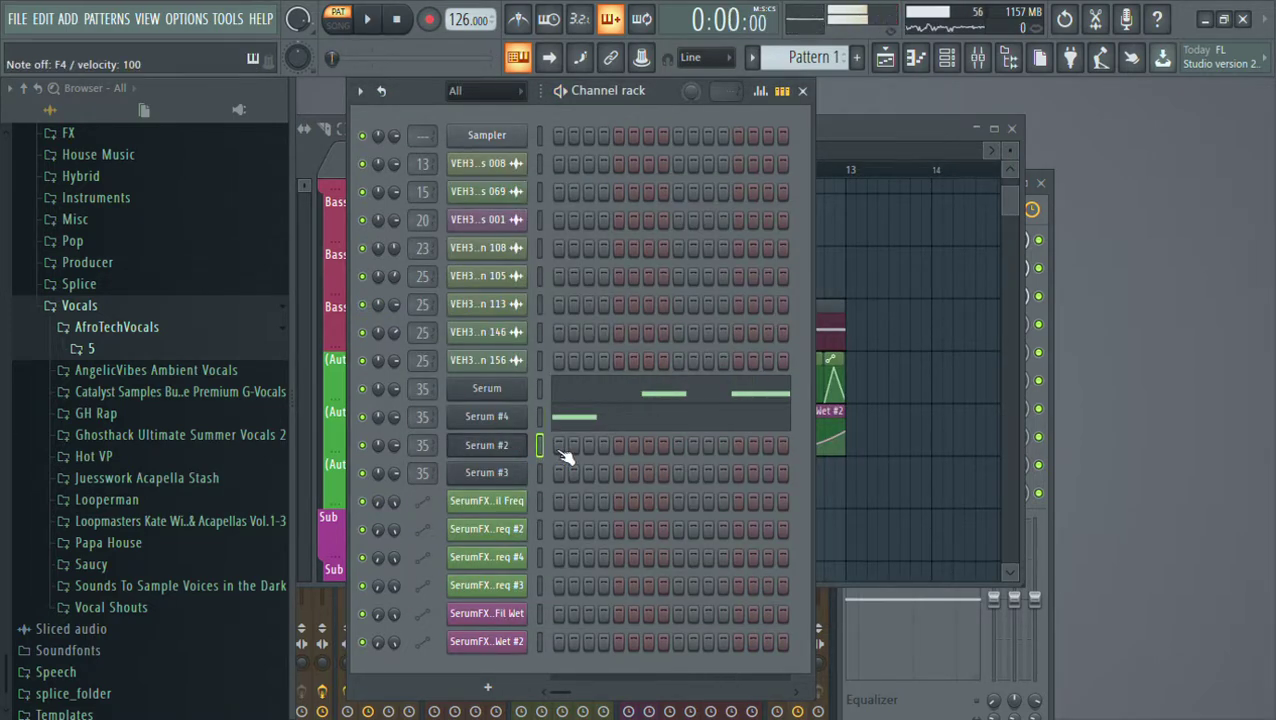
key(F7)
mouse_move(520, 488)
mouse_down()
mouse_move(545, 487)
mouse_move(540, 497)
mouse_up()
key(space)
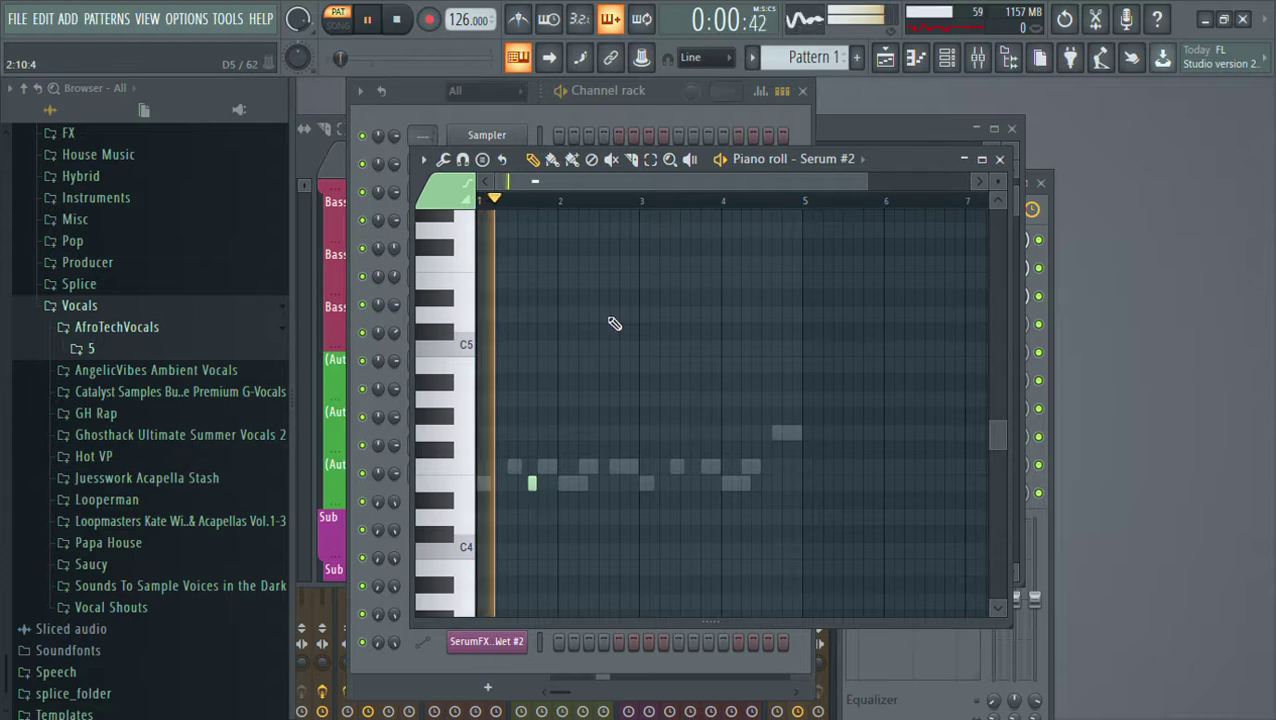
click(695, 485)
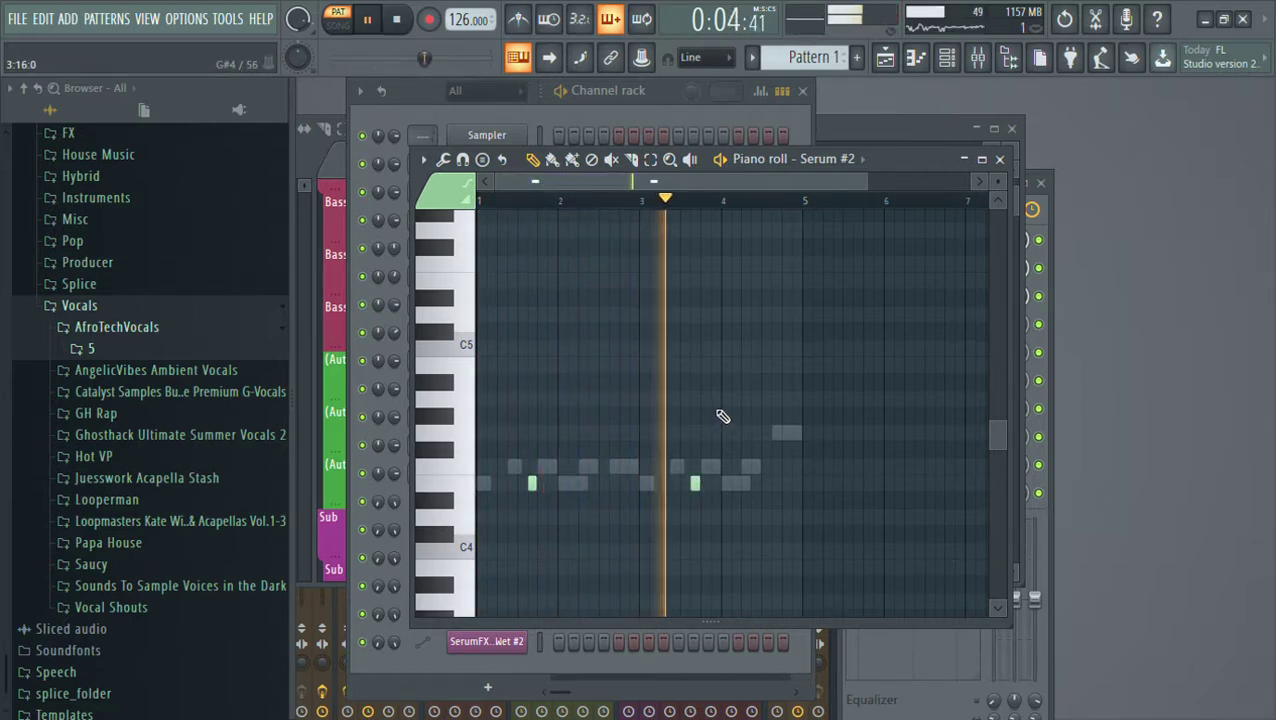
key(F7)
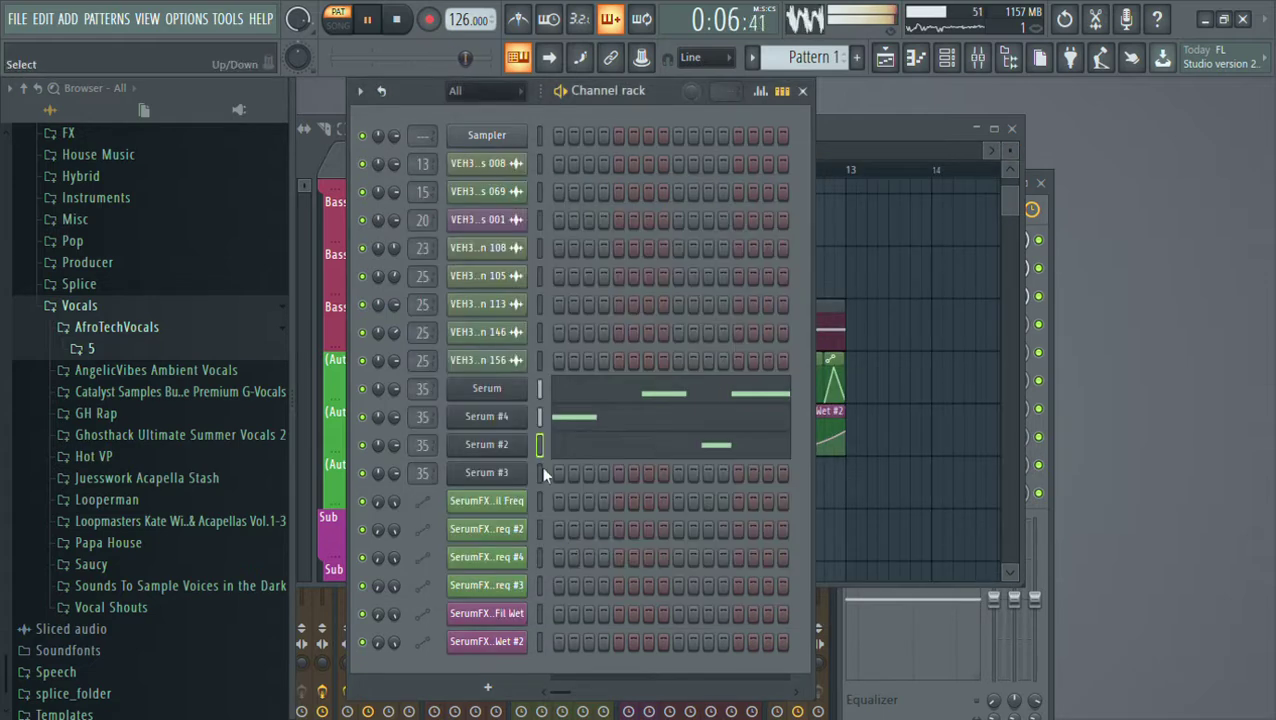
Play the song from bar 9 and select the Pattern 1 clip with its automation clips in the playlist
click(868, 135)
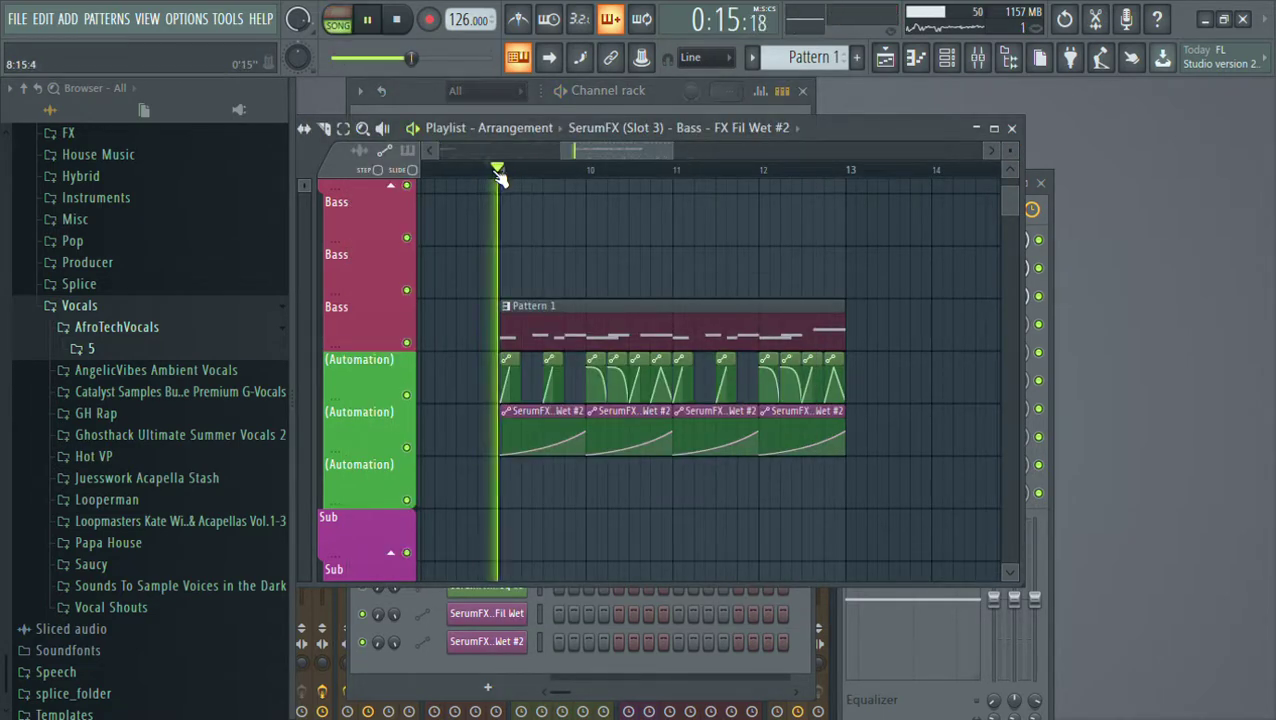
scroll(500, 177, down, 3)
drag(584, 157, 541, 157)
drag(840, 250, 590, 462)
drag(840, 132, 990, 116)
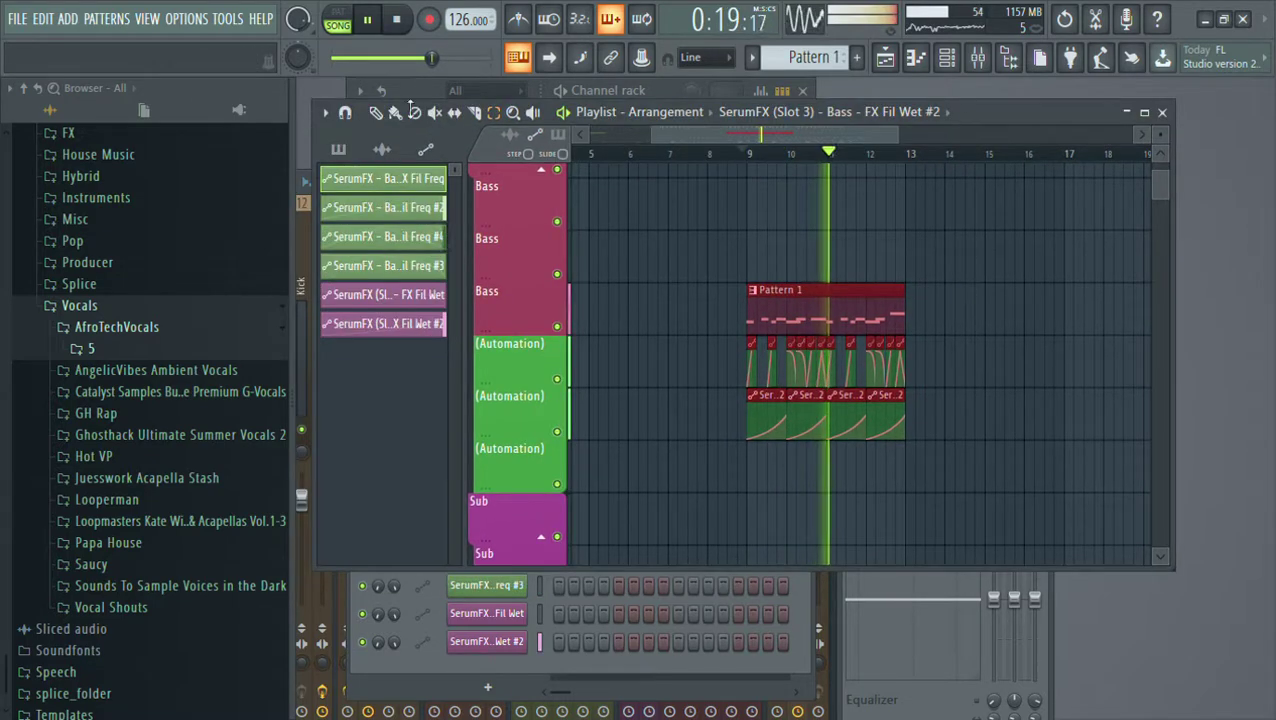
Stop the song and delete the two E4 notes from Serum #2
click(575, 101)
click(574, 456)
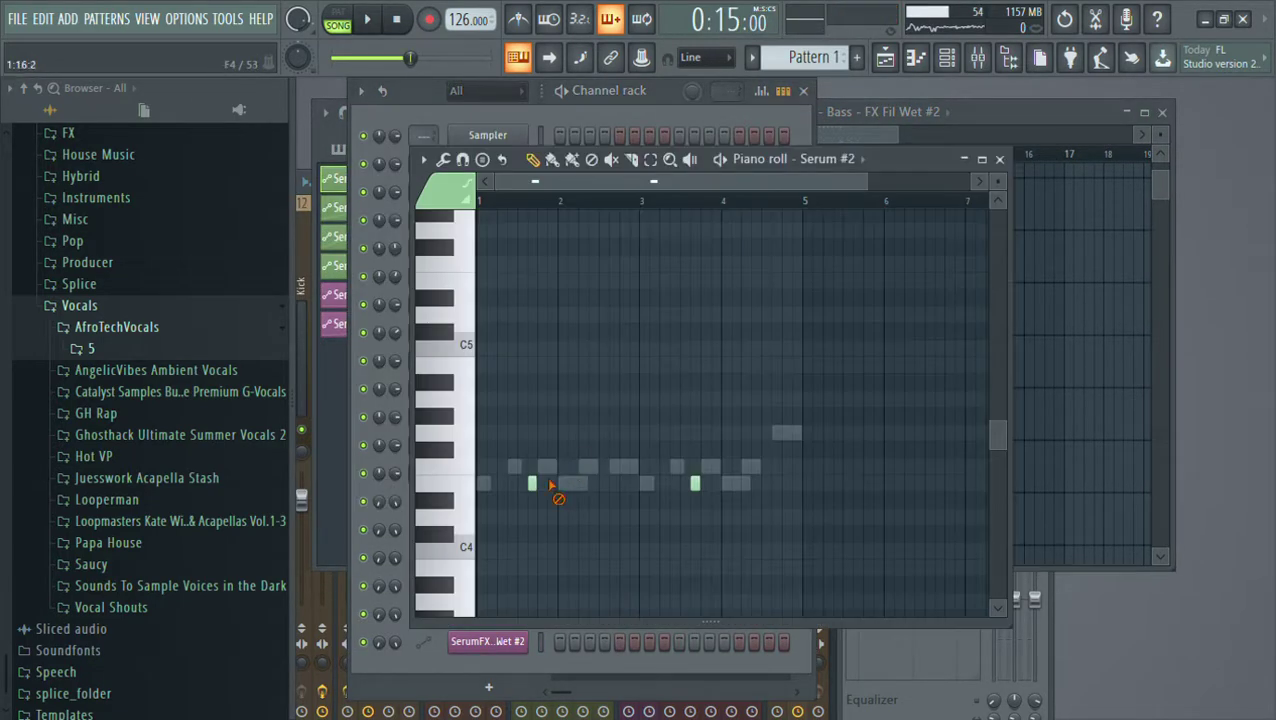
key(space)
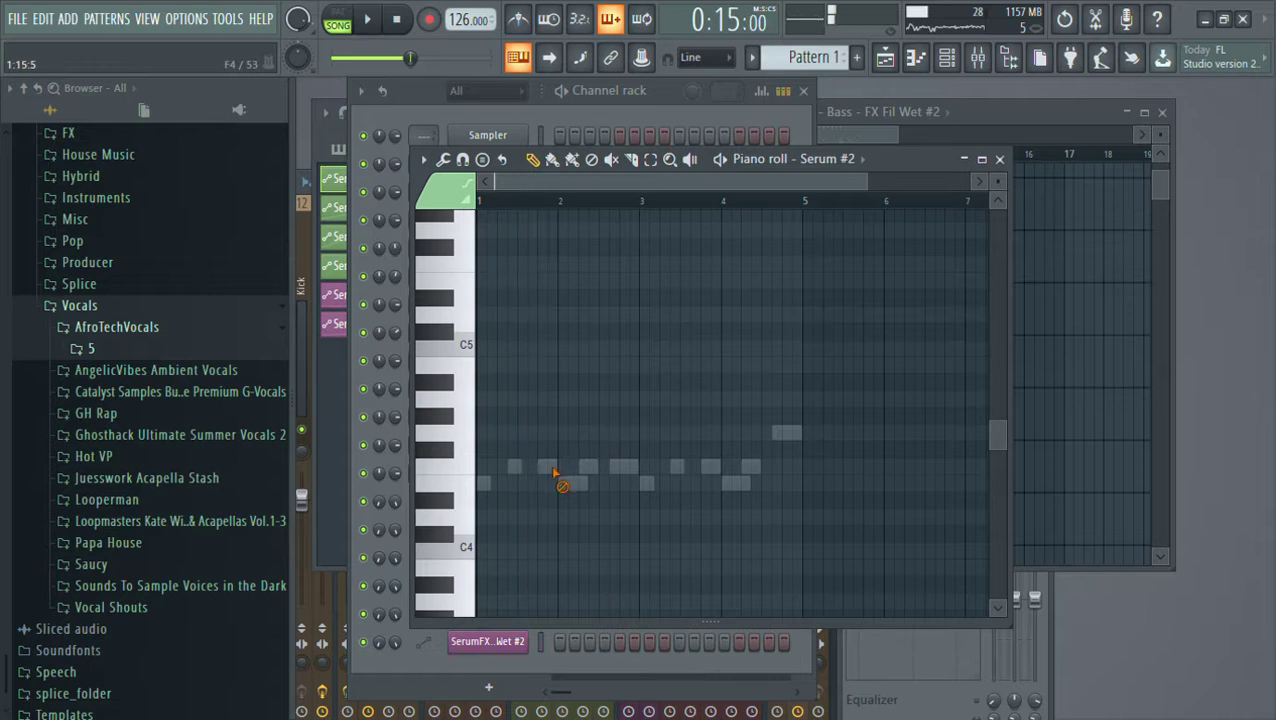
In Serum, replace the four-step F4 notes at 1:13 and 3:13 with two-step F4 notes at 1:11 and 3:11
scroll(550, 242, up, 3)
key(space)
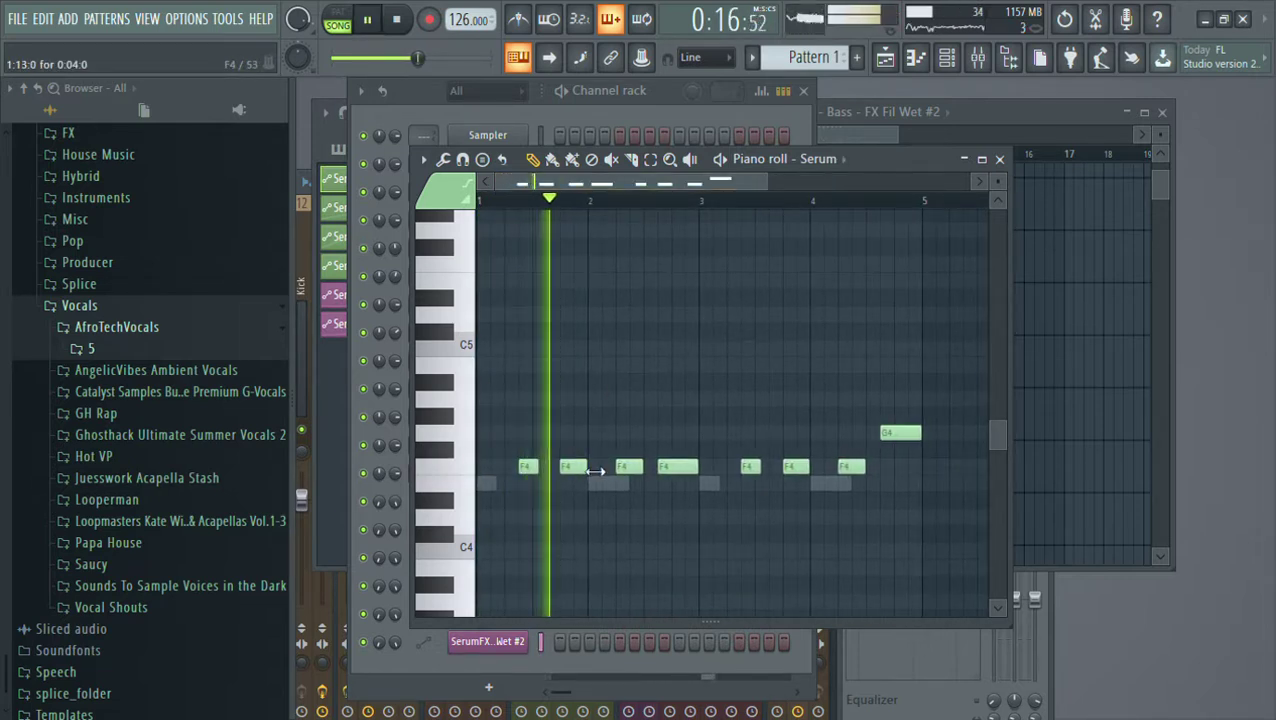
key(space)
drag(567, 483, 553, 486)
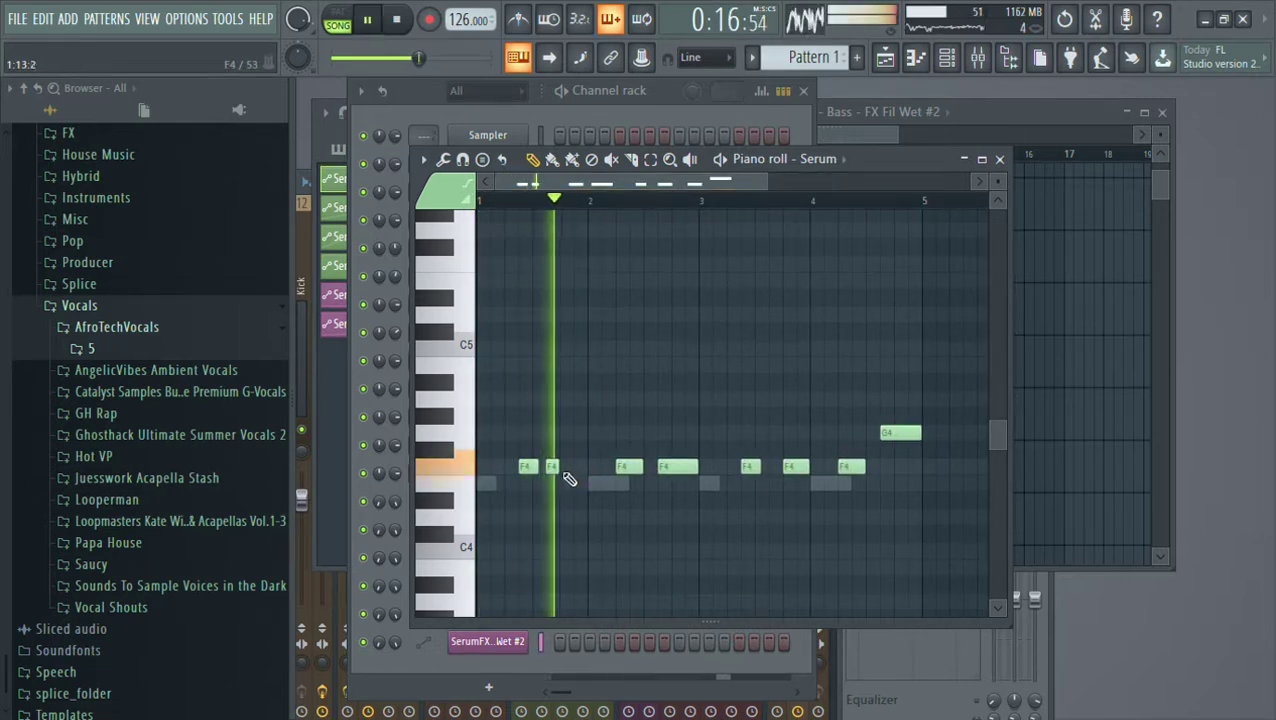
drag(816, 486, 784, 484)
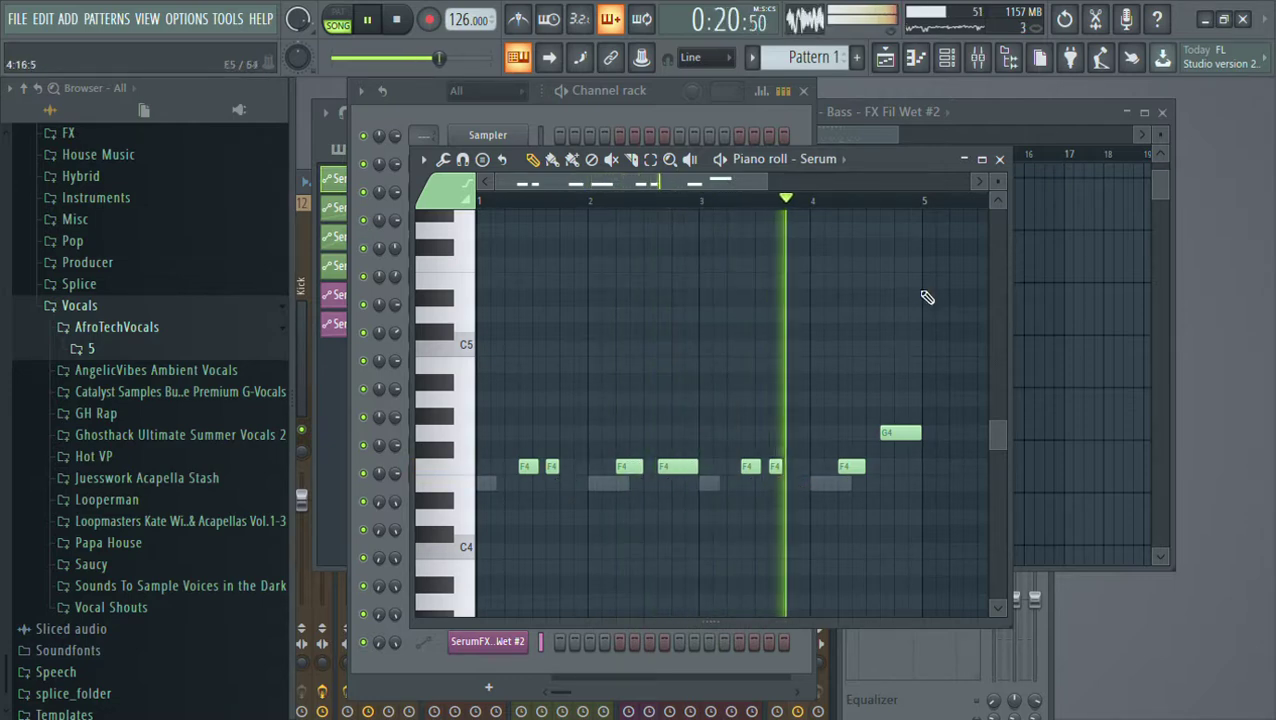
Duplicate the selected Pattern 1 and automation clips in the playlist so the copy starts at bar 13
click(999, 159)
click(985, 122)
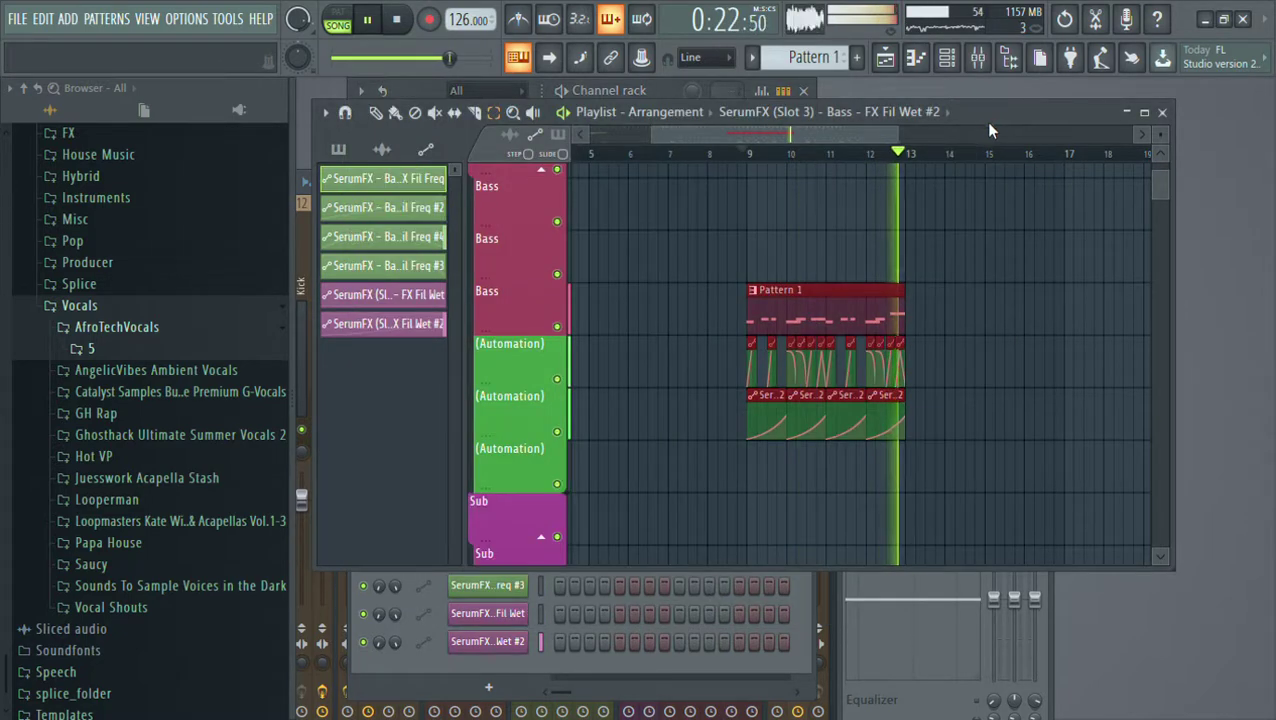
key(space)
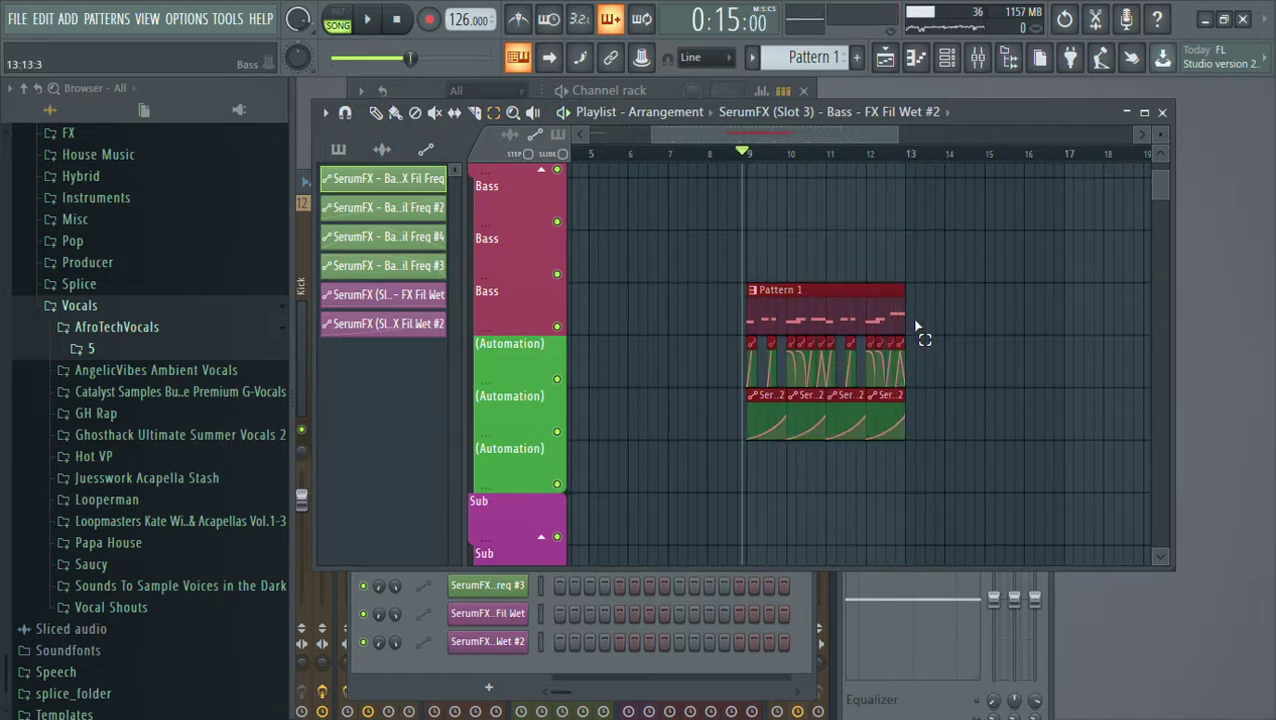
key(ctrl+b)
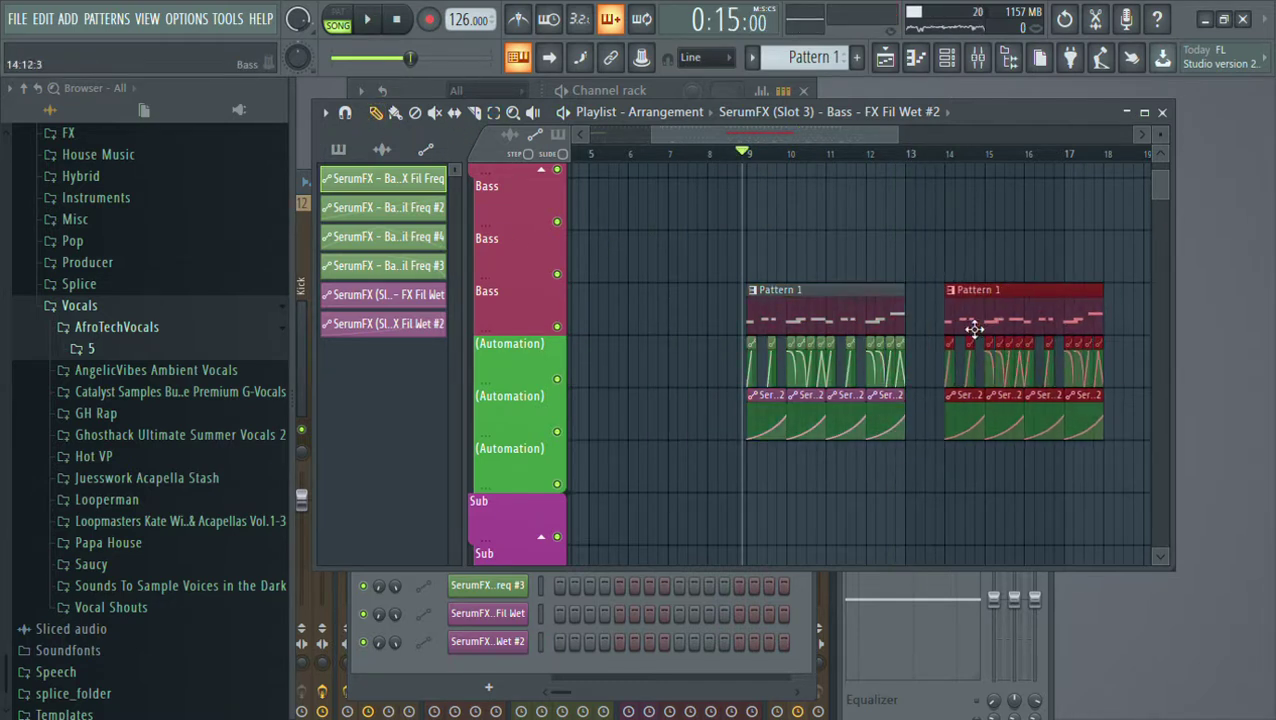
Play the song and open the Kickstart plugin on the Sidechain (Bass) mixer track
key(space)
click(982, 62)
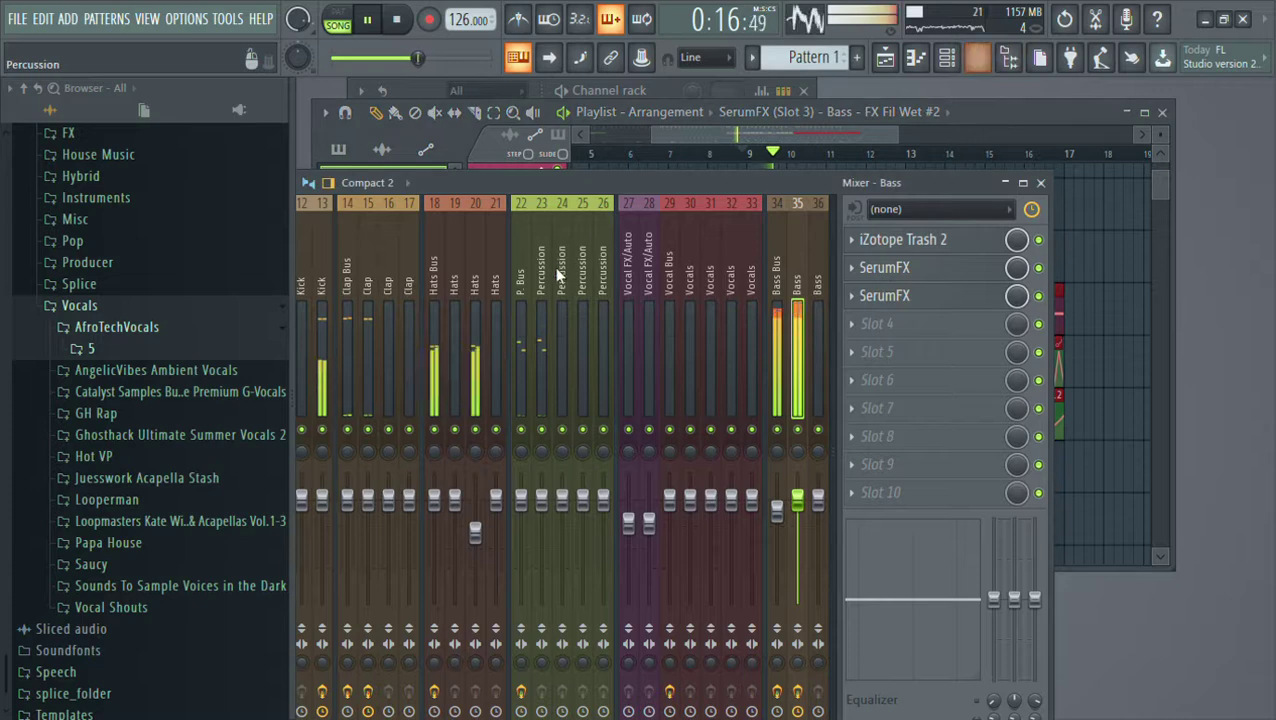
key(space)
click(378, 316)
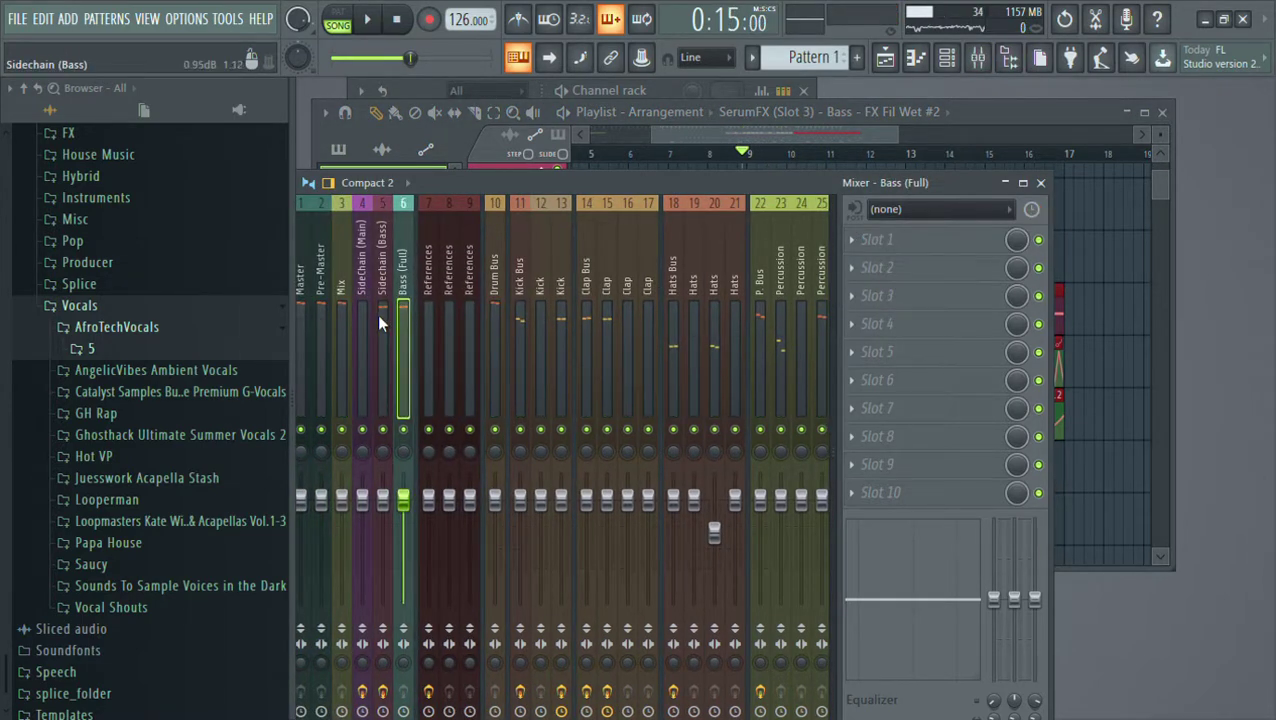
click(928, 478)
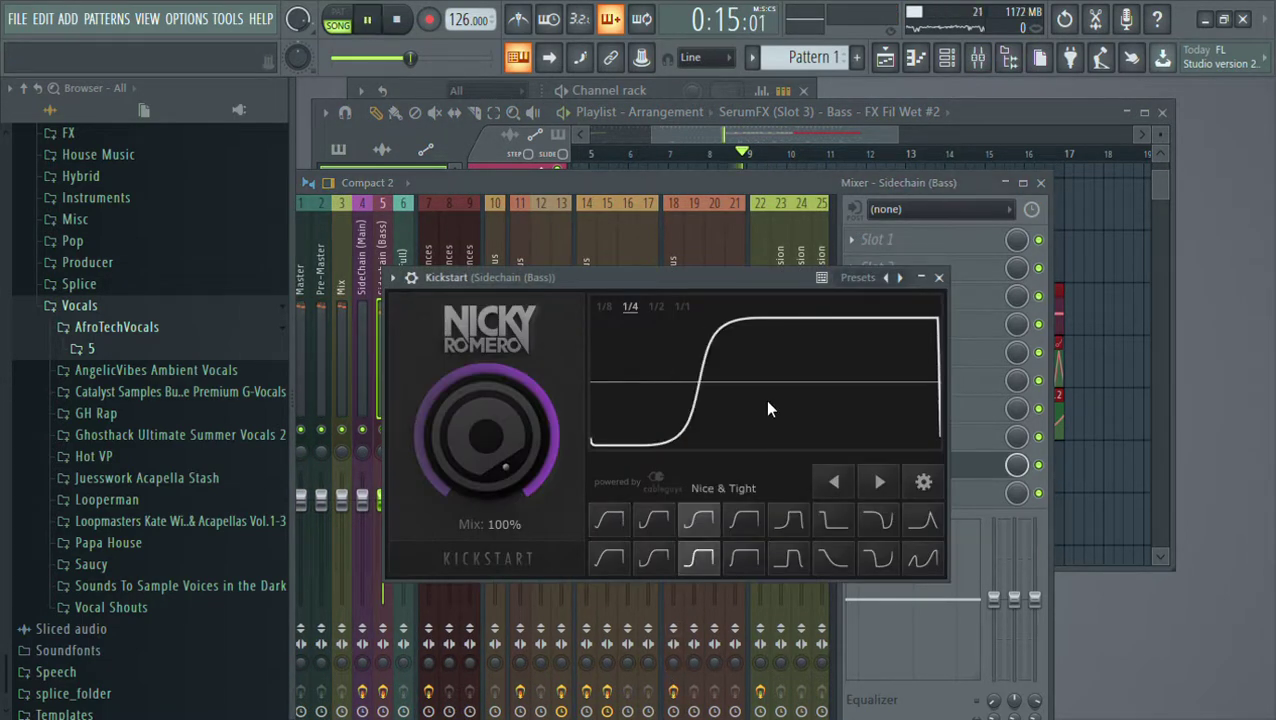
Close Kickstart, stop playback and move the short leftover automation clips at bar 1 down to lower playlist tracks
click(939, 278)
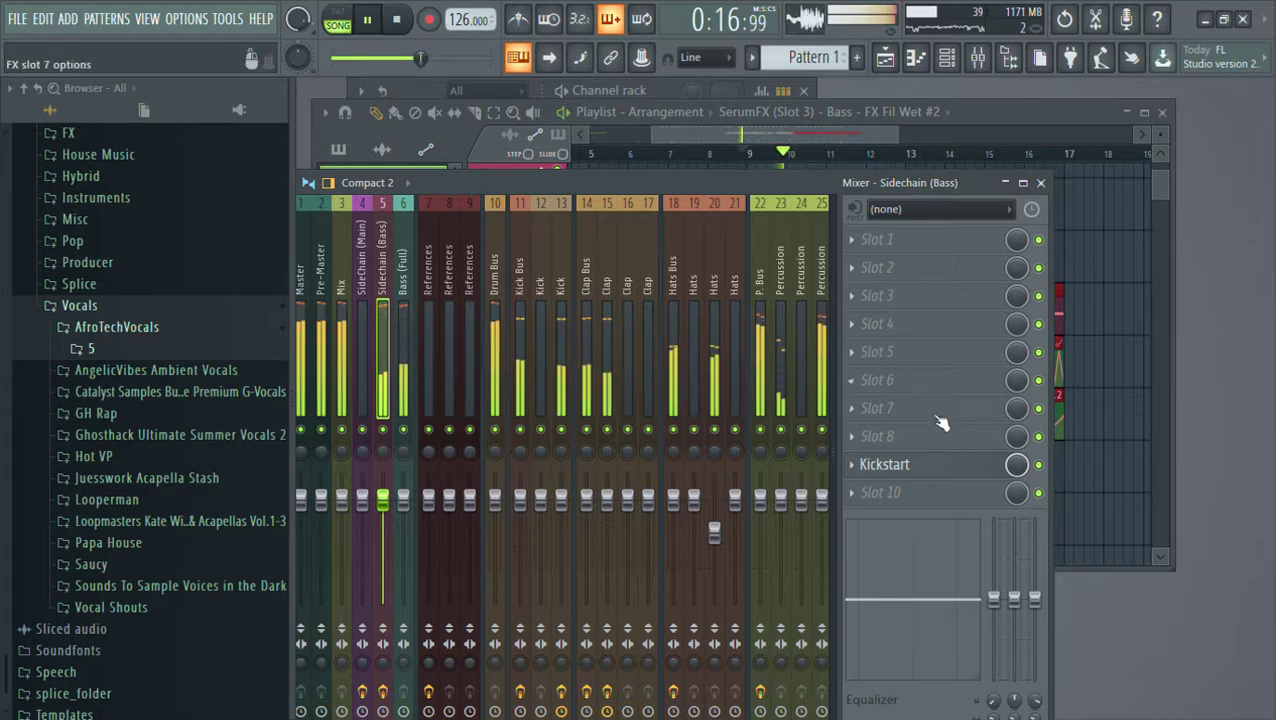
click(857, 131)
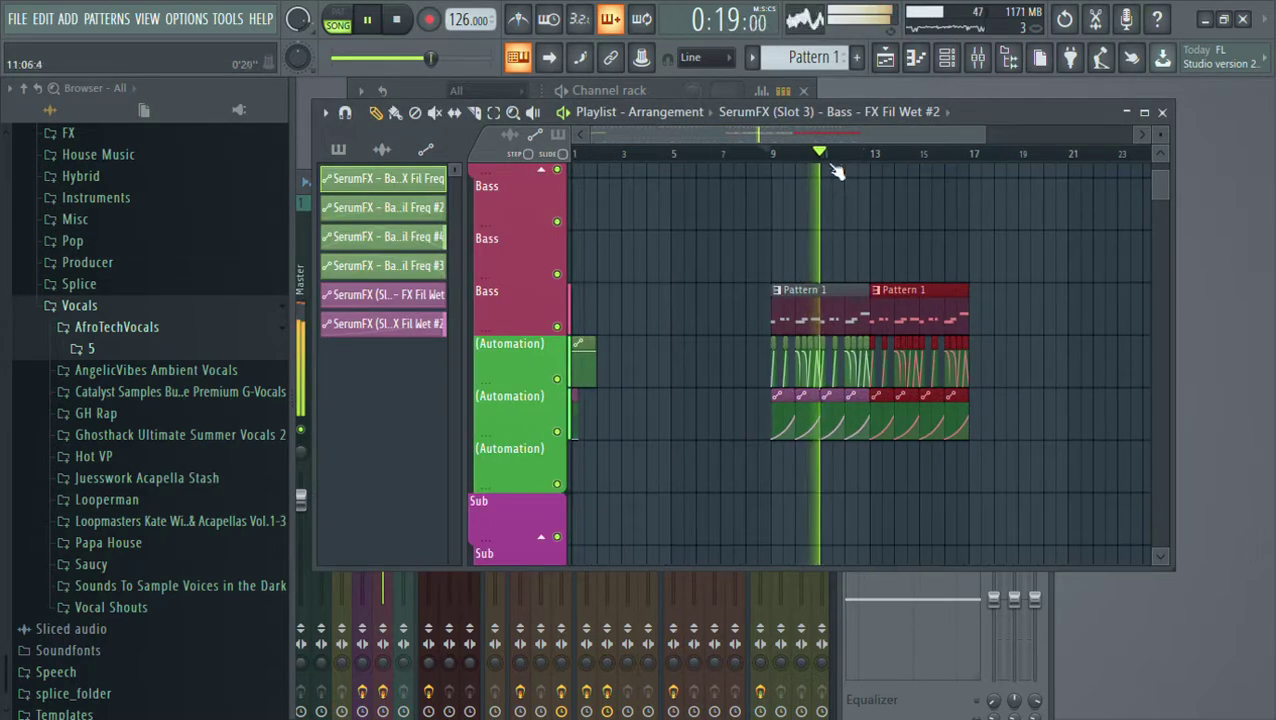
scroll(840, 238, up, 5)
scroll(843, 233, down, 5)
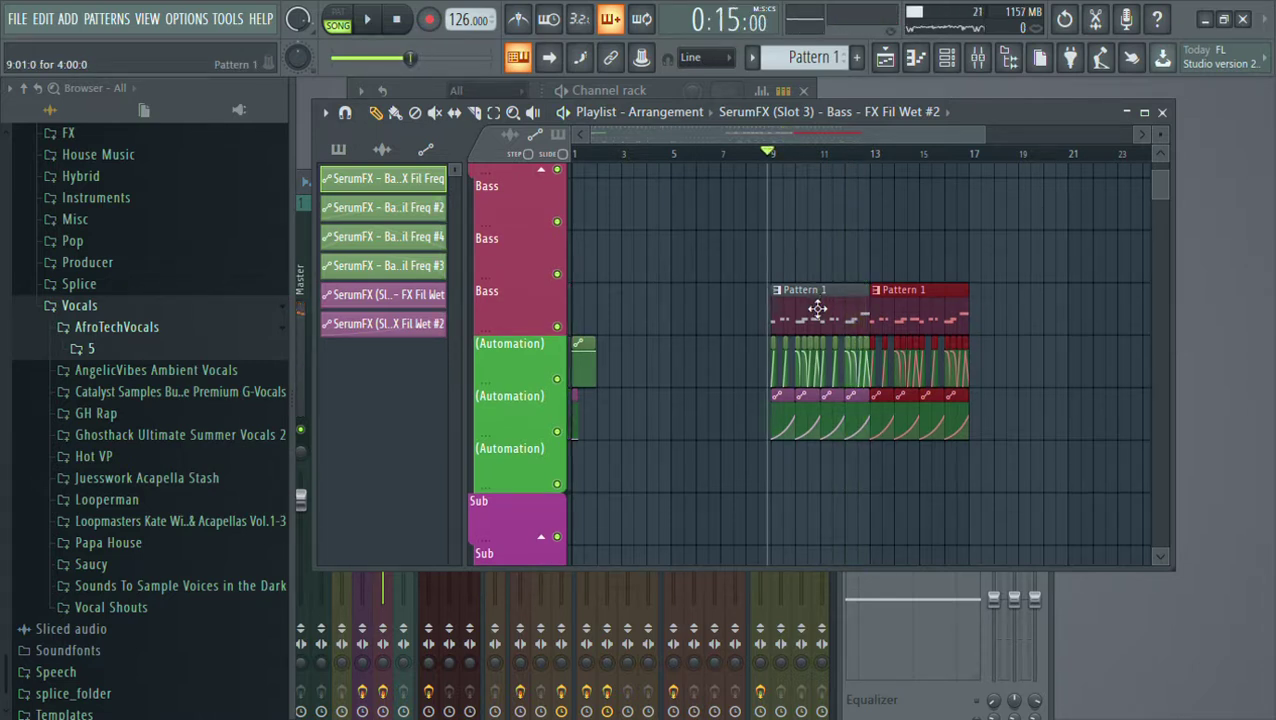
drag(660, 232, 564, 461)
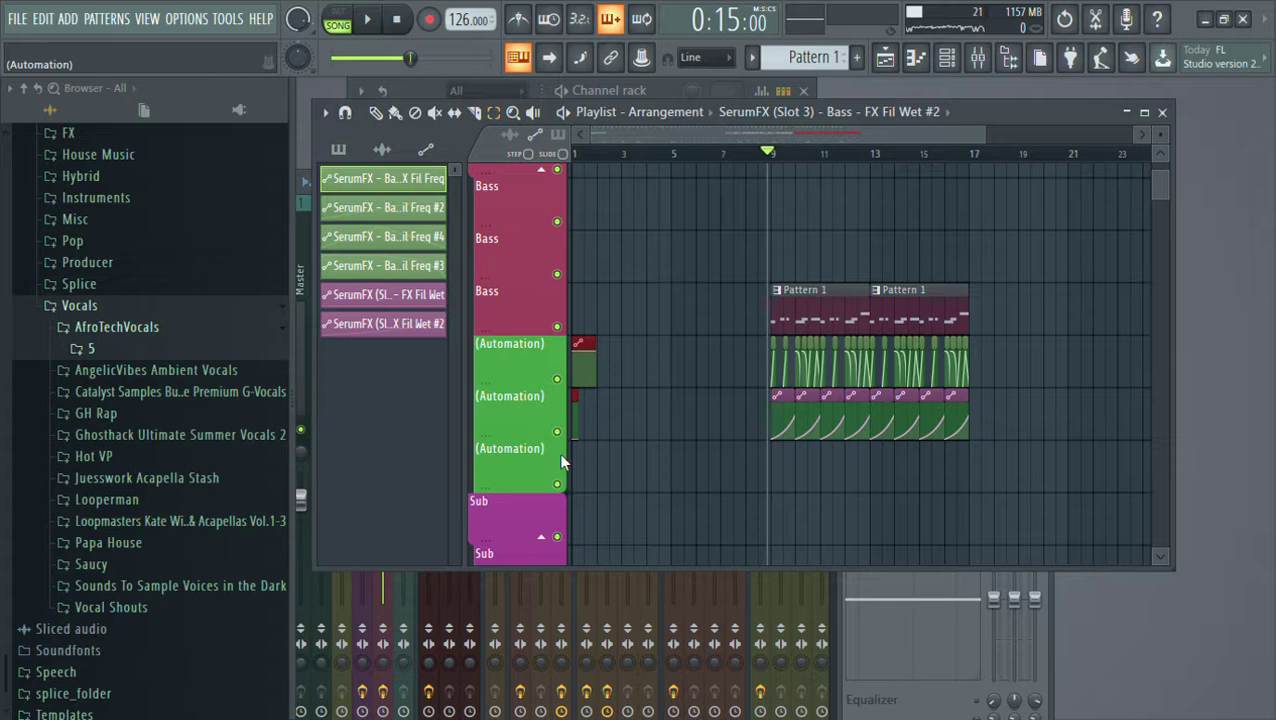
Duplicate the Pattern 1 and automation clips of bars 9 to 16 to bar 1 and play the song
drag(721, 228, 1042, 447)
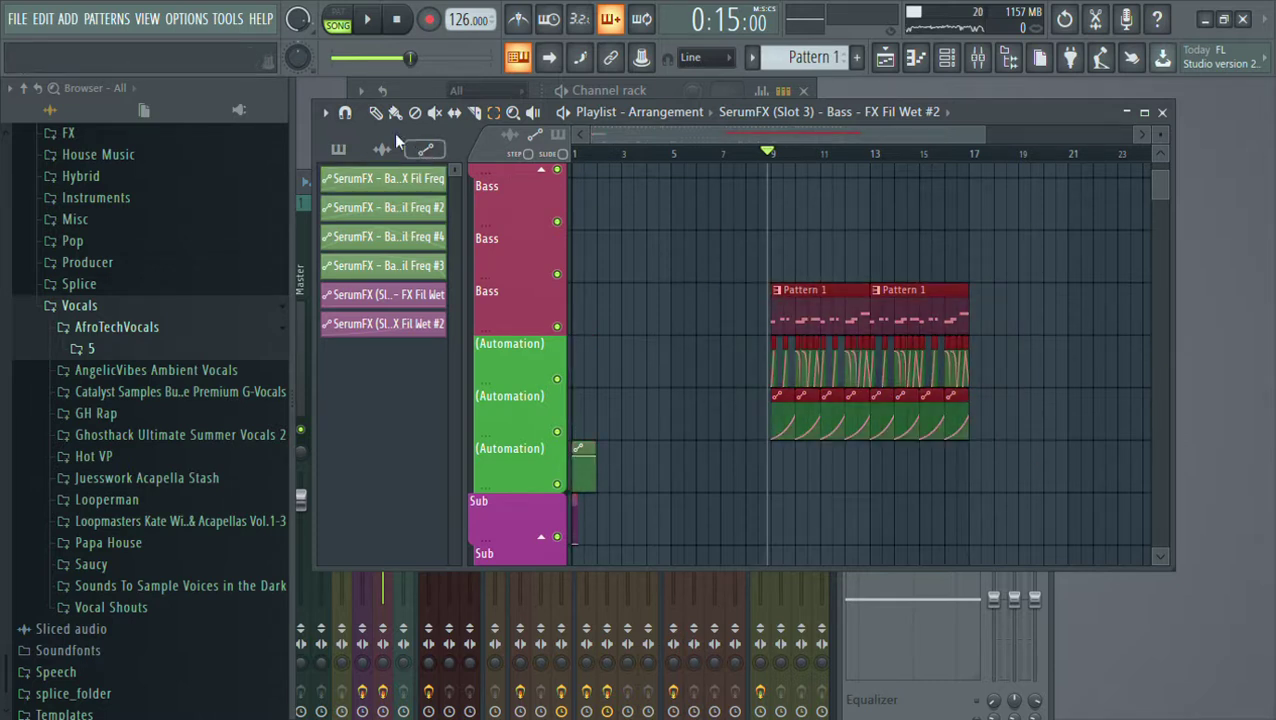
drag(808, 330, 549, 345)
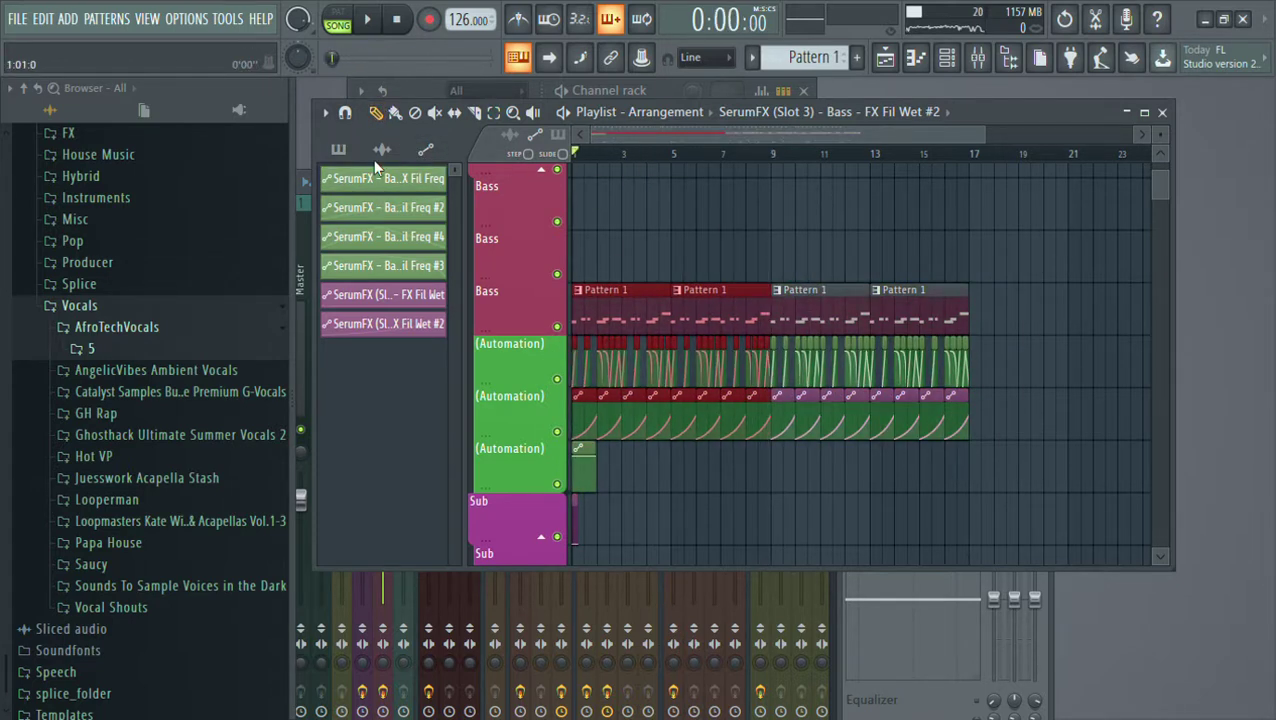
key(space)
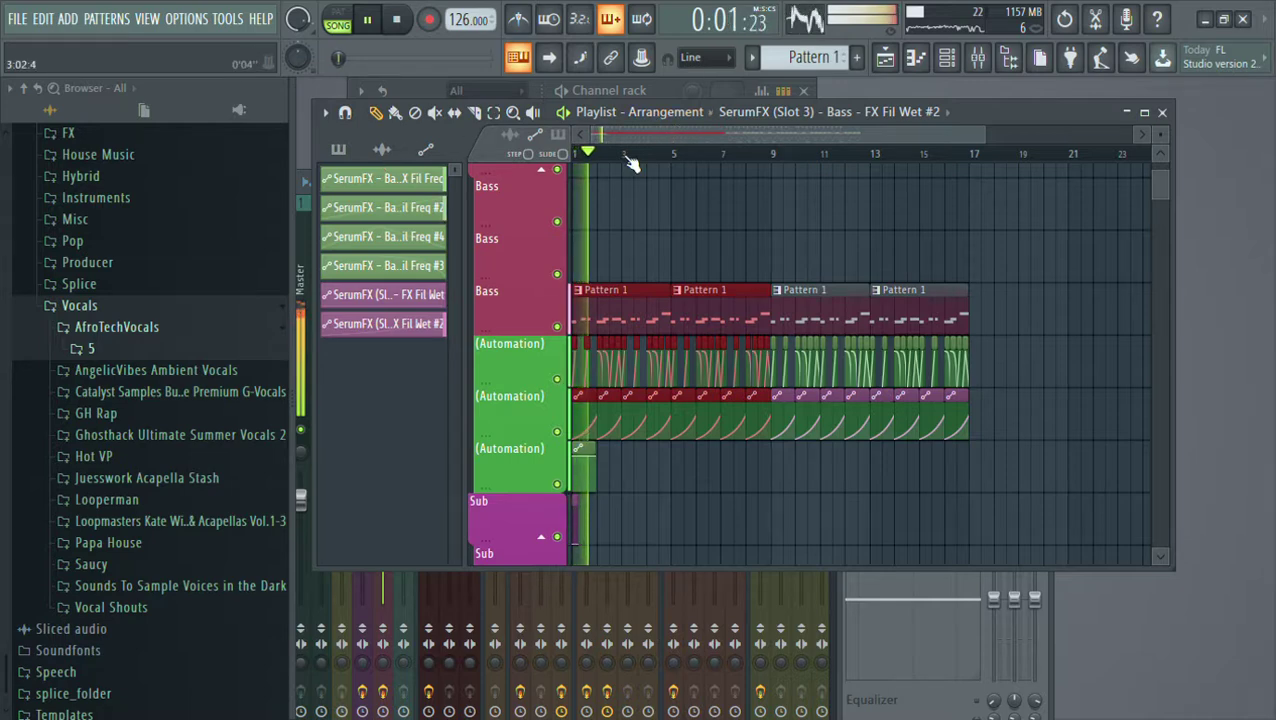
Clear the clip selection, make the Pattern 1 clip at bar 1 unique as Pattern 2, and bring up the channel rack
scroll(630, 163, up, 3)
drag(622, 136, 535, 154)
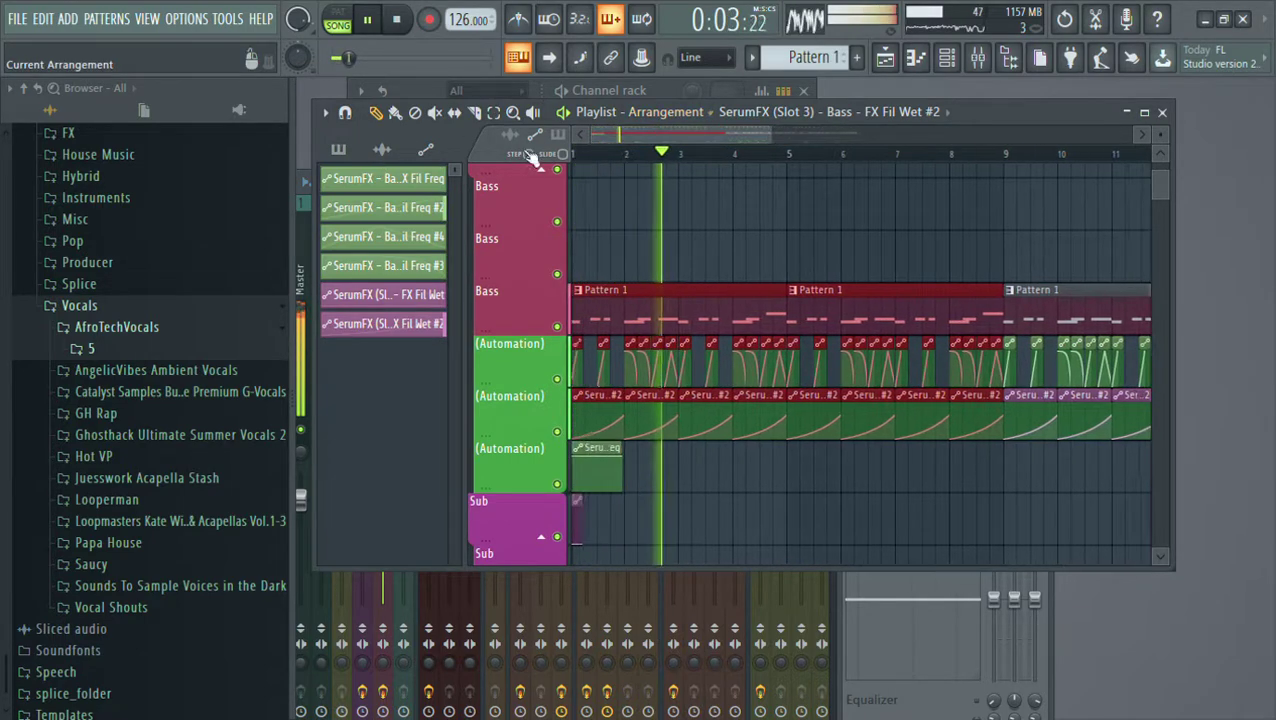
click(886, 259)
right_click(884, 260)
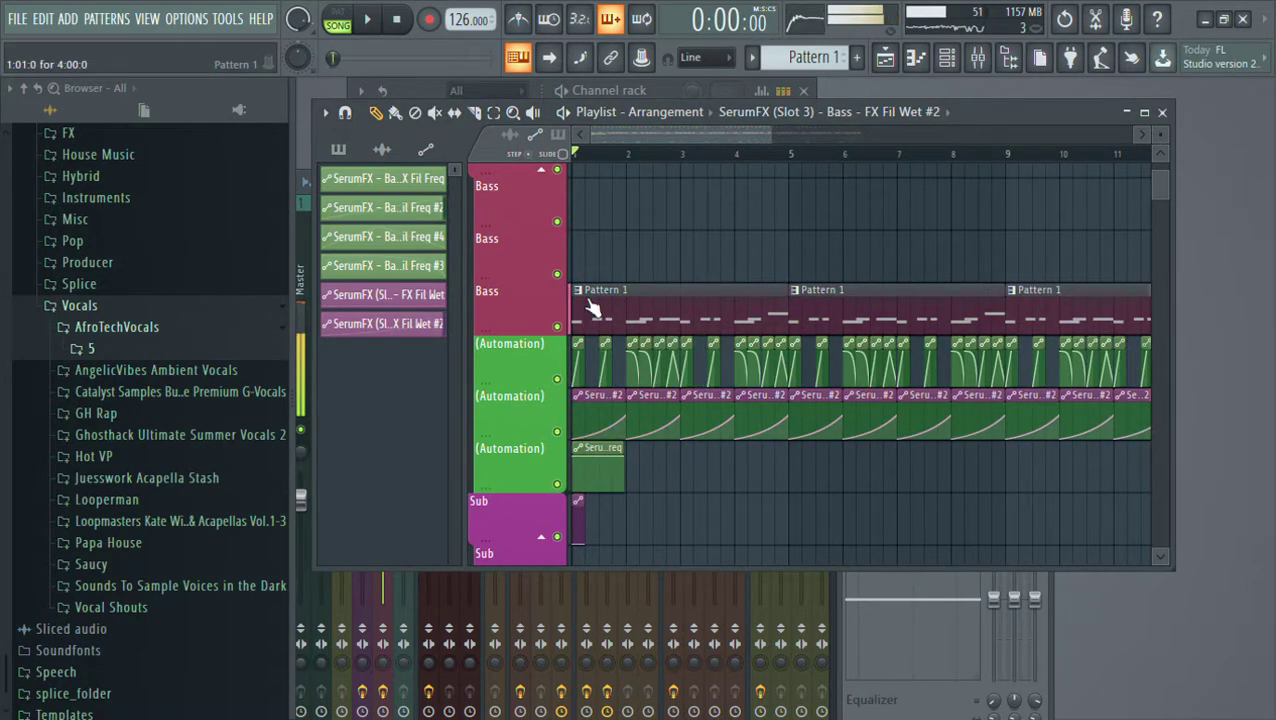
click(633, 402)
click(562, 91)
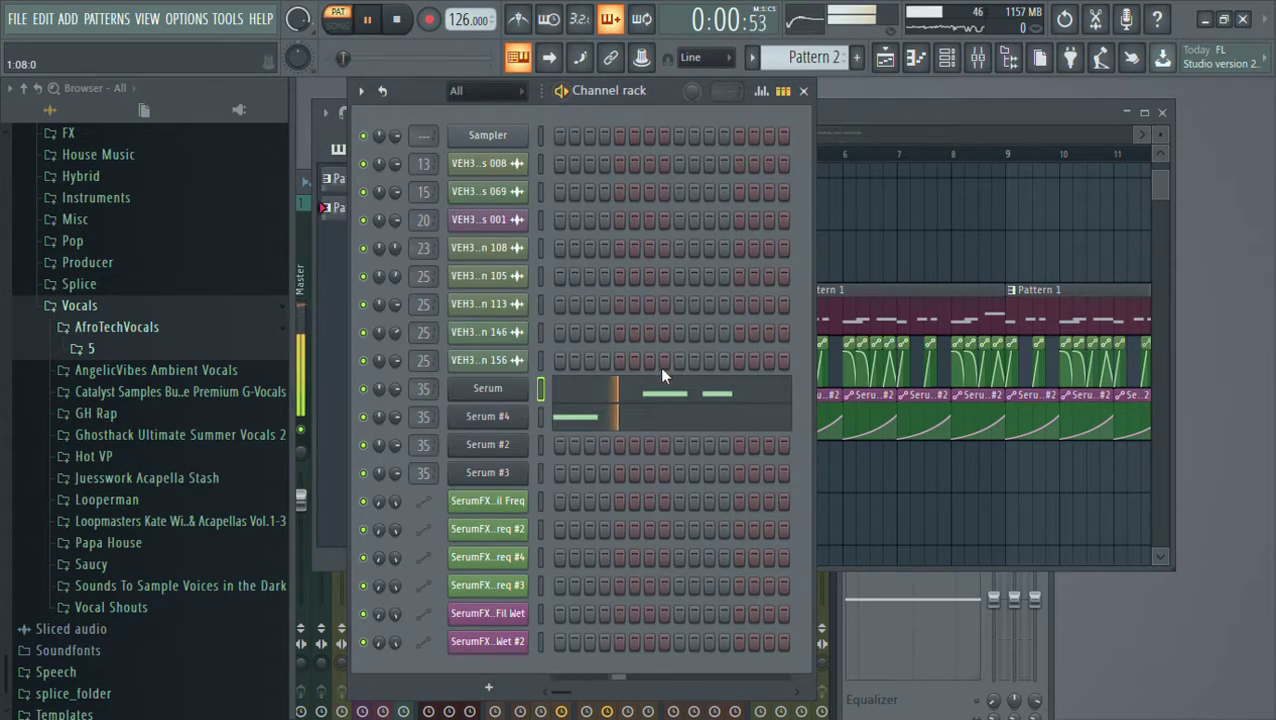
In Pattern 2, delete Serum's F4 notes at 1:11, 3:11 and the end of bar 2, and stop playback
click(659, 394)
right_click(555, 466)
right_click(775, 467)
right_click(698, 472)
click(620, 102)
key(space)
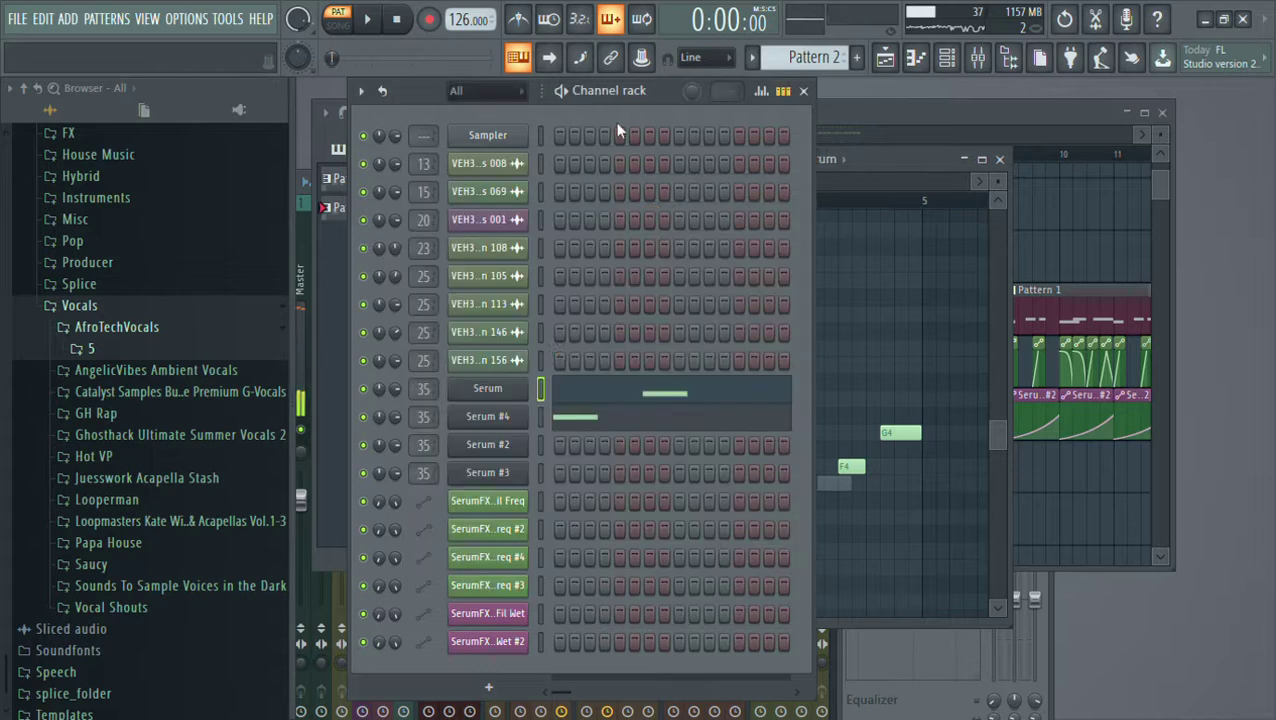
In Serum #4, add an eight-step F4 note at 2:09 and an eight-step G4 note at 4:09
click(578, 397)
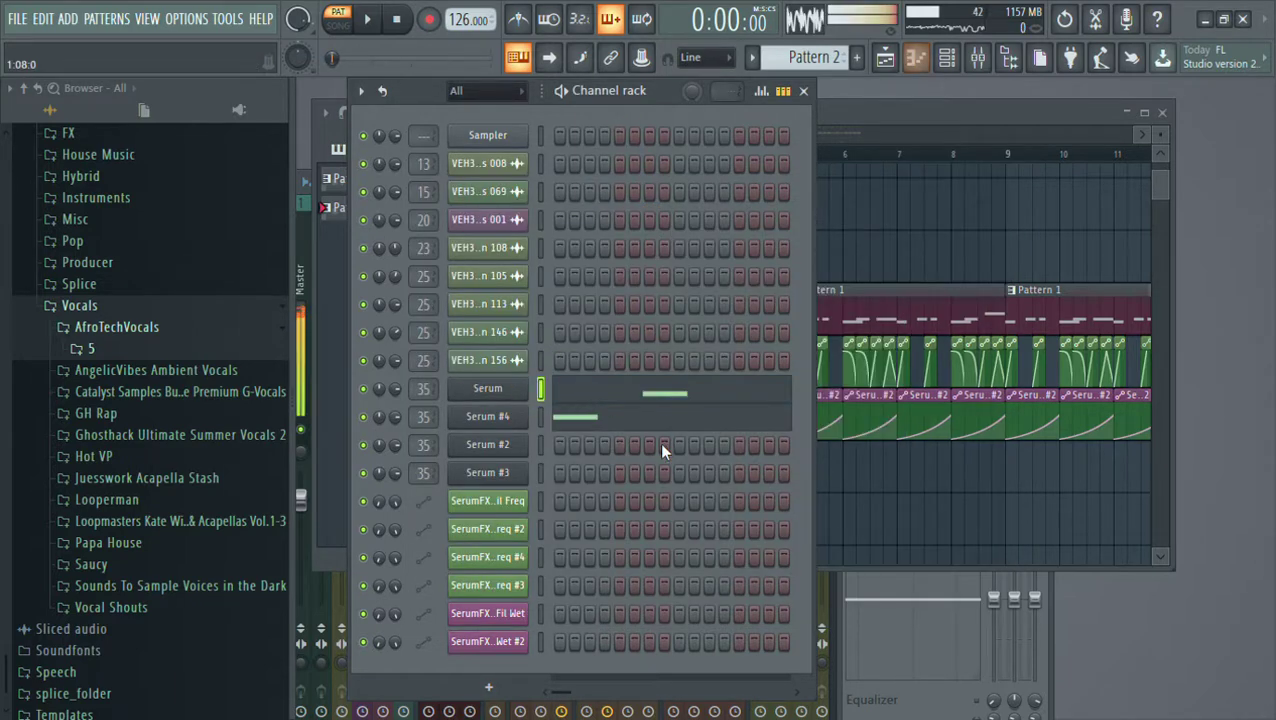
click(570, 425)
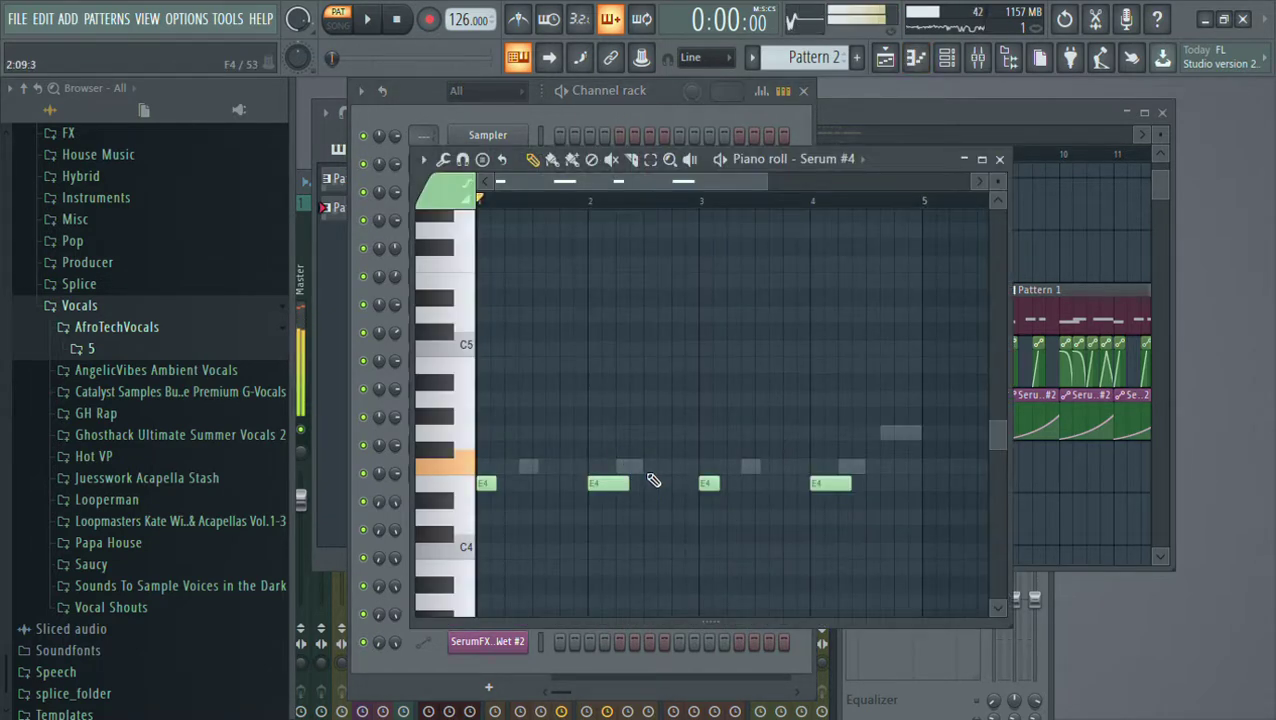
key(space)
drag(656, 468, 703, 468)
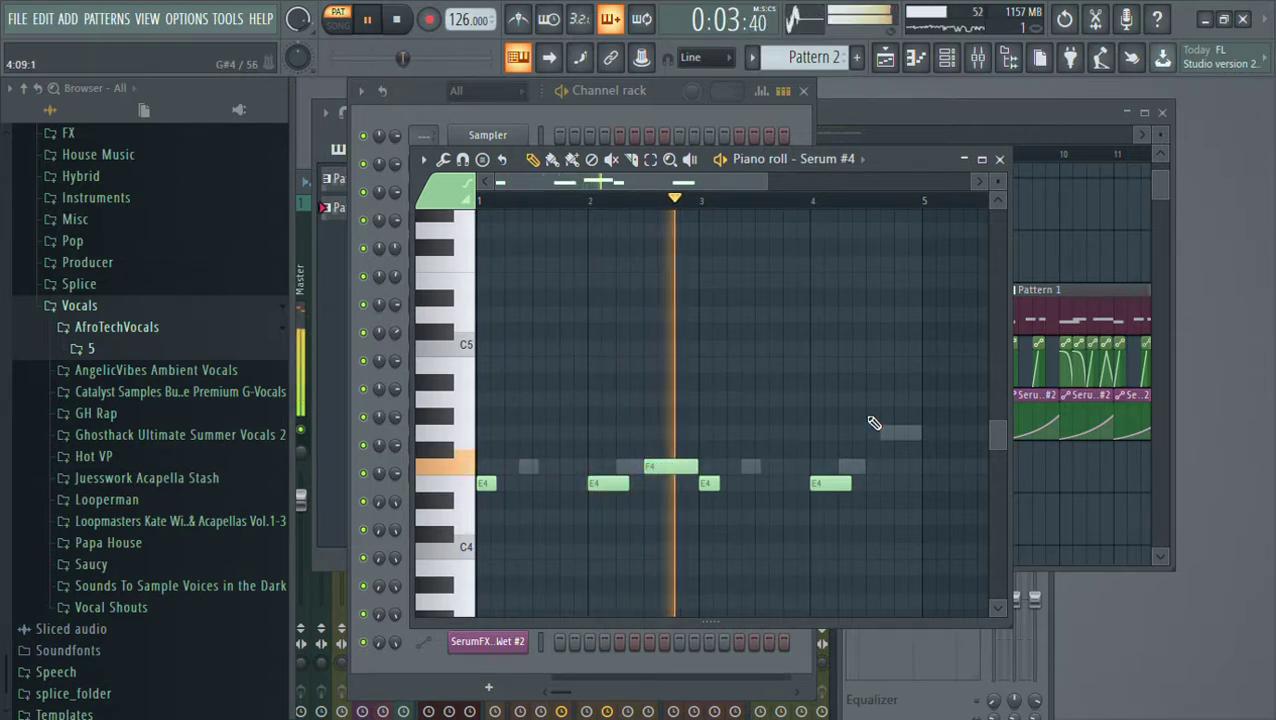
click(872, 467)
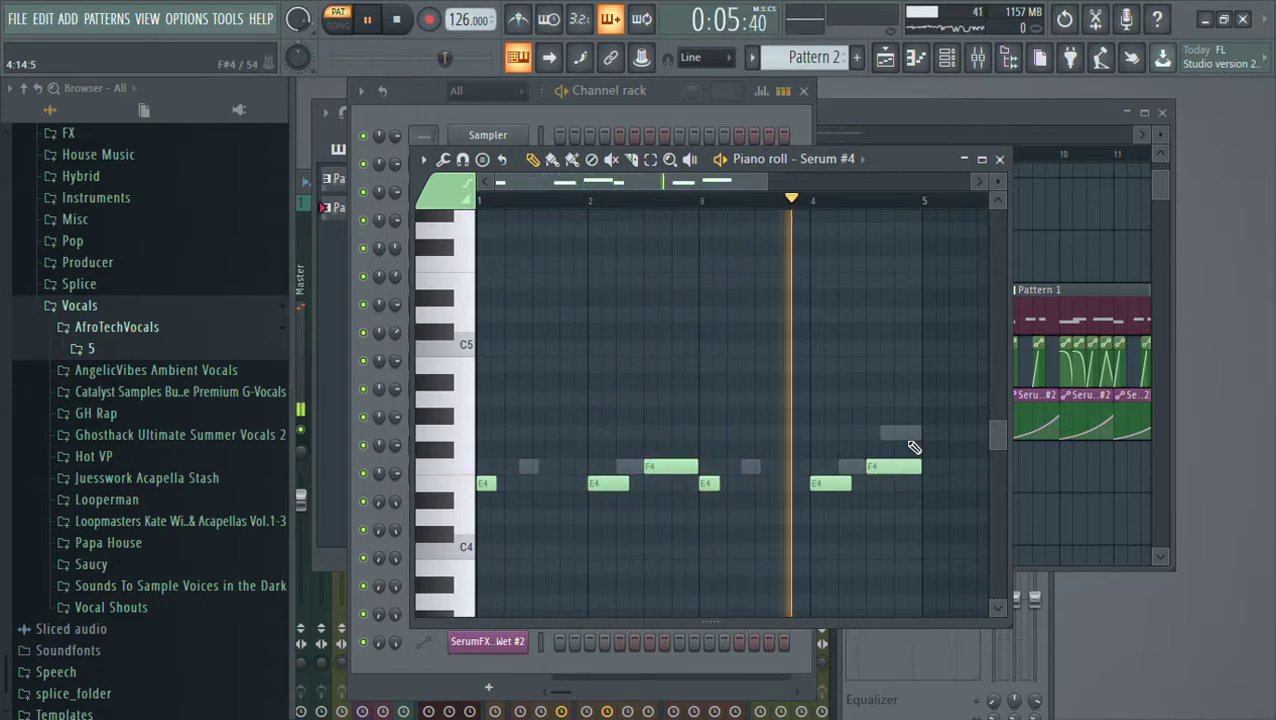
drag(910, 467, 910, 432)
key(space)
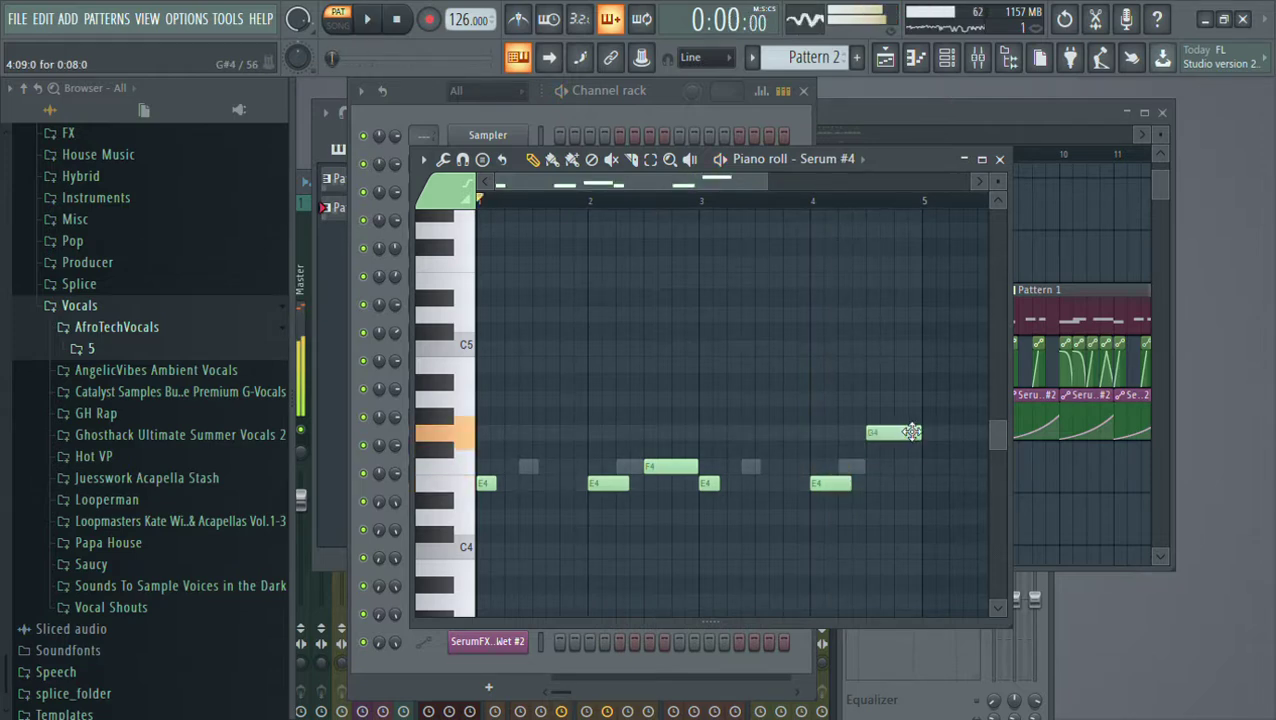
Remove the G4 note from Serum and shorten Serum #4's E4 note at 2:01 to four steps
click(733, 120)
click(583, 430)
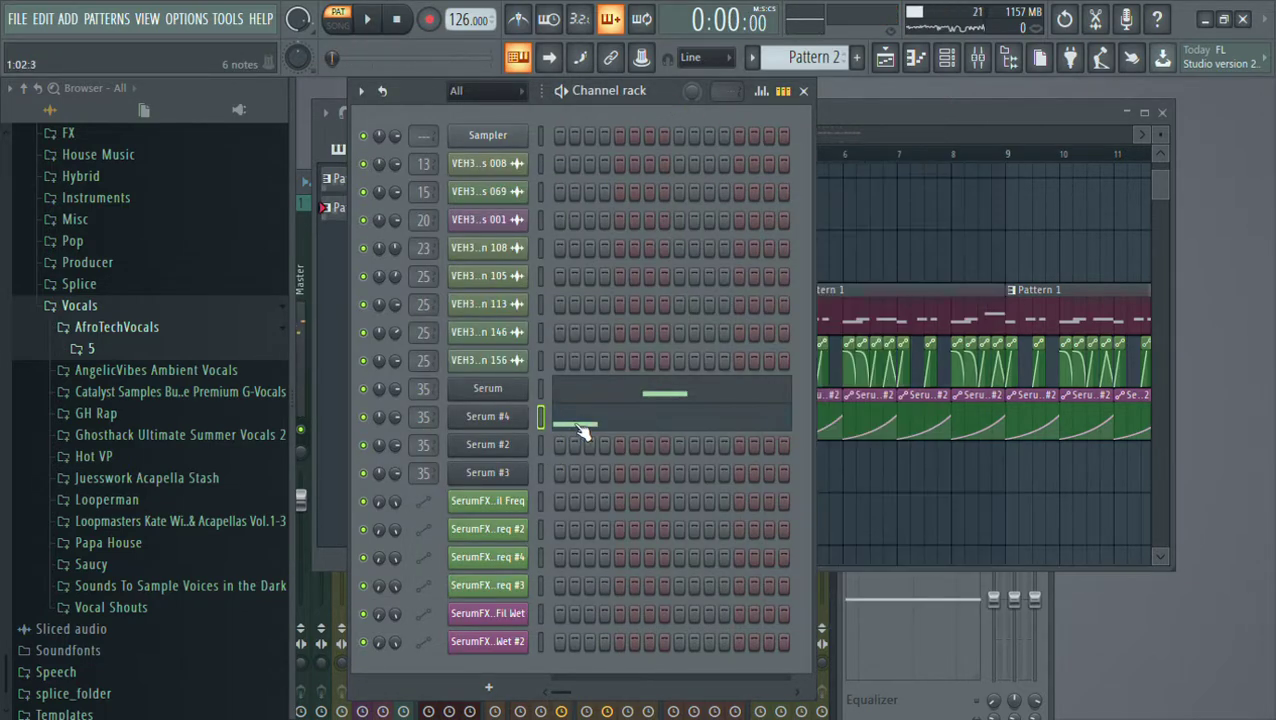
click(621, 408)
key(space)
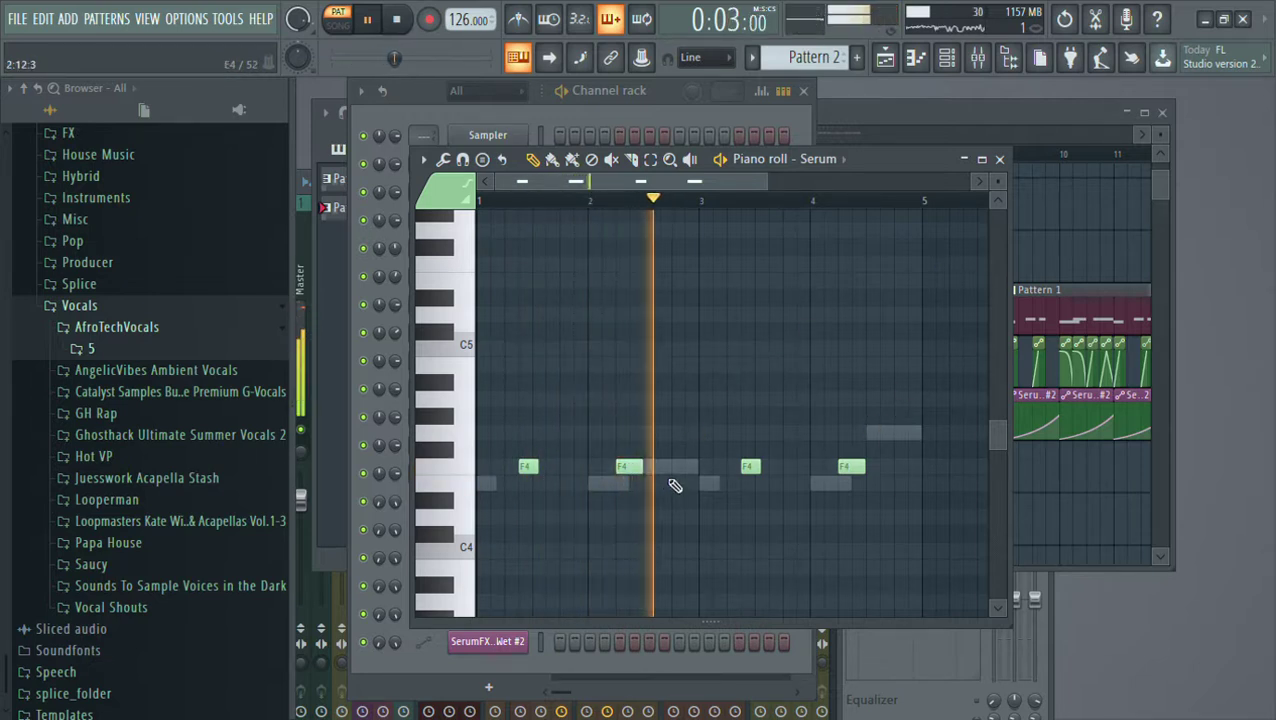
double_click(630, 486)
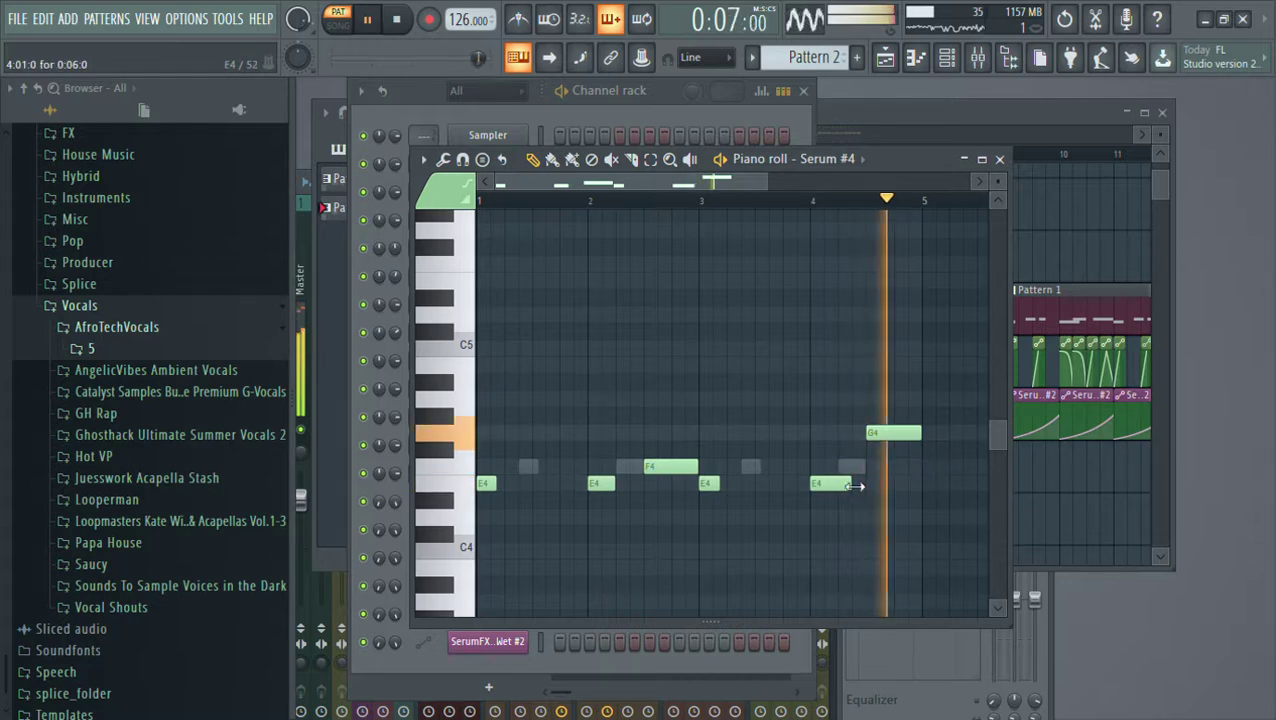
click(999, 159)
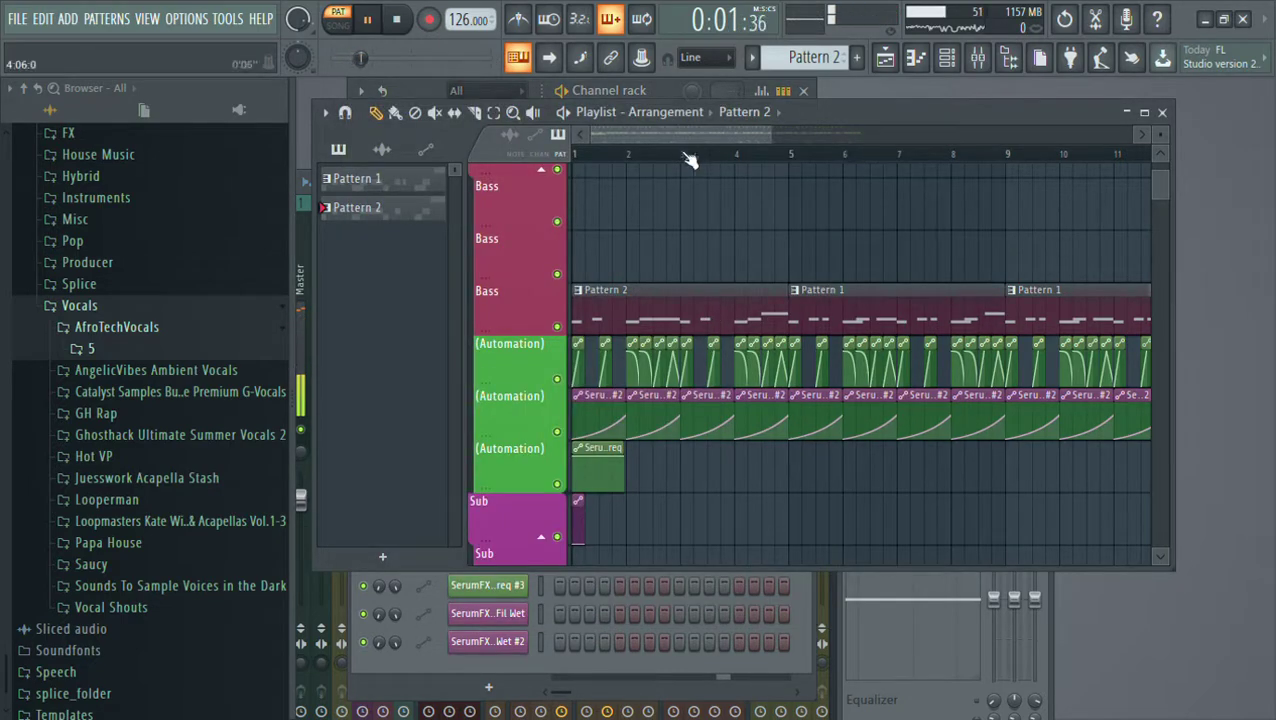
Replace the Pattern 1 clip at bar 5 with Pattern 2 and play the song
scroll(613, 160, down, 3)
right_click(714, 311)
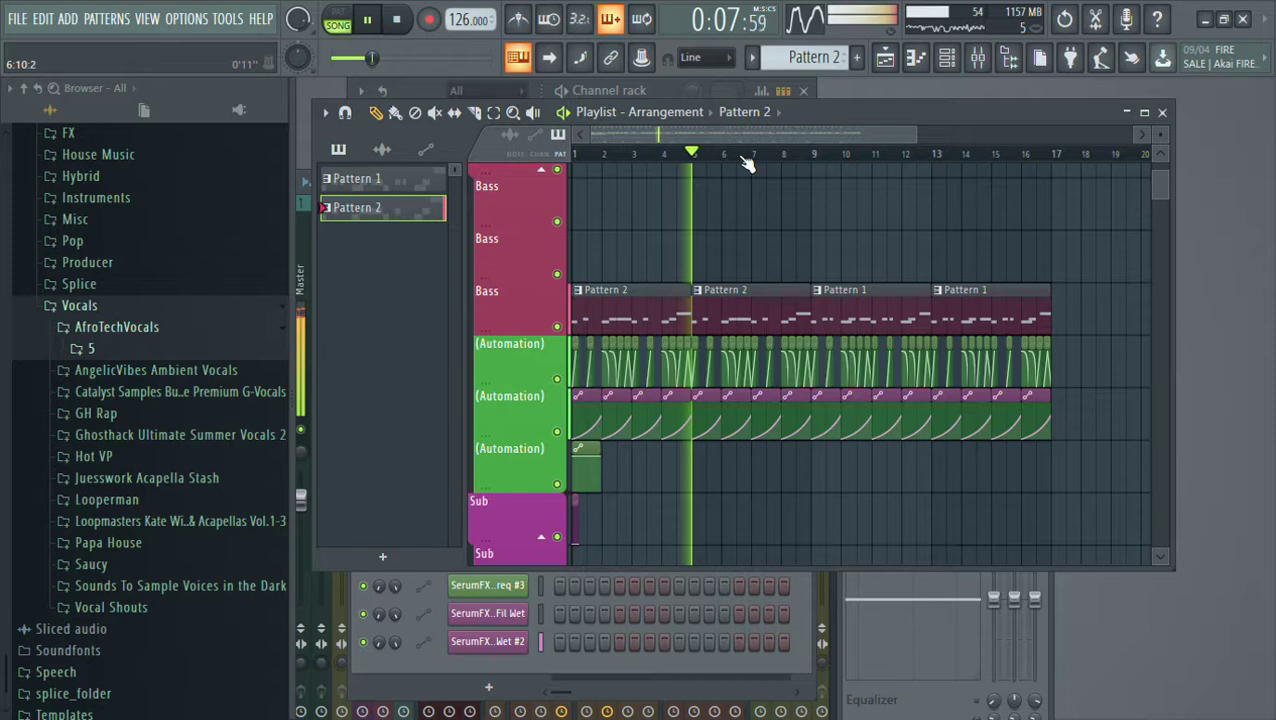
scroll(746, 165, down, 1)
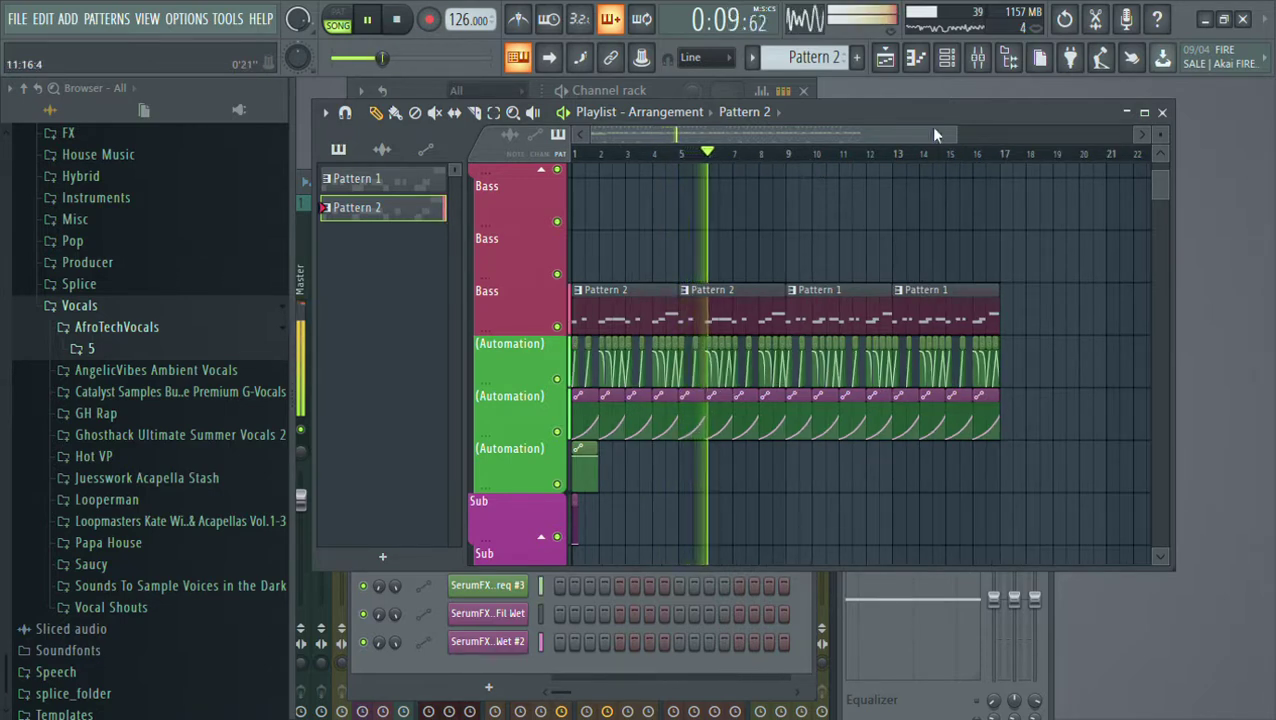
Examine the bass arrangement in the playlist and the mixer levels while the song plays
click(988, 59)
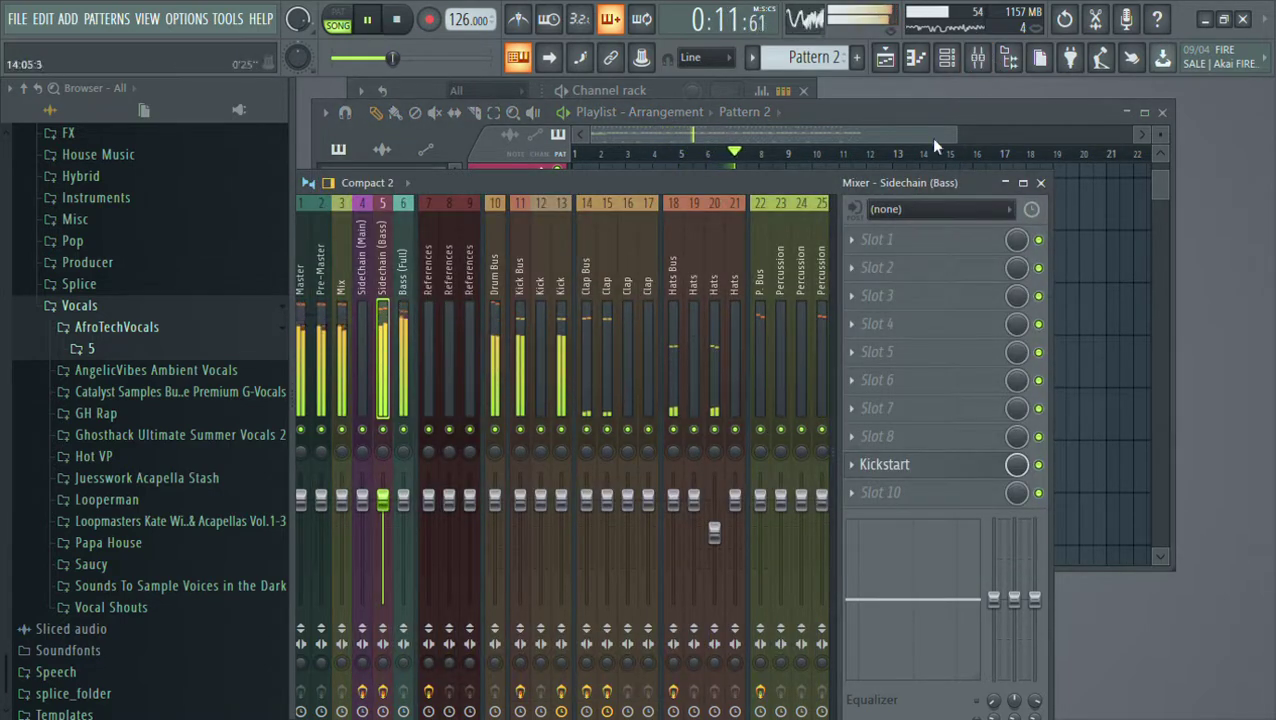
scroll(934, 150, up, 2)
click(924, 109)
scroll(830, 165, up, 1)
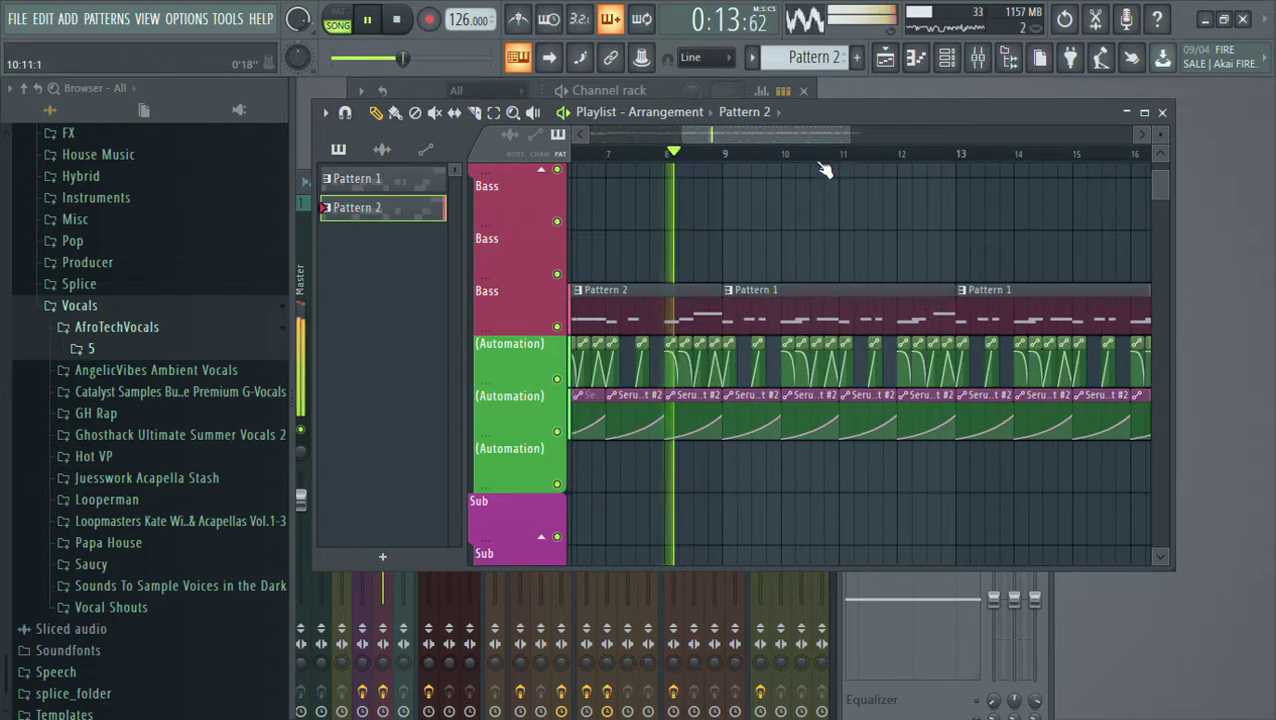
scroll(825, 168, up, 1)
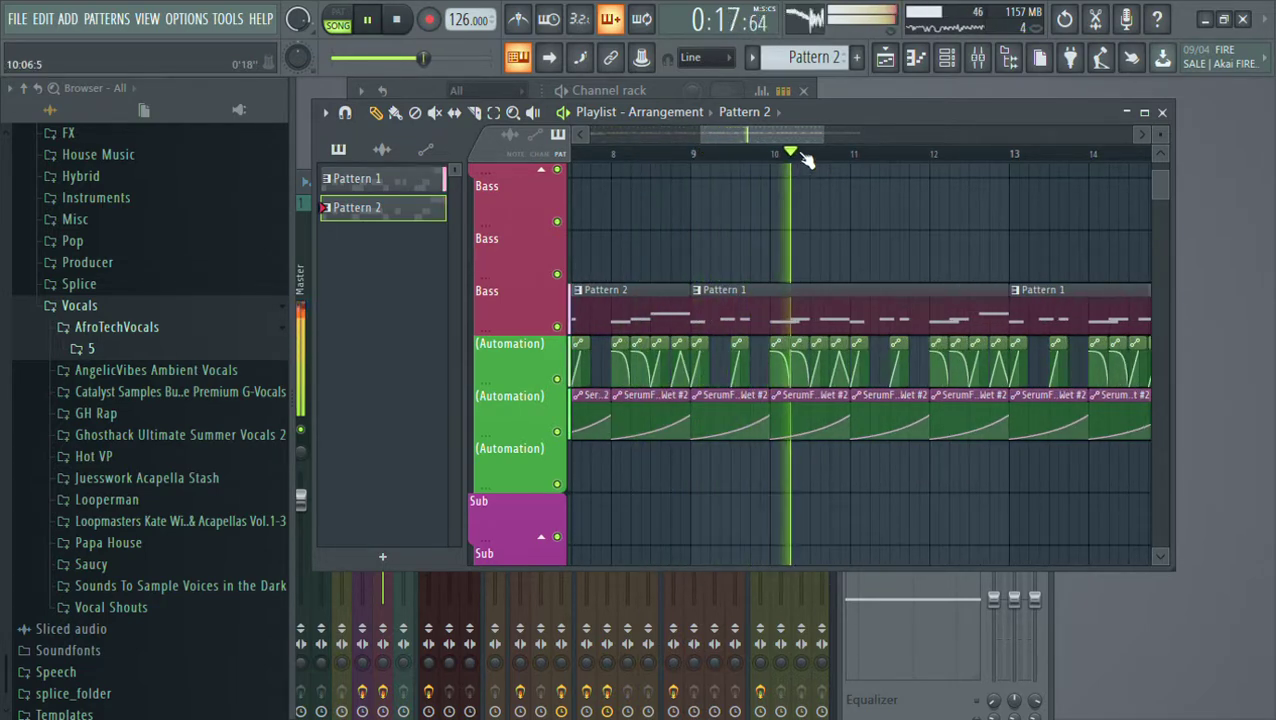
scroll(806, 160, down, 2)
scroll(652, 158, down, 3)
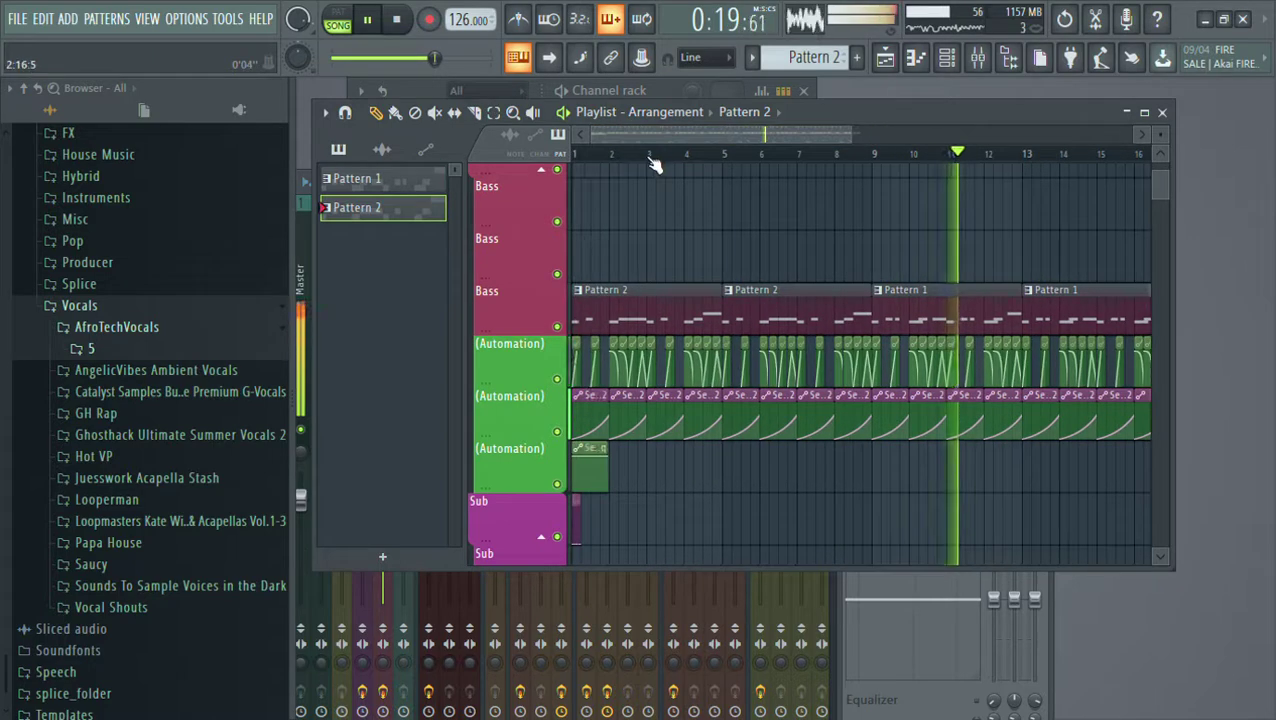
scroll(640, 152, down, 1)
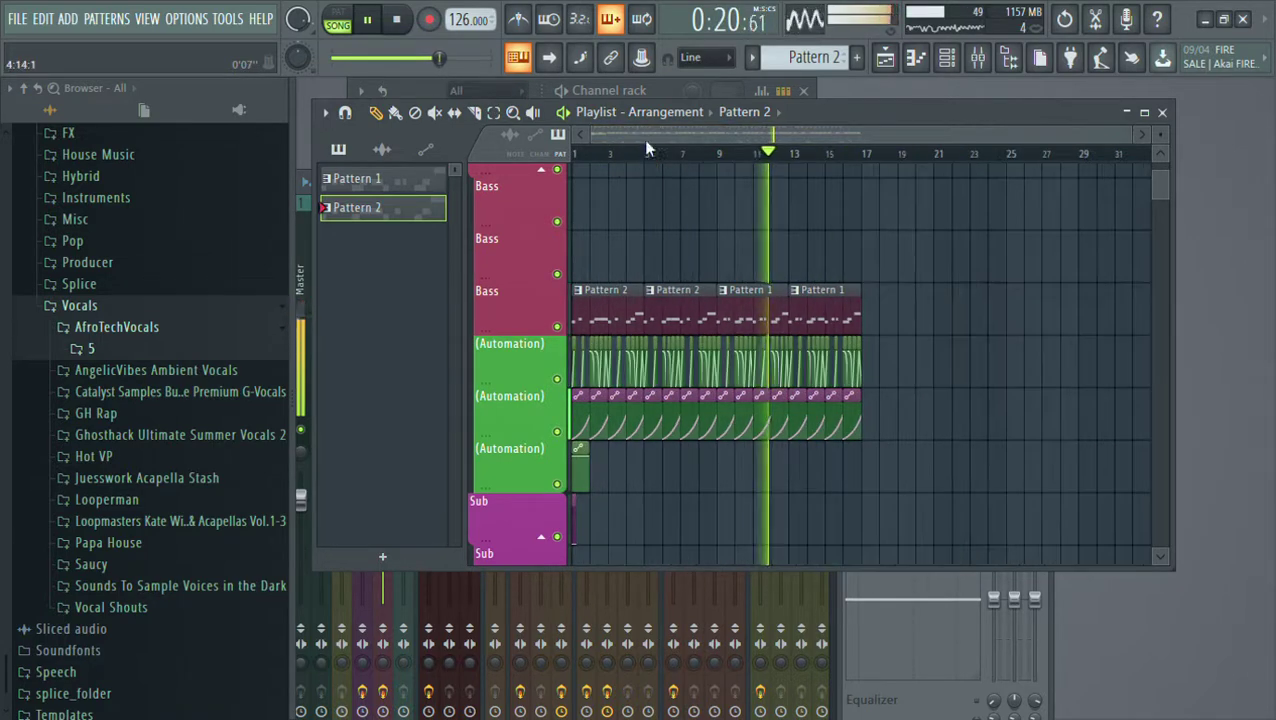
Select the Bass Bus mixer track and load SerumFX on it
click(978, 62)
scroll(621, 287, right, 6)
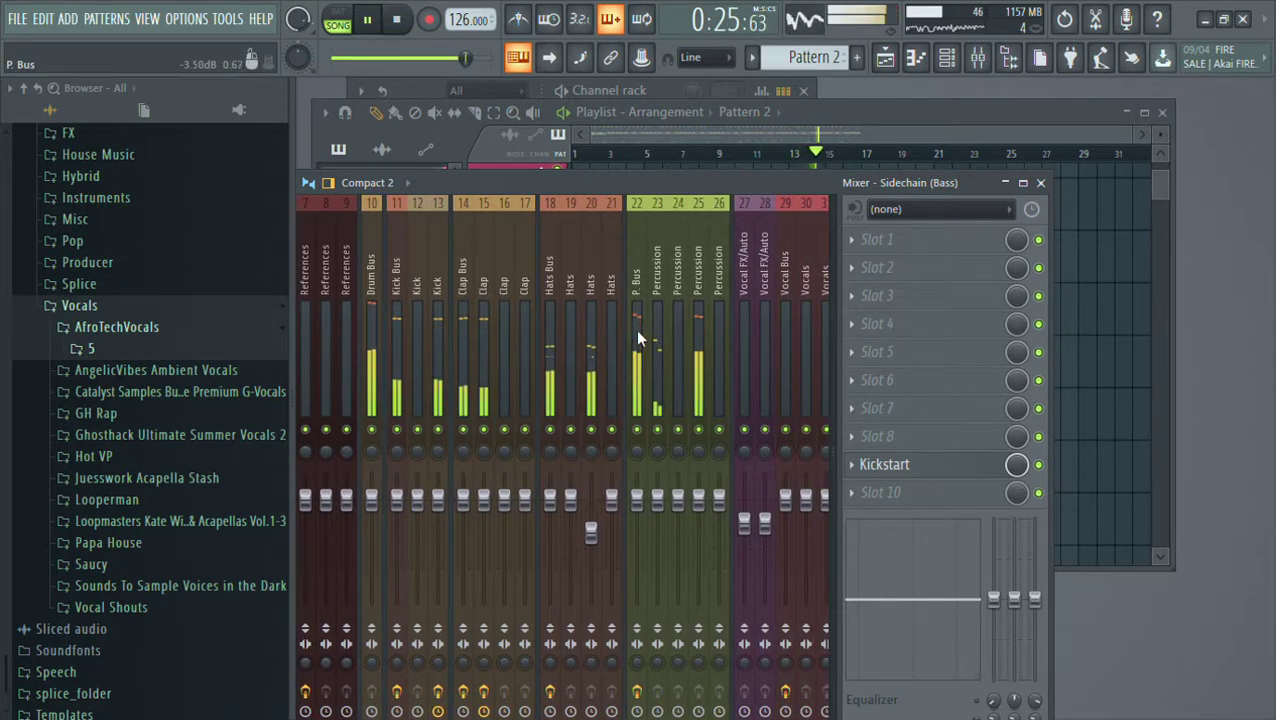
scroll(635, 330, right, 4)
scroll(680, 320, right, 4)
click(700, 350)
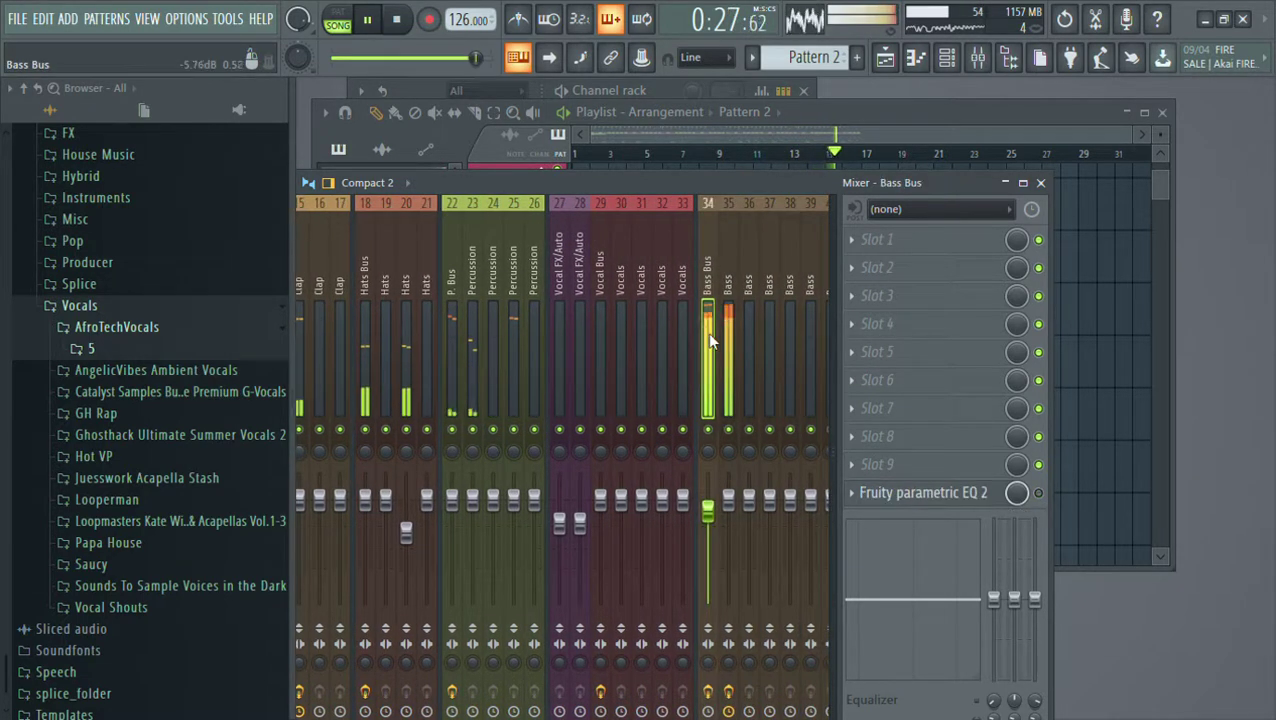
scroll(760, 380, right, 3)
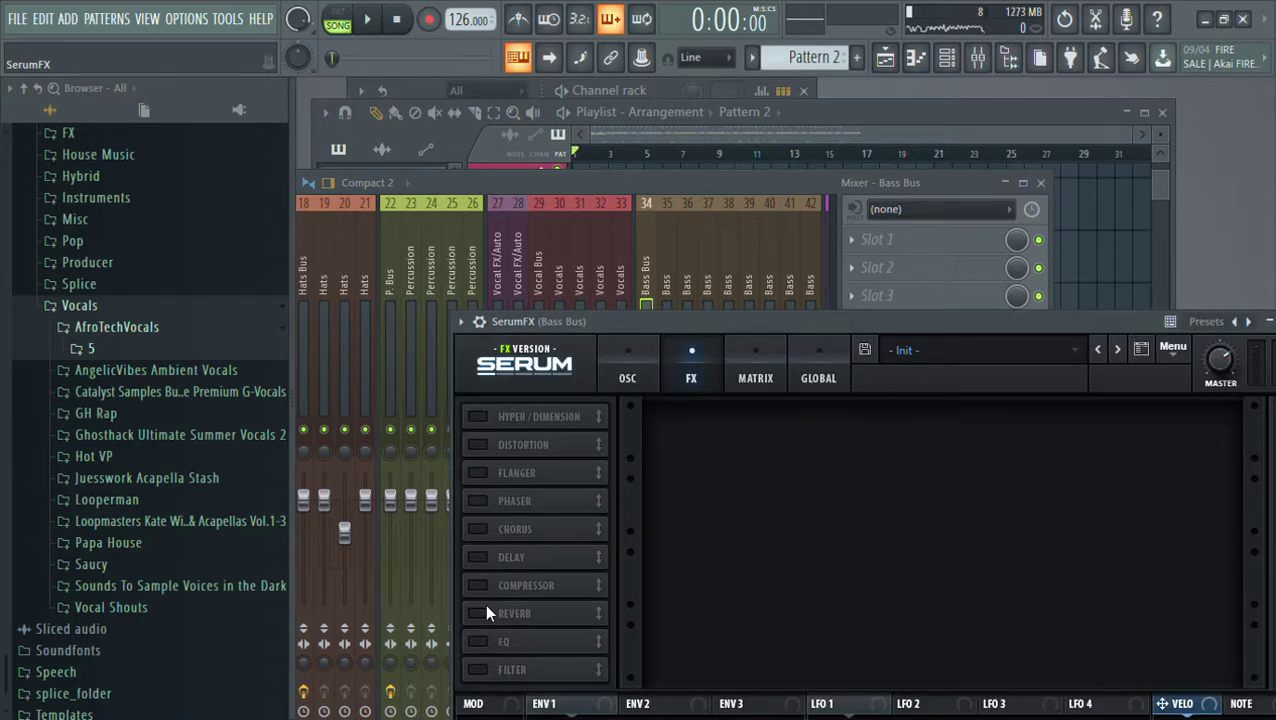
Enable the multiband Compressor in the Bass Bus SerumFX, set its gain to 2.6 dB, and play the song
click(478, 585)
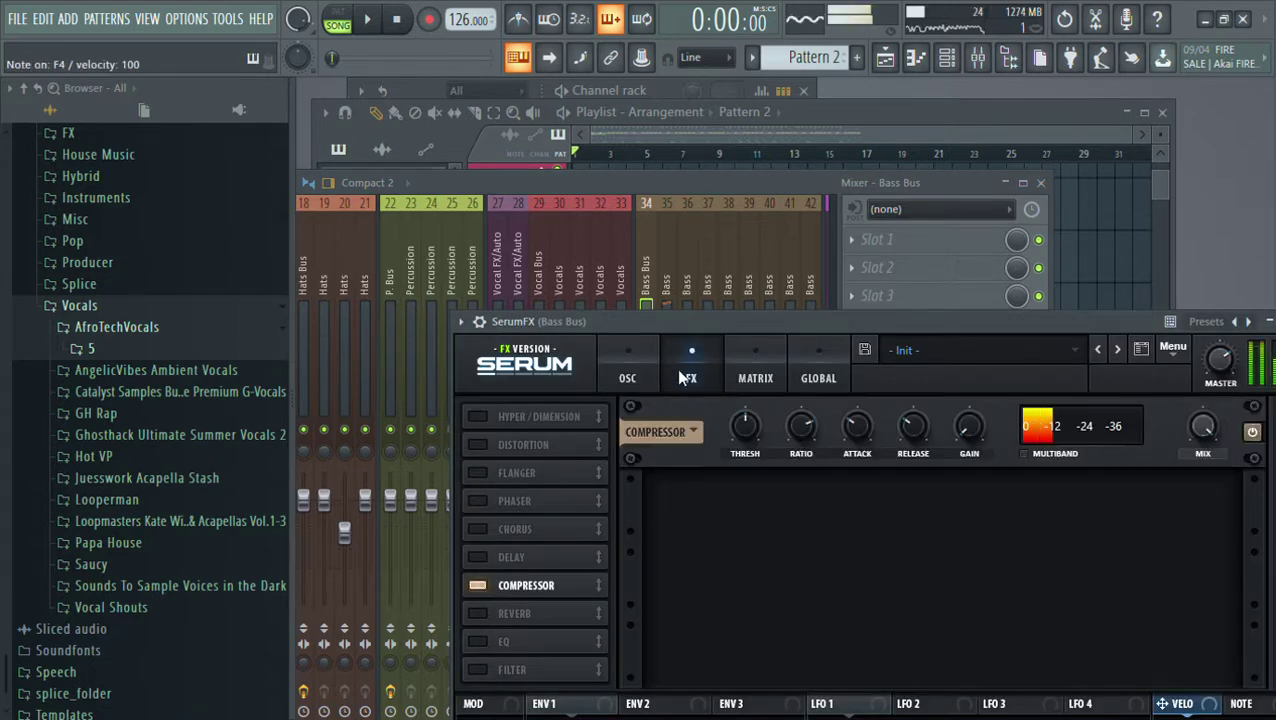
drag(696, 321, 580, 265)
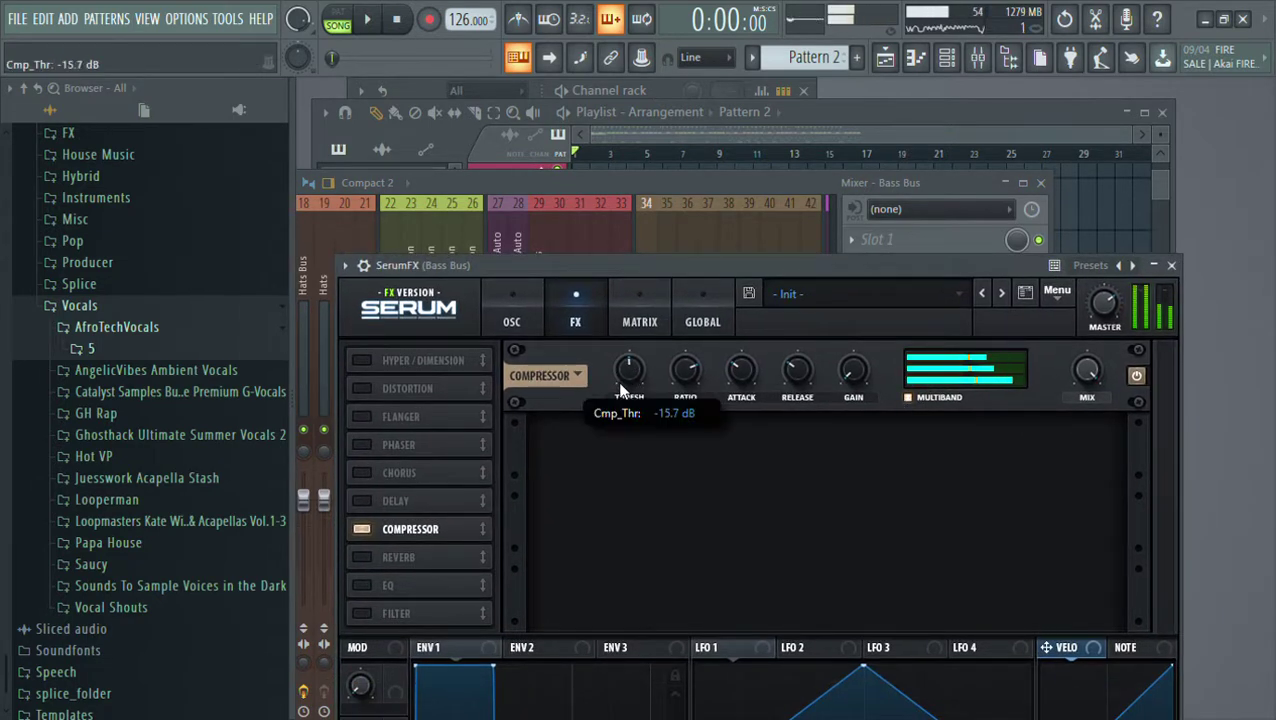
drag(698, 265, 686, 242)
drag(840, 244, 832, 199)
key(space)
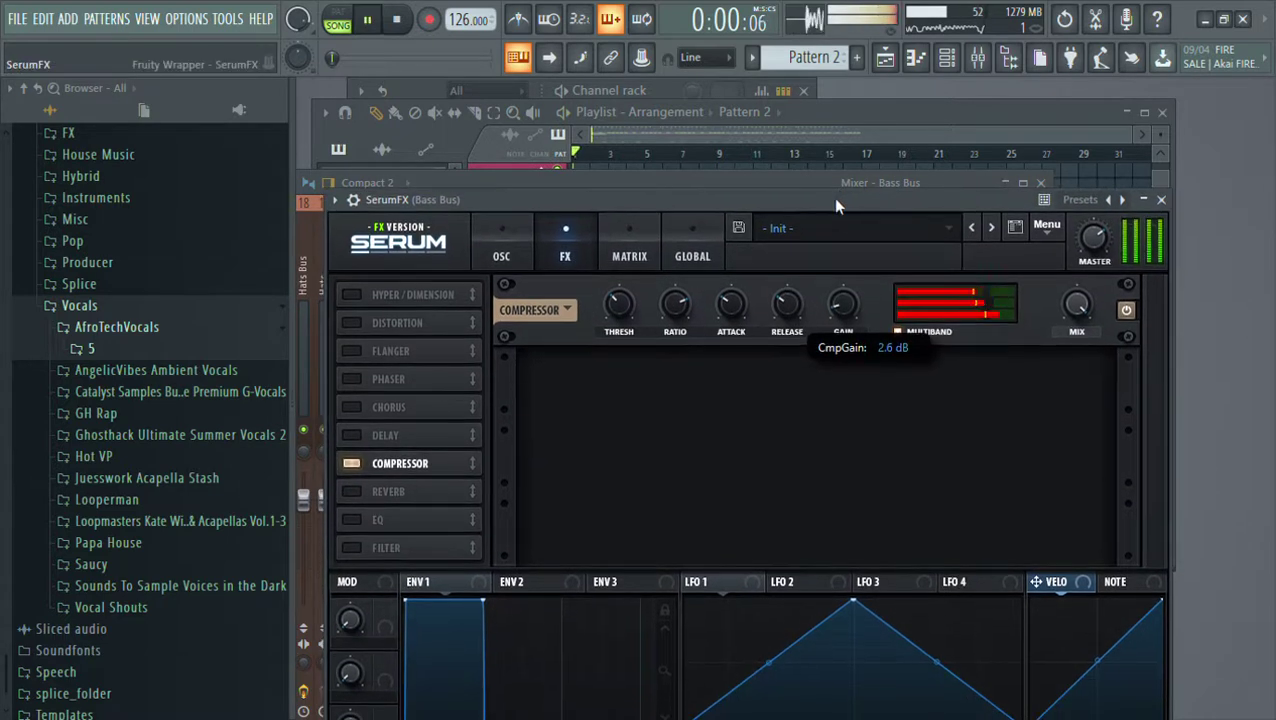
Enable the Filter in the Bass Bus SerumFX and create a 16-bar automation clip for its cutoff
click(351, 548)
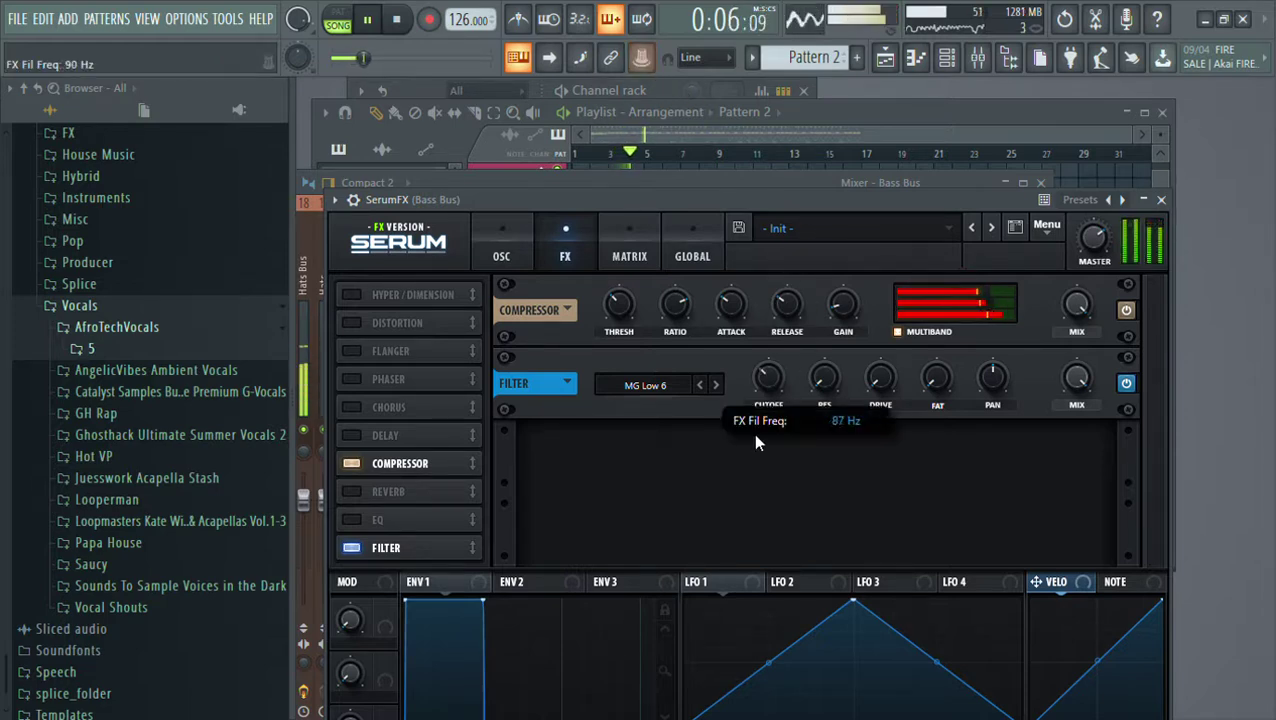
click(872, 60)
key(space)
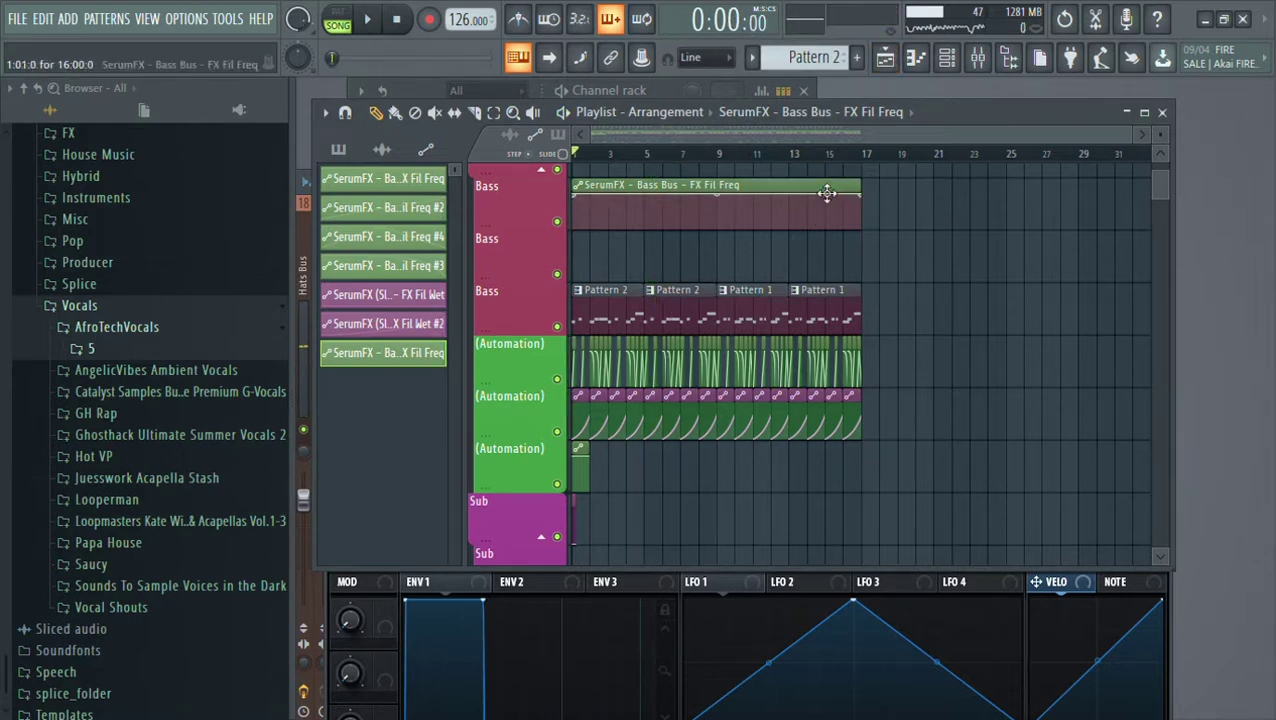
Move the Bass Bus filter cutoff automation clip to the start of the Sub track and shorten it to one beat
right_click(826, 193)
scroll(588, 157, up, 2)
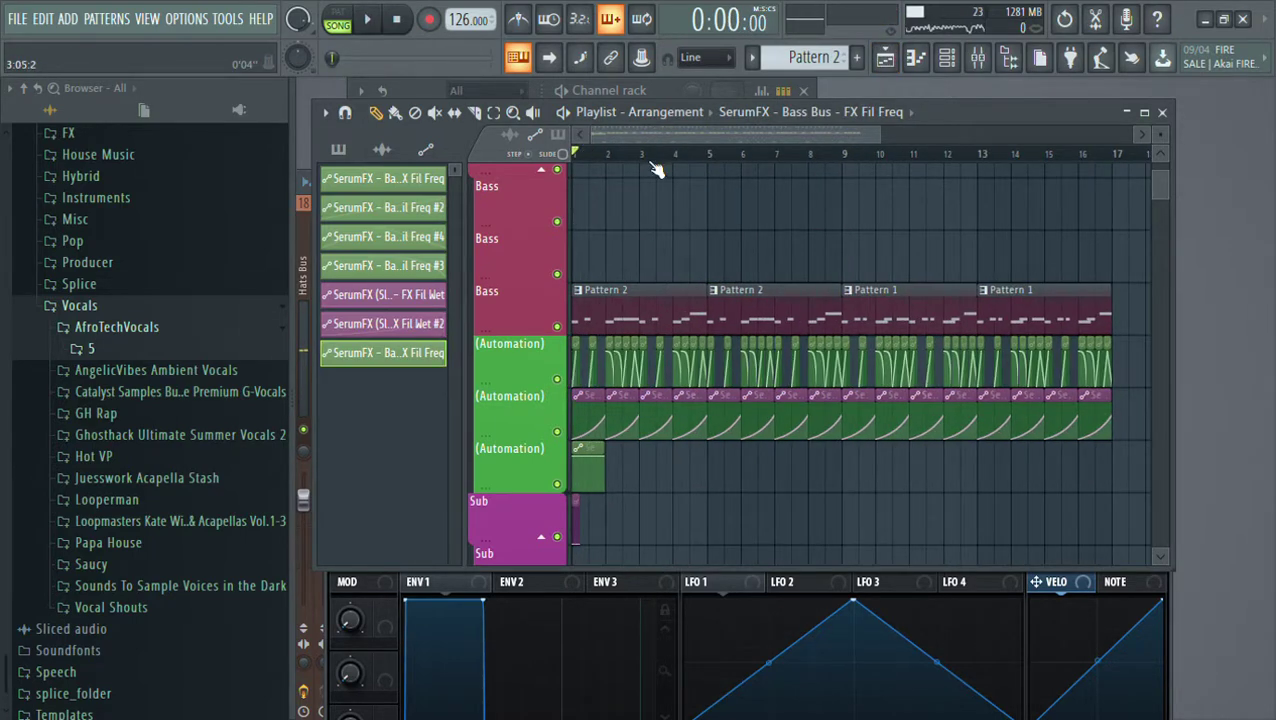
scroll(627, 498, down, 3)
click(578, 413)
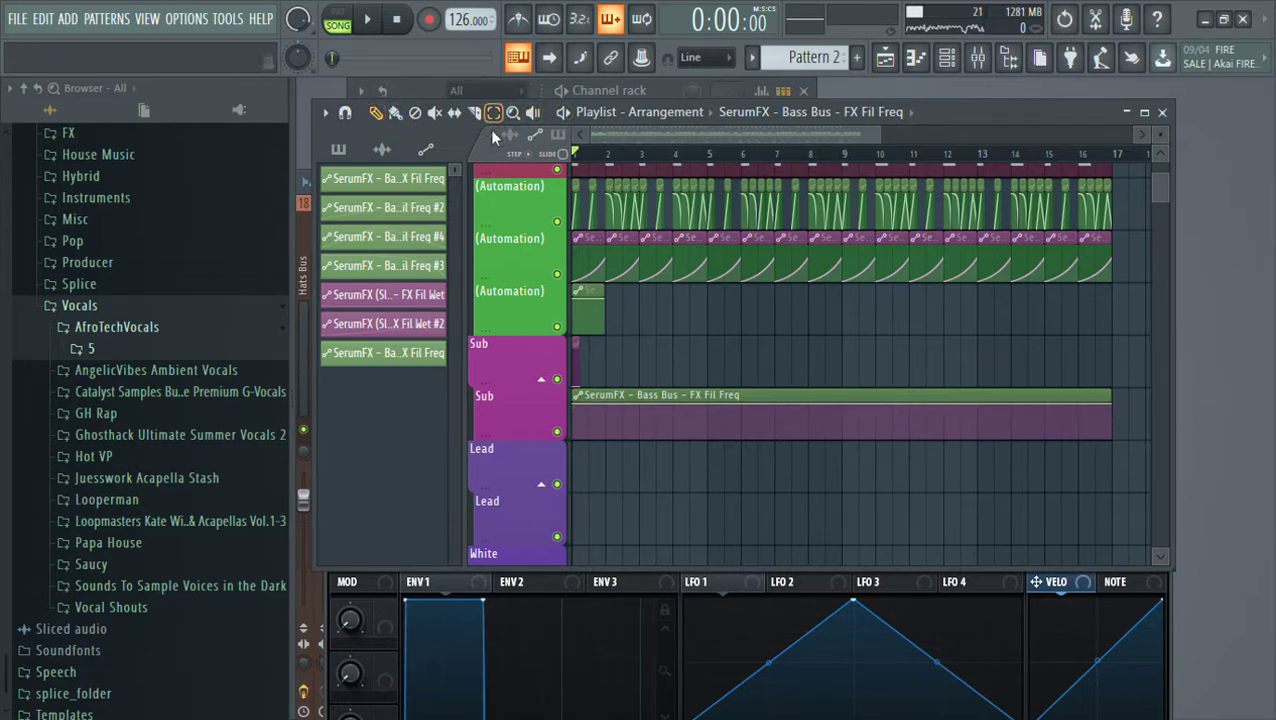
drag(1118, 418, 668, 373)
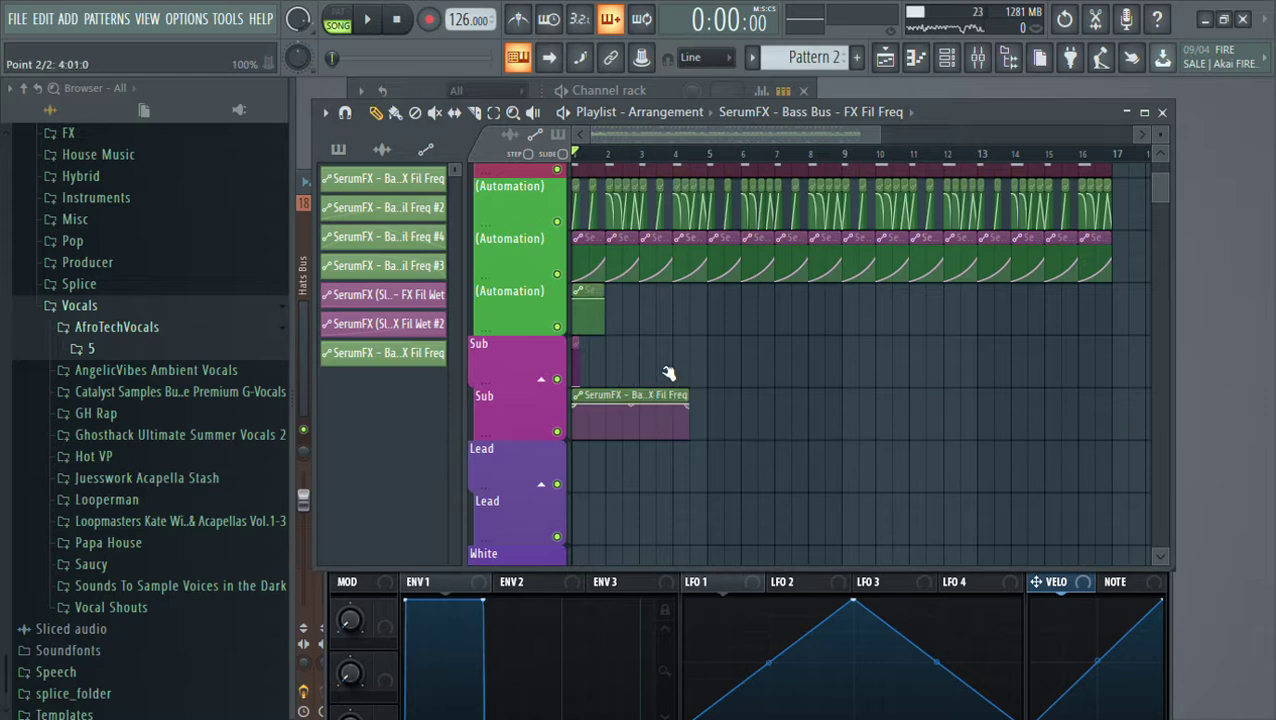
scroll(600, 192, up, 3)
scroll(600, 300, up, 5)
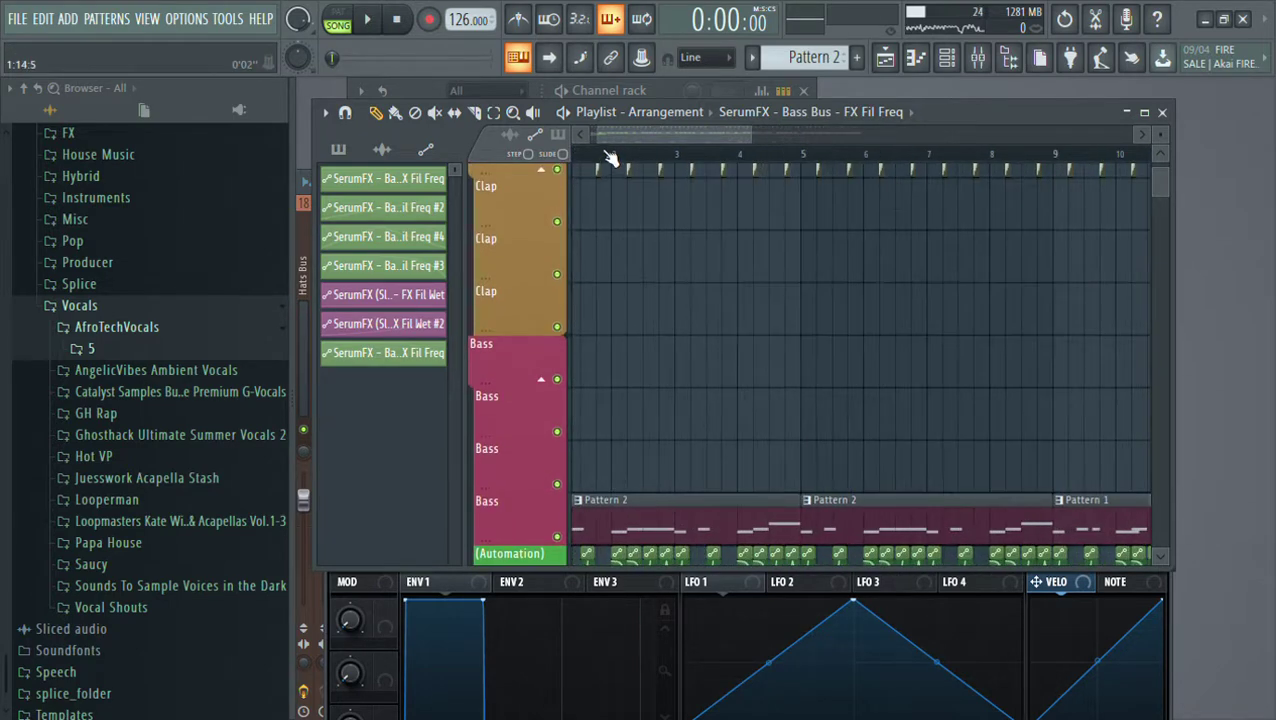
scroll(600, 376, down, 2)
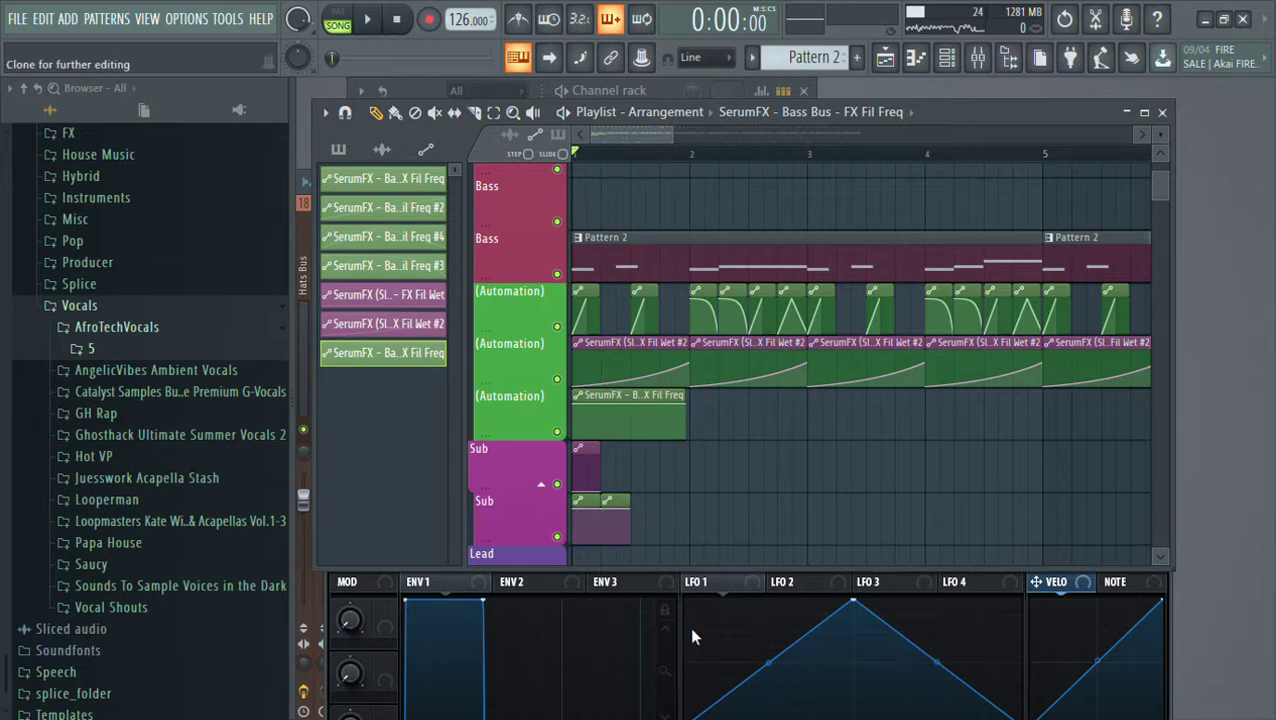
Make a unique two-step rising ramp version of the clip at 1:07 and repeat it on the first three beats of bar 2
click(613, 517)
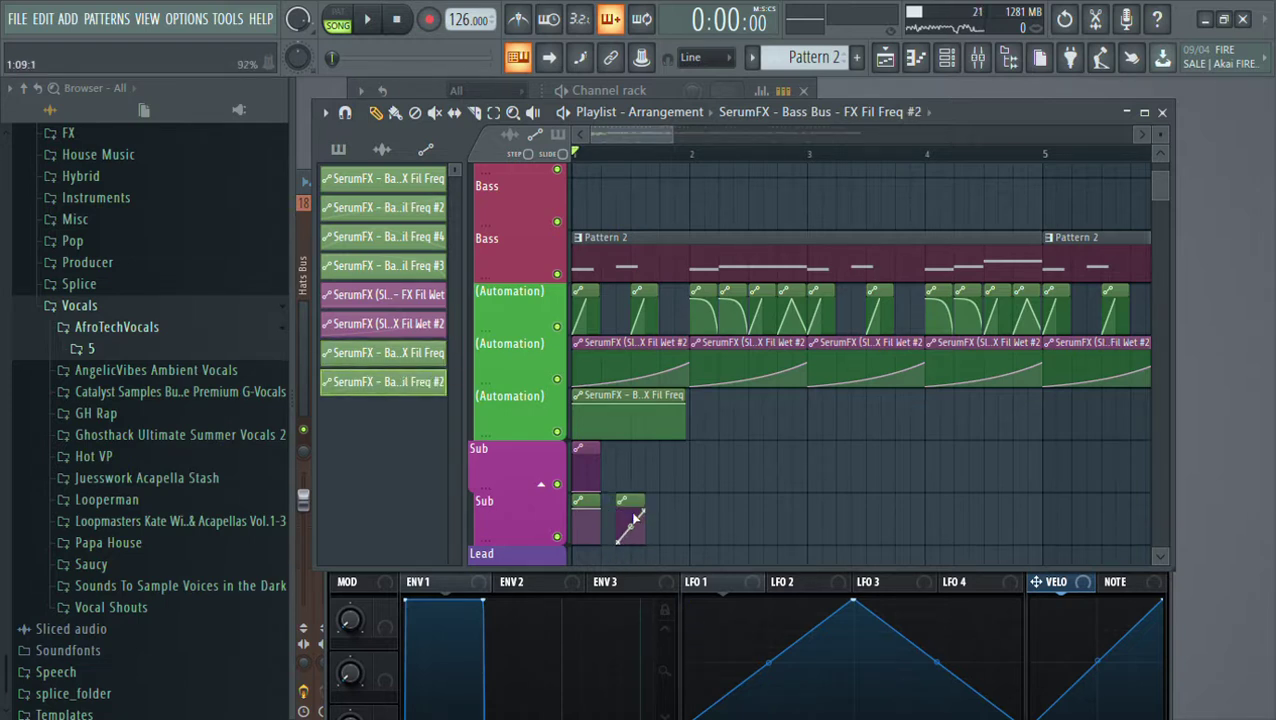
key(space)
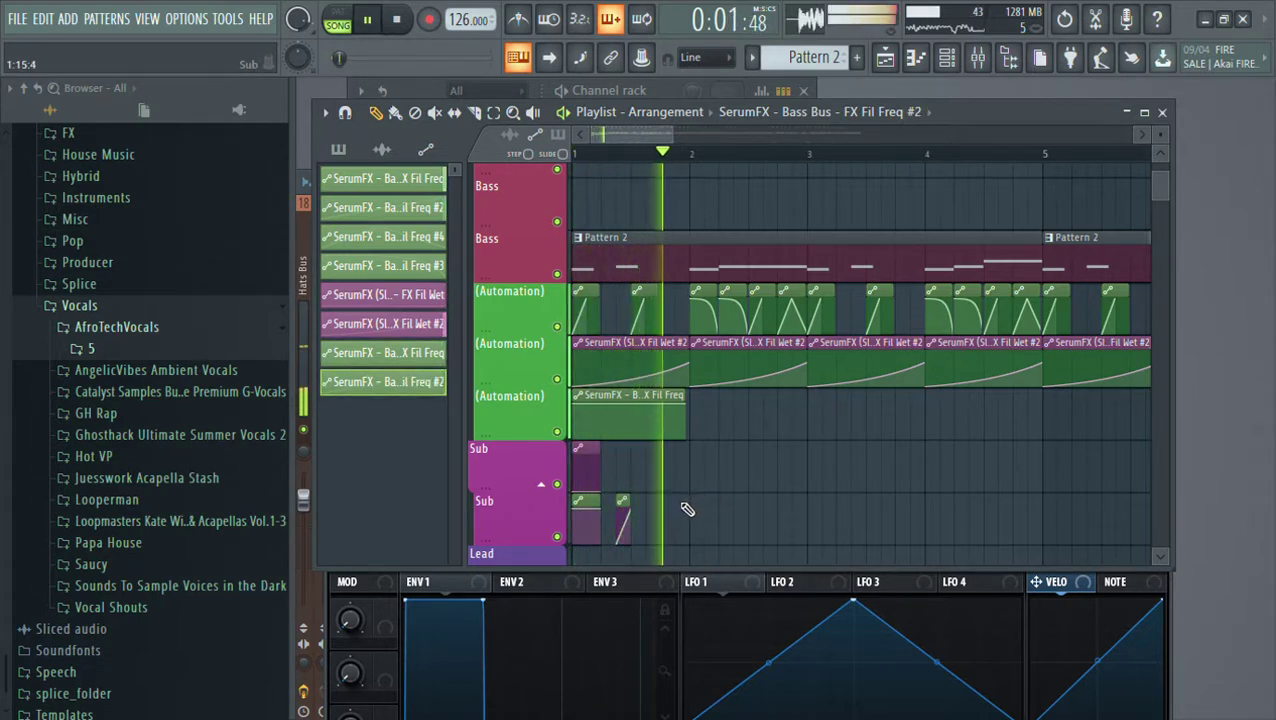
click(697, 517)
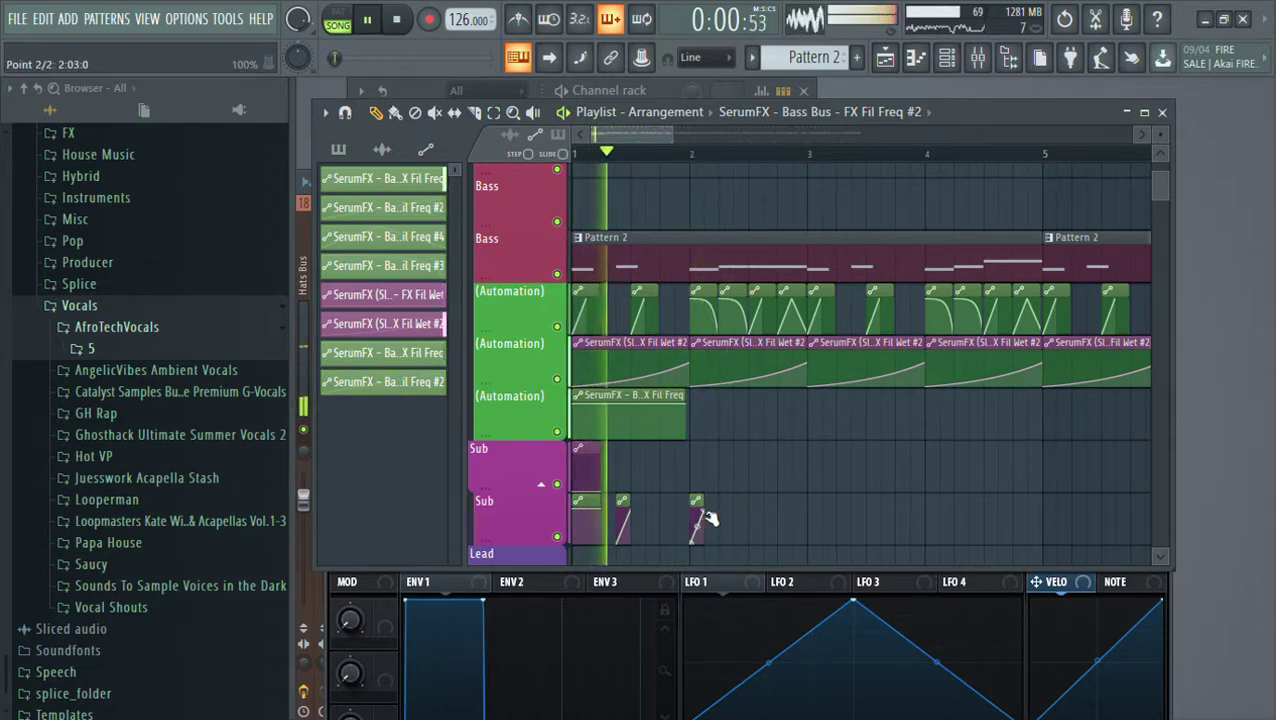
click(725, 517)
click(755, 517)
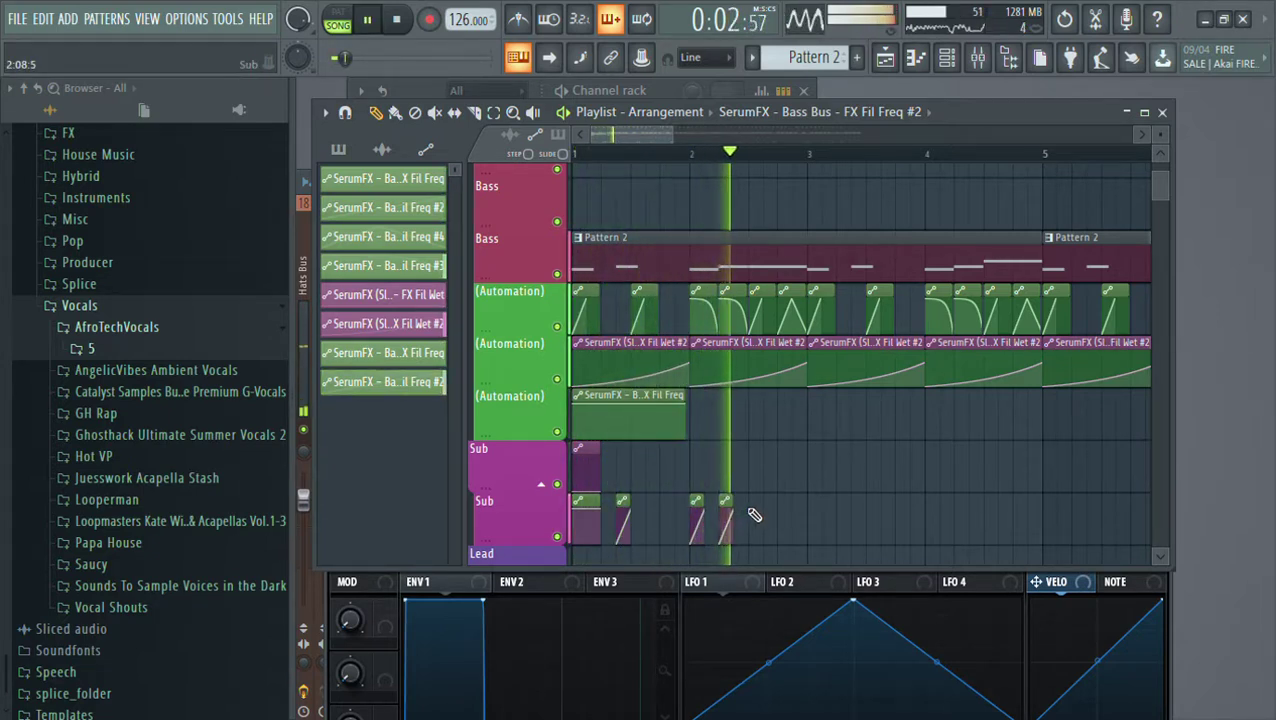
key(space)
key(space)
Place the flat cutoff clip at the start of bar 3 on the Sub track and a rising ramp clip at 3:07
click(597, 509)
click(795, 510)
click(856, 515)
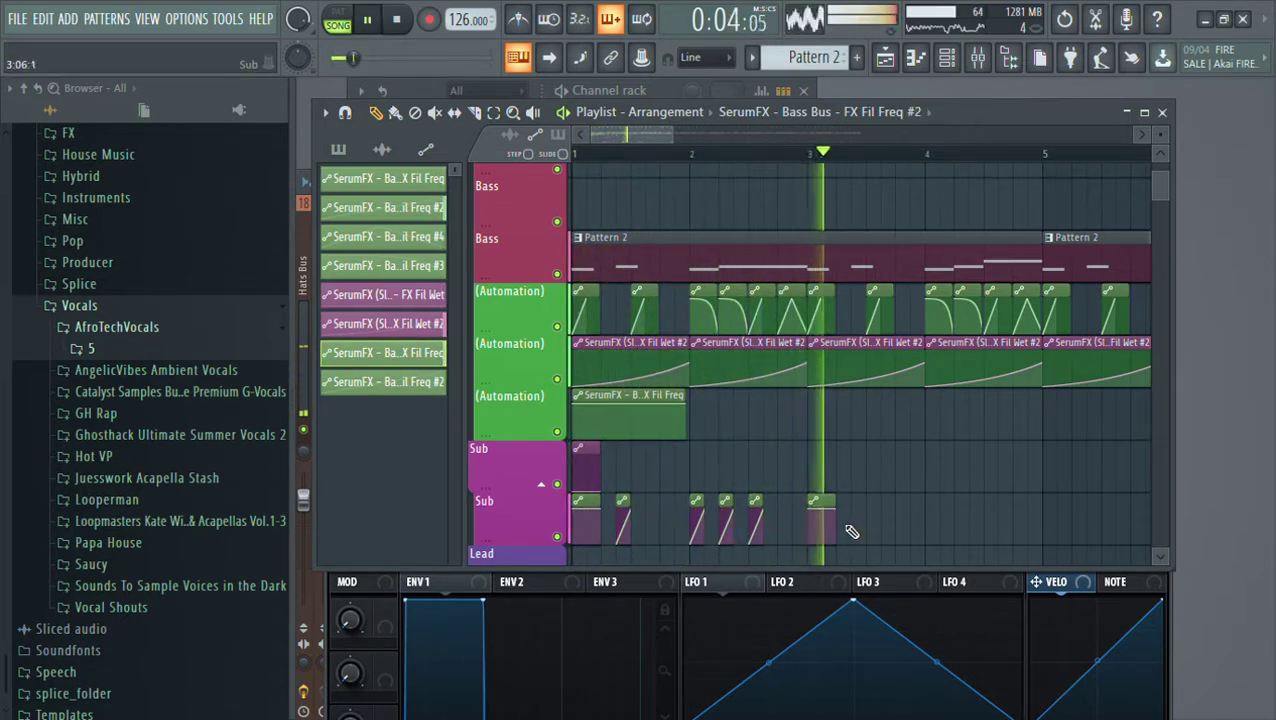
Place rising ramp clips on the first three beats of bar 4 on the Sub track
click(917, 515)
click(946, 513)
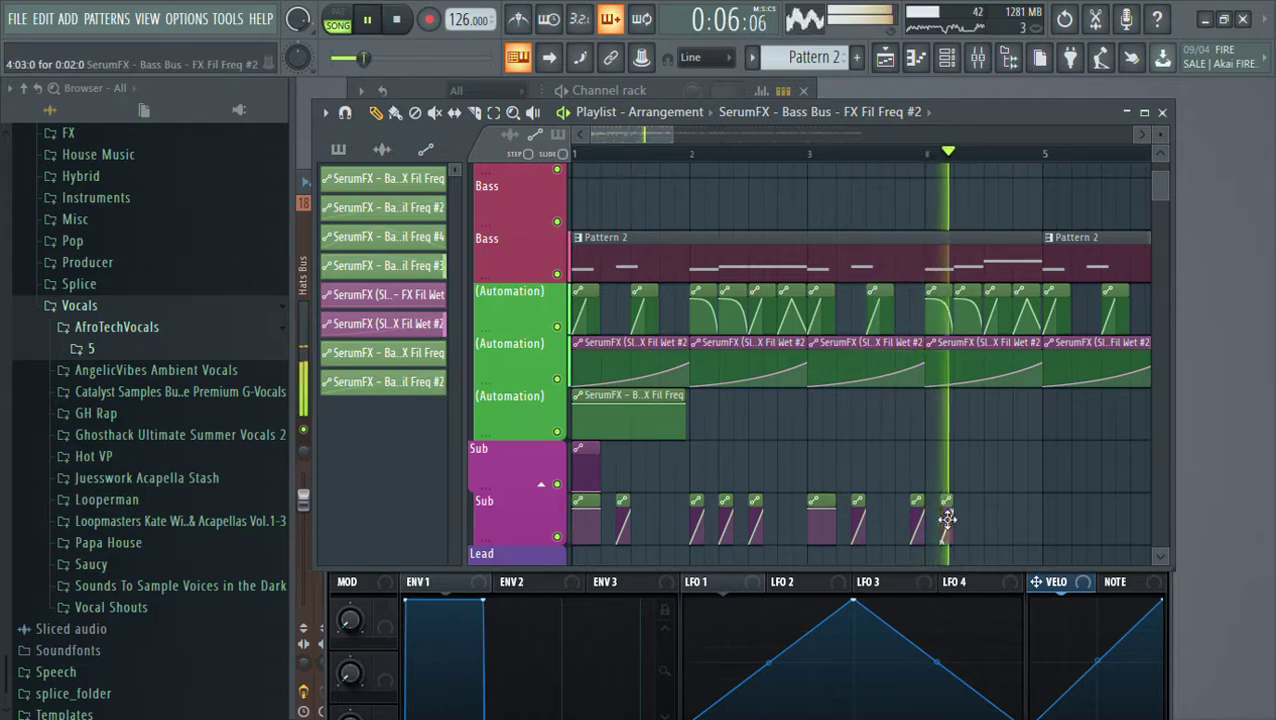
right_click(946, 515)
right_click(917, 516)
click(936, 517)
click(962, 516)
key(space)
click(1007, 500)
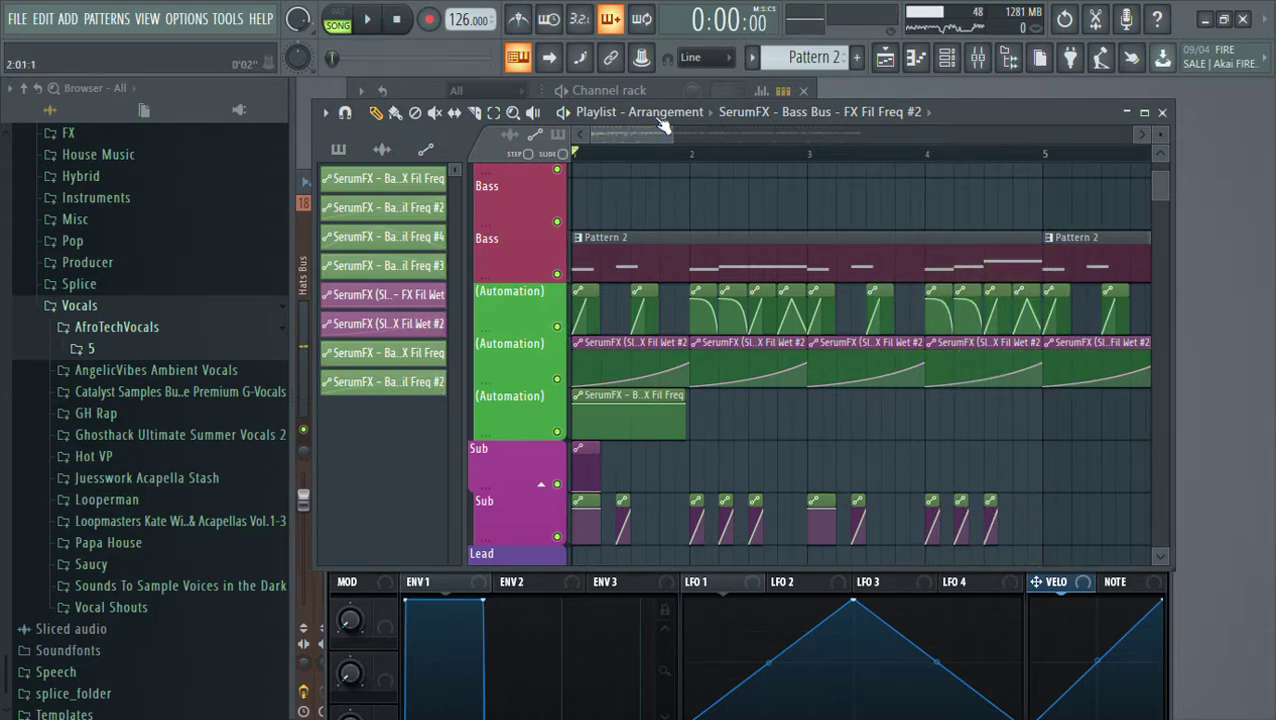
In Pattern 2, clear the Serum notes and keep only short E4 notes at the bar starts for Serum #4
click(613, 92)
click(565, 399)
key(space)
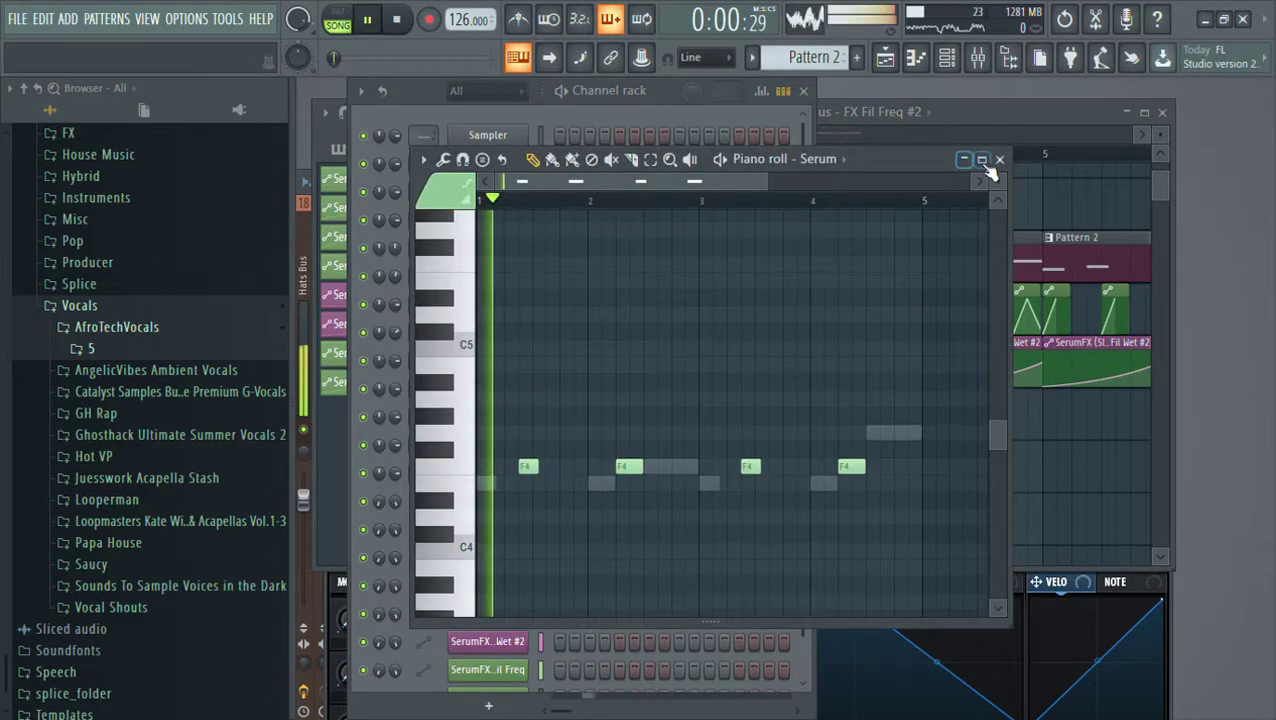
click(568, 92)
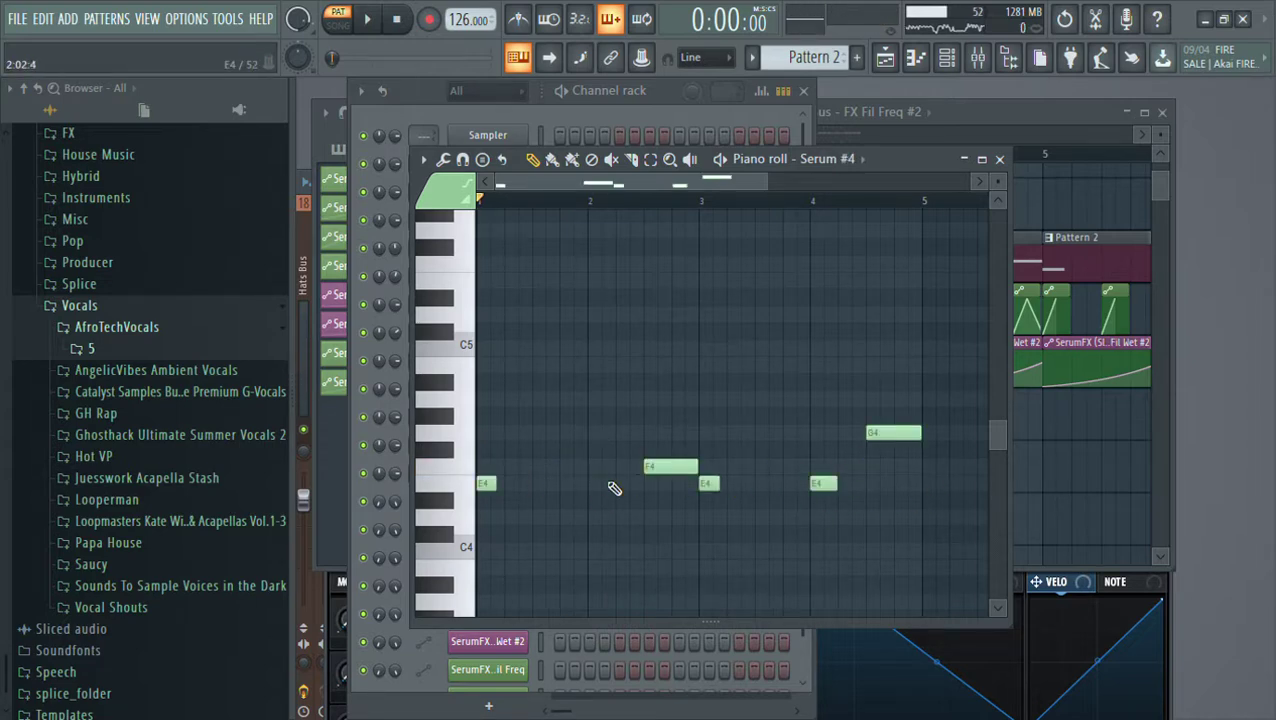
click(999, 159)
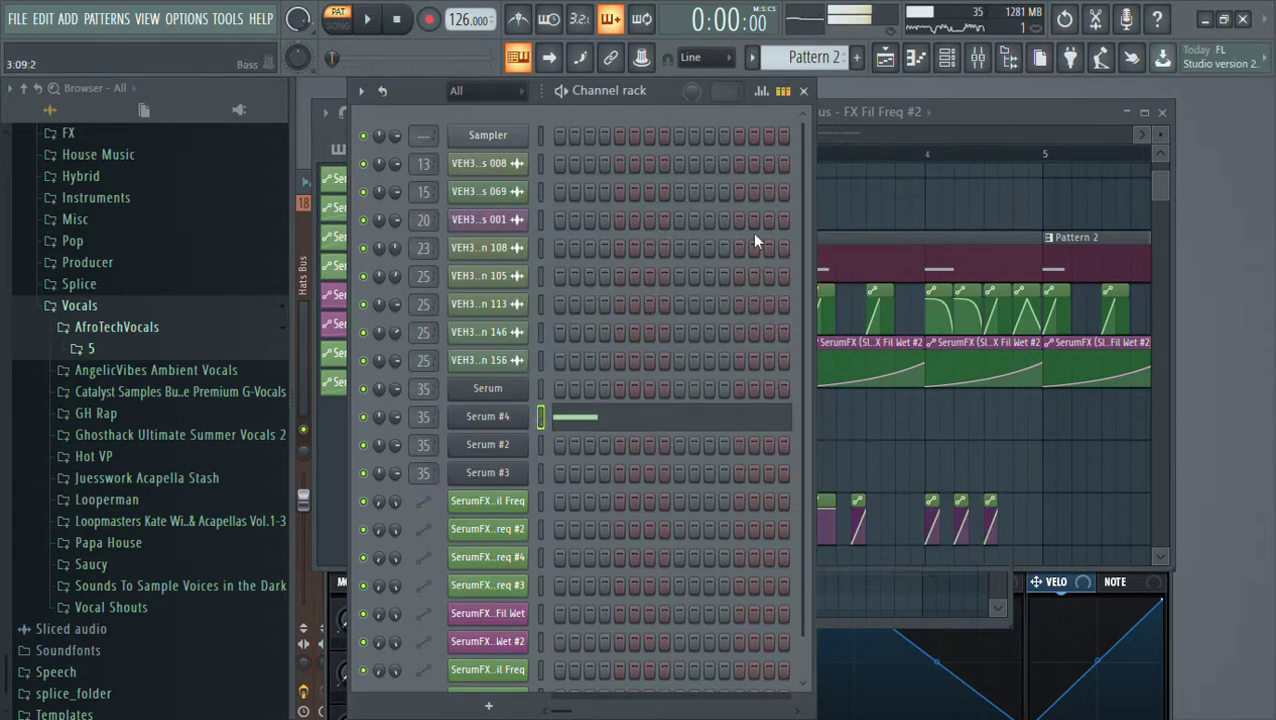
key(F7)
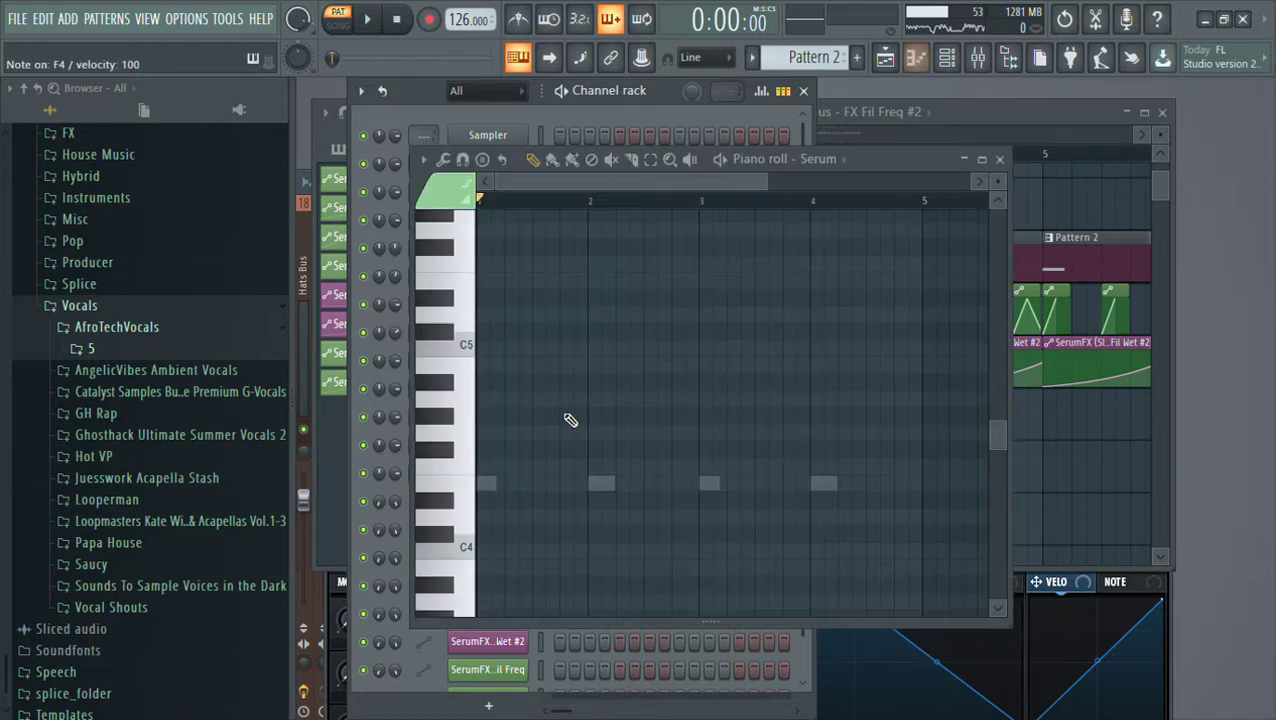
Draw F4 Serum notes from beat 2 of bars 1 to 4, lasting three, two, three and one beats
drag(540, 473, 588, 470)
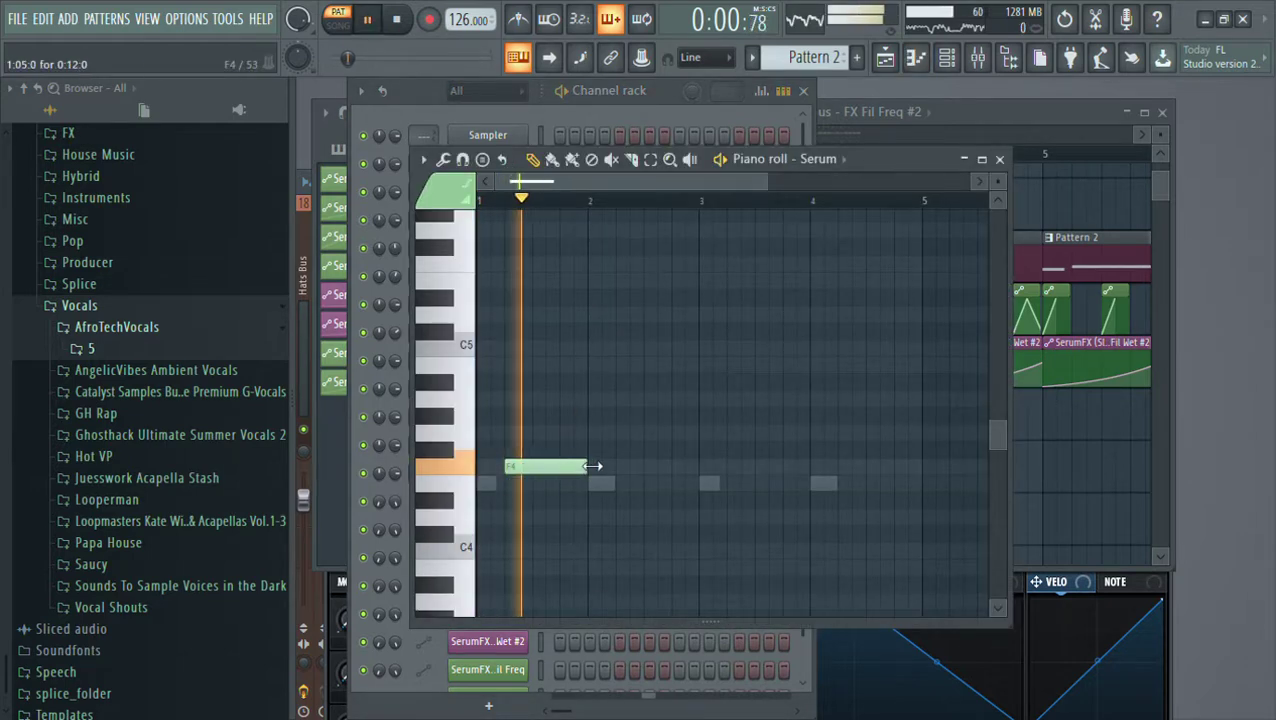
click(625, 467)
click(736, 470)
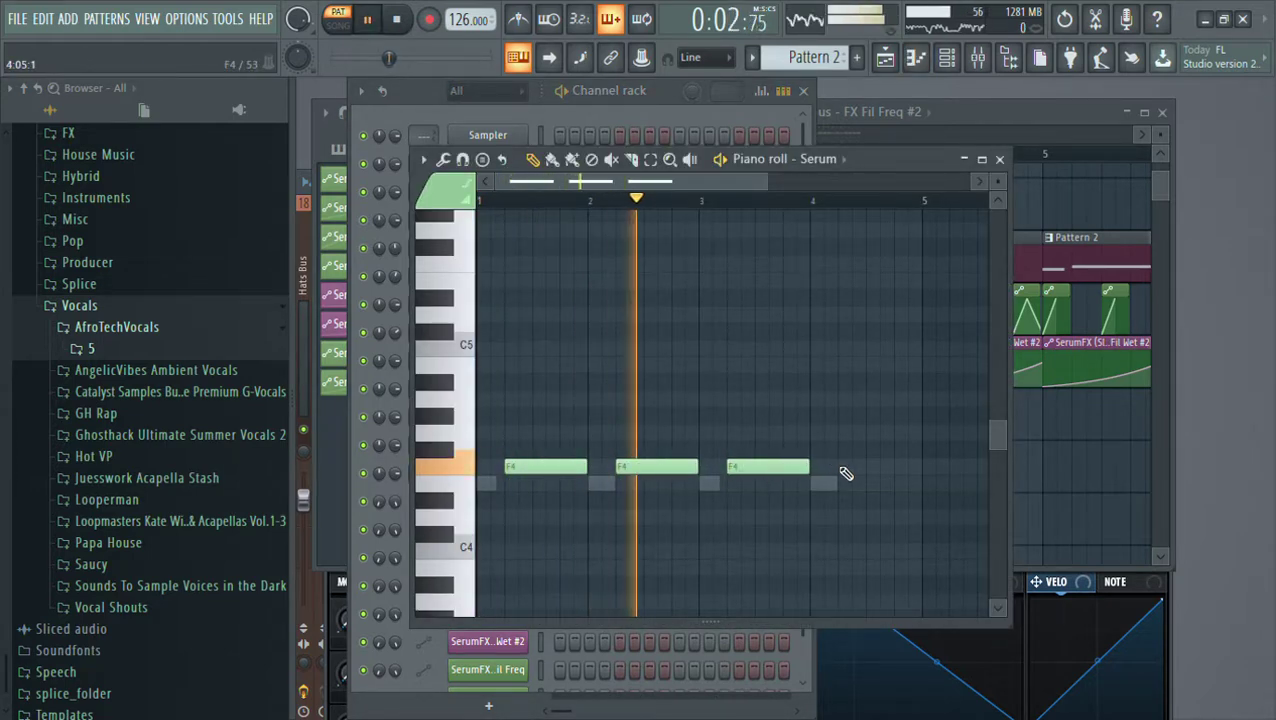
key(space)
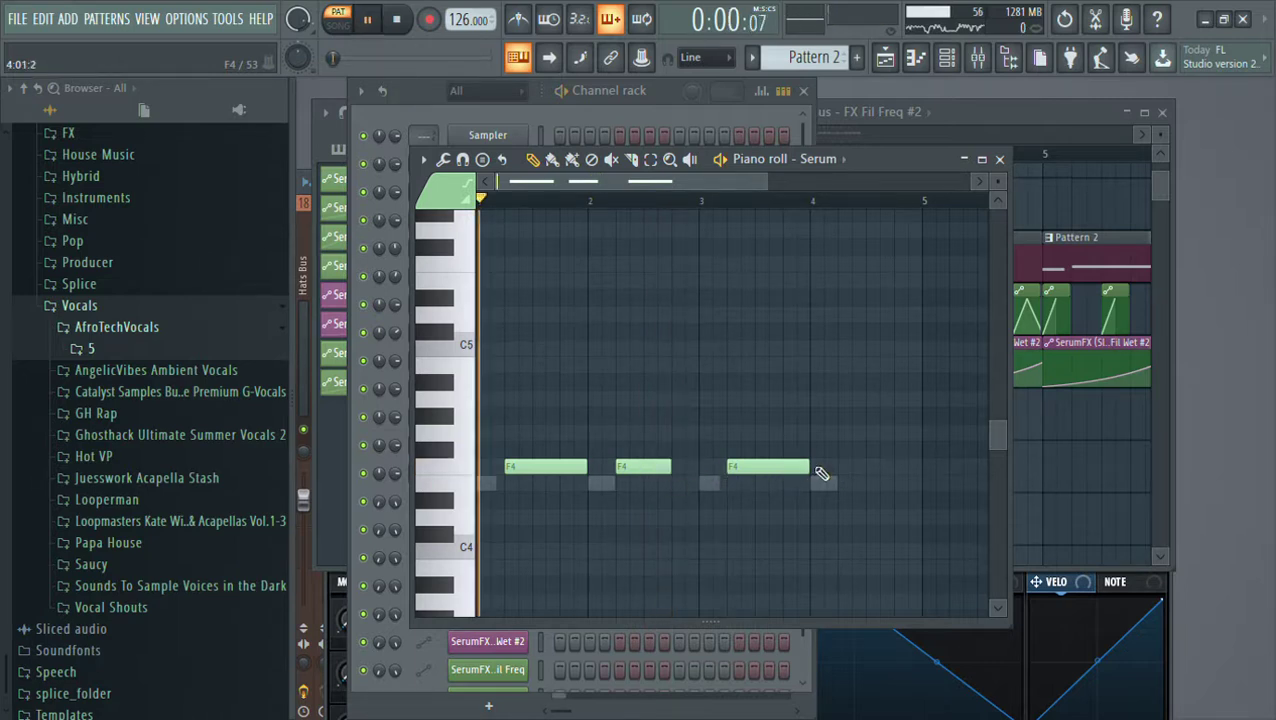
click(850, 470)
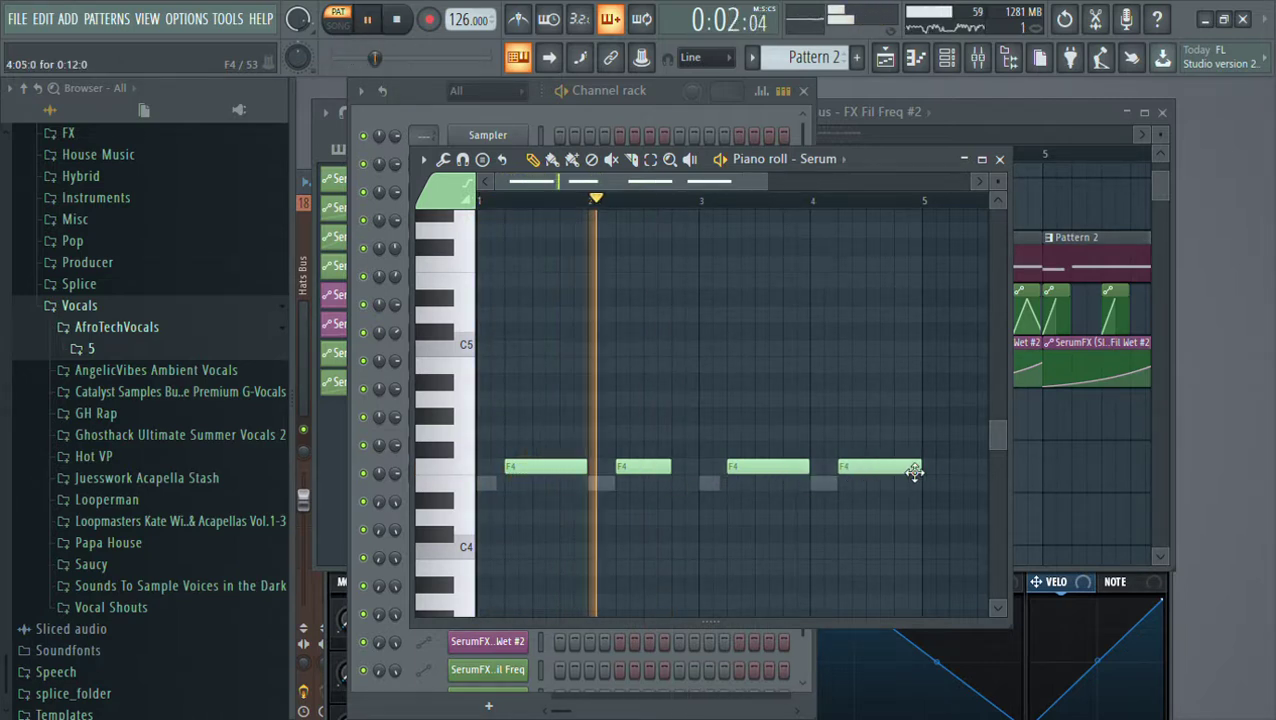
drag(917, 473, 868, 470)
Add a two-beat F4 note at 4:09 in the Serum #2 piano roll, reaching the end of bar 4
click(640, 113)
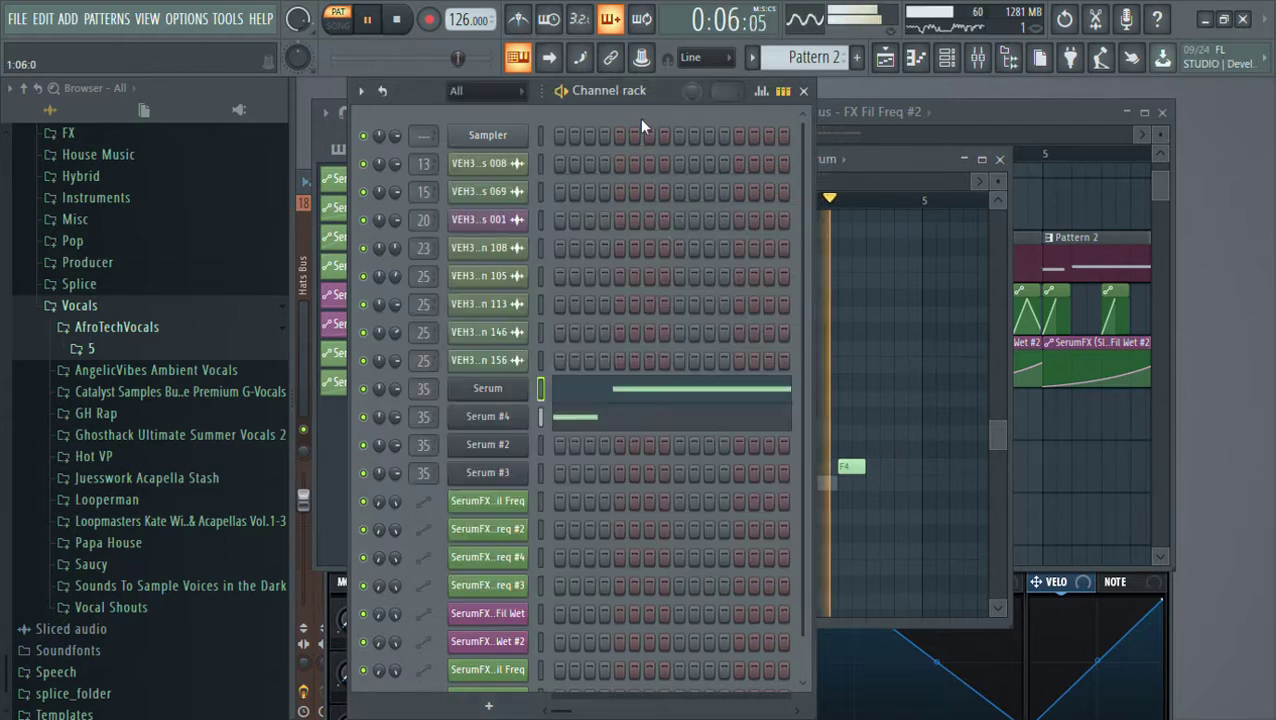
key(space)
click(916, 473)
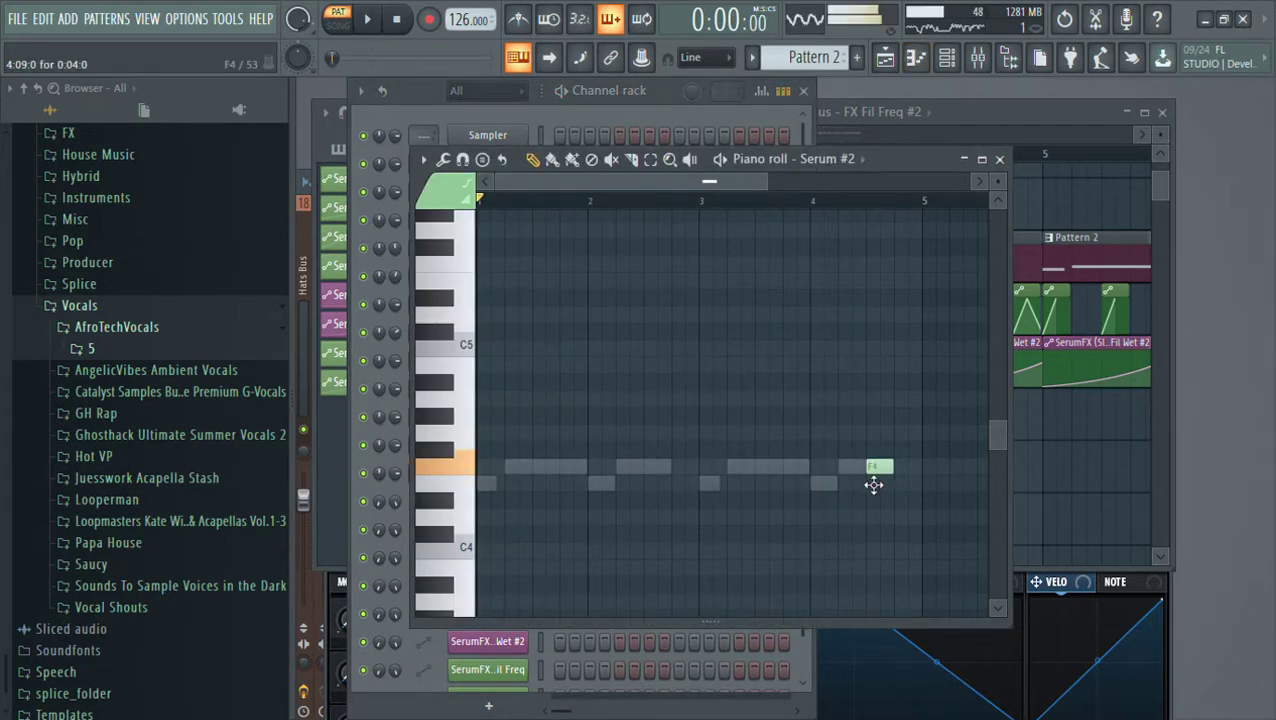
drag(899, 473, 921, 473)
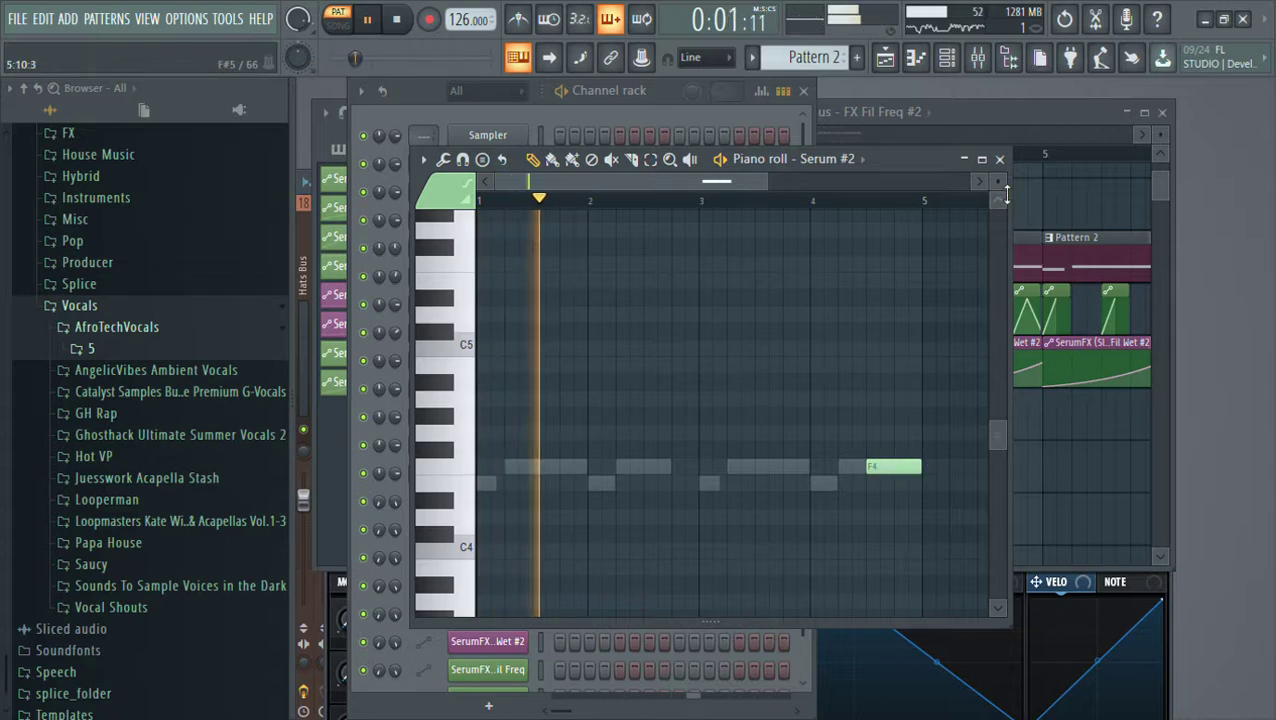
click(999, 159)
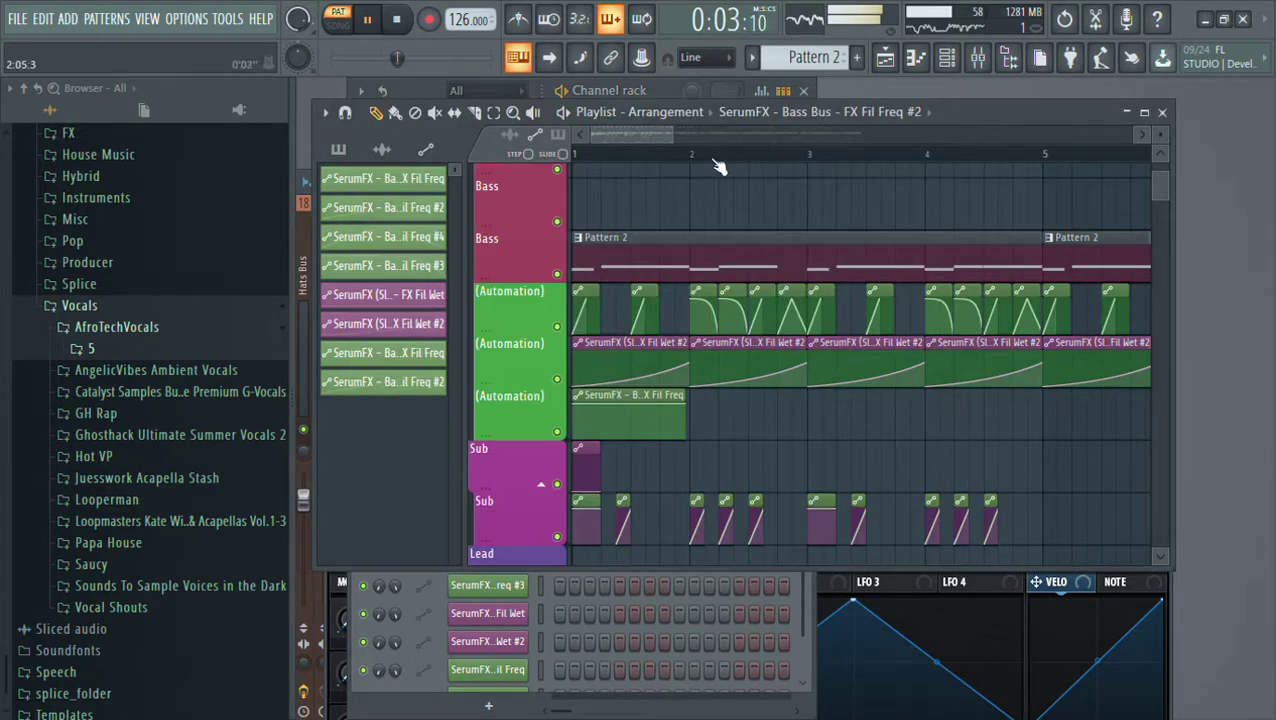
Play the song to check the revised bass line against the filter clips on the Sub track
scroll(705, 168, down, 3)
key(l)
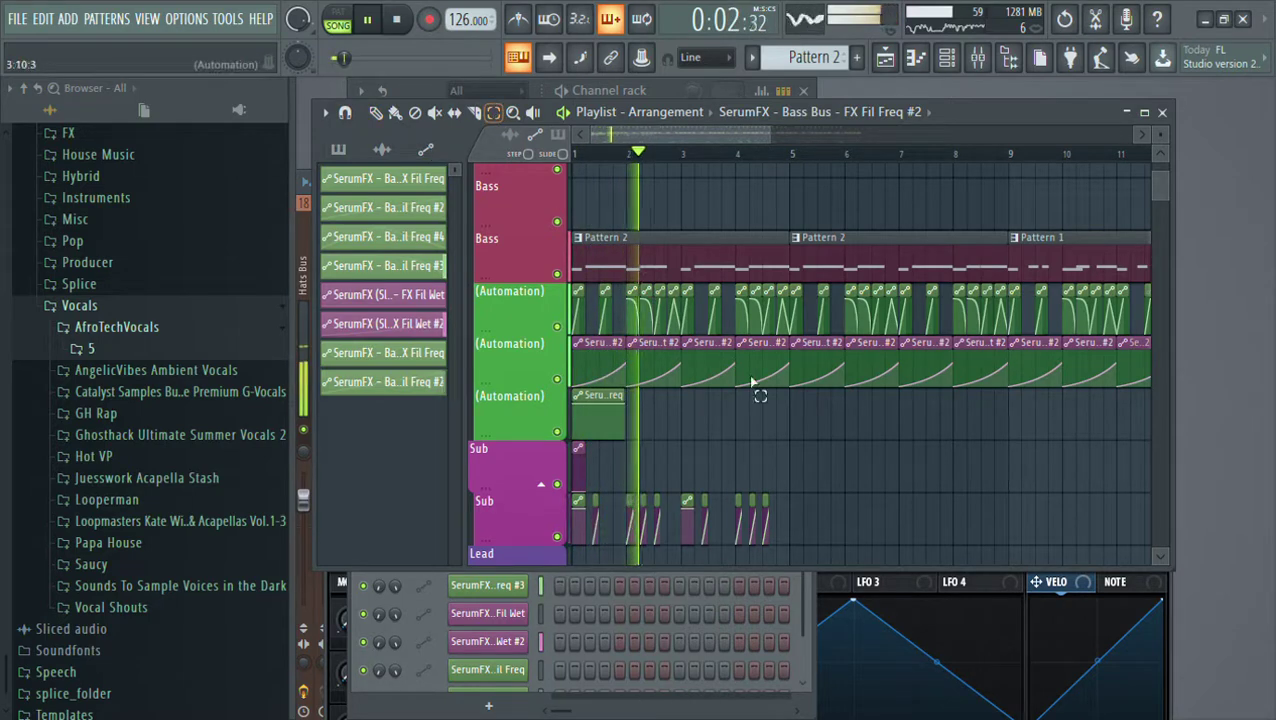
scroll(840, 427, down, 2)
scroll(649, 168, up, 2)
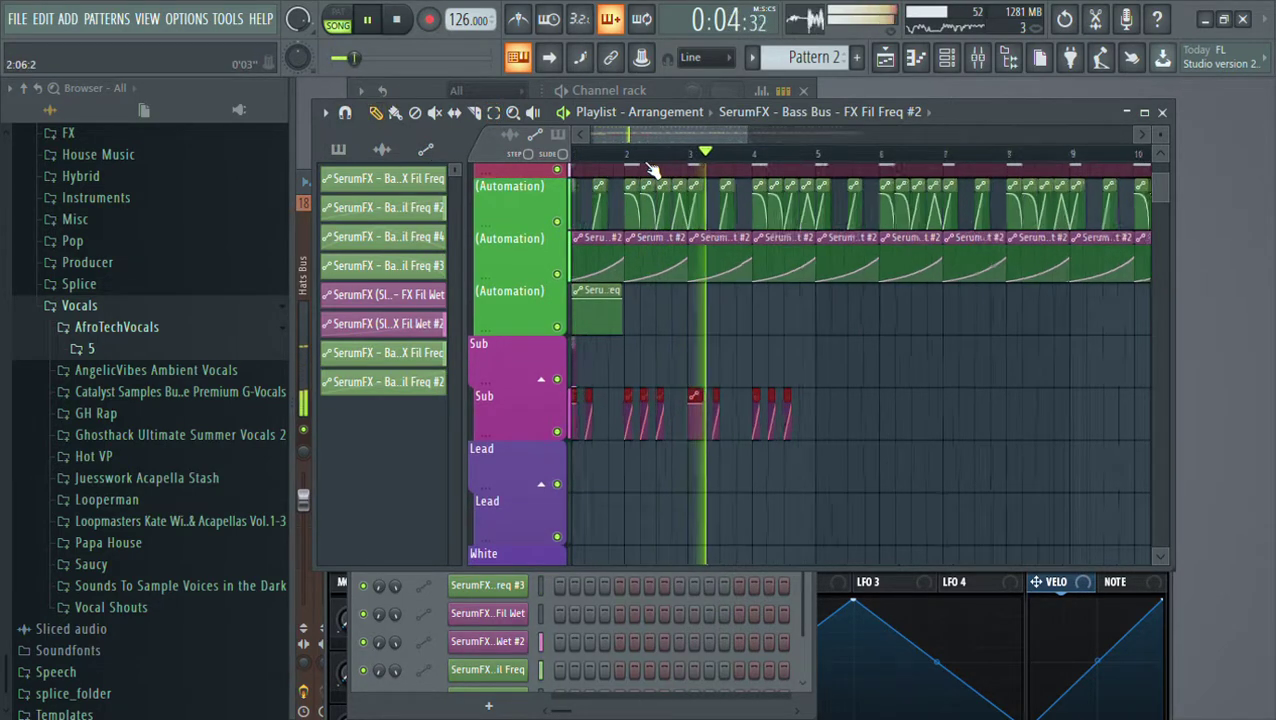
scroll(785, 340, up, 4)
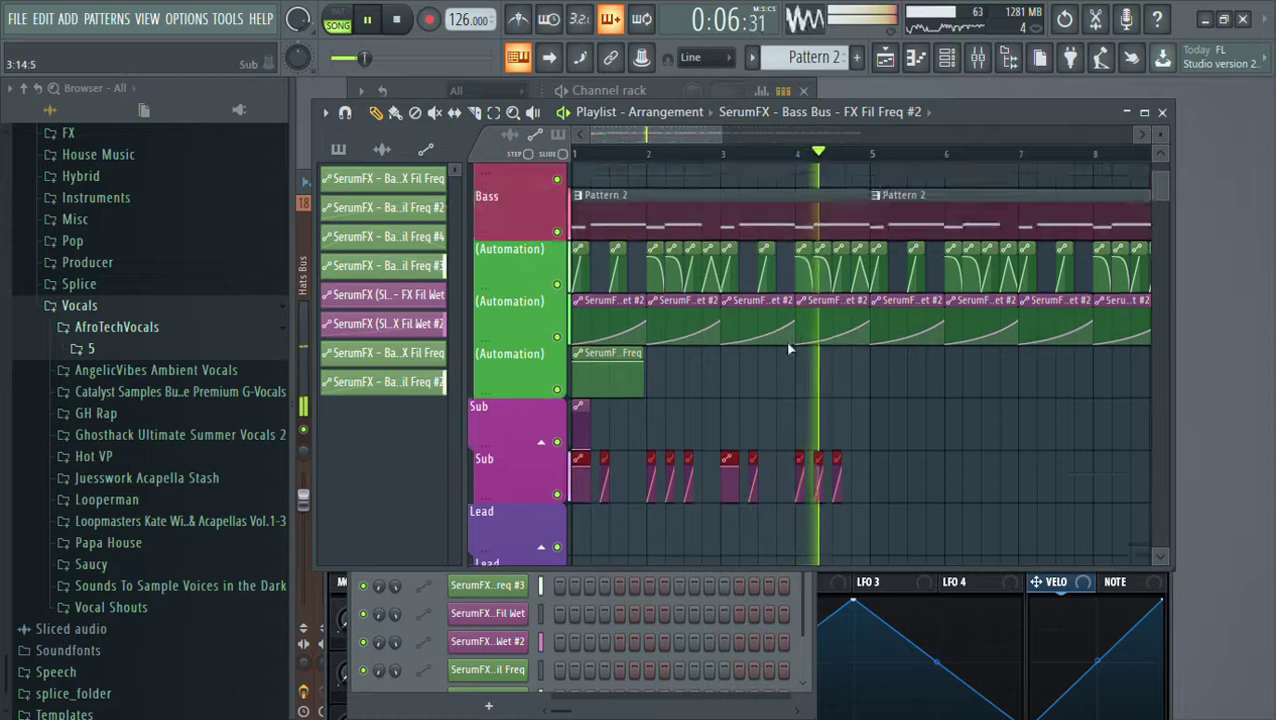
scroll(925, 202, down, 2)
key(space)
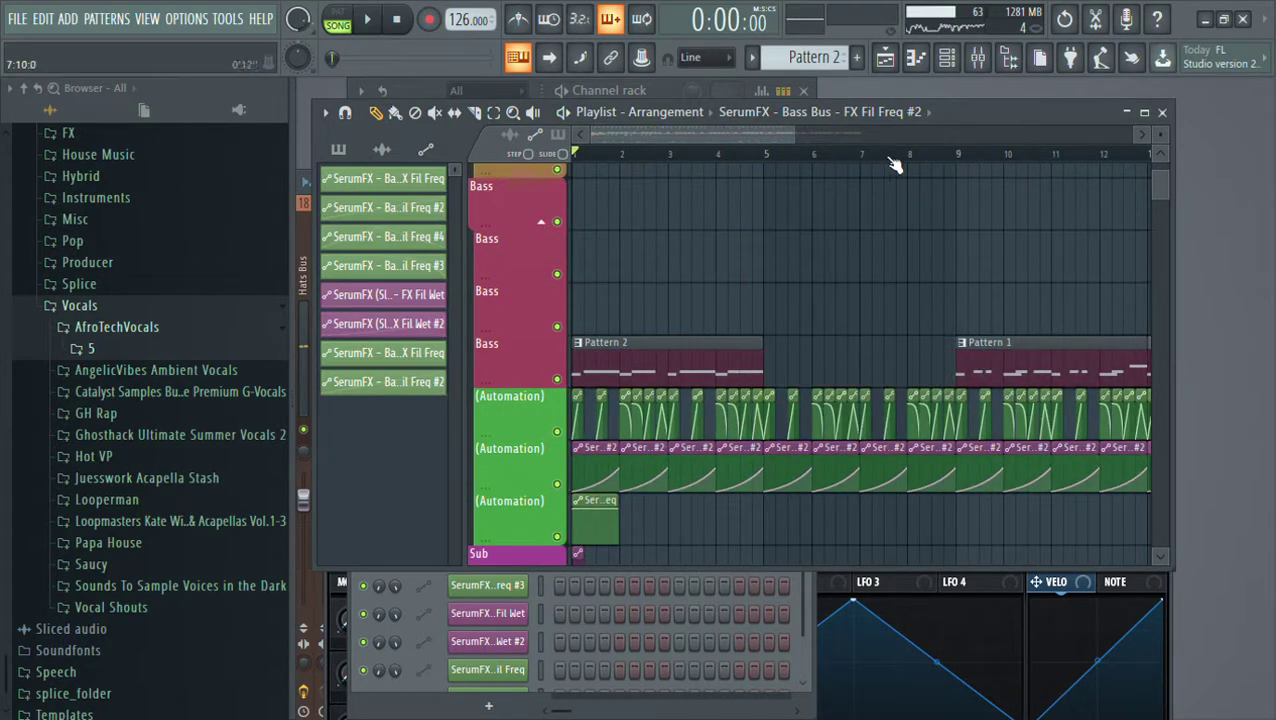
Place Pattern 2 at bar 5 on the Bass track and delete the bass patterns and automation clips after bar 8
click(772, 362)
scroll(938, 234, down, 2)
right_click(924, 360)
mouse_move(1133, 425)
mouse_down()
mouse_move(866, 415)
mouse_move(1030, 485)
mouse_up()
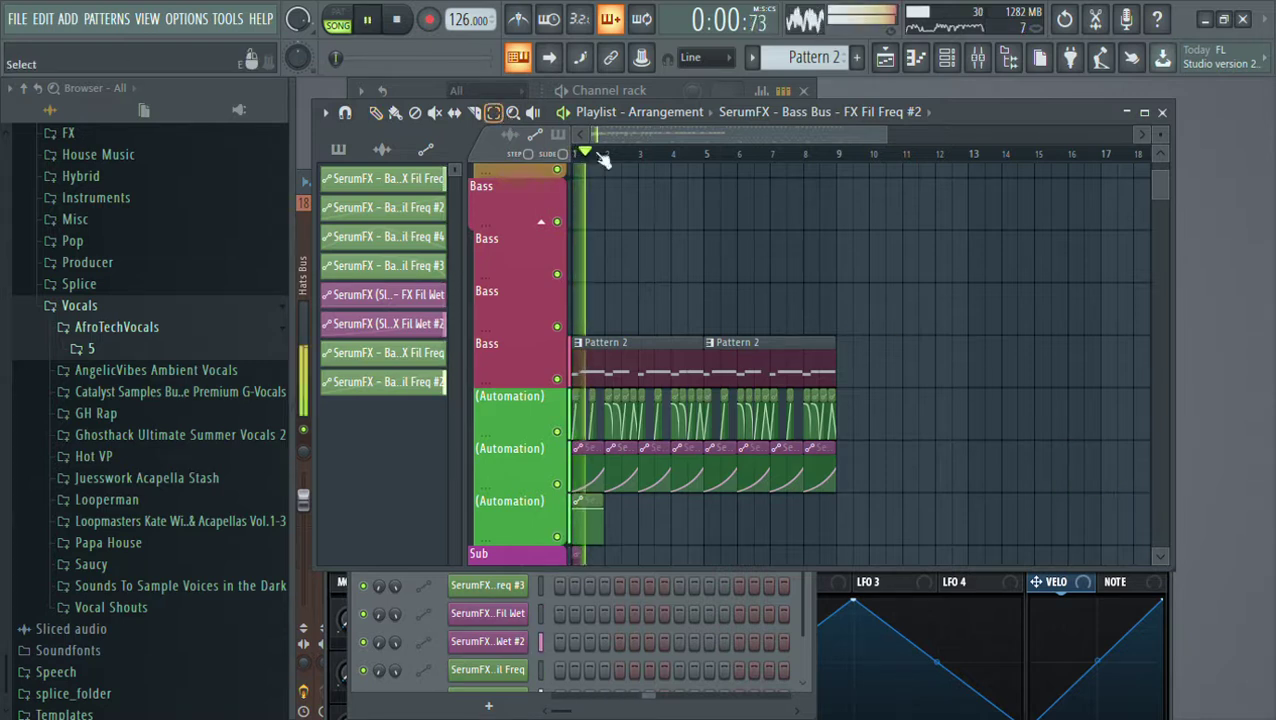
Duplicate the four bars of filter clips on the Sub track to bar 5
scroll(905, 272, down, 3)
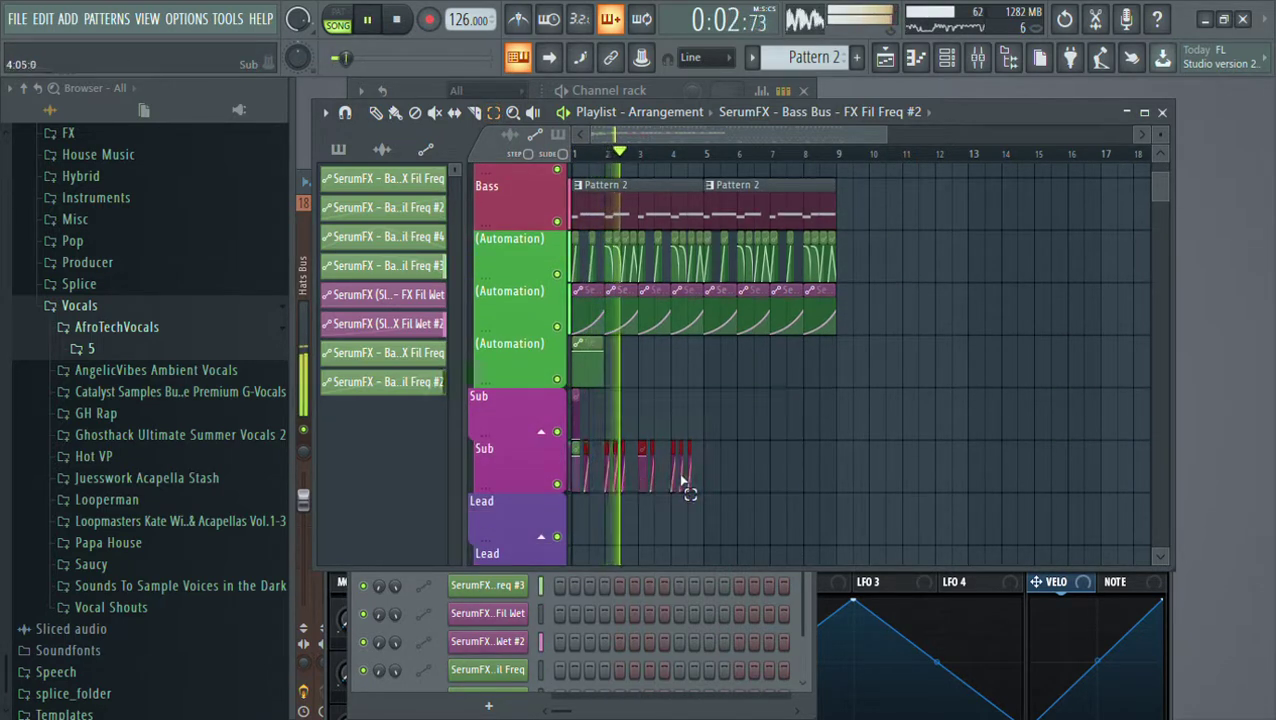
drag(723, 447, 545, 440)
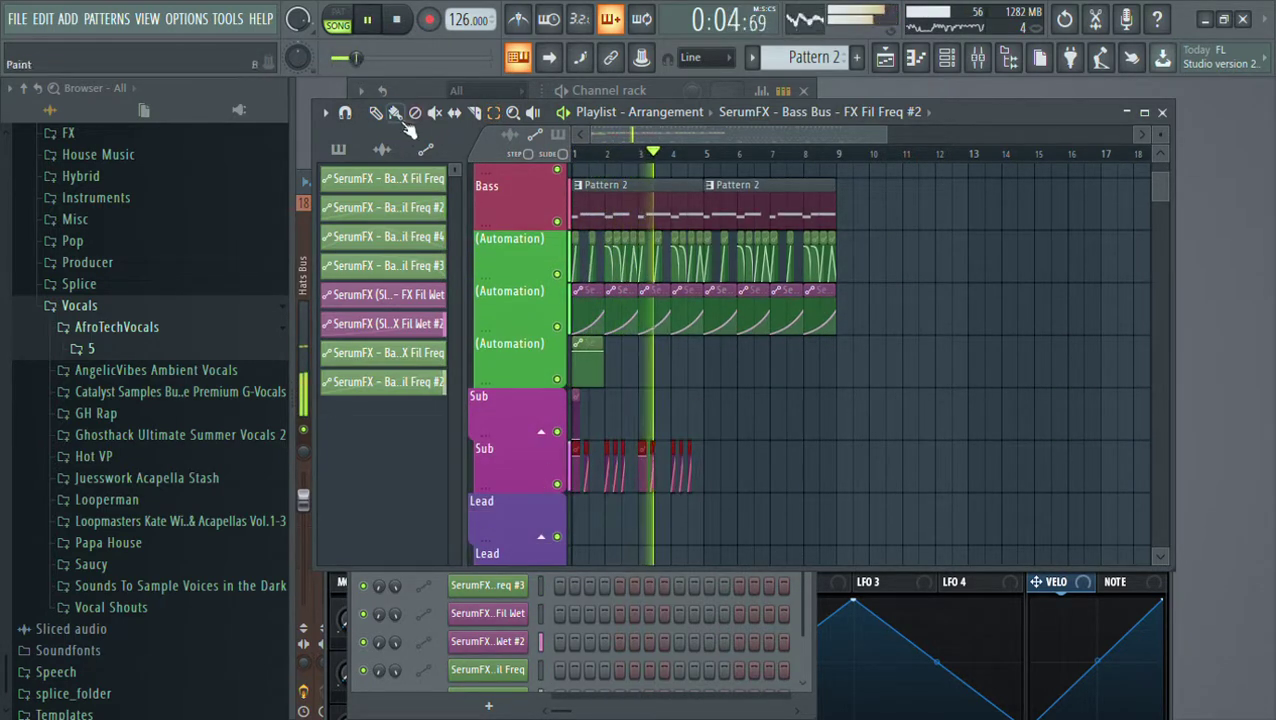
scroll(612, 157, up, 3)
key(space)
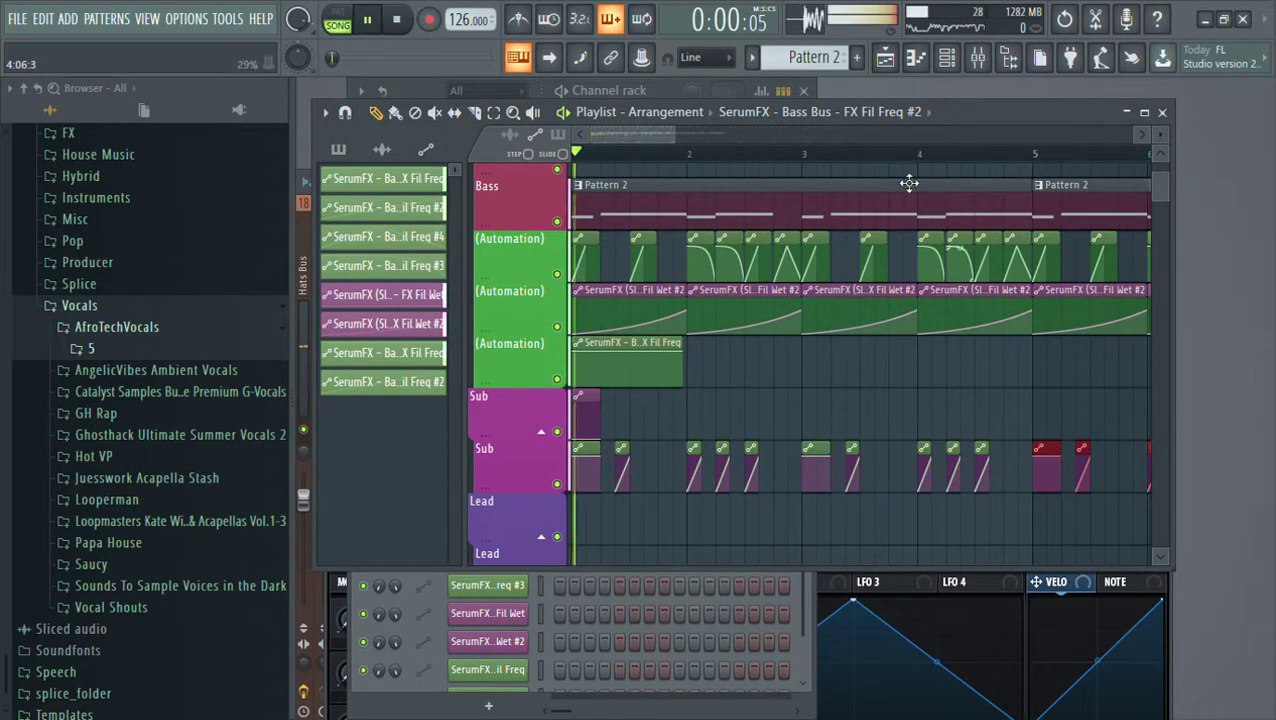
Delete the filter automation clips on the Sub track from bar 3 onward
scroll(860, 159, down, 2)
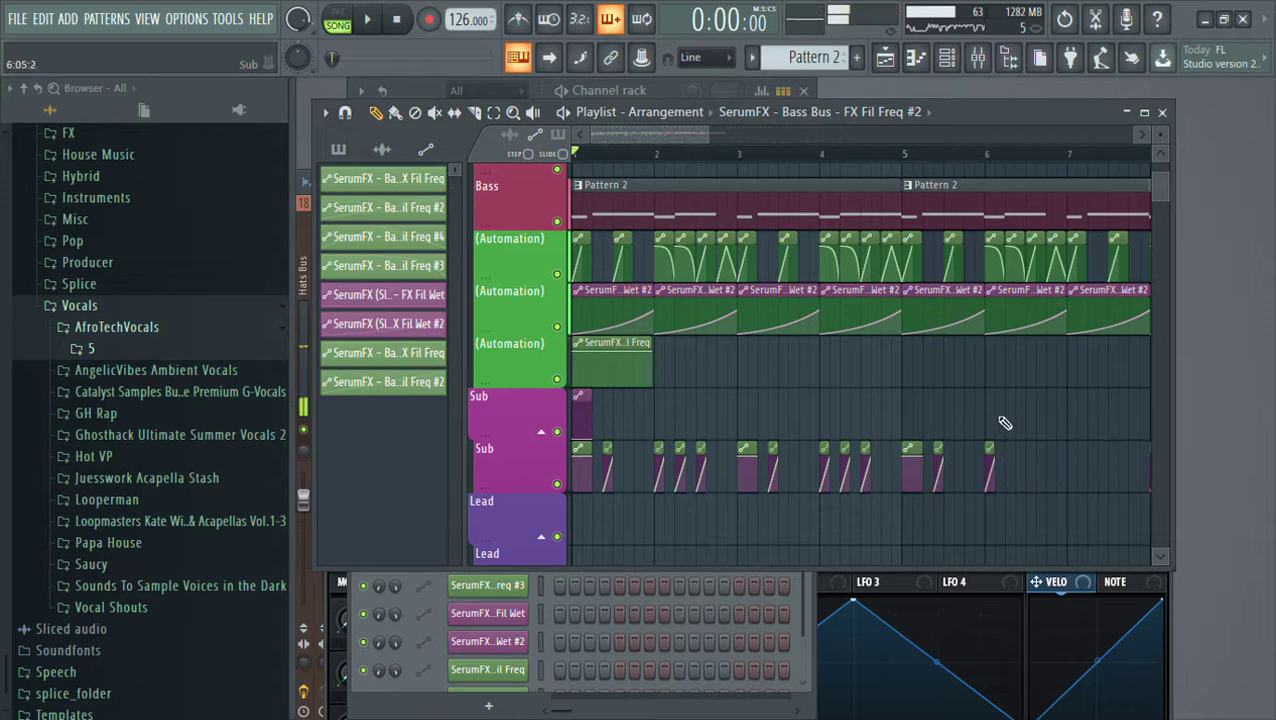
scroll(903, 180, down, 1)
key(space)
mouse_move(1090, 489)
mouse_down()
mouse_move(1082, 462)
mouse_move(774, 450)
mouse_move(695, 460)
mouse_up()
key(space)
scroll(640, 150, up, 2)
drag(620, 138, 557, 168)
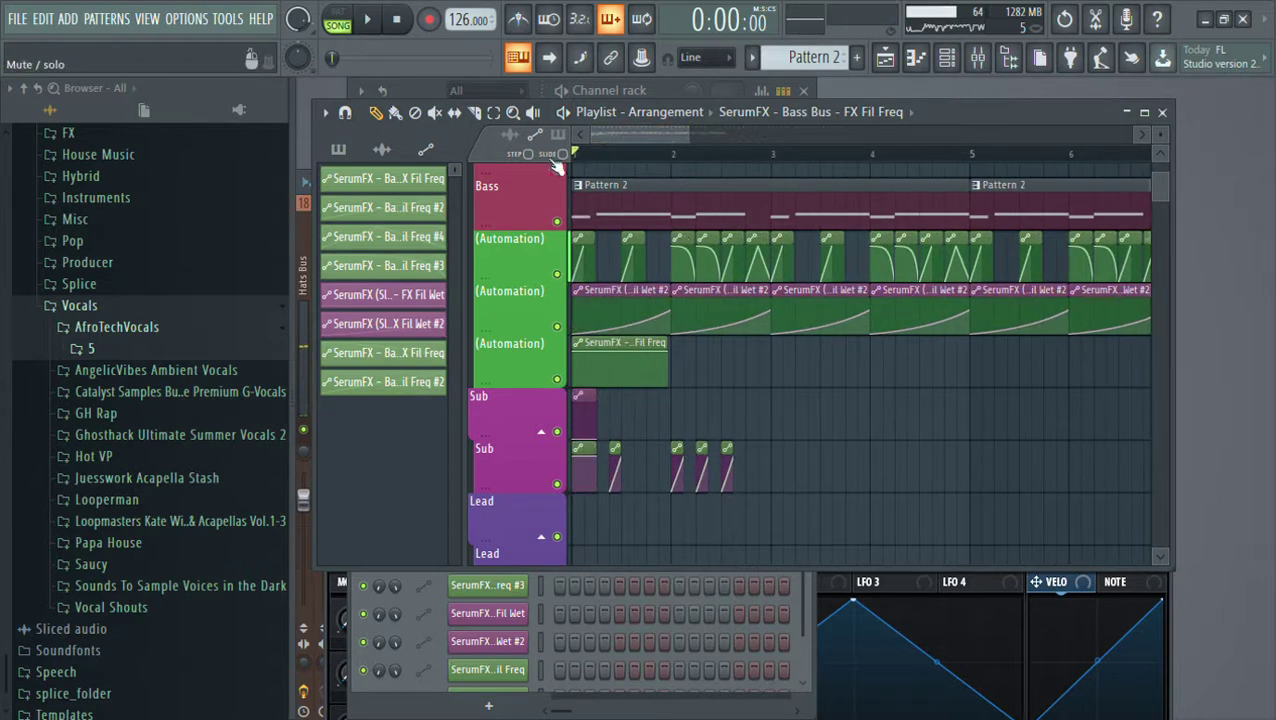
Put a flat cutoff clip at bar 3 and rising ramps in bars 3 and 4 on the Sub track while playing
mouse_move(798, 455)
mouse_down()
mouse_move(562, 468)
mouse_move(798, 457)
mouse_up()
key(space)
click(378, 114)
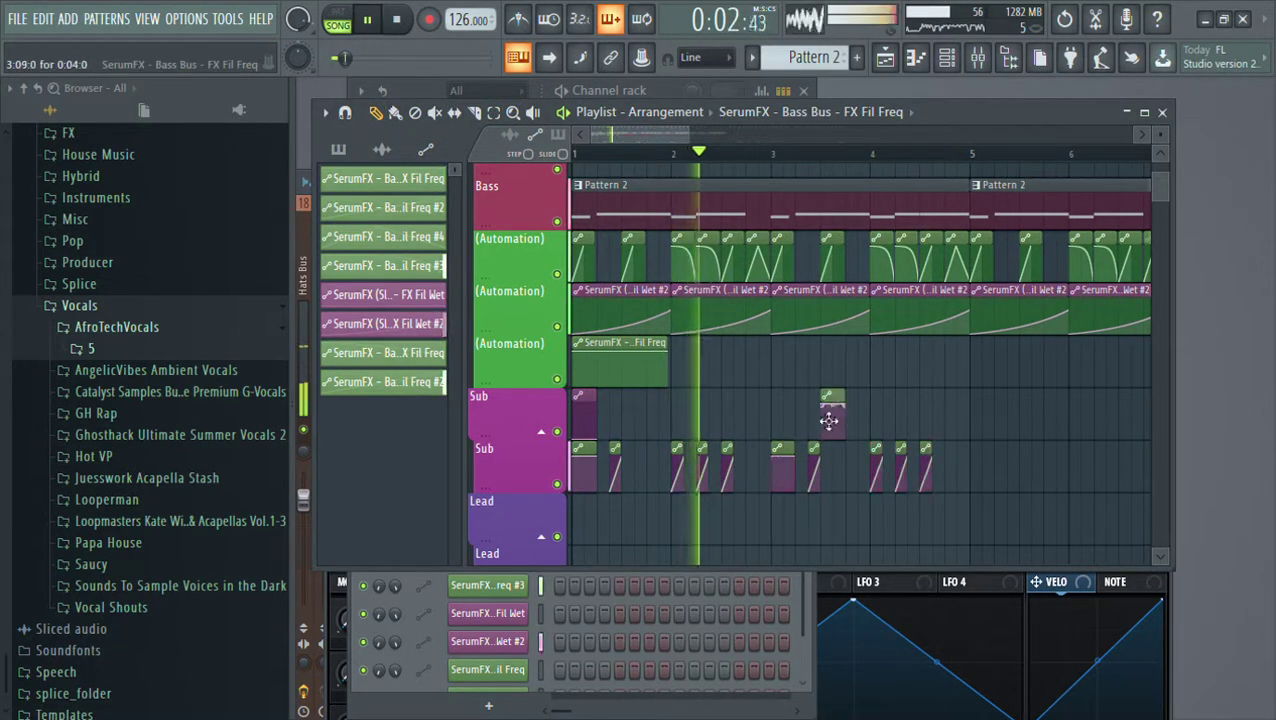
key(space)
Clone the Serum bass channel and modulate the clone's filter cutoff with LFO 1 at an amount of about 14
key(F6)
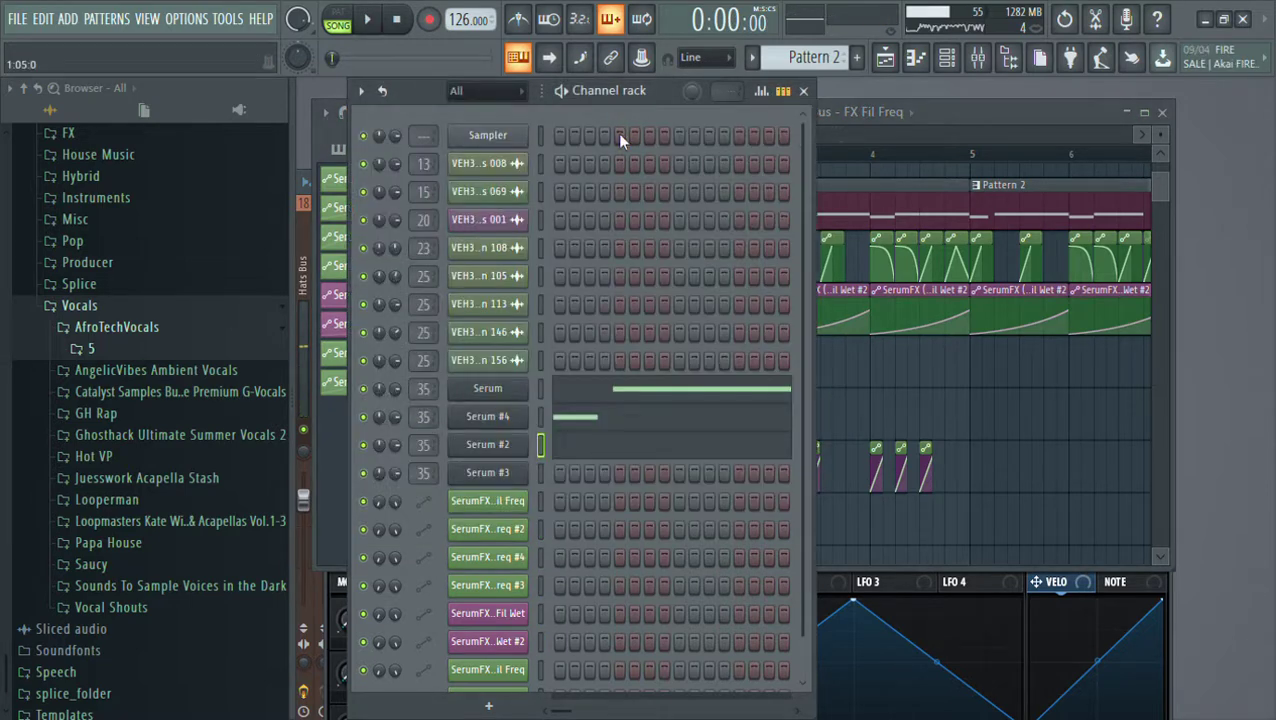
click(543, 386)
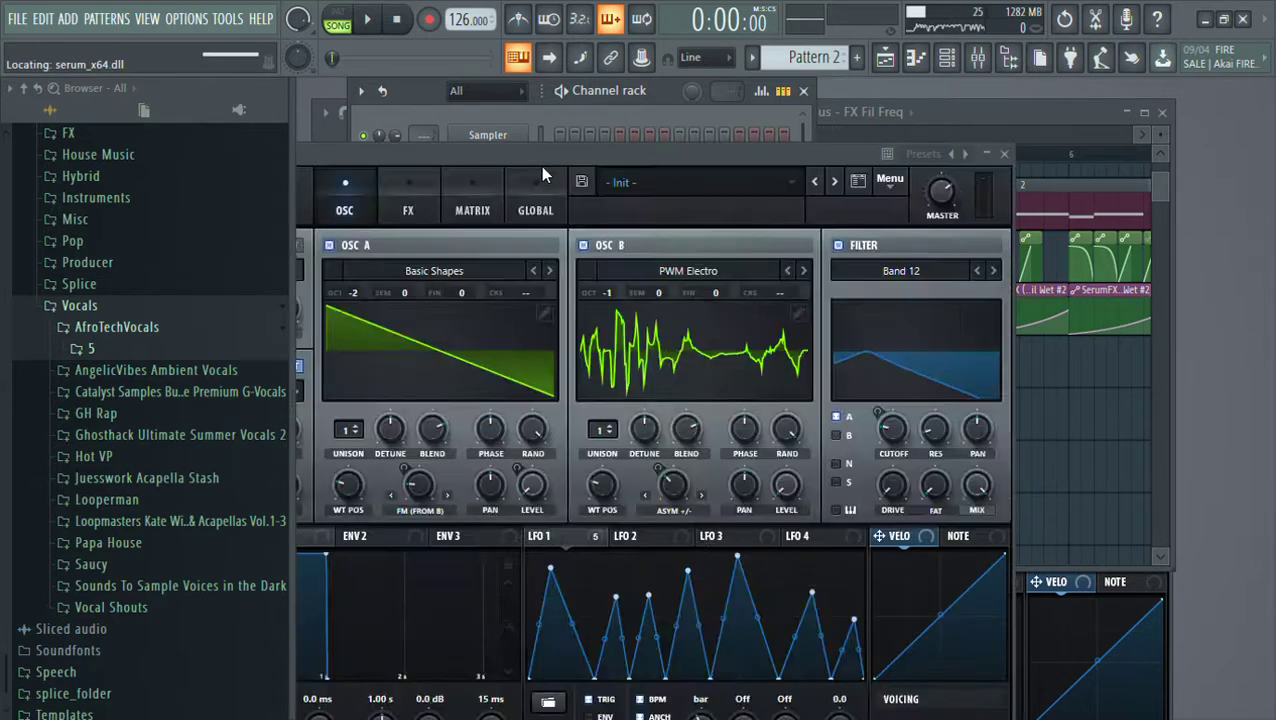
drag(556, 150, 631, 115)
key(c)
drag(609, 501, 960, 398)
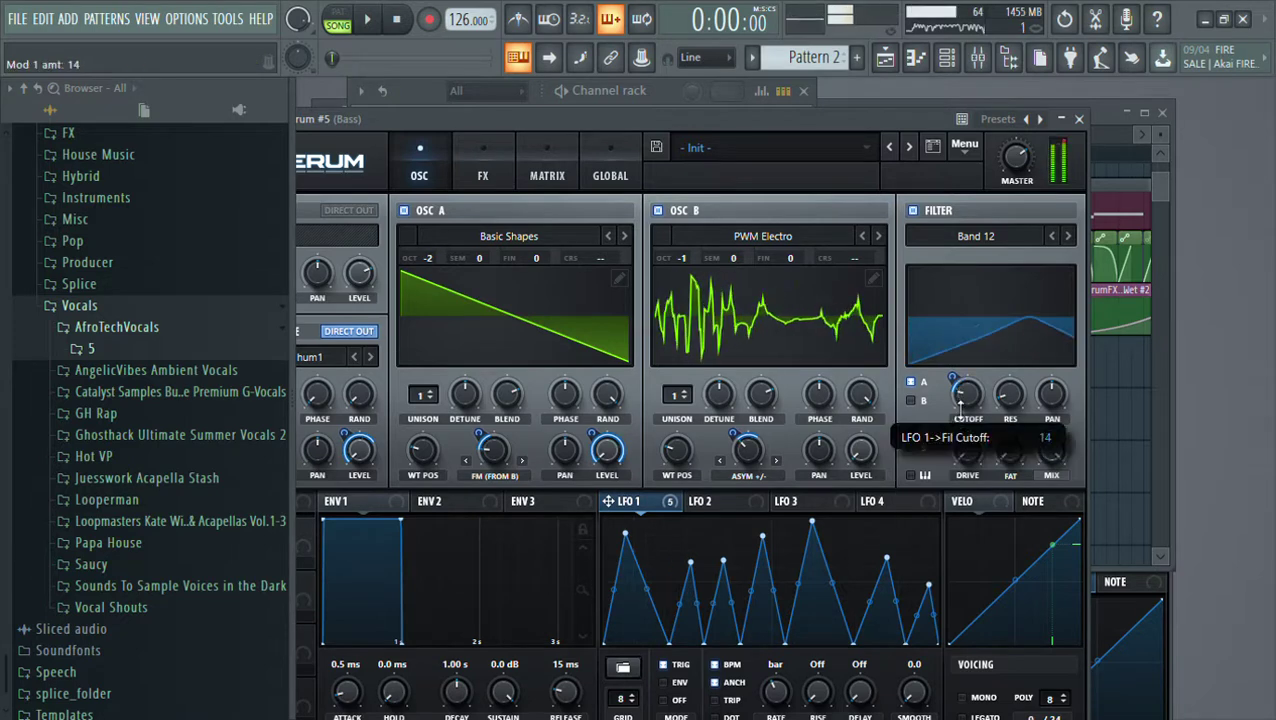